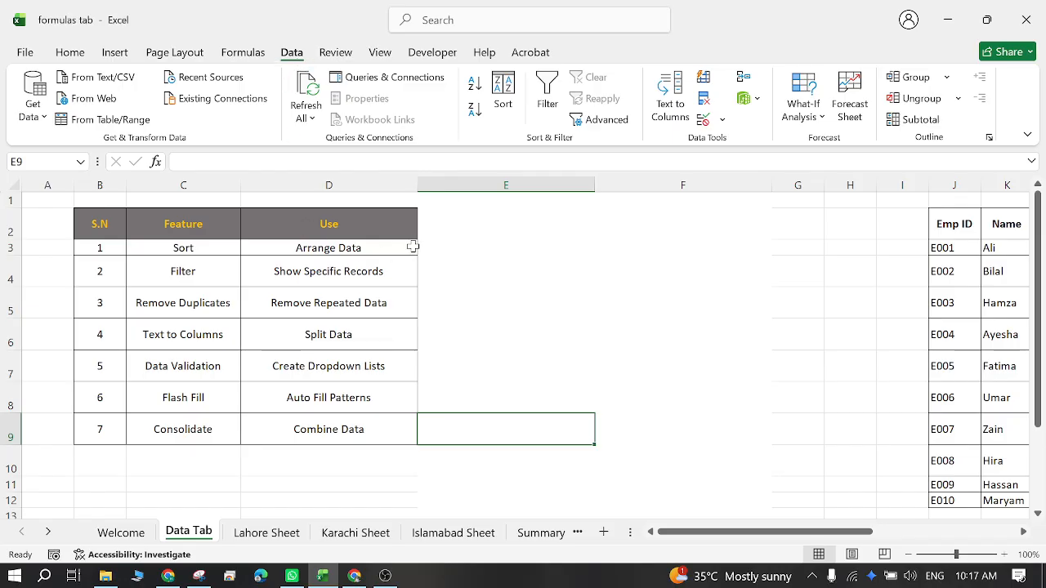
- Fill the employee table's header cells, from Emp ID to Salary, with light blue
{"action": "left_click", "coordinate": [325, 248]}
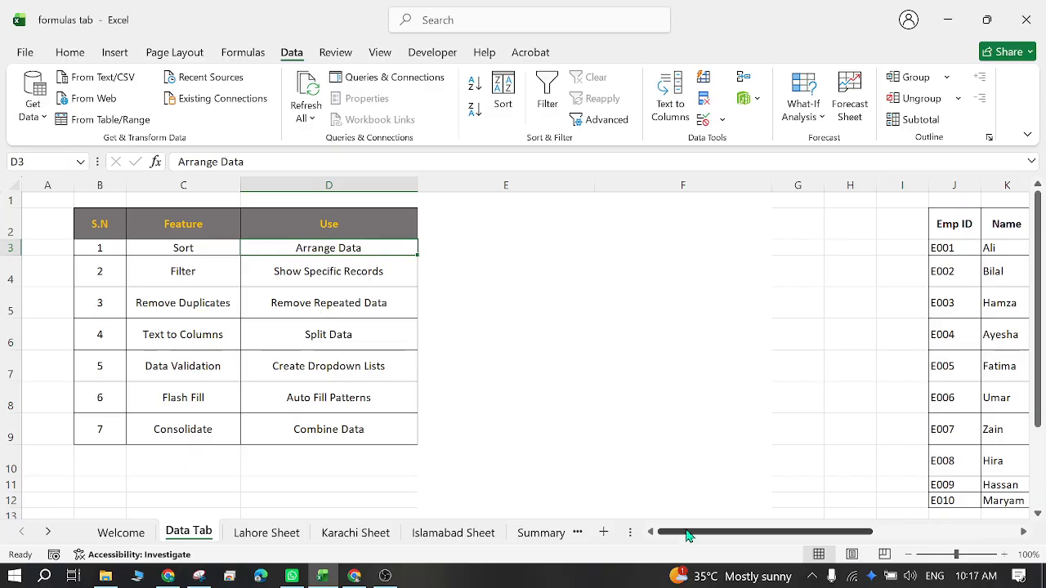
{"action": "left_click_drag", "start_coordinate": [693, 539], "coordinate": [761, 536]}
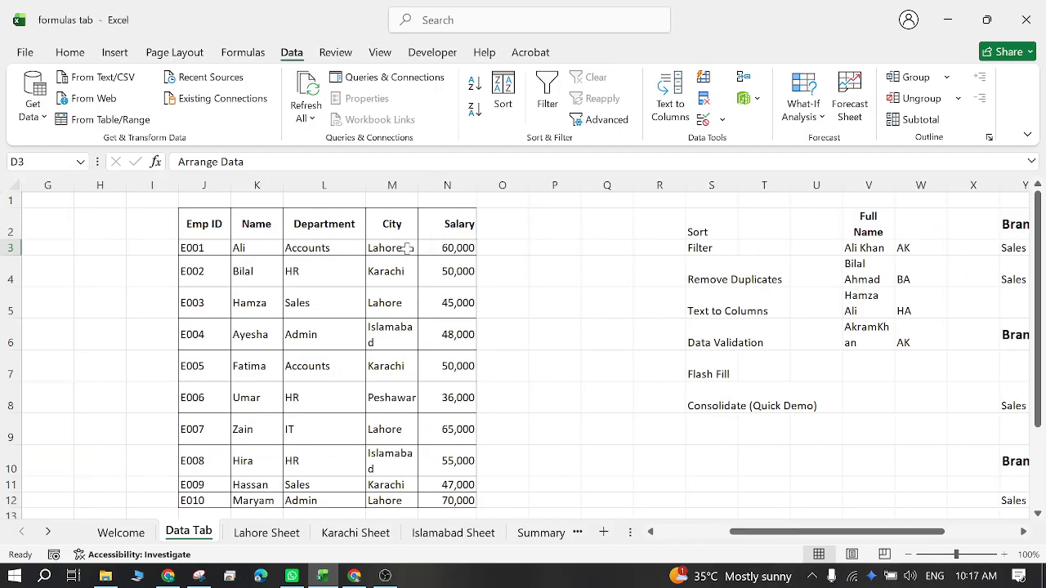
{"action": "left_click_drag", "start_coordinate": [214, 224], "coordinate": [466, 224]}
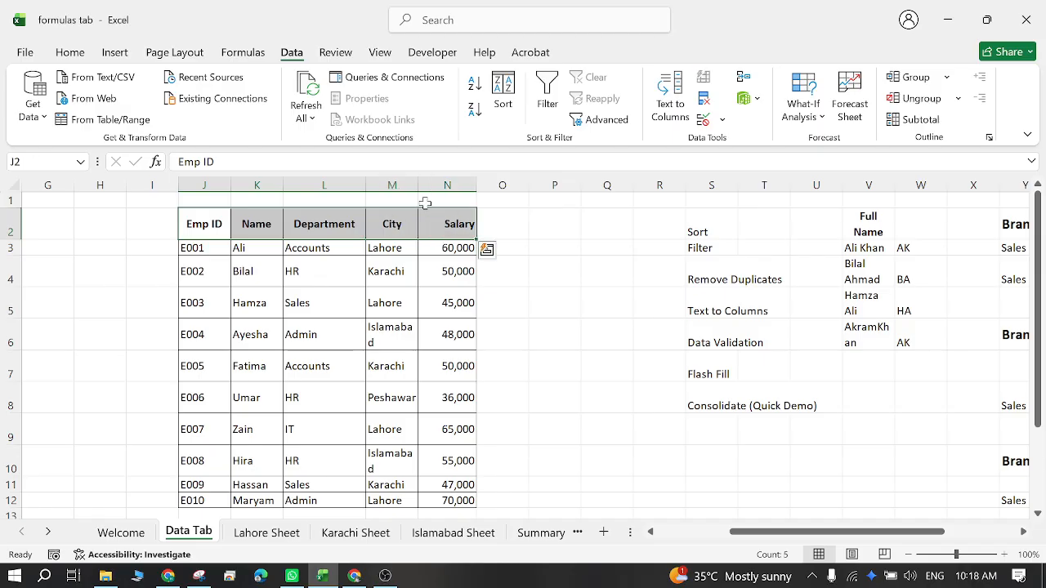
{"action": "left_click", "coordinate": [70, 52]}
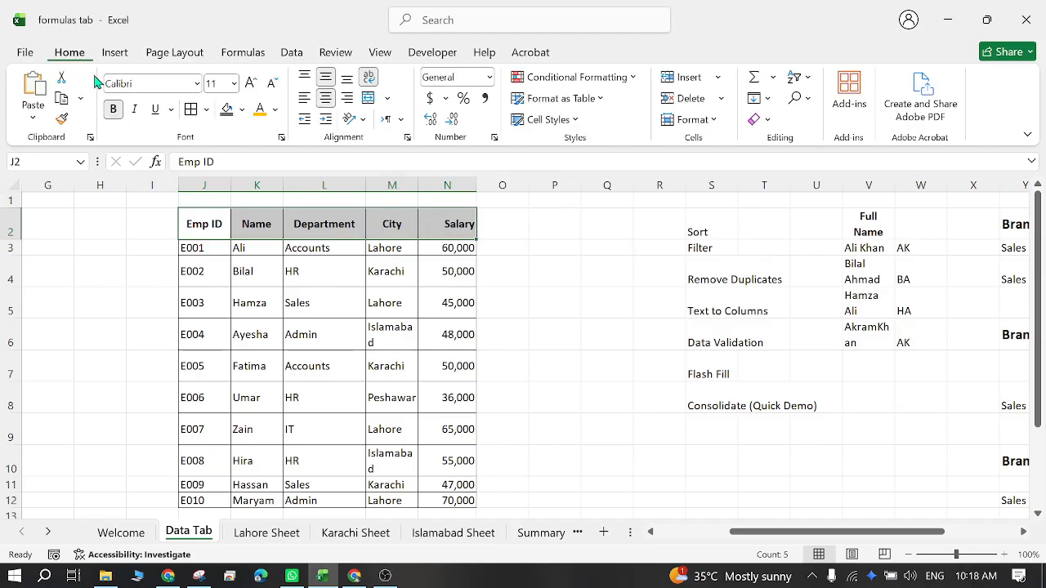
{"action": "left_click", "coordinate": [243, 113]}
{"action": "left_click", "coordinate": [369, 354]}
{"action": "left_click", "coordinate": [369, 347]}
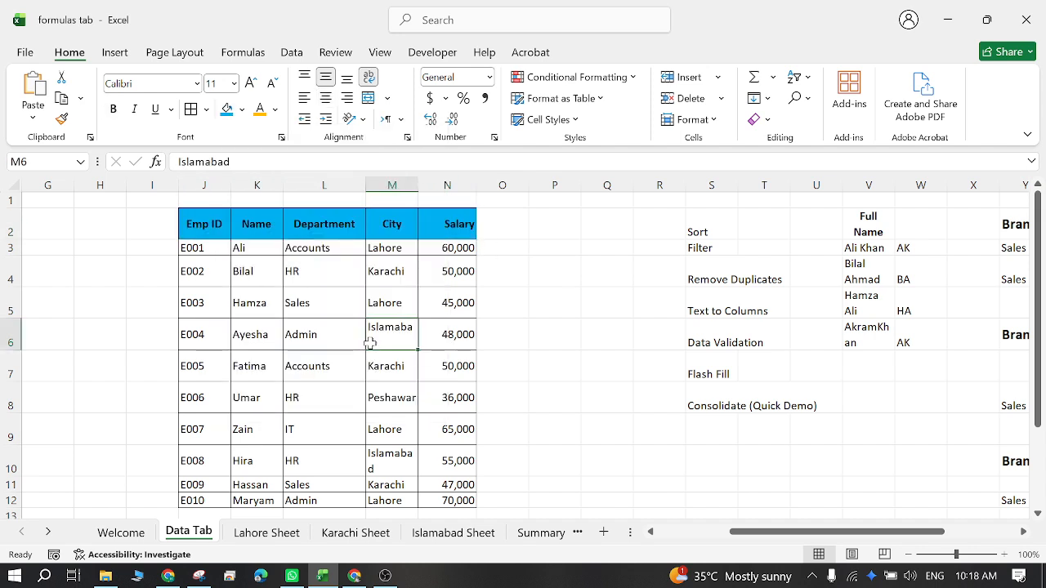
- Apply a white font colour to the employee table's header row, from Emp ID to Salary
{"action": "left_click", "coordinate": [275, 110]}
{"action": "left_click", "coordinate": [263, 216]}
{"action": "left_click_drag", "start_coordinate": [199, 218], "coordinate": [430, 217]}
{"action": "left_click", "coordinate": [268, 110]}
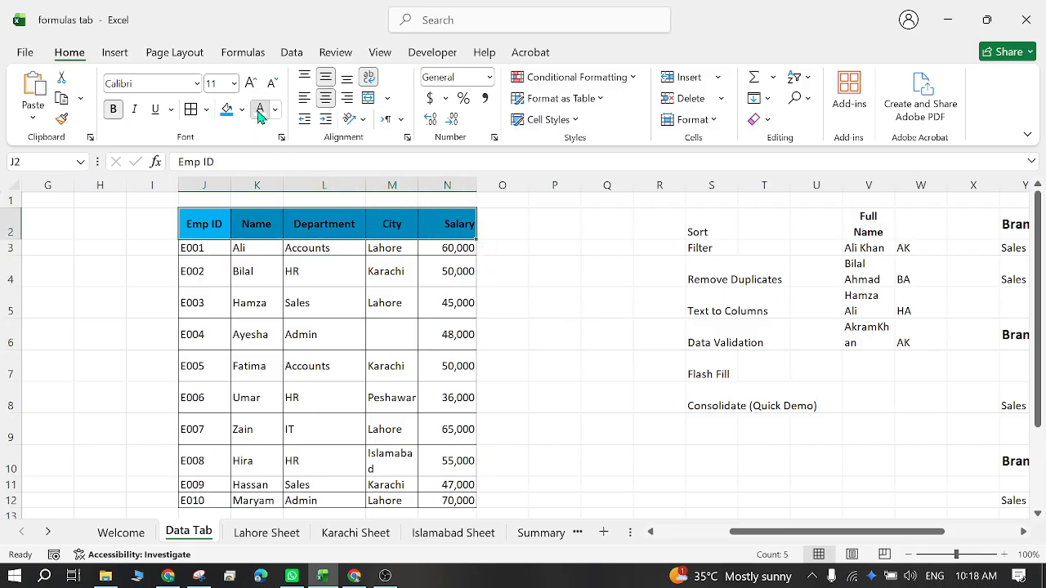
{"action": "left_click", "coordinate": [524, 311]}
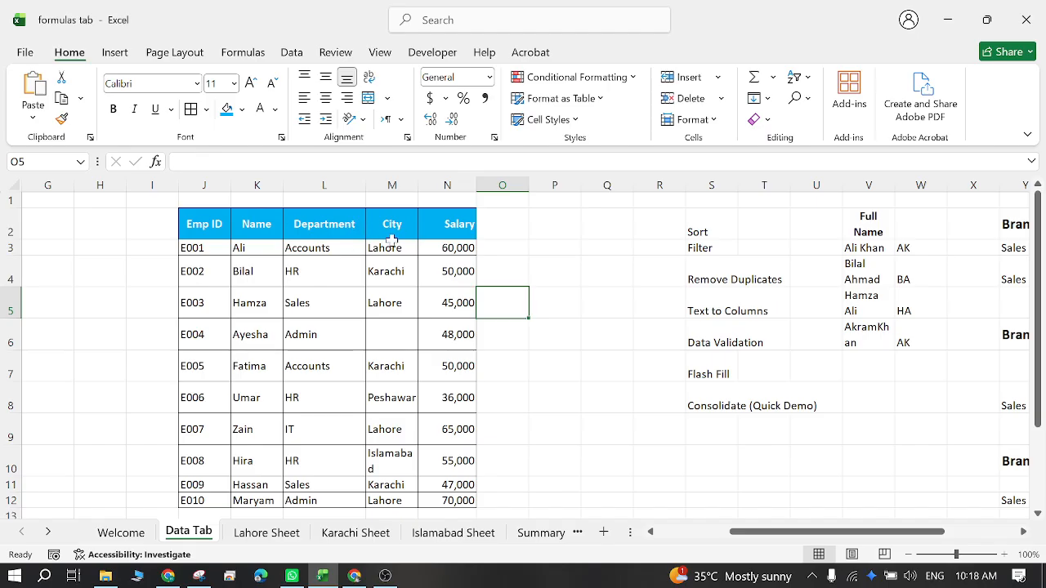
- Sort the employee table J2:N12 by Salary on cell values, from Largest to Smallest
{"action": "mouse_move", "coordinate": [738, 532]}
{"action": "left_mouse_down"}
{"action": "mouse_move", "coordinate": [700, 511]}
{"action": "mouse_move", "coordinate": [666, 515]}
{"action": "mouse_move", "coordinate": [737, 529]}
{"action": "mouse_move", "coordinate": [729, 532]}
{"action": "left_mouse_up"}
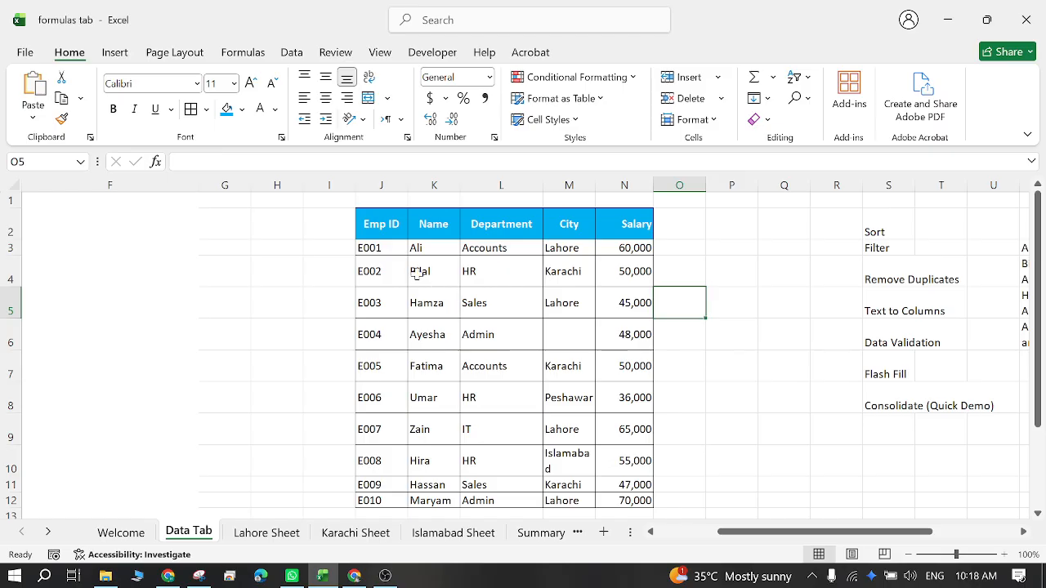
{"action": "left_click_drag", "start_coordinate": [383, 237], "coordinate": [635, 497]}
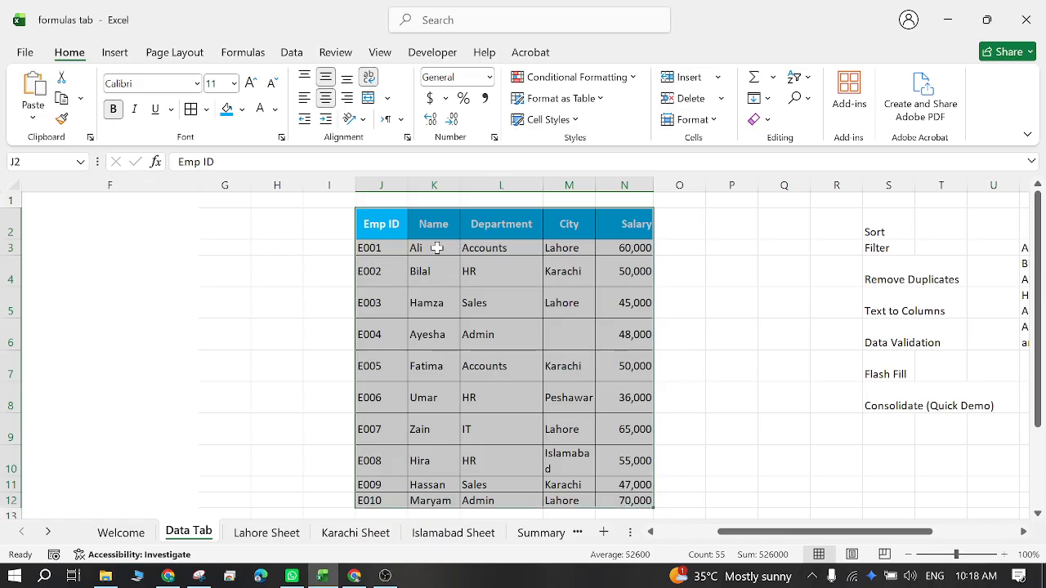
{"action": "left_click", "coordinate": [292, 54]}
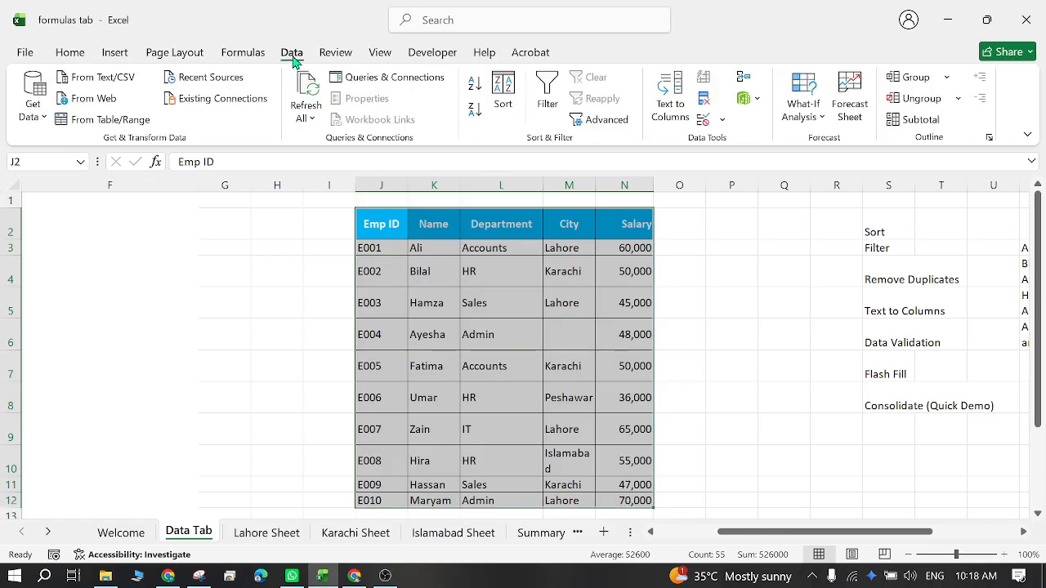
{"action": "left_click", "coordinate": [501, 106]}
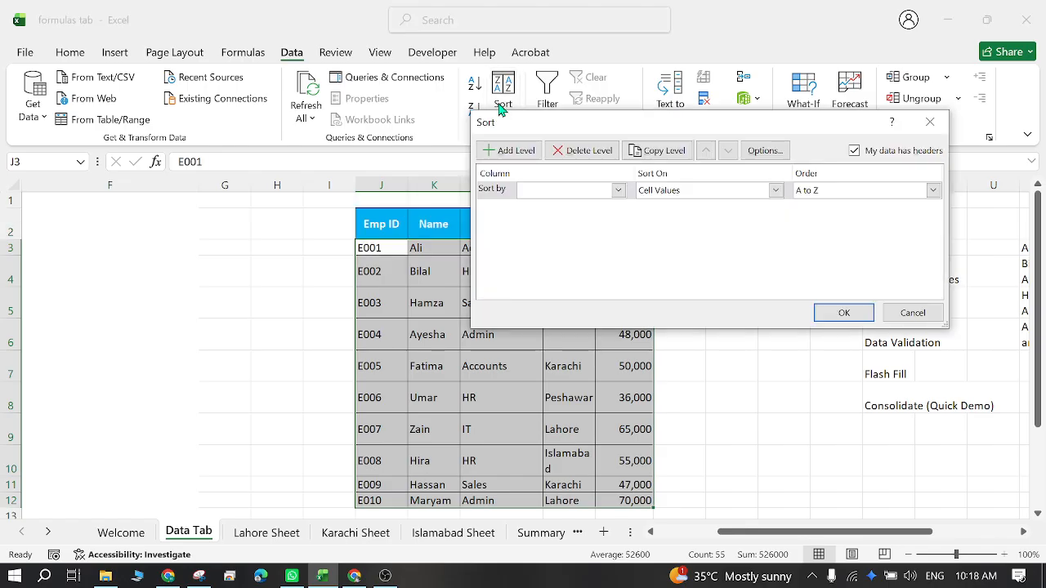
{"action": "left_click", "coordinate": [618, 191]}
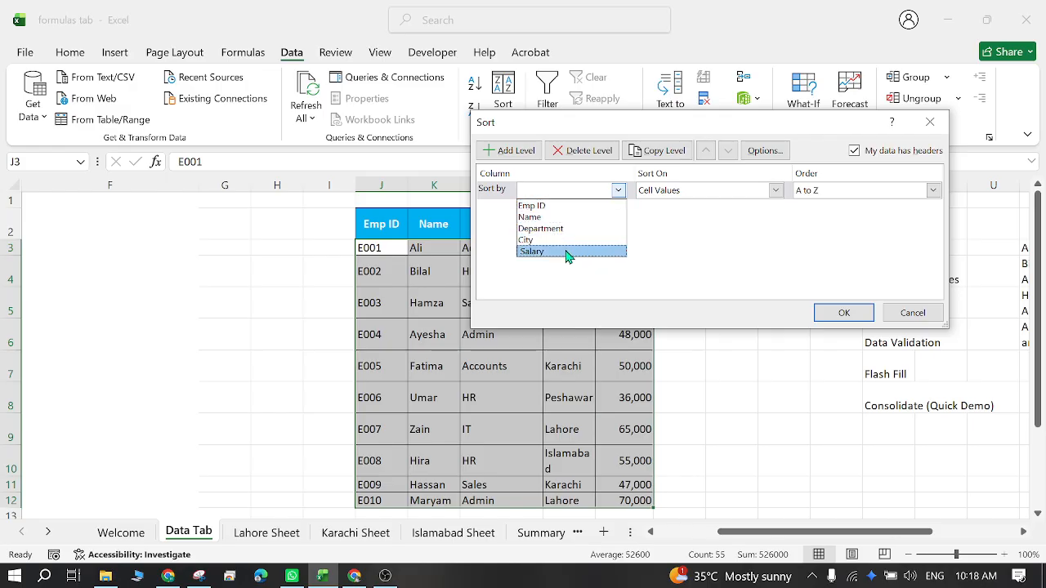
{"action": "left_click", "coordinate": [591, 119]}
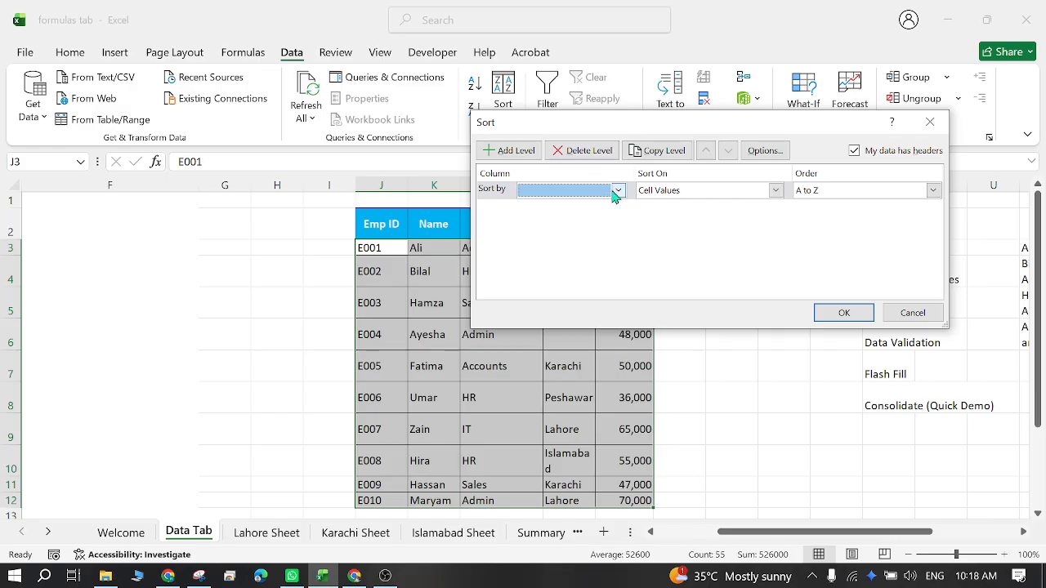
{"action": "left_click_drag", "start_coordinate": [608, 128], "coordinate": [823, 146]}
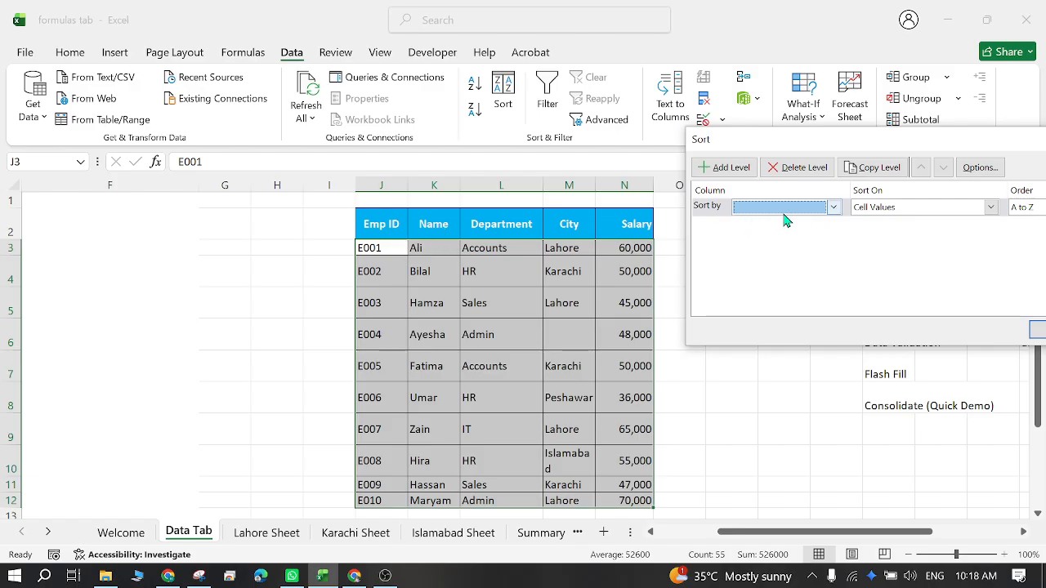
{"action": "left_click", "coordinate": [834, 209]}
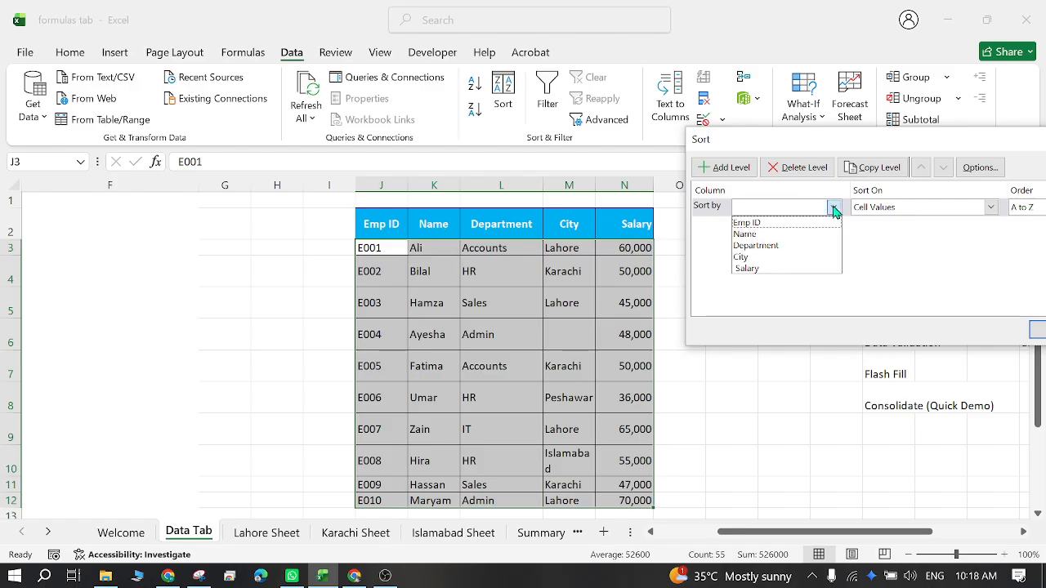
{"action": "left_click", "coordinate": [788, 269]}
{"action": "left_click_drag", "start_coordinate": [751, 140], "coordinate": [298, 5]}
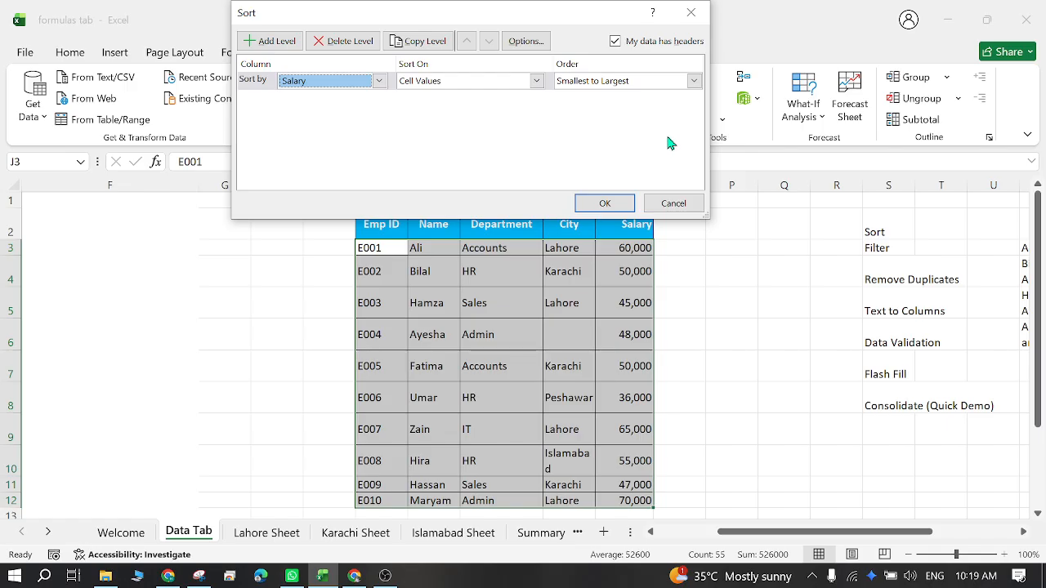
{"action": "left_click", "coordinate": [692, 82]}
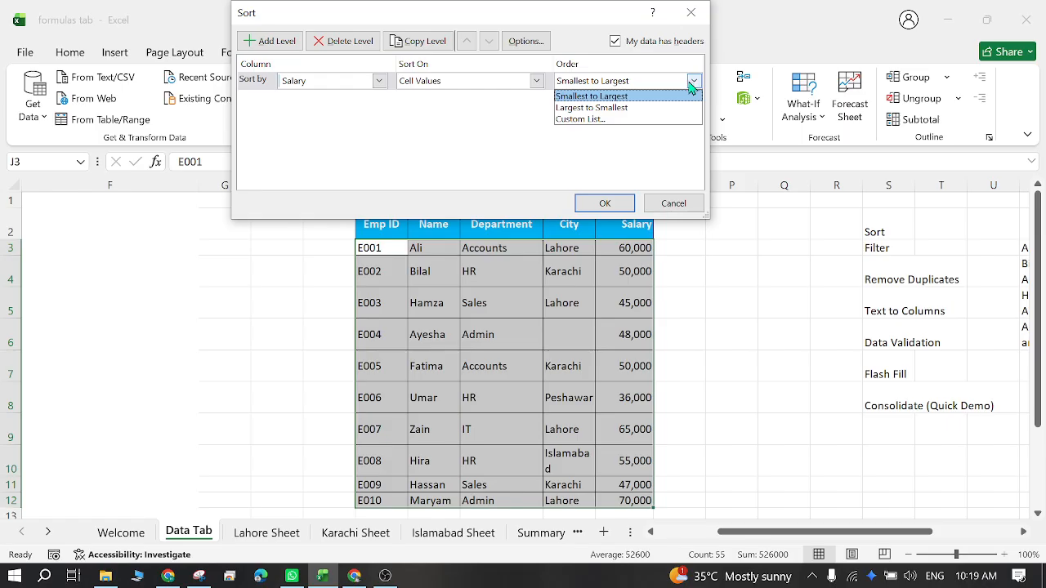
{"action": "left_click", "coordinate": [648, 108]}
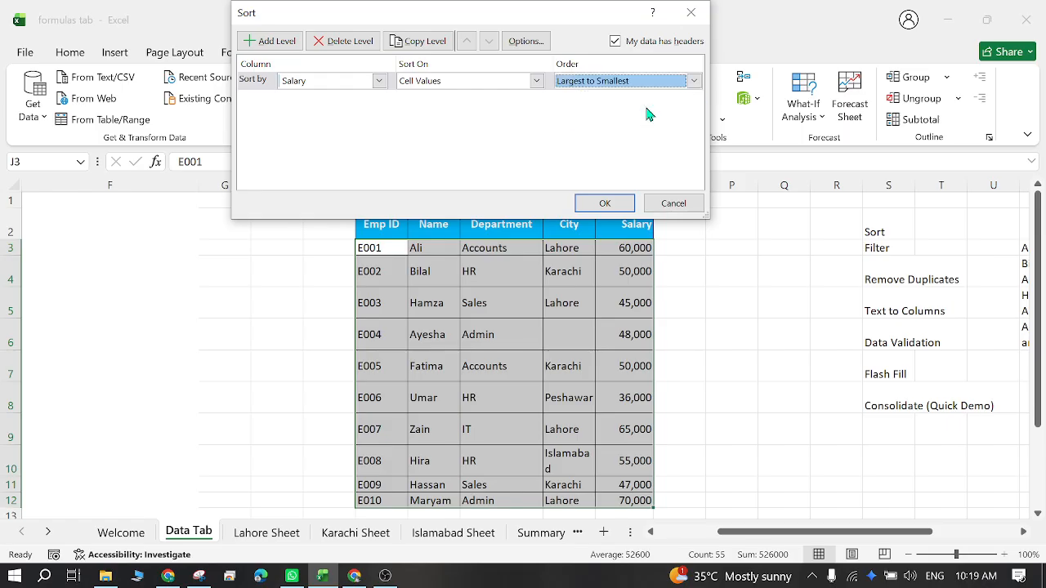
{"action": "left_click", "coordinate": [605, 203]}
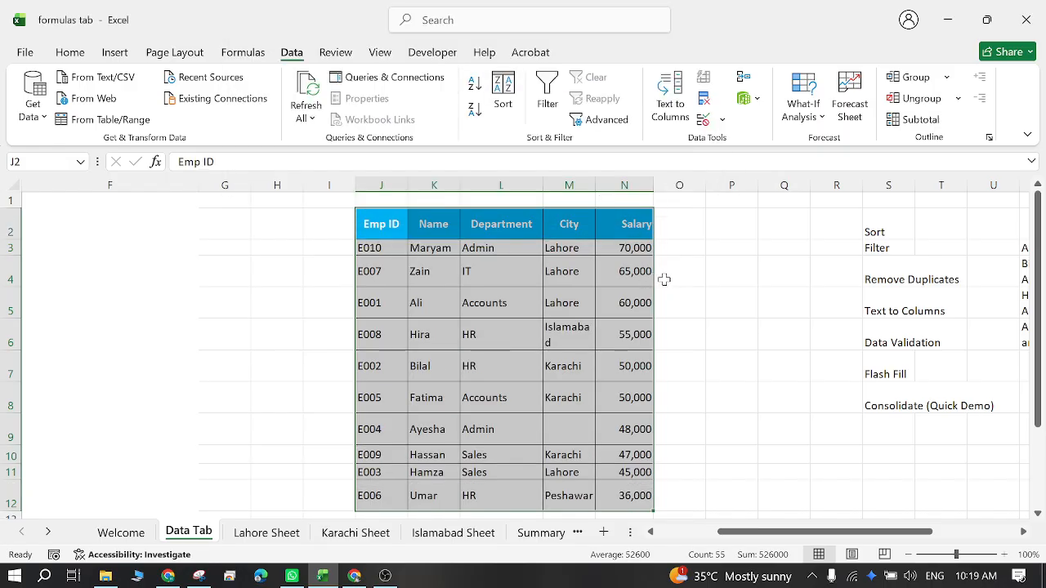
- Examine the order of the Salary column from the first employee record down to the last
{"action": "left_click", "coordinate": [635, 248]}
{"action": "left_click", "coordinate": [636, 272]}
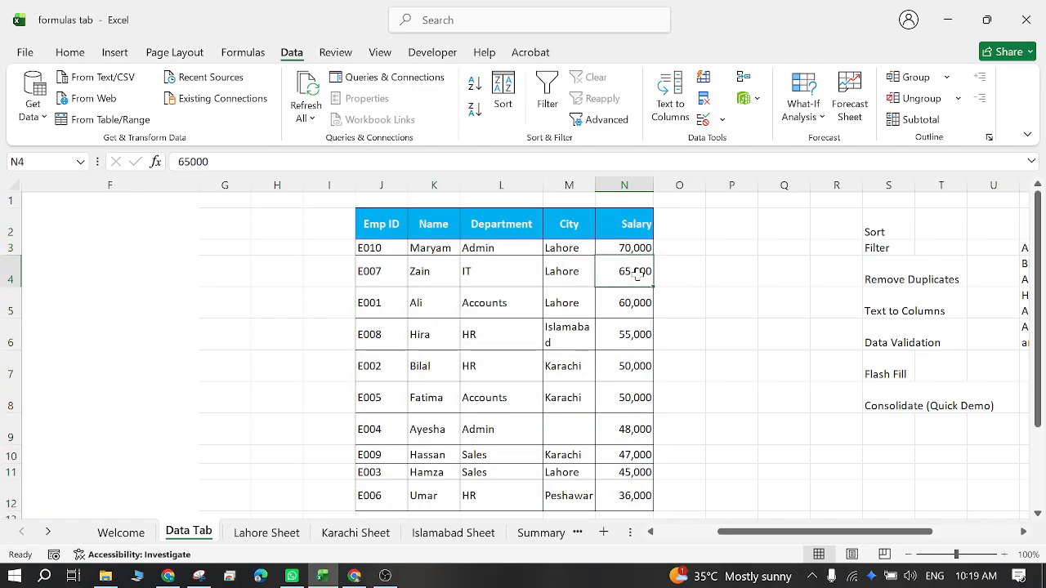
{"action": "left_click", "coordinate": [635, 302]}
{"action": "scroll", "coordinate": [636, 299], "scroll_direction": "down", "scroll_amount": 2}
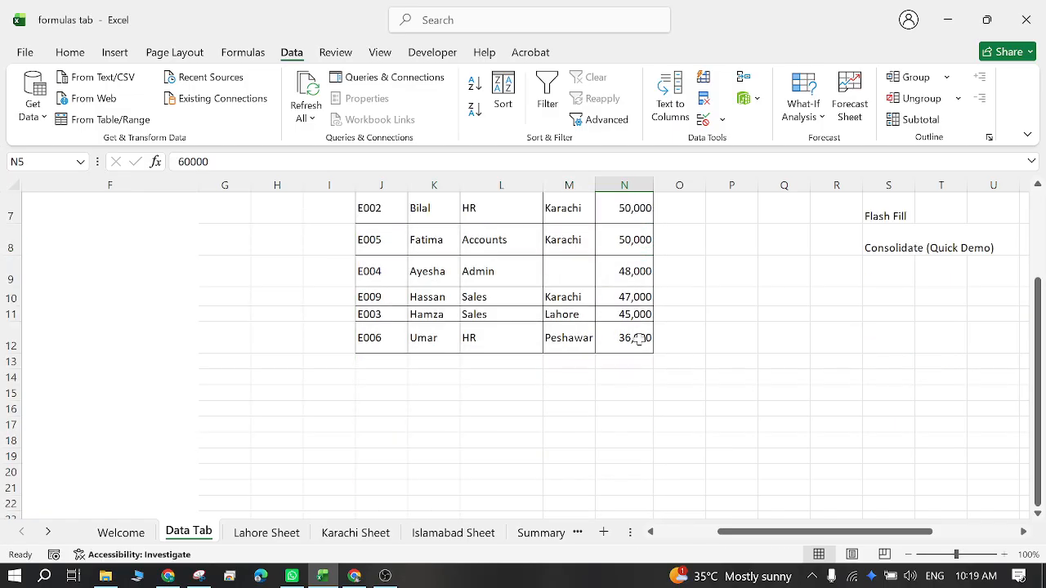
{"action": "left_click", "coordinate": [635, 338]}
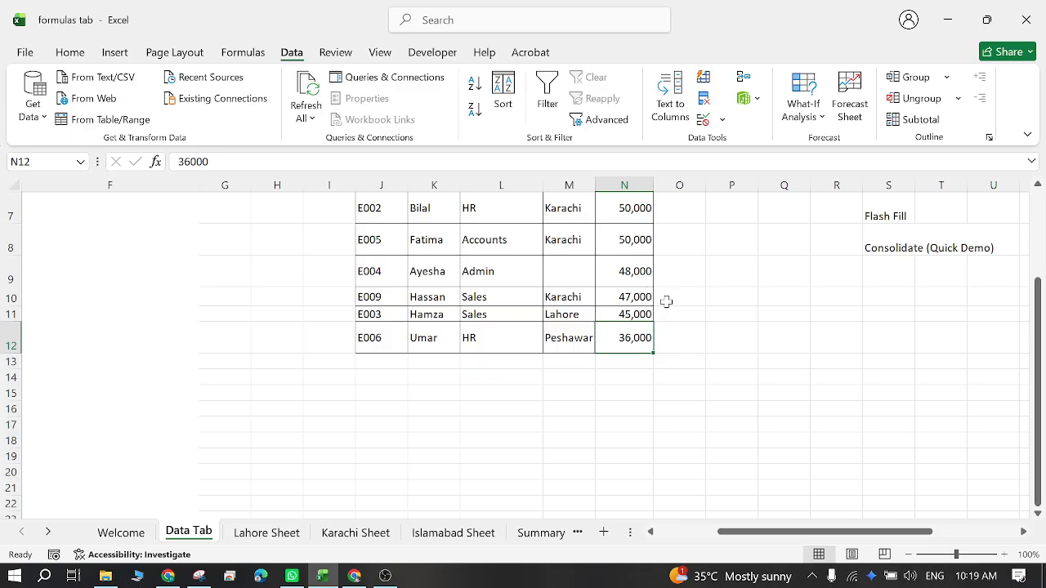
{"action": "scroll", "coordinate": [666, 301], "scroll_direction": "up", "scroll_amount": 1}
{"action": "scroll", "coordinate": [647, 283], "scroll_direction": "up", "scroll_amount": 1}
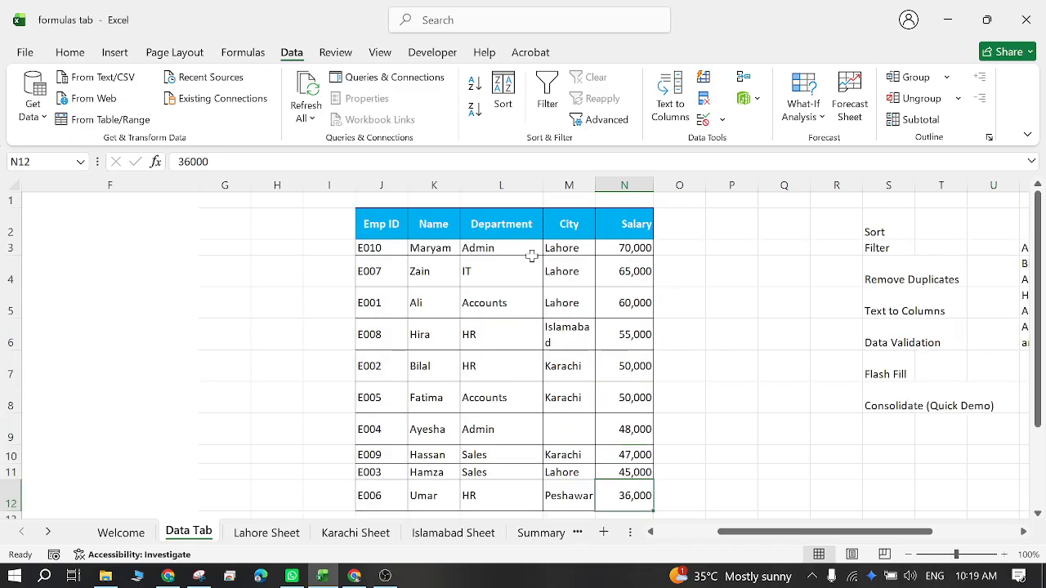
- Sort the employee records in J3:N12 by Salary, from Smallest to Largest
{"action": "left_click_drag", "start_coordinate": [384, 248], "coordinate": [621, 445]}
{"action": "scroll", "coordinate": [614, 417], "scroll_direction": "up", "scroll_amount": 1}
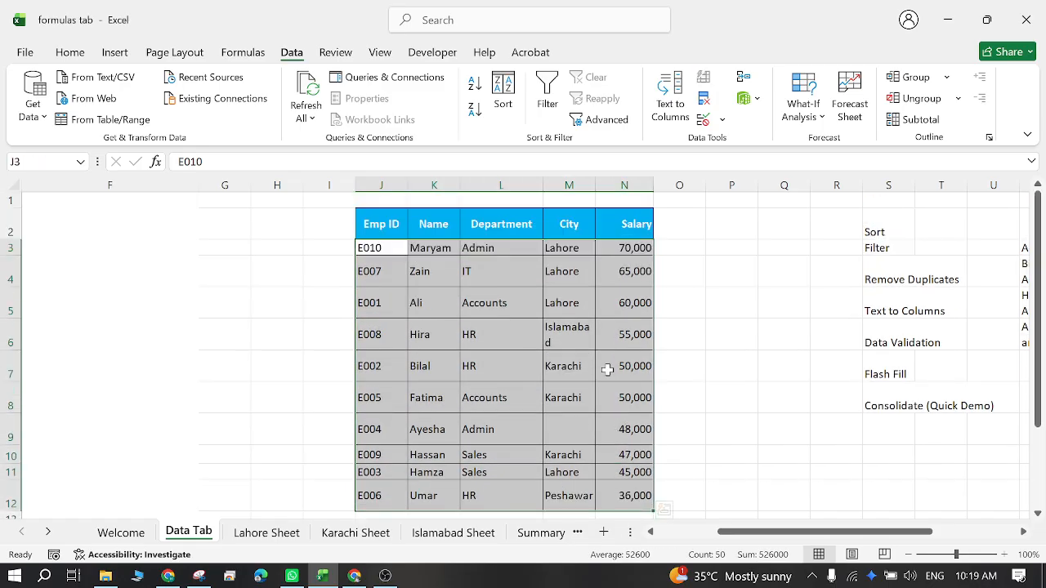
{"action": "left_click", "coordinate": [502, 91]}
{"action": "left_click", "coordinate": [693, 81]}
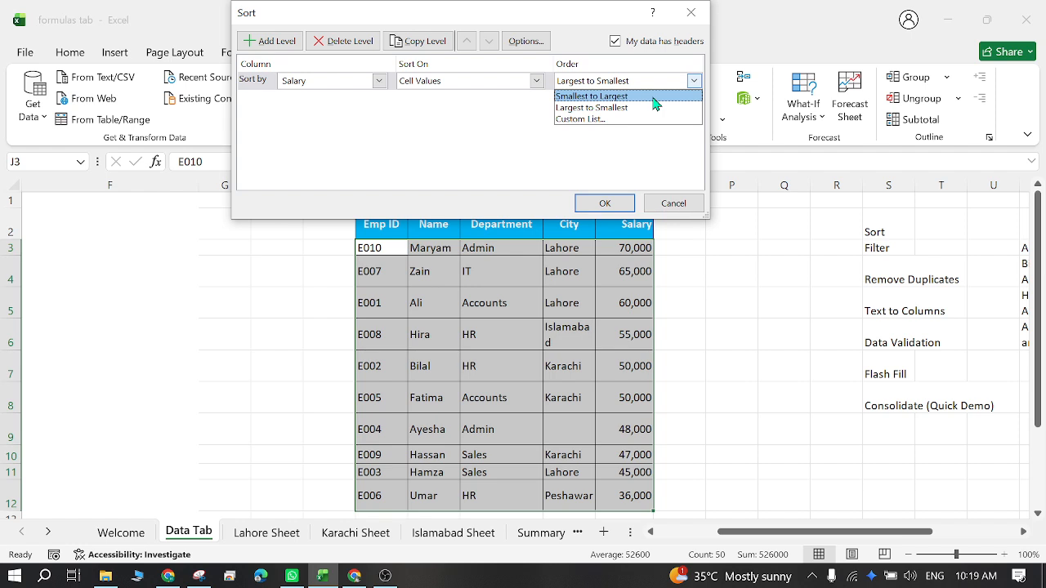
{"action": "left_click", "coordinate": [653, 97]}
{"action": "left_click", "coordinate": [693, 81]}
{"action": "left_click", "coordinate": [620, 96]}
{"action": "left_click", "coordinate": [605, 203]}
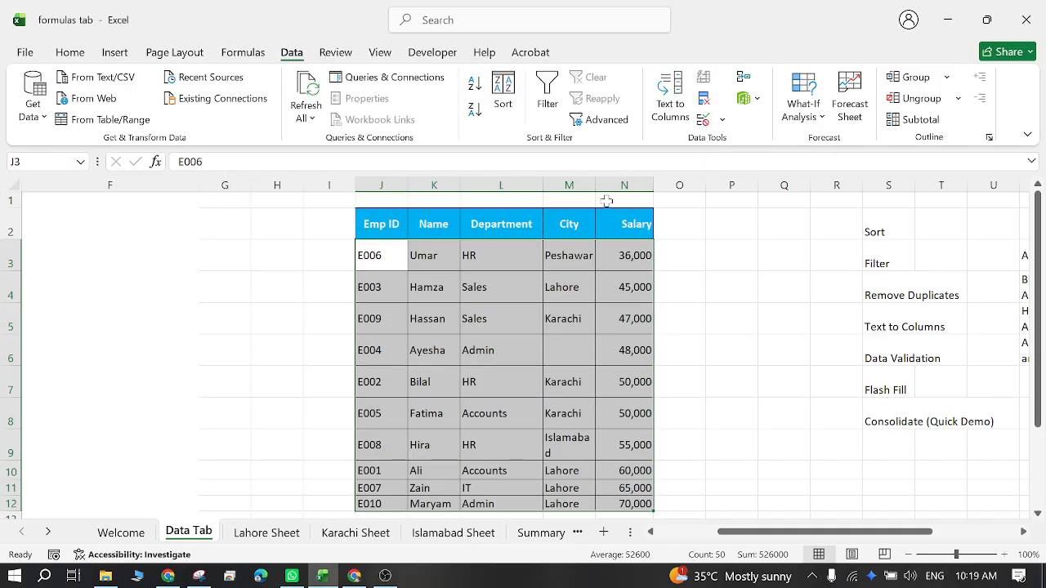
- Check the re-sorted Salary values from the top of the employee table to its last row
{"action": "left_click", "coordinate": [671, 270]}
{"action": "scroll", "coordinate": [628, 275], "scroll_direction": "down", "scroll_amount": 1}
{"action": "scroll", "coordinate": [630, 273], "scroll_direction": "up", "scroll_amount": 1}
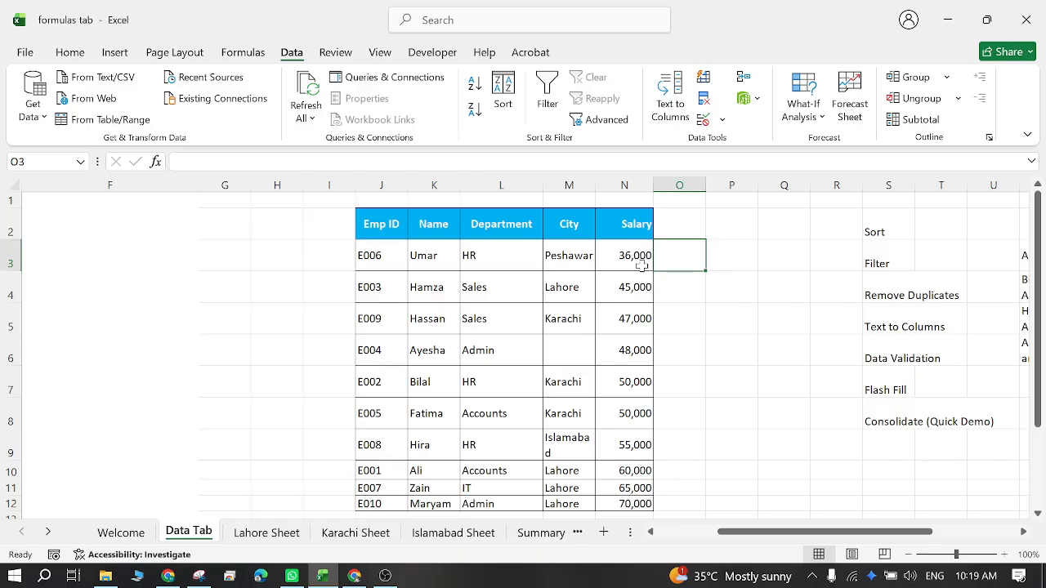
{"action": "scroll", "coordinate": [634, 287], "scroll_direction": "down", "scroll_amount": 1}
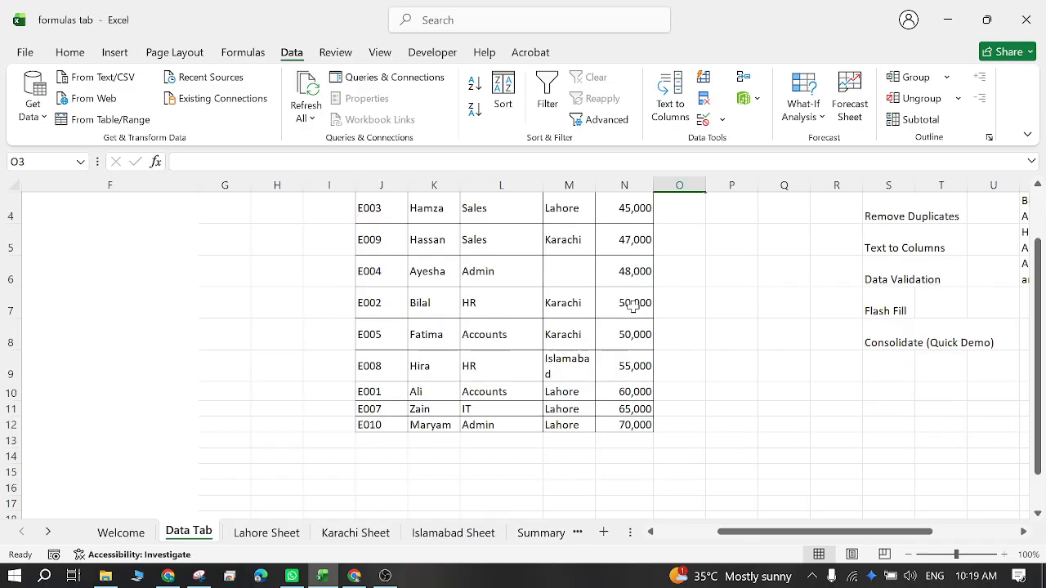
{"action": "left_click", "coordinate": [634, 423]}
{"action": "scroll", "coordinate": [641, 343], "scroll_direction": "up", "scroll_amount": 1}
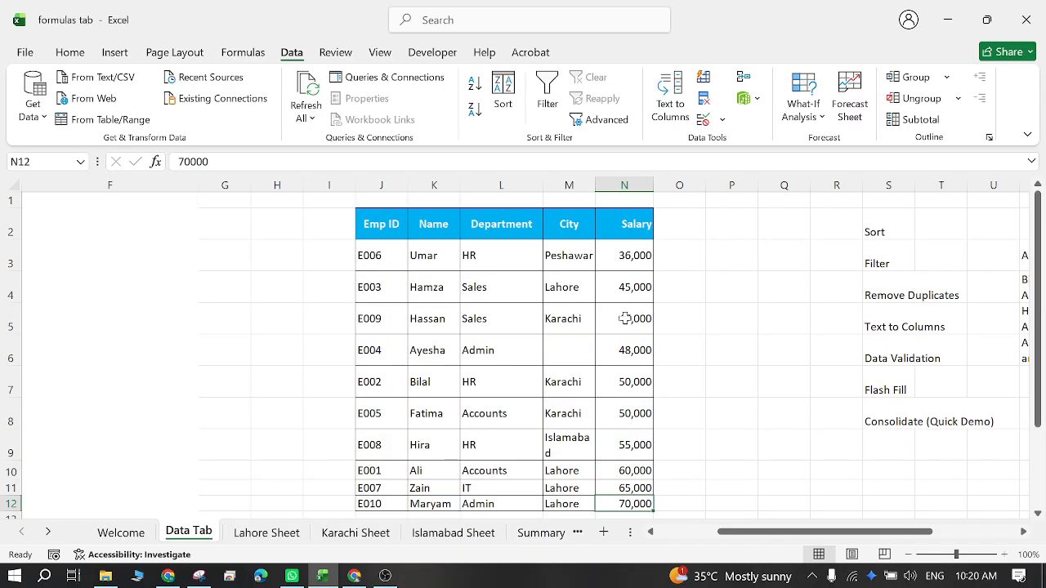
- Sort the employee table J2:N12 by City on cell values, in A to Z order
{"action": "left_click_drag", "start_coordinate": [391, 228], "coordinate": [616, 508]}
{"action": "scroll", "coordinate": [616, 434], "scroll_direction": "down", "scroll_amount": 1}
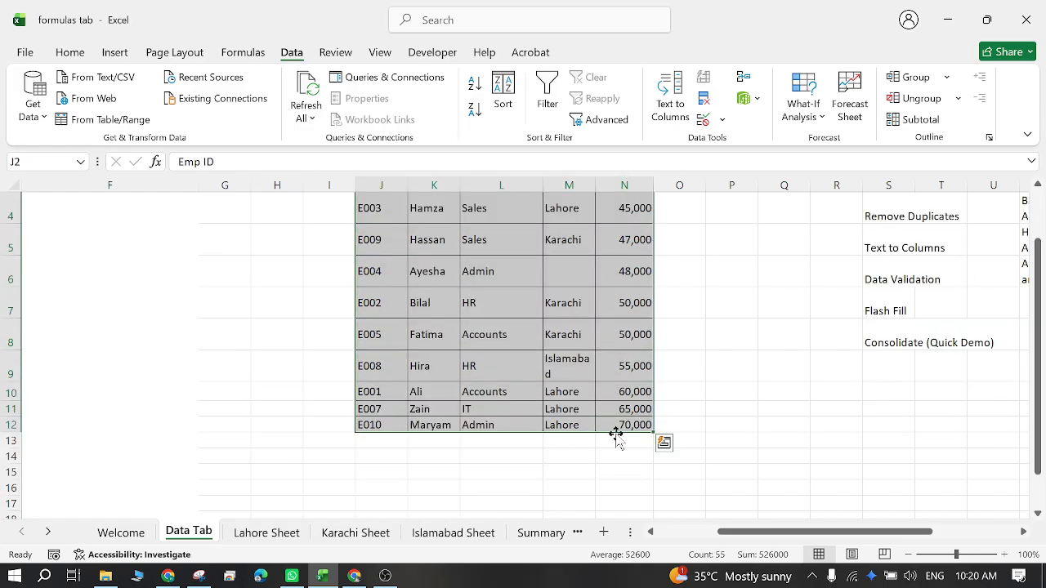
{"action": "scroll", "coordinate": [555, 299], "scroll_direction": "up", "scroll_amount": 1}
{"action": "scroll", "coordinate": [613, 269], "scroll_direction": "down", "scroll_amount": 1}
{"action": "scroll", "coordinate": [569, 230], "scroll_direction": "up", "scroll_amount": 1}
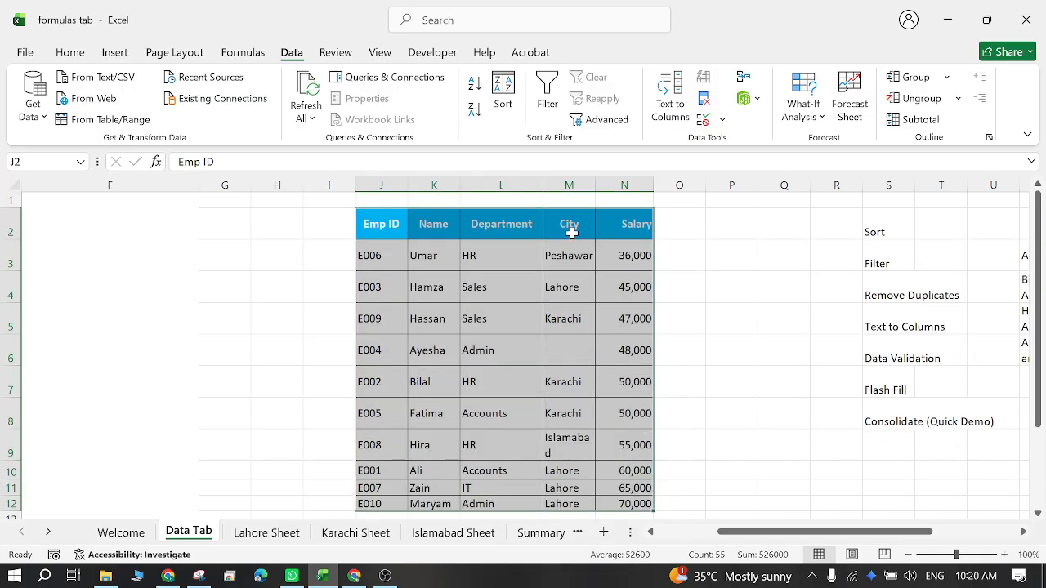
{"action": "left_click", "coordinate": [510, 114]}
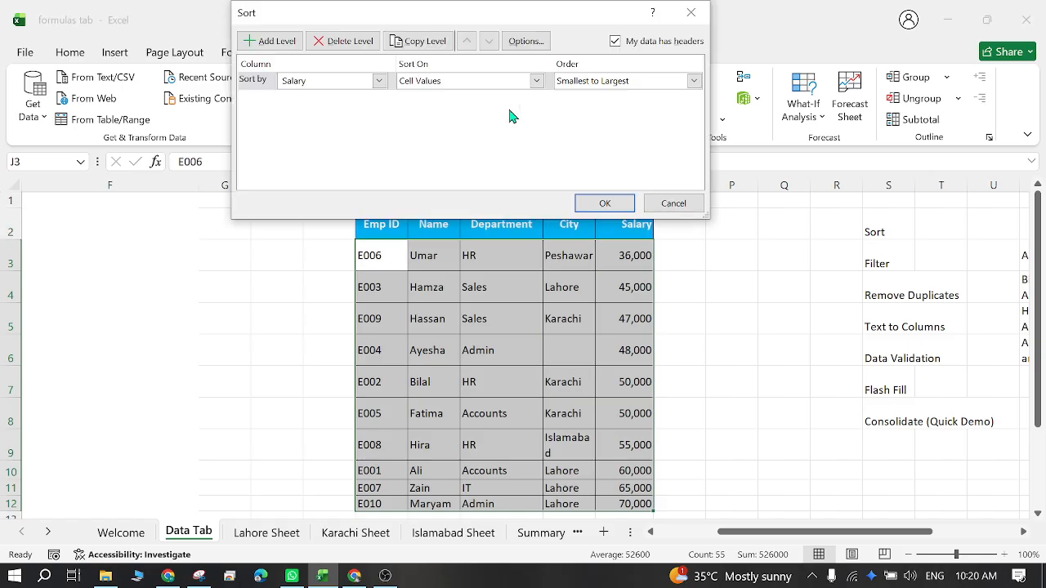
{"action": "left_click", "coordinate": [379, 82]}
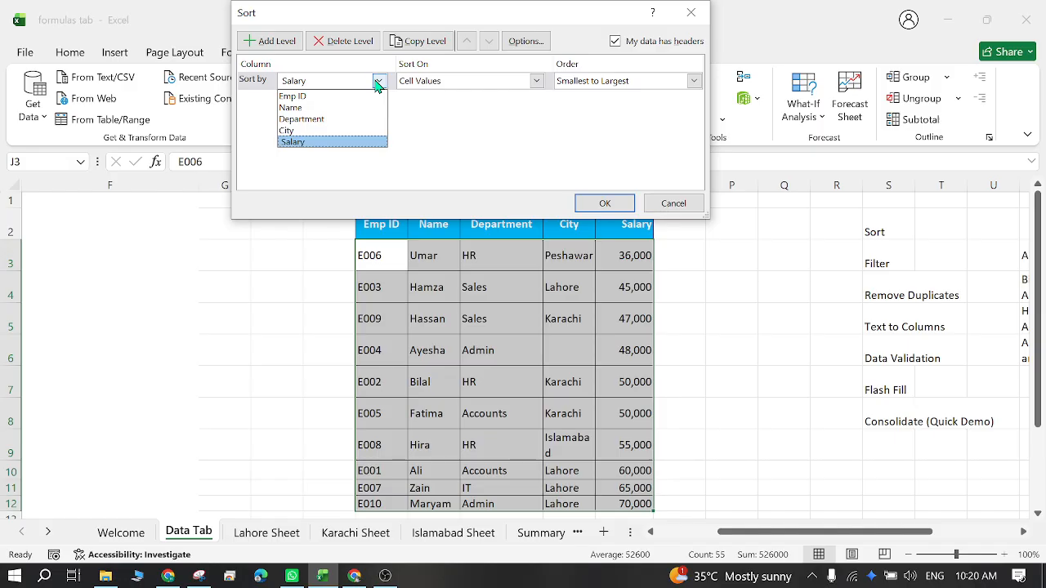
{"action": "left_click", "coordinate": [322, 131]}
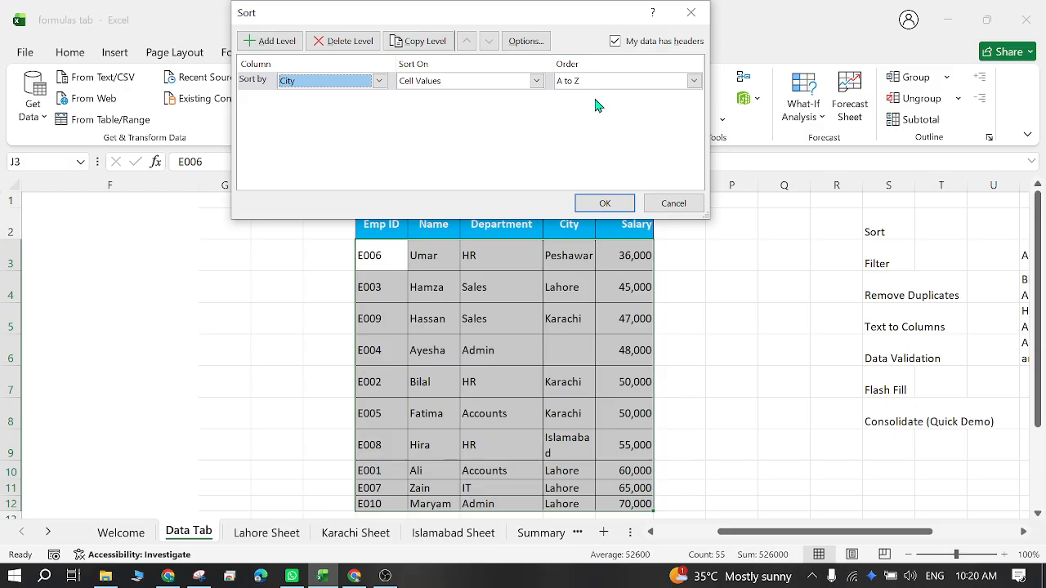
{"action": "left_click", "coordinate": [693, 81]}
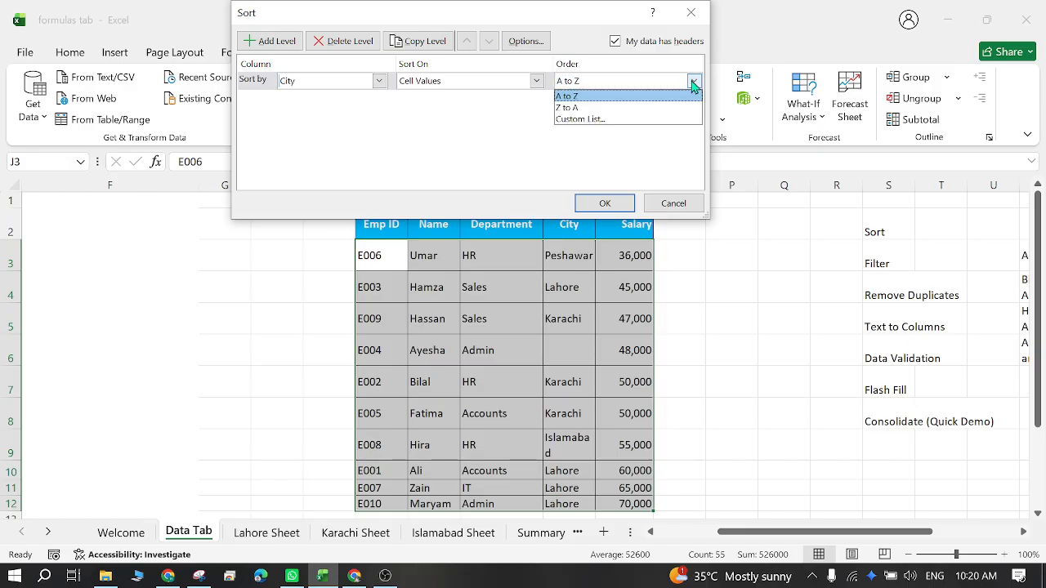
{"action": "left_click", "coordinate": [622, 108]}
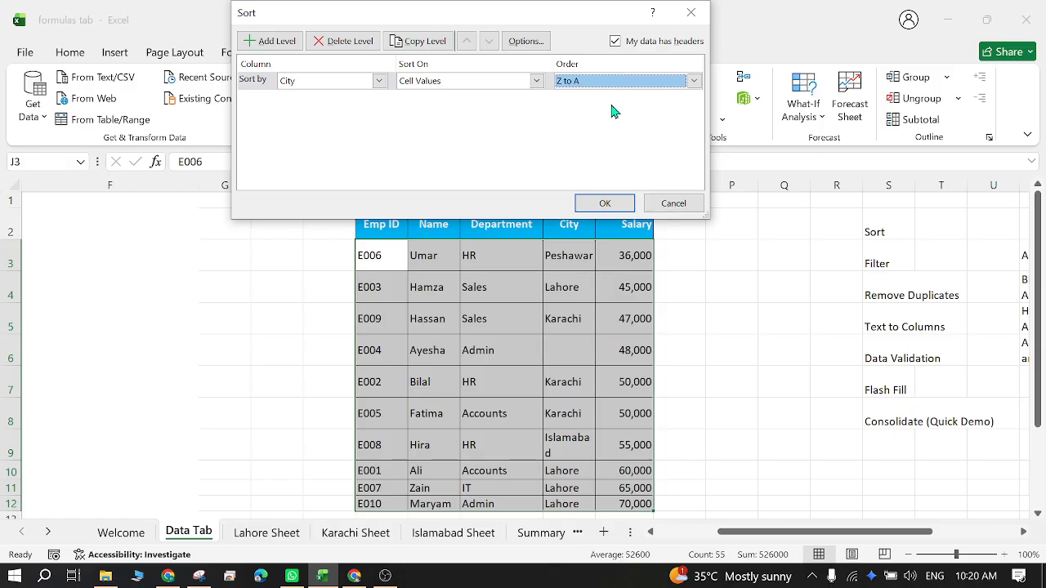
{"action": "left_click", "coordinate": [692, 81]}
{"action": "left_click", "coordinate": [607, 96]}
{"action": "left_click", "coordinate": [605, 204]}
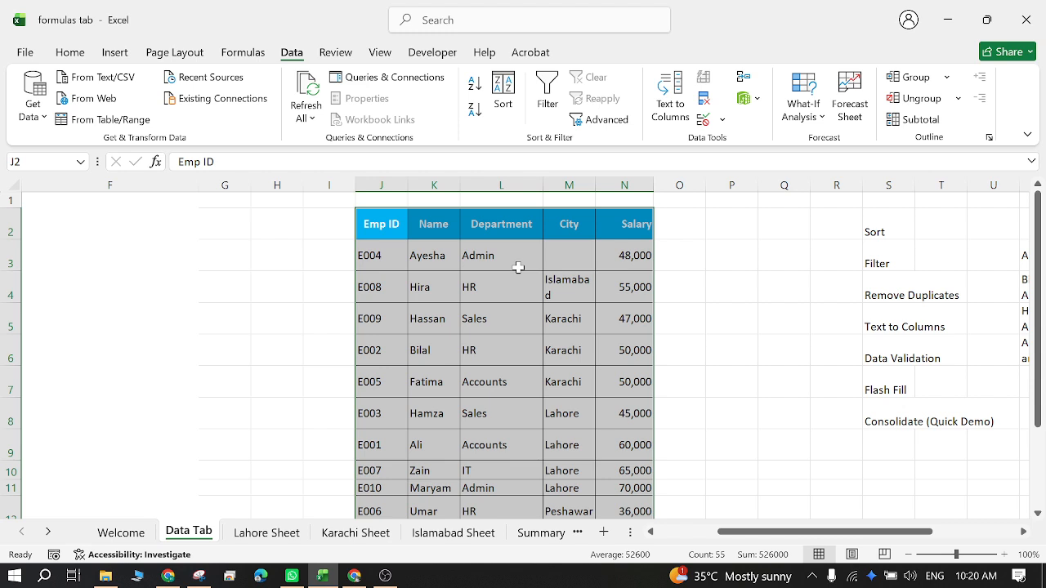
- Examine the order of the City column from the first employee record in row 3 down to row 12
{"action": "scroll", "coordinate": [519, 266], "scroll_direction": "down", "scroll_amount": 1}
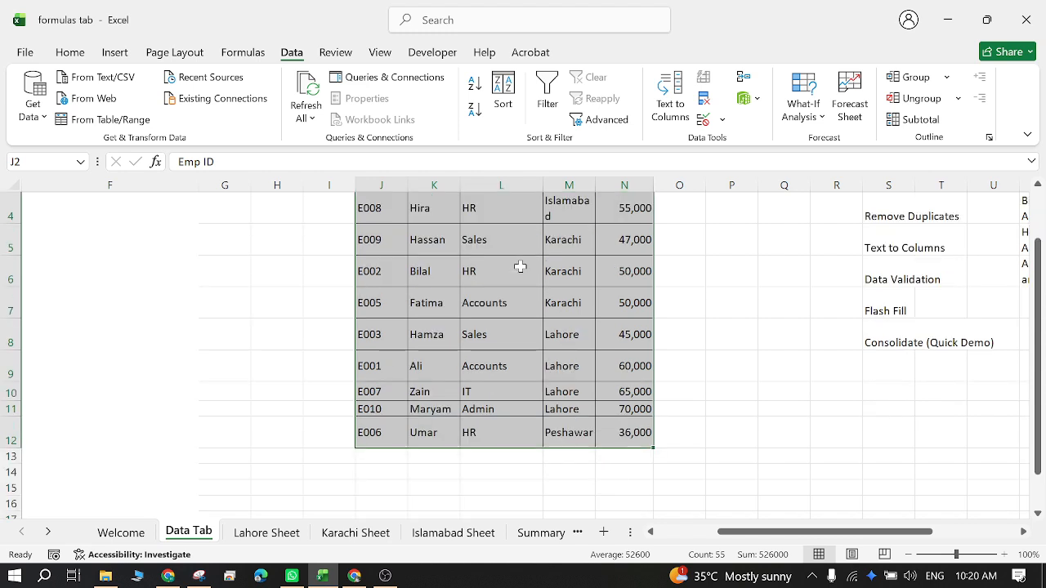
{"action": "scroll", "coordinate": [520, 266], "scroll_direction": "up", "scroll_amount": 1}
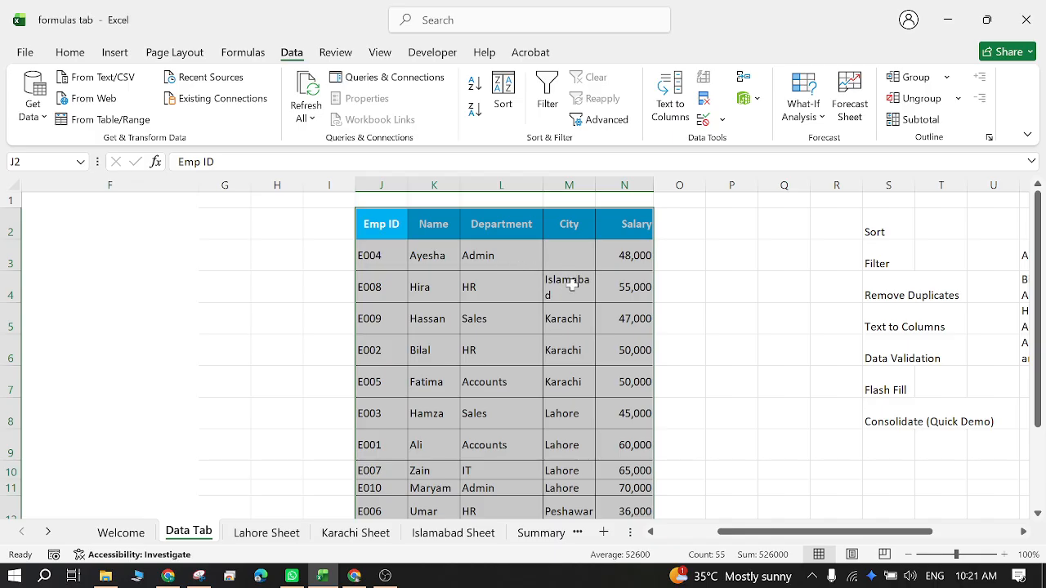
{"action": "left_click", "coordinate": [573, 257]}
{"action": "left_click", "coordinate": [566, 282]}
{"action": "scroll", "coordinate": [565, 280], "scroll_direction": "down", "scroll_amount": 2}
{"action": "scroll", "coordinate": [565, 280], "scroll_direction": "up", "scroll_amount": 2}
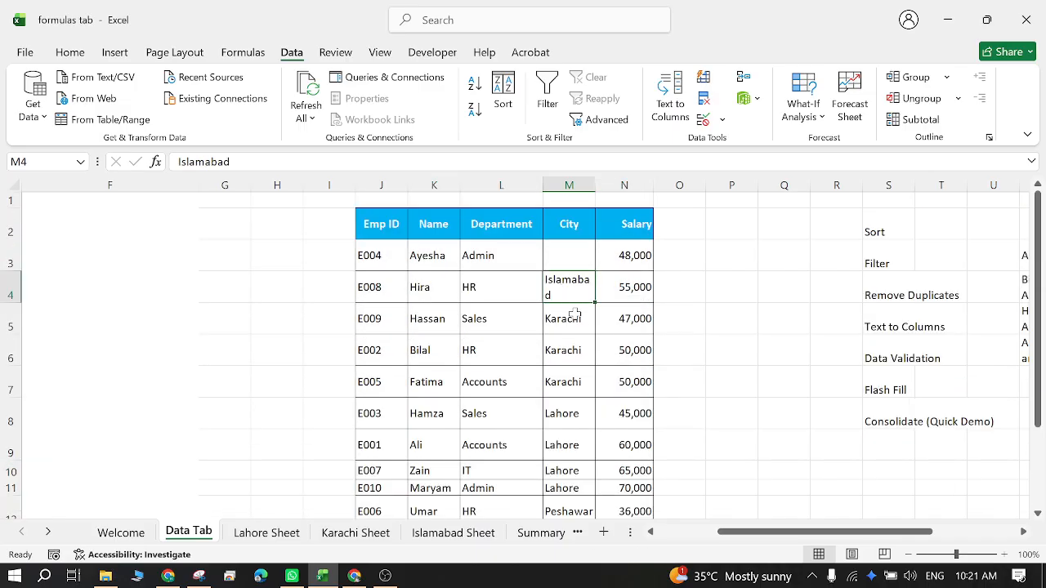
{"action": "left_click", "coordinate": [577, 320]}
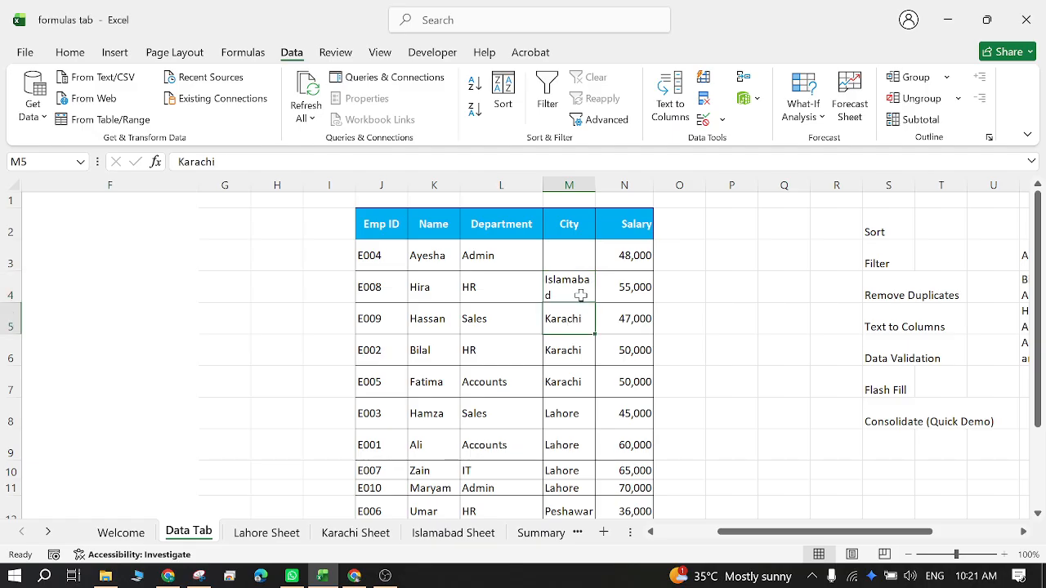
{"action": "scroll", "coordinate": [580, 265], "scroll_direction": "down", "scroll_amount": 1}
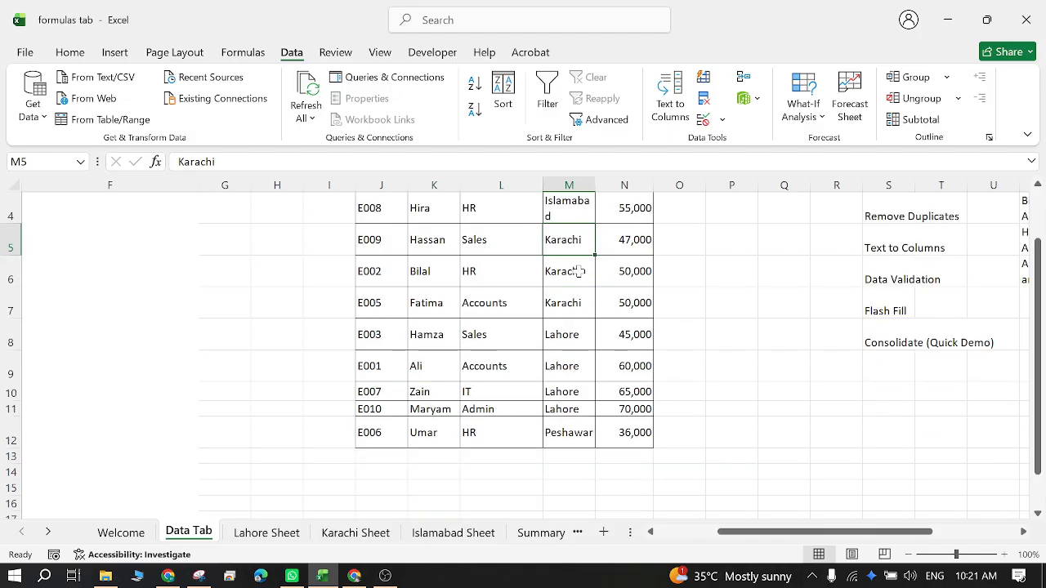
{"action": "scroll", "coordinate": [580, 251], "scroll_direction": "up", "scroll_amount": 1}
{"action": "left_click", "coordinate": [569, 288]}
{"action": "left_click", "coordinate": [574, 317]}
{"action": "left_click", "coordinate": [570, 350]}
{"action": "scroll", "coordinate": [568, 351], "scroll_direction": "down", "scroll_amount": 1}
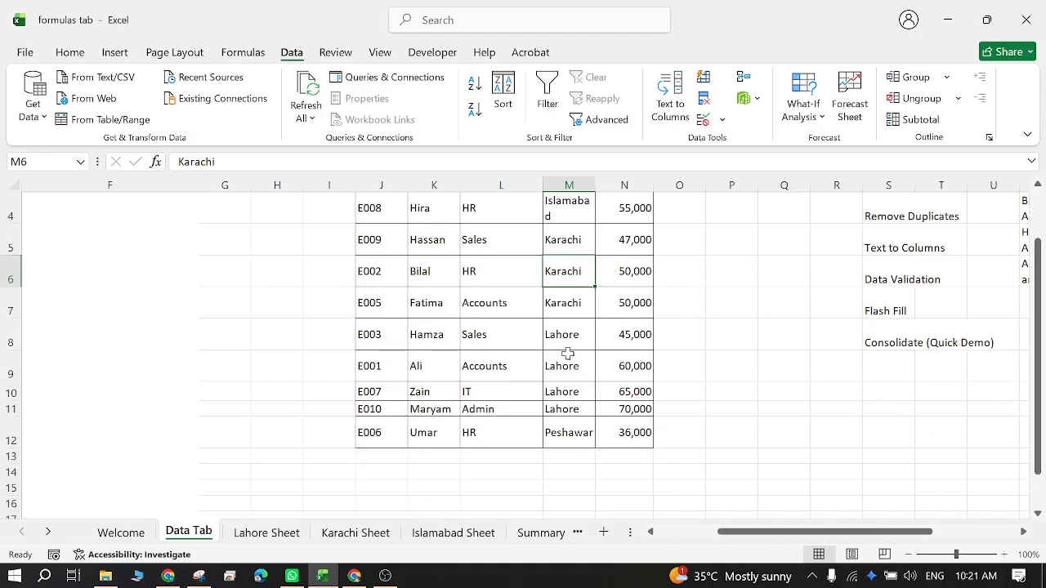
{"action": "left_click", "coordinate": [567, 335]}
{"action": "left_click", "coordinate": [565, 438]}
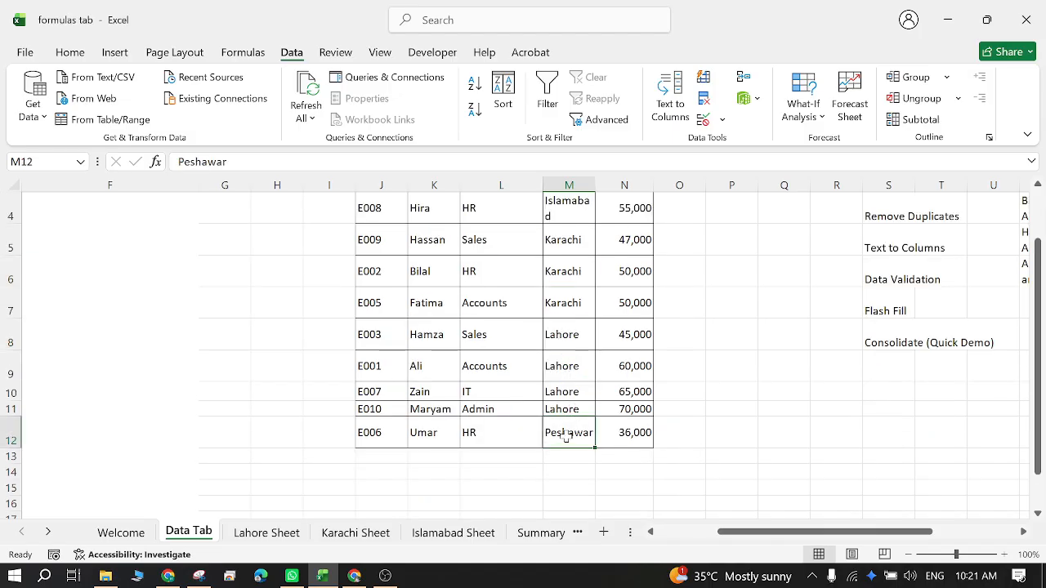
{"action": "scroll", "coordinate": [569, 384], "scroll_direction": "up", "scroll_amount": 1}
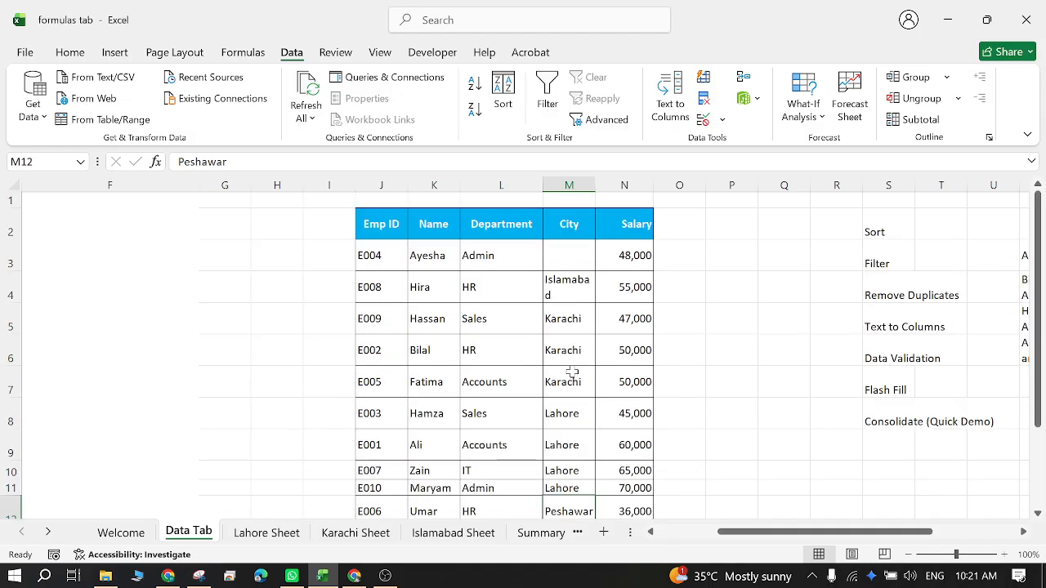
- Enter Islamabad in City cell M3 for employee E004 and set the cell's font color to black
{"action": "left_click", "coordinate": [572, 258]}
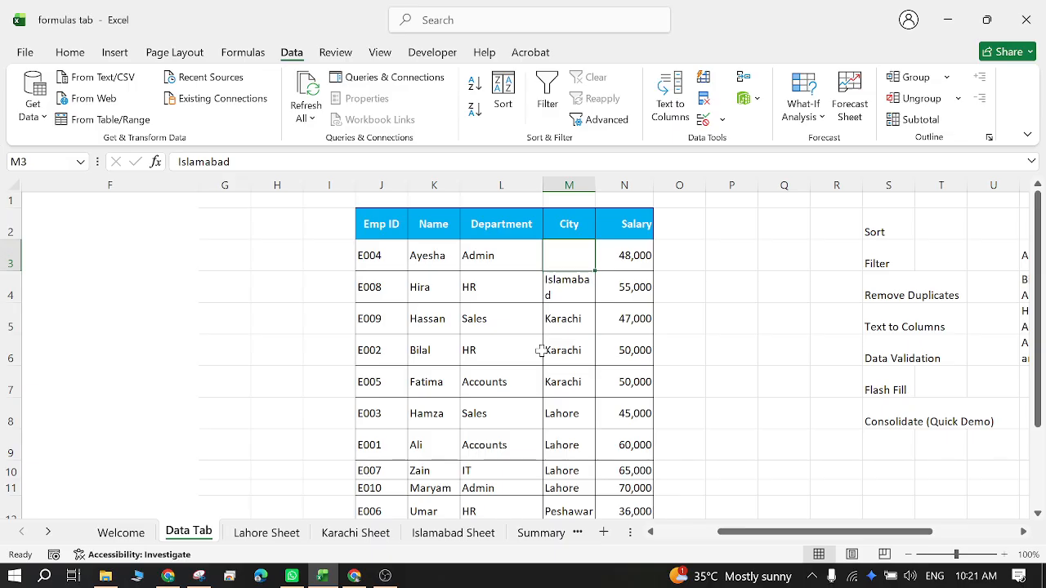
{"action": "type", "text": "Islamabad"}
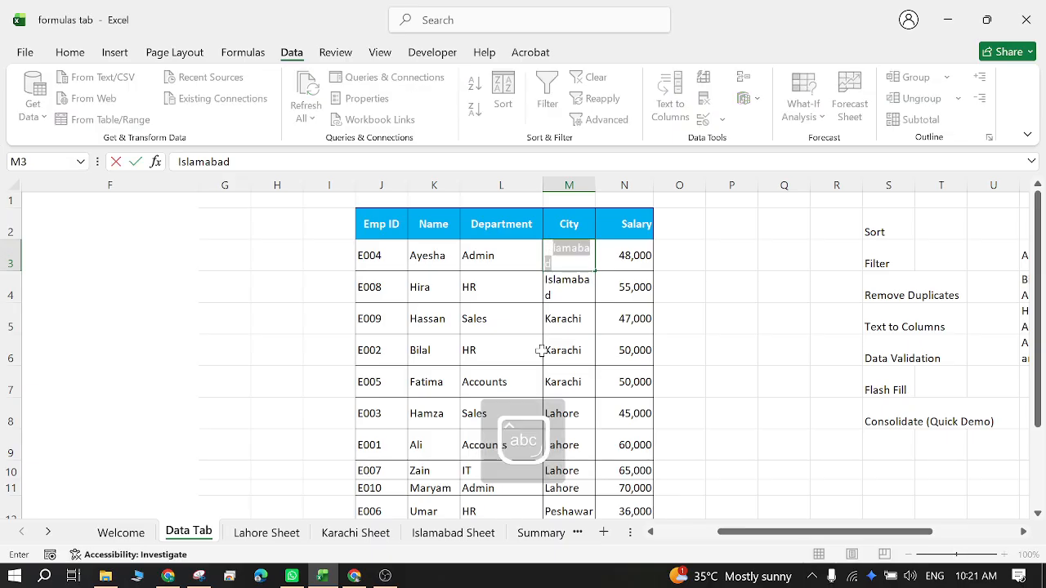
{"action": "key", "text": "Return"}
{"action": "key", "text": "Up"}
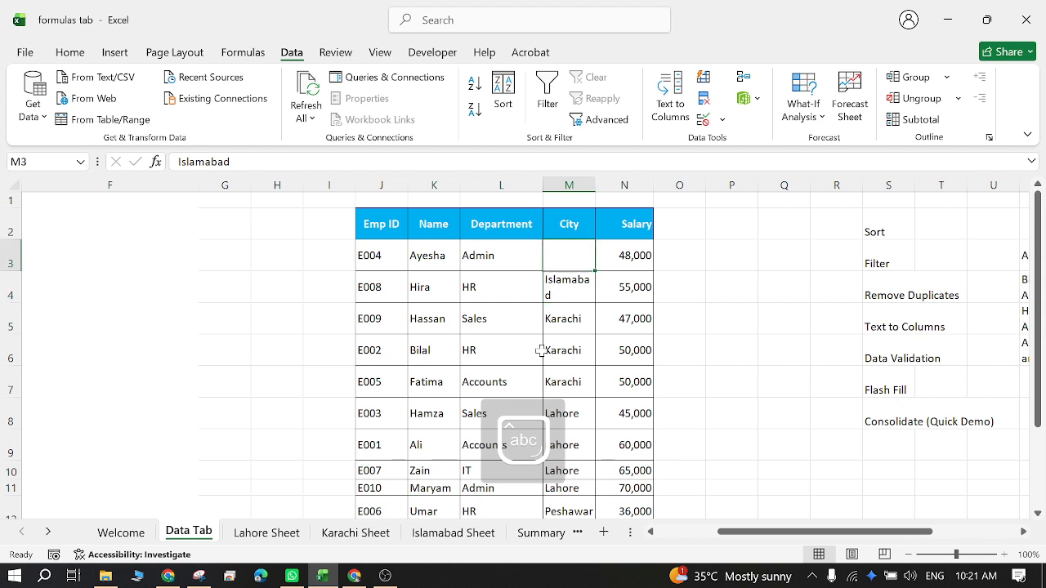
{"action": "left_click", "coordinate": [69, 52]}
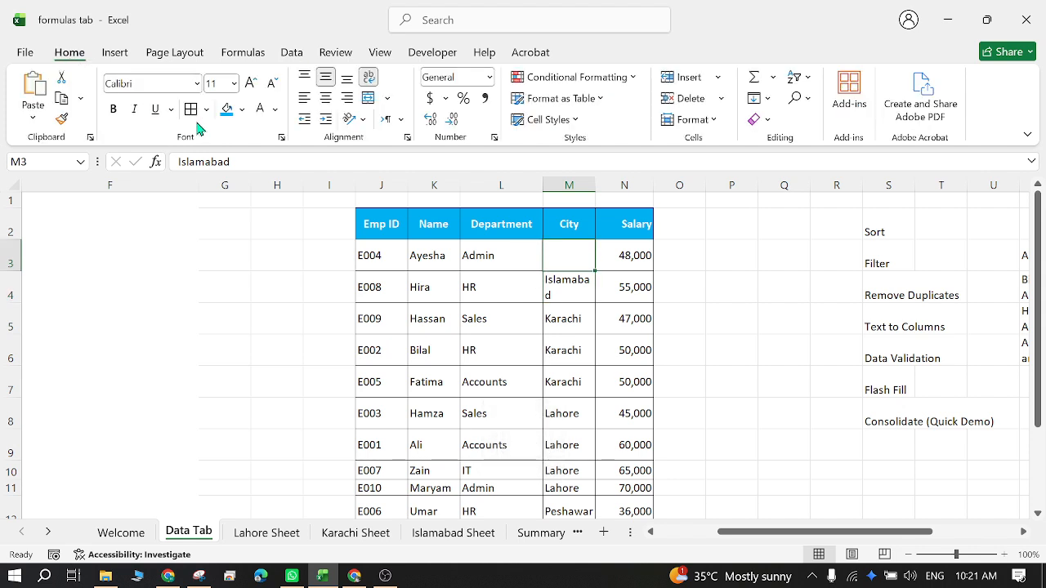
{"action": "left_click", "coordinate": [275, 110]}
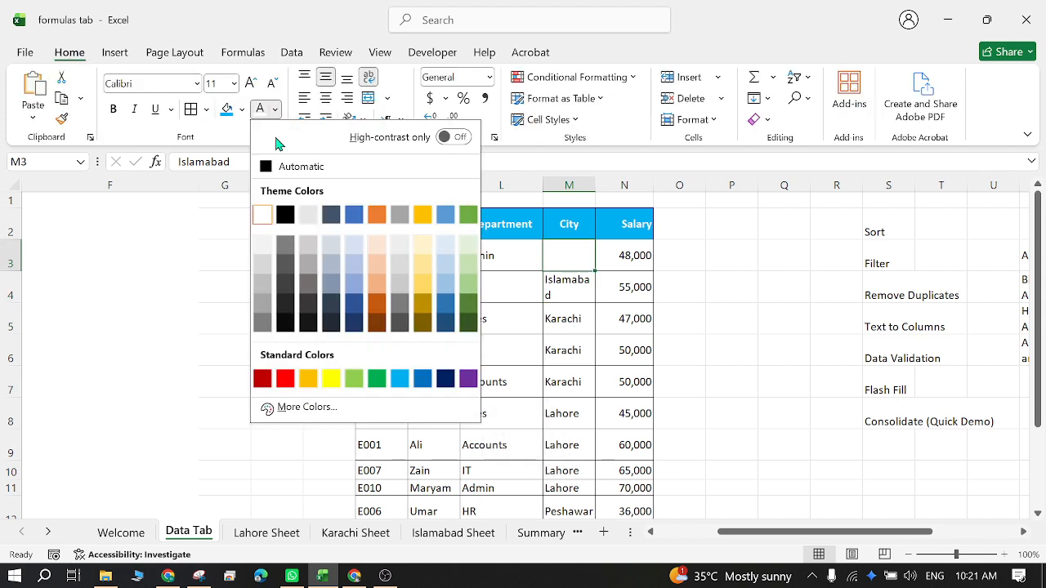
{"action": "left_click", "coordinate": [283, 212]}
{"action": "left_click", "coordinate": [507, 322]}
- Sort the employee records in J3:N12 by City on cell values, in Z to A order
{"action": "left_click_drag", "start_coordinate": [404, 256], "coordinate": [604, 449]}
{"action": "scroll", "coordinate": [542, 327], "scroll_direction": "up", "scroll_amount": 1}
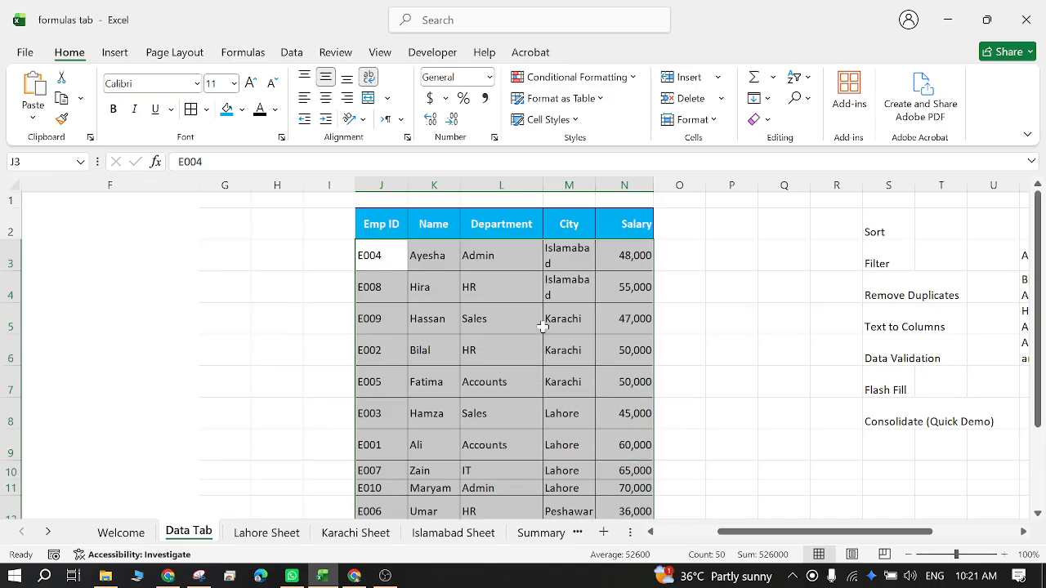
{"action": "left_click", "coordinate": [292, 54]}
{"action": "left_click", "coordinate": [502, 94]}
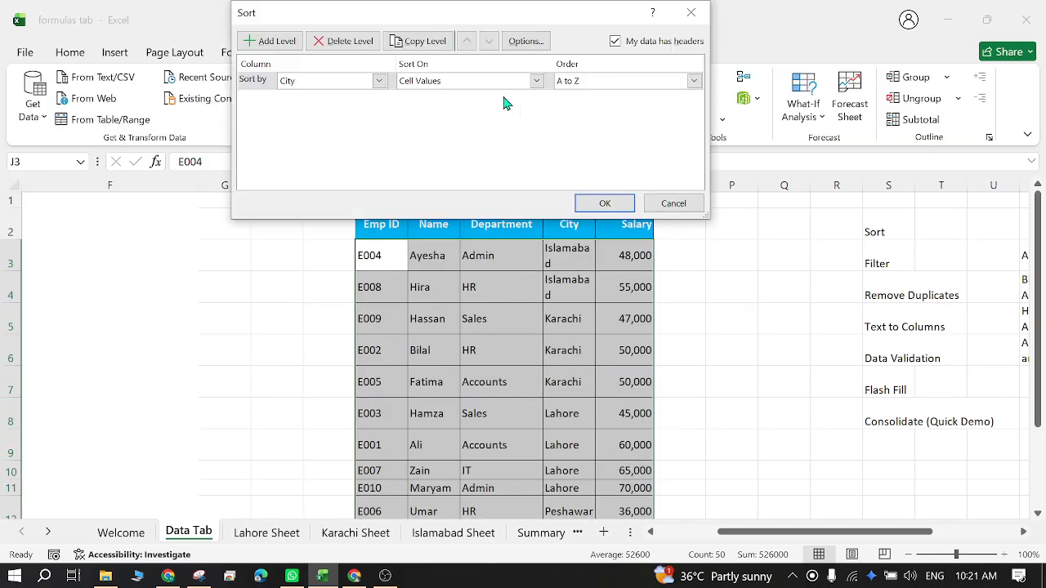
{"action": "left_click", "coordinate": [693, 81]}
{"action": "left_click", "coordinate": [627, 108]}
{"action": "left_click", "coordinate": [619, 203]}
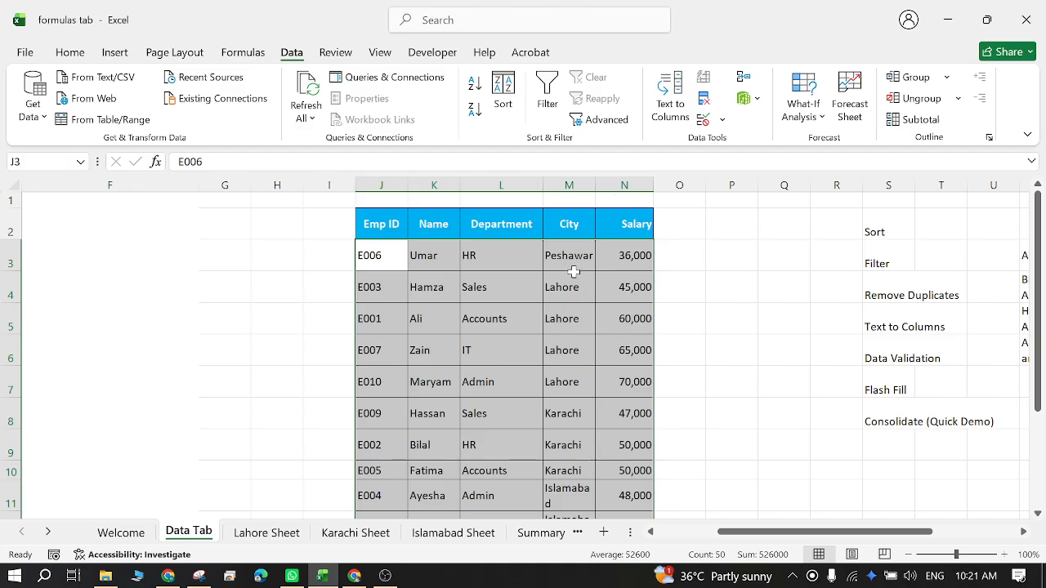
{"action": "scroll", "coordinate": [574, 278], "scroll_direction": "down", "scroll_amount": 1}
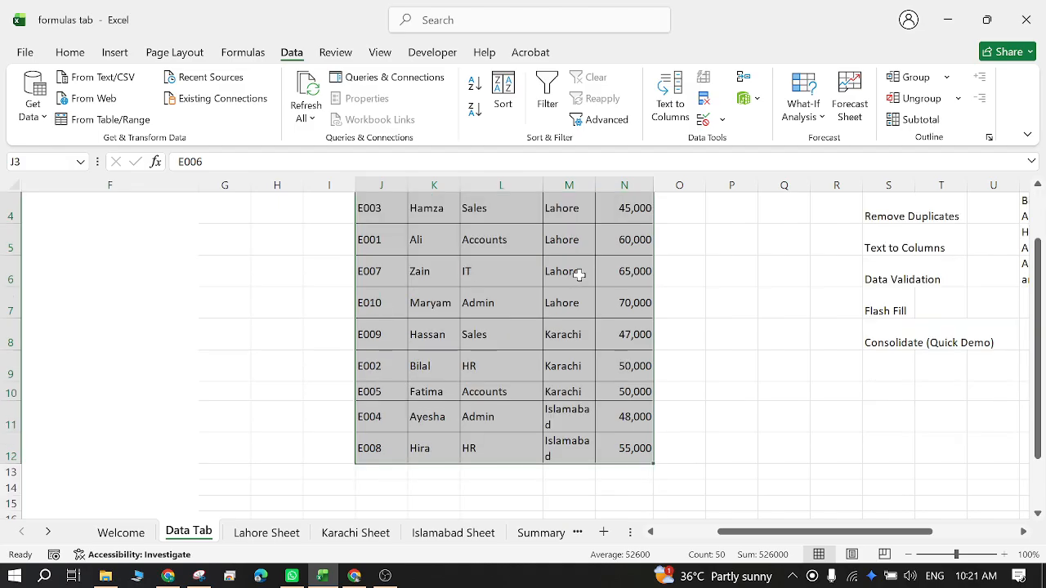
{"action": "scroll", "coordinate": [564, 409], "scroll_direction": "up", "scroll_amount": 1}
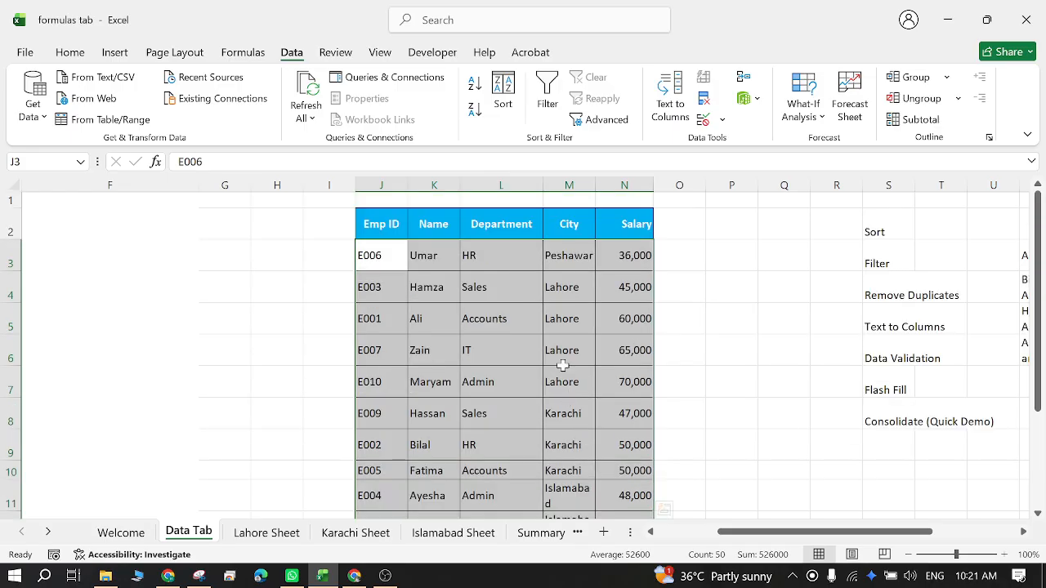
{"action": "scroll", "coordinate": [577, 273], "scroll_direction": "down", "scroll_amount": 2}
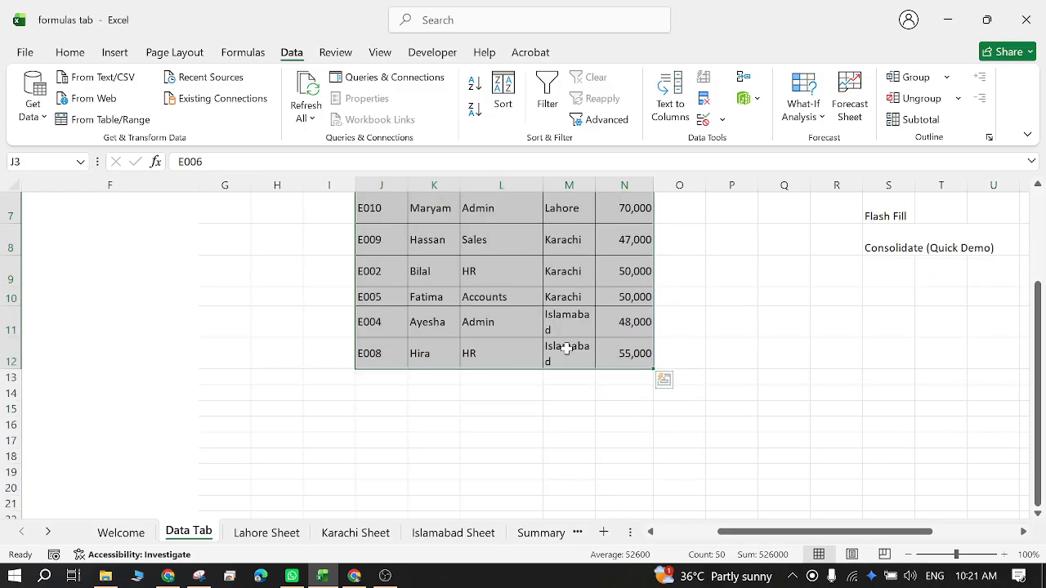
{"action": "scroll", "coordinate": [567, 345], "scroll_direction": "up", "scroll_amount": 2}
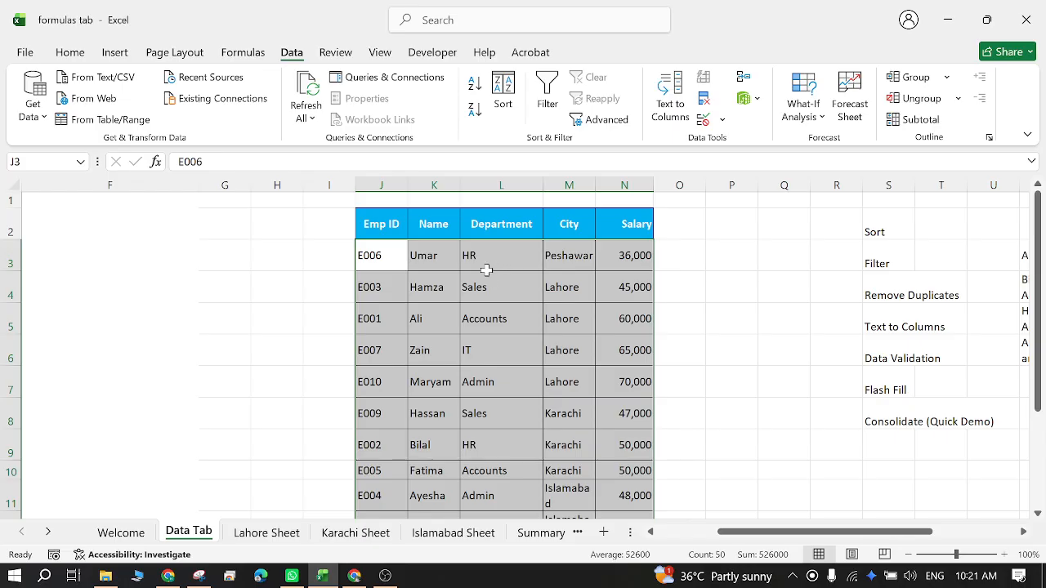
{"action": "left_click", "coordinate": [507, 289]}
- Sort the employee table J2:N12 by Emp ID on cell values, in A to Z order
{"action": "left_click", "coordinate": [385, 226]}
{"action": "left_click_drag", "start_coordinate": [385, 227], "coordinate": [630, 478]}
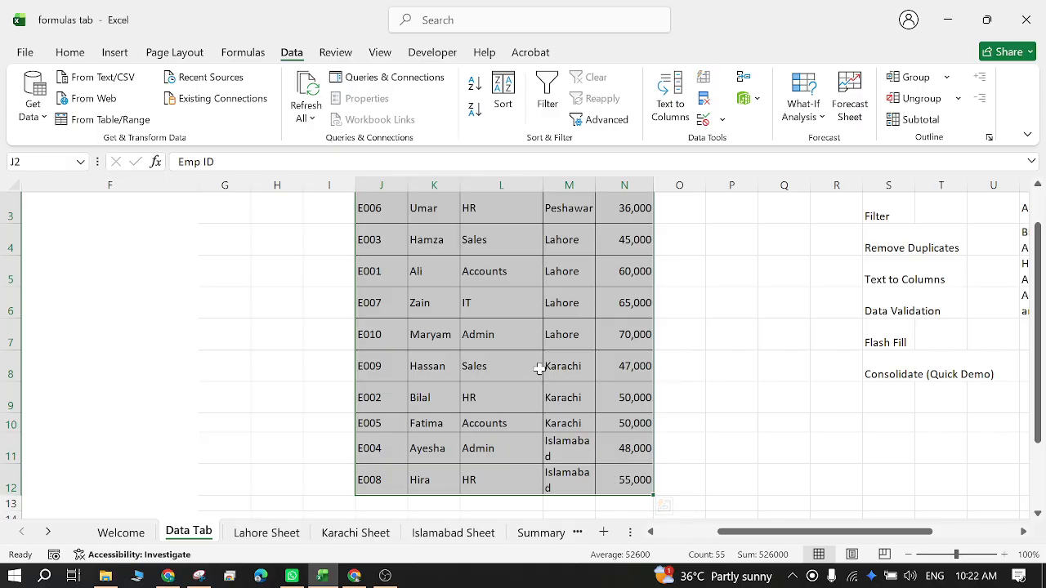
{"action": "scroll", "coordinate": [537, 367], "scroll_direction": "up", "scroll_amount": 1}
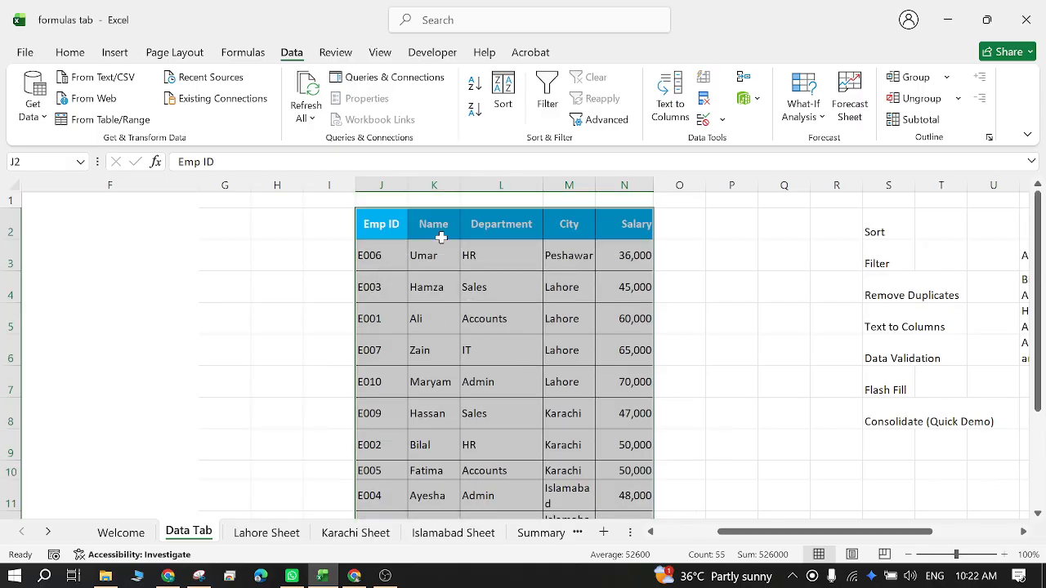
{"action": "left_click", "coordinate": [504, 96]}
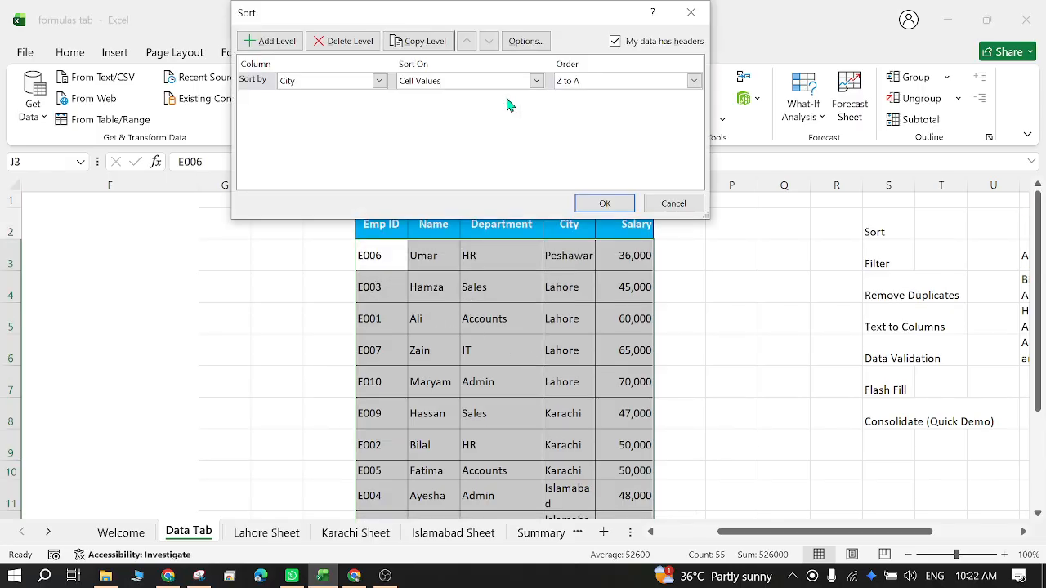
{"action": "left_click", "coordinate": [379, 80]}
{"action": "left_click", "coordinate": [341, 97]}
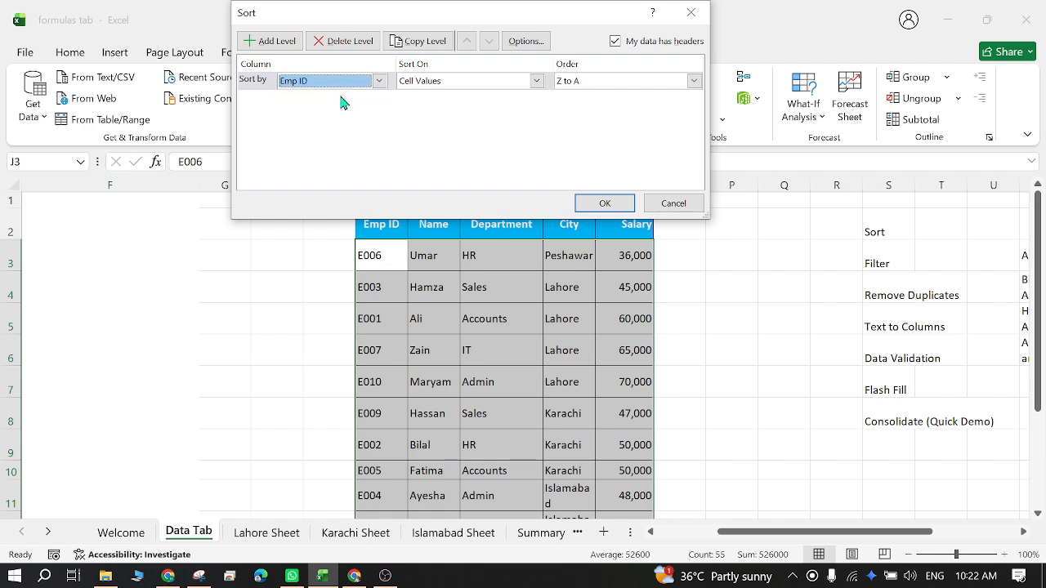
{"action": "left_click", "coordinate": [693, 80]}
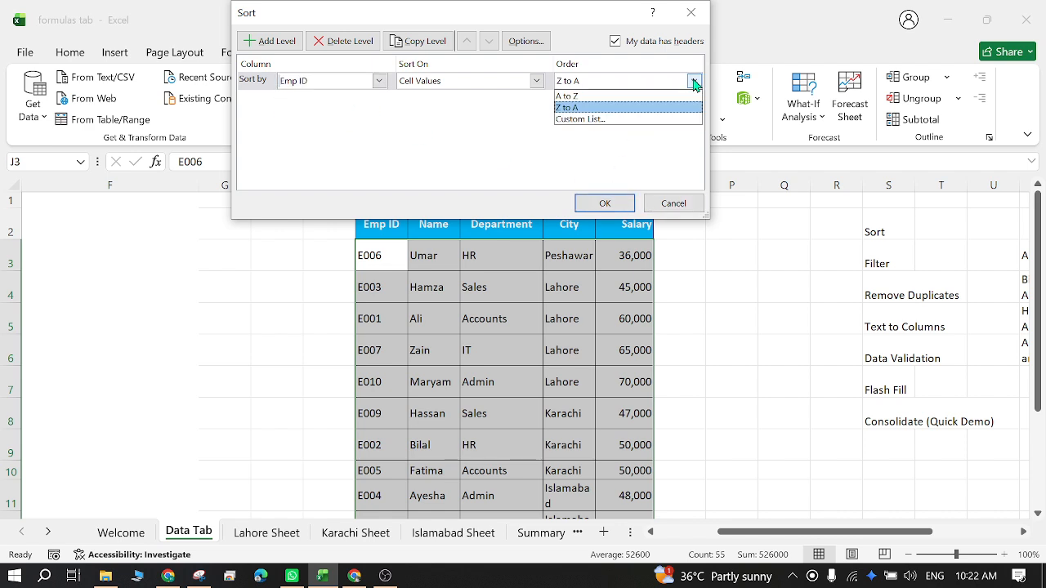
{"action": "left_click", "coordinate": [608, 104]}
{"action": "left_click", "coordinate": [604, 203]}
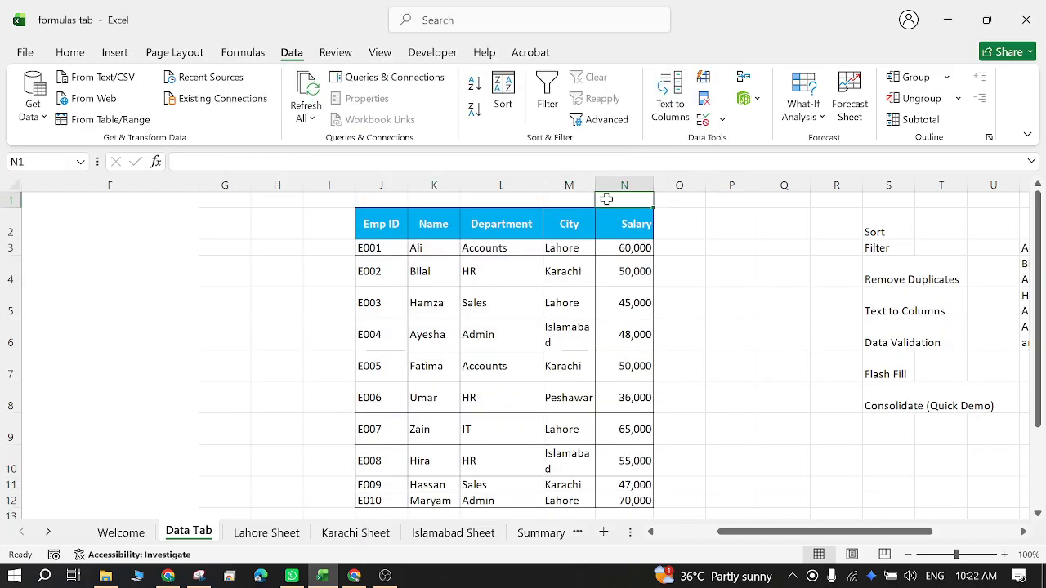
{"action": "left_click", "coordinate": [418, 292]}
{"action": "left_click", "coordinate": [373, 274]}
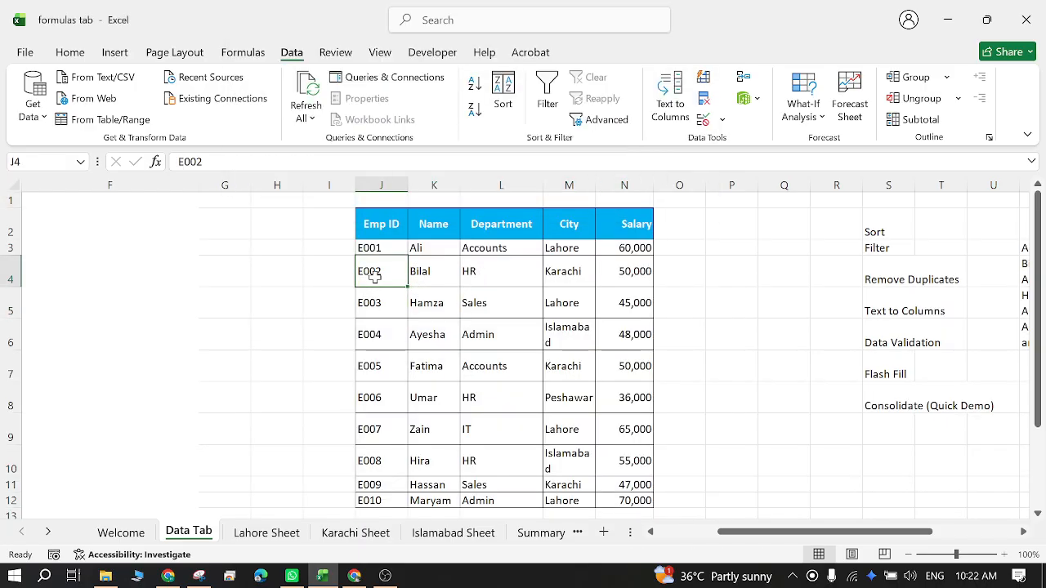
- Turn on filtering for the employee table's header row J2:N2
{"action": "scroll", "coordinate": [379, 372], "scroll_direction": "down", "scroll_amount": 1}
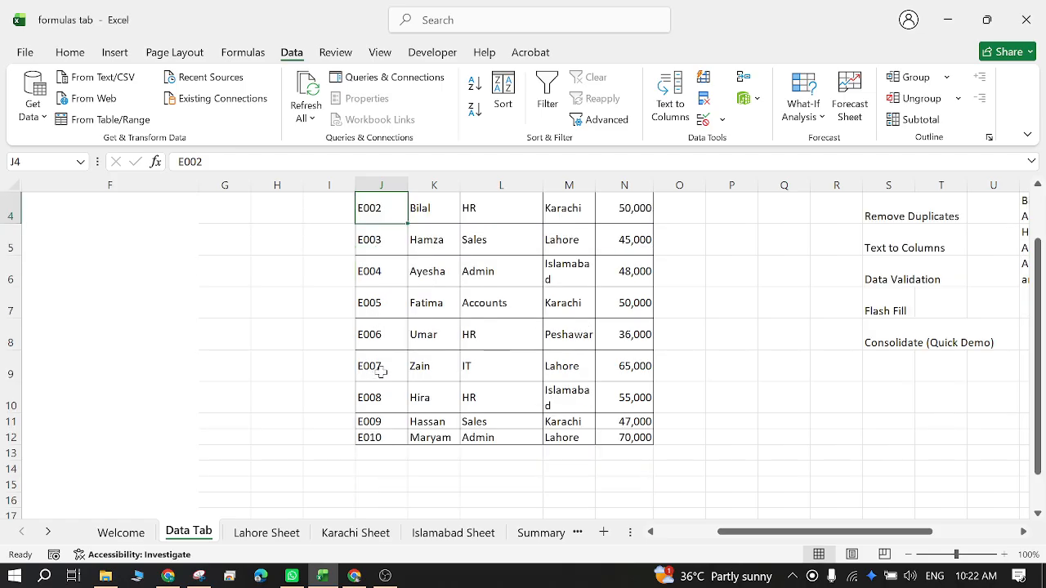
{"action": "scroll", "coordinate": [381, 349], "scroll_direction": "up", "scroll_amount": 1}
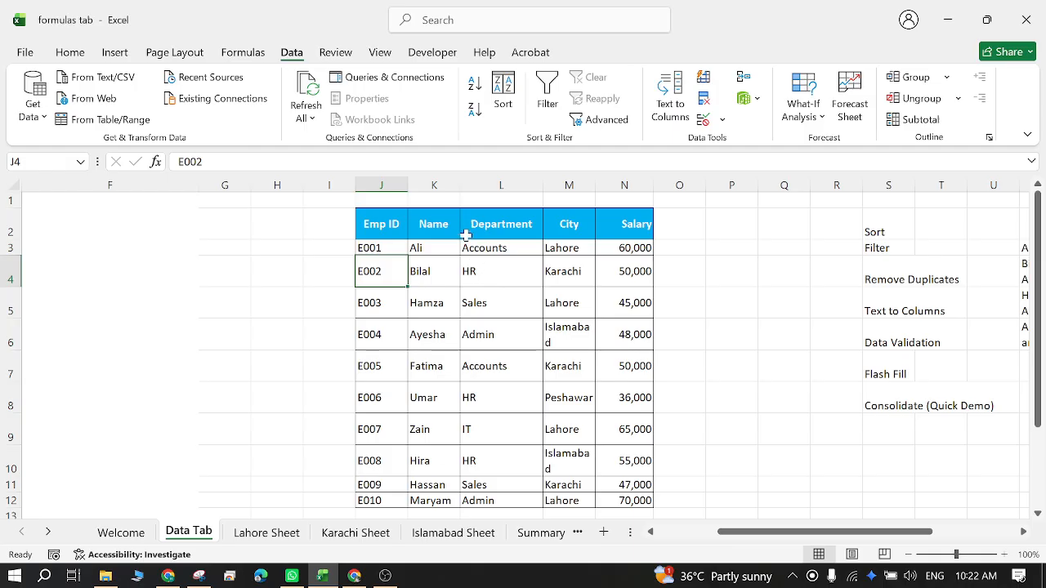
{"action": "left_click", "coordinate": [393, 223]}
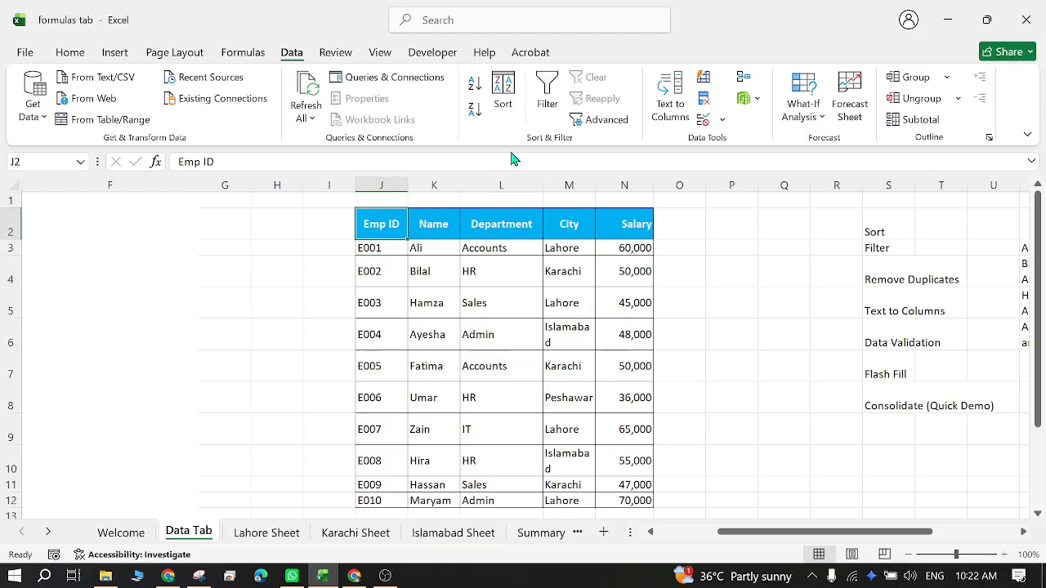
{"action": "left_click_drag", "start_coordinate": [389, 221], "coordinate": [604, 226]}
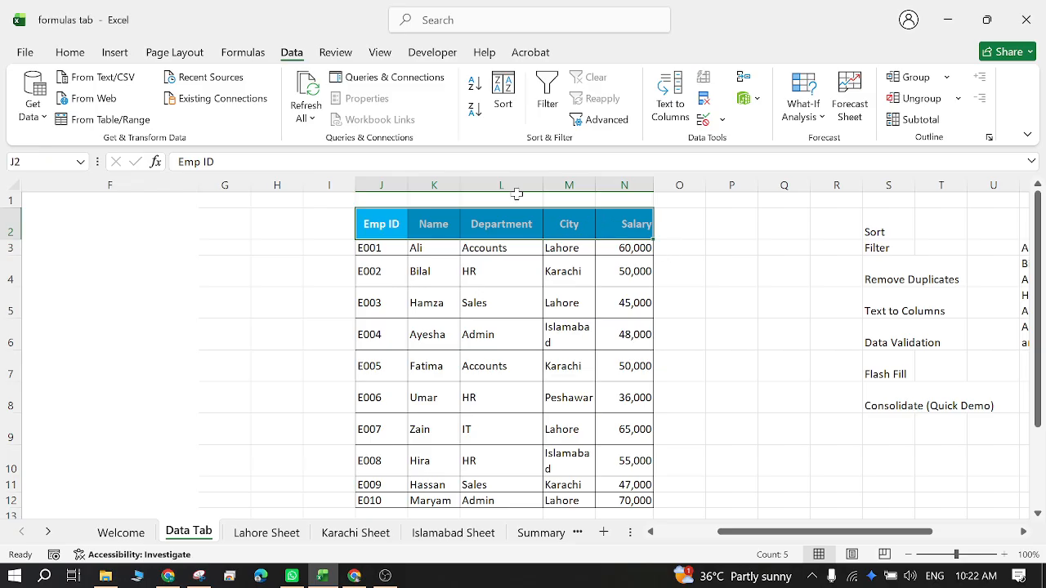
{"action": "left_click", "coordinate": [552, 101]}
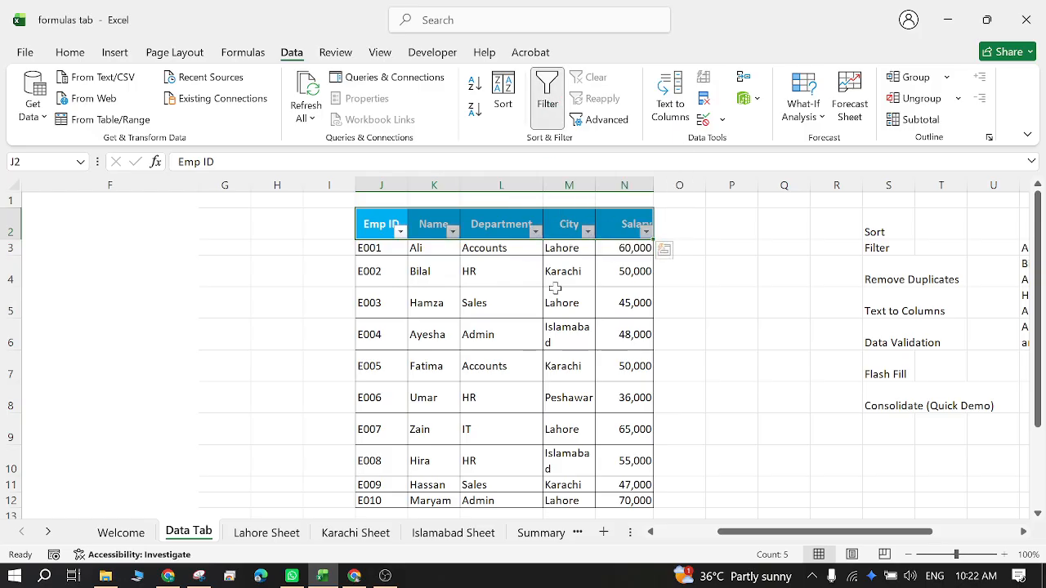
{"action": "left_click", "coordinate": [513, 301]}
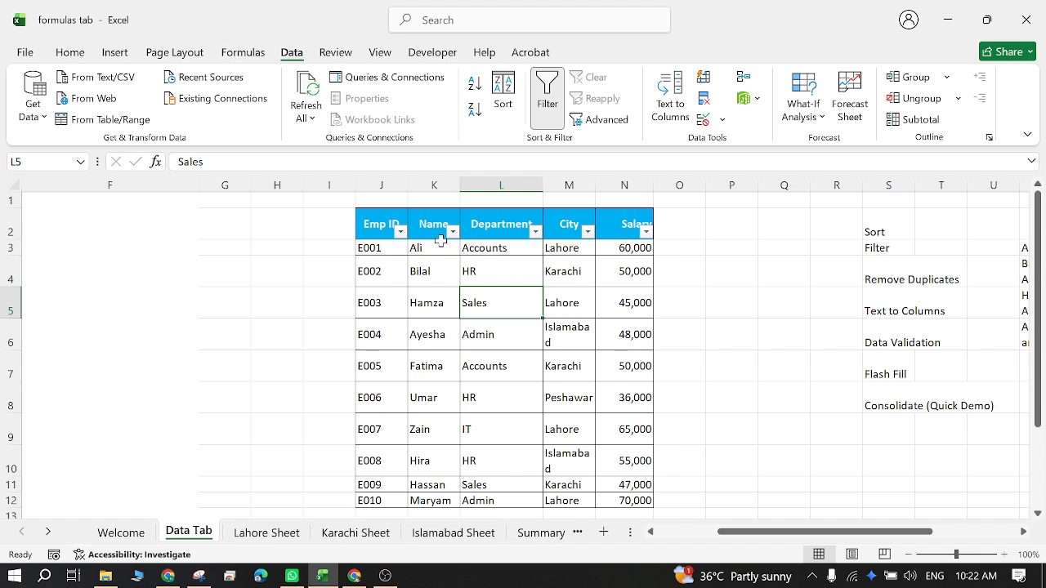
{"action": "left_click", "coordinate": [422, 251]}
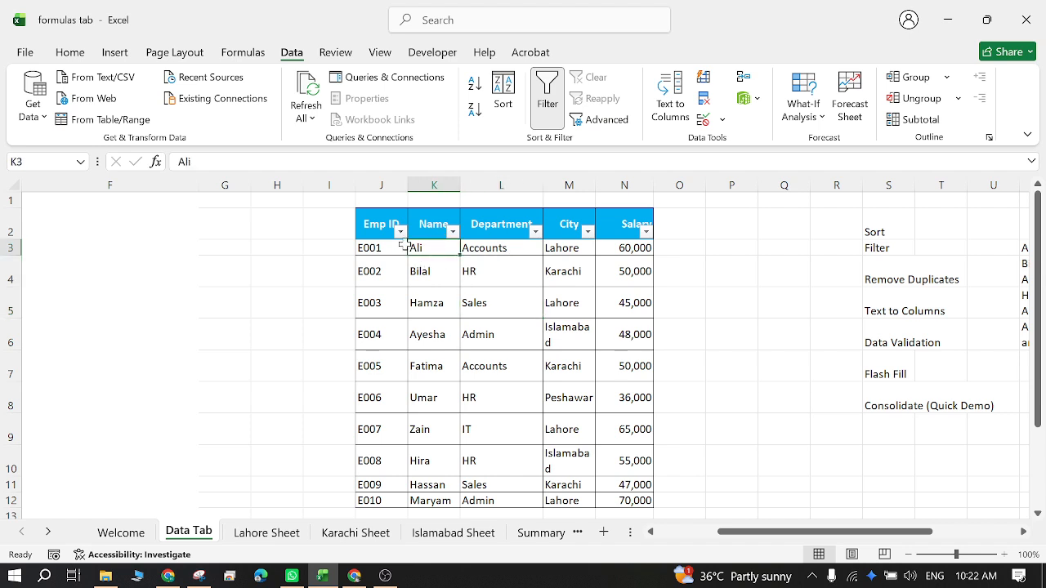
- Filter the employee table by City so that only the Lahore records are shown
{"action": "left_click", "coordinate": [588, 232]}
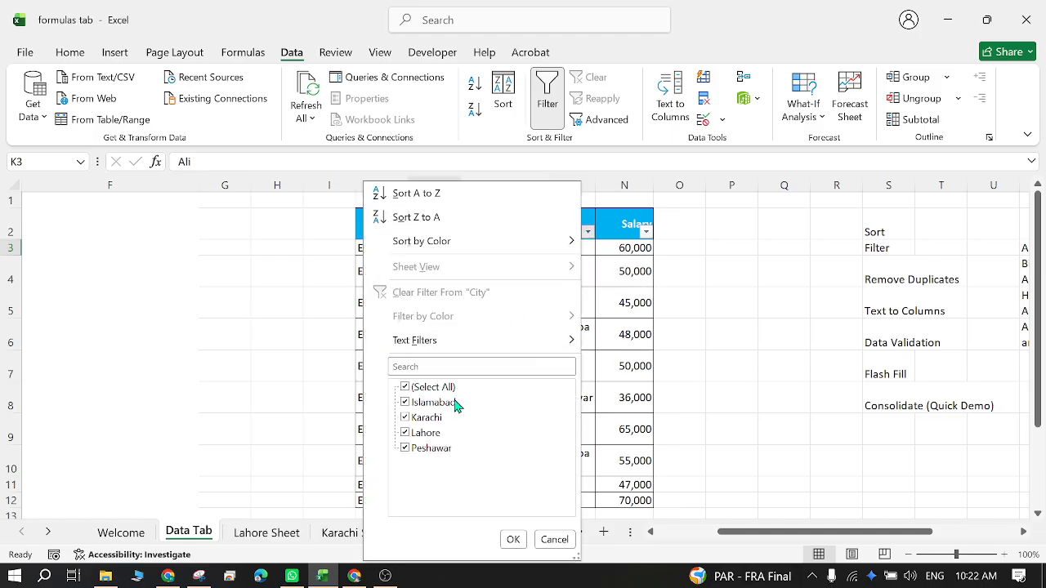
{"action": "left_click", "coordinate": [405, 387]}
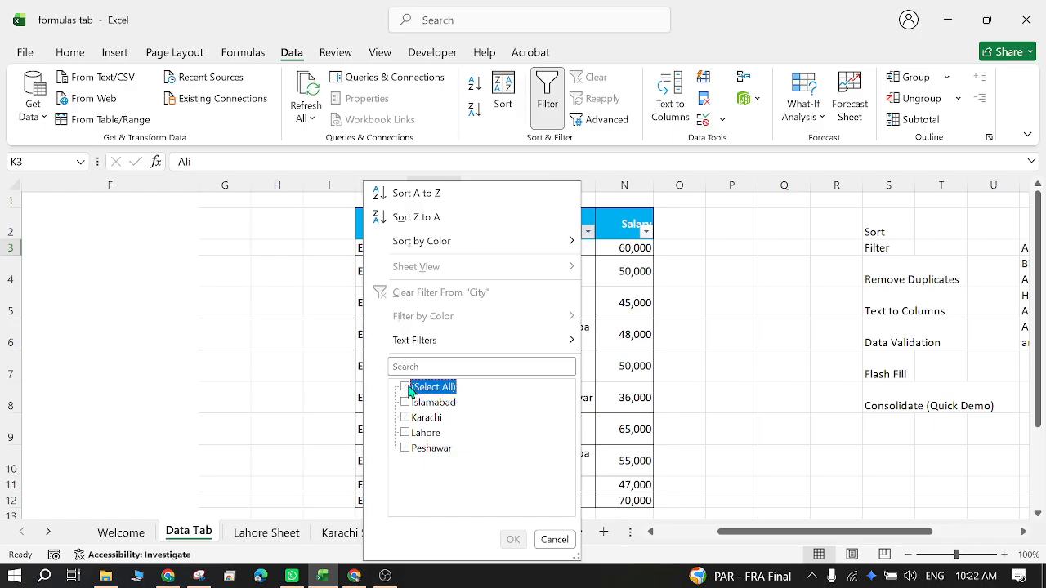
{"action": "left_click", "coordinate": [406, 434]}
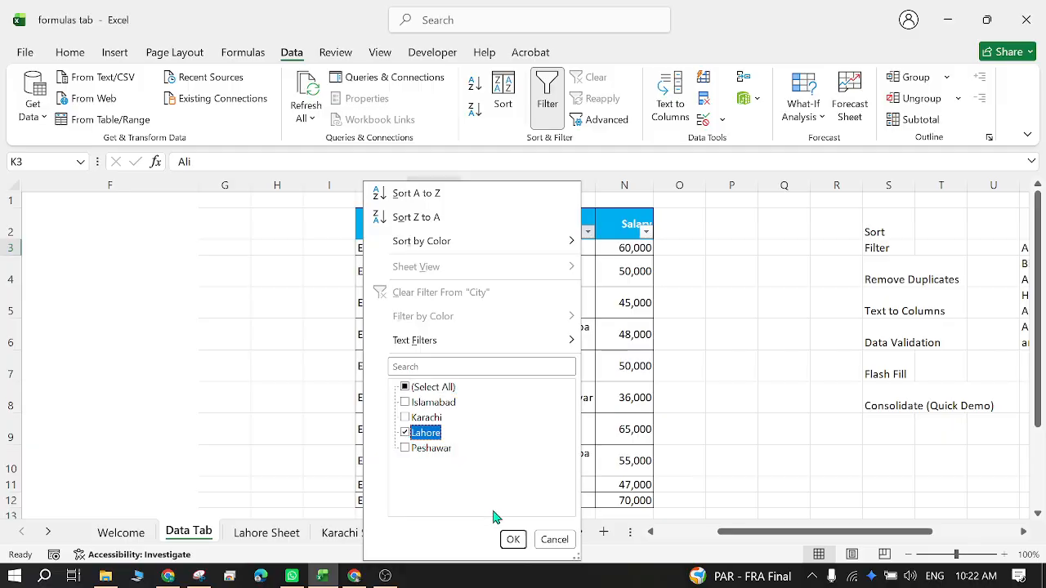
{"action": "left_click", "coordinate": [513, 539]}
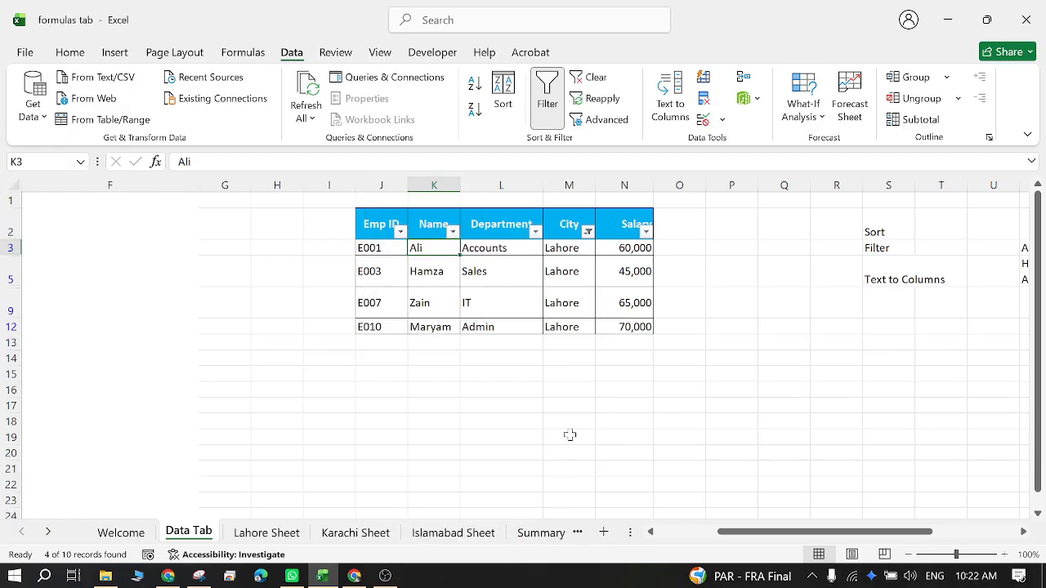
{"action": "left_click", "coordinate": [577, 388]}
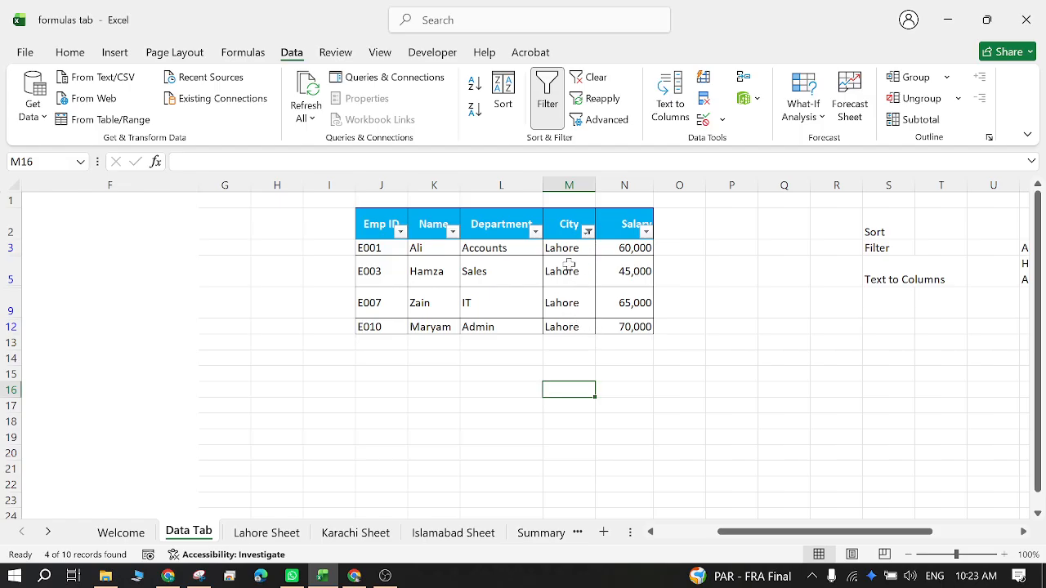
- Change the City filter from Lahore to Karachi only
{"action": "left_click", "coordinate": [587, 232]}
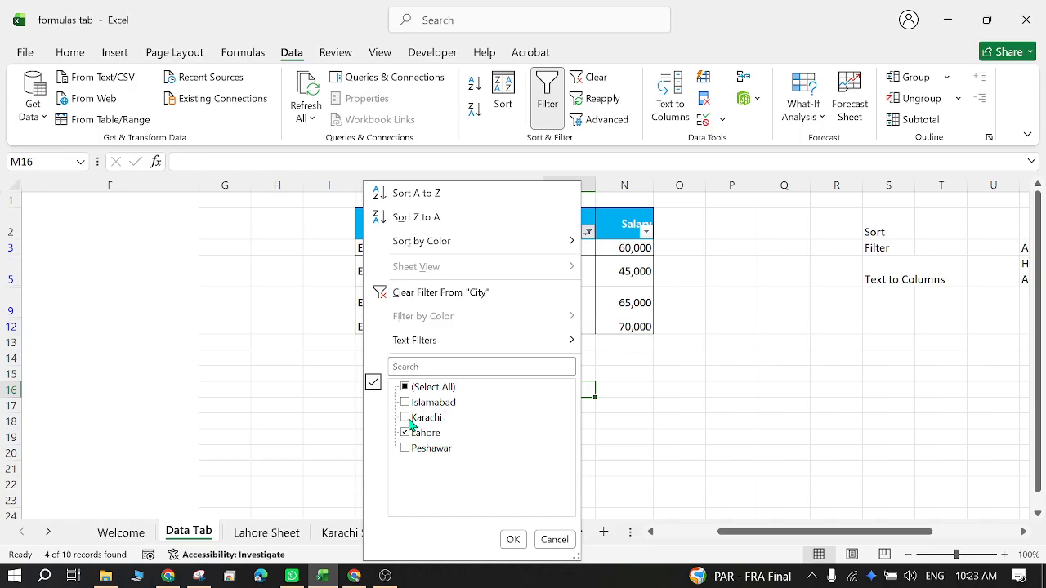
{"action": "left_click", "coordinate": [406, 433]}
{"action": "left_click", "coordinate": [406, 418]}
{"action": "left_click", "coordinate": [512, 540]}
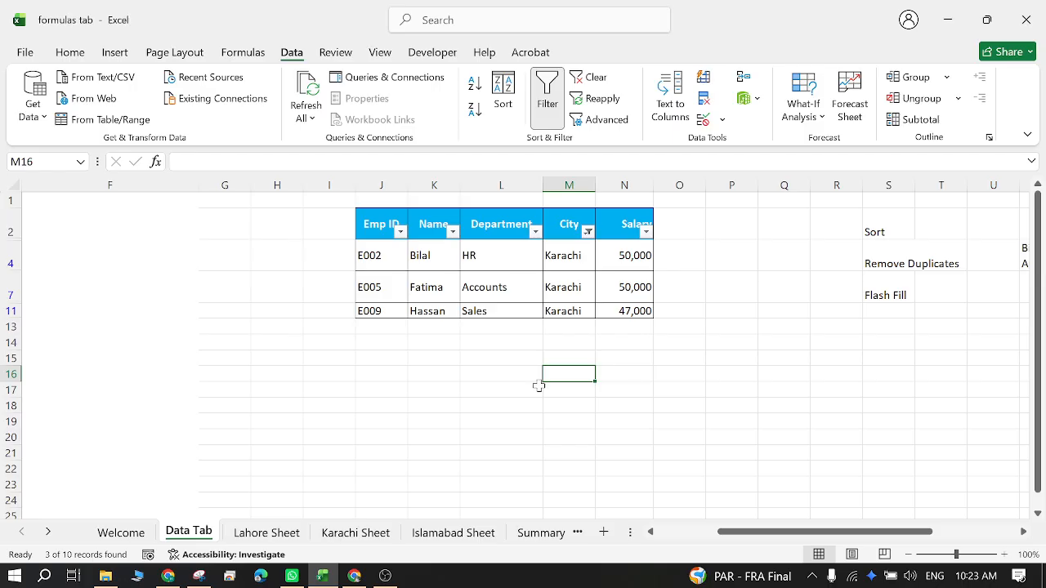
- Reselect all cities in the City filter to show every employee record
{"action": "left_click", "coordinate": [587, 232]}
{"action": "left_click", "coordinate": [406, 388]}
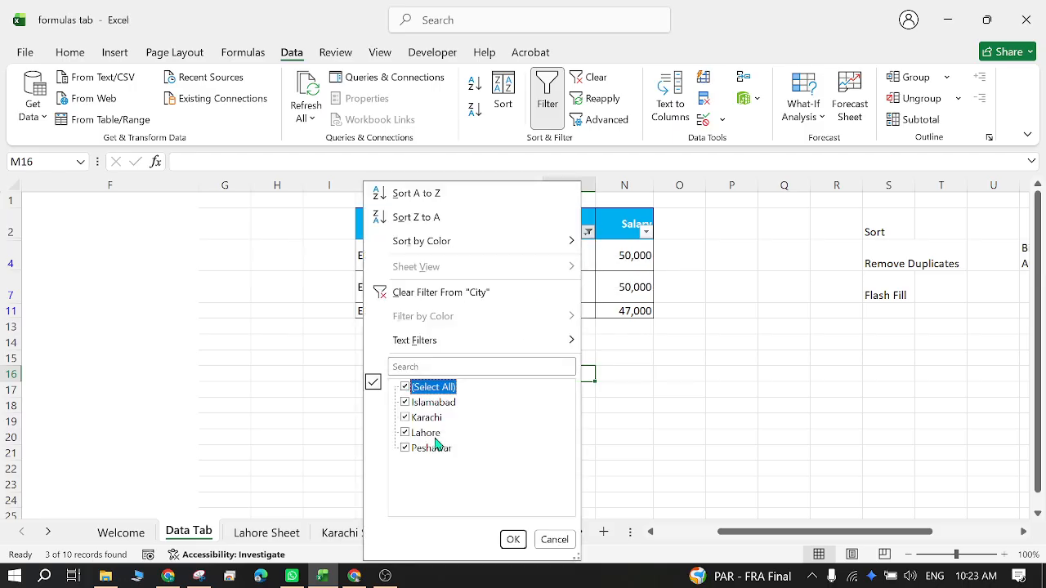
{"action": "left_click", "coordinate": [512, 539]}
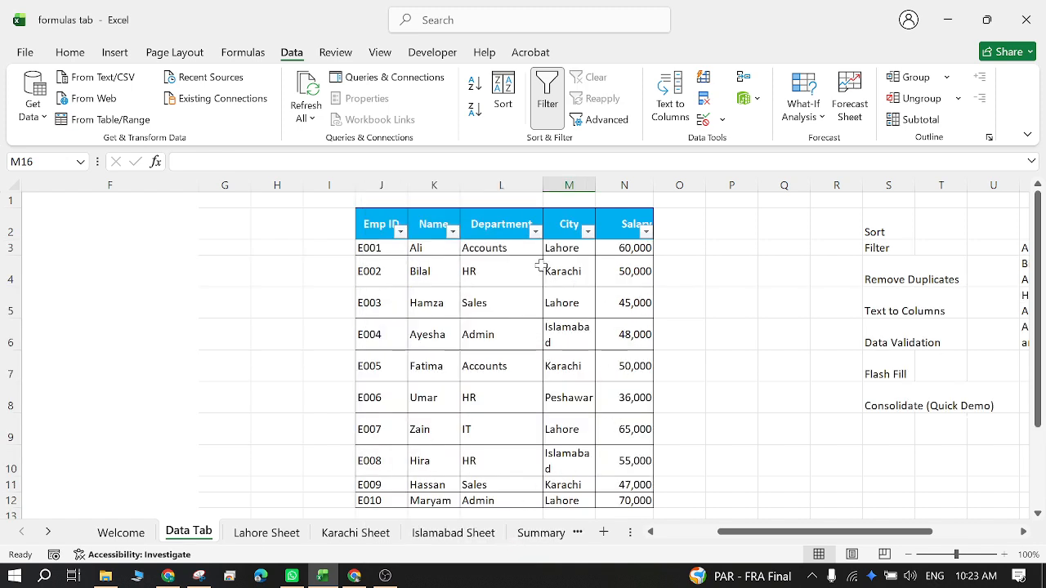
- Filter the employee table by Department so that only the Accounts records are shown
{"action": "left_click", "coordinate": [535, 231]}
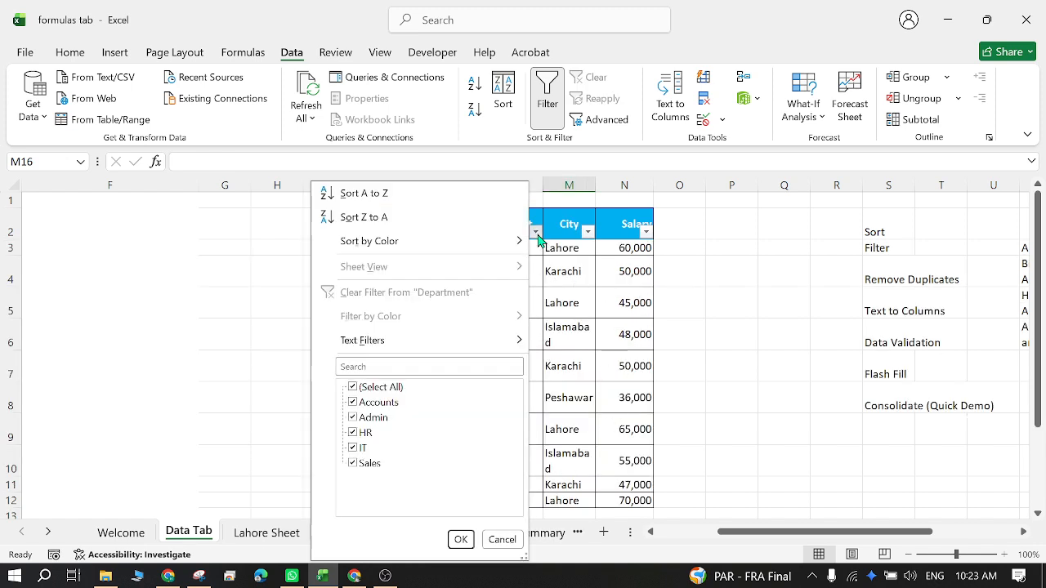
{"action": "left_click", "coordinate": [357, 390]}
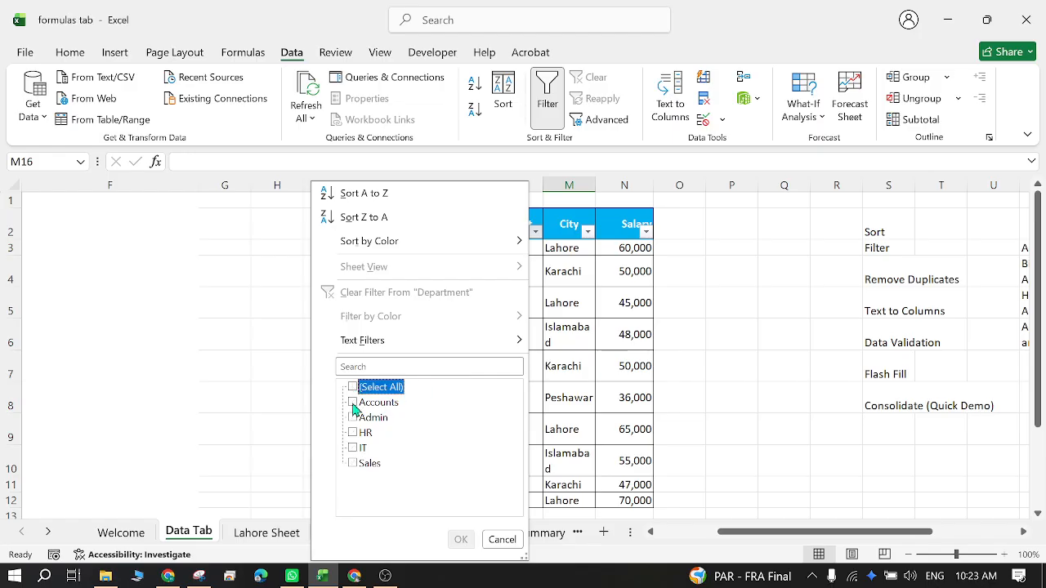
{"action": "left_click", "coordinate": [353, 403]}
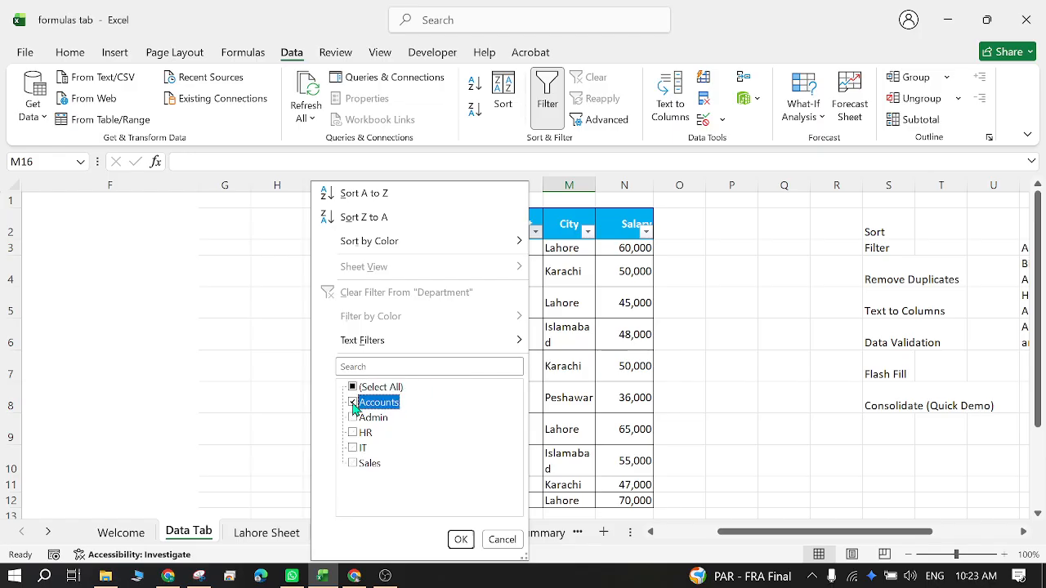
{"action": "left_click", "coordinate": [461, 539]}
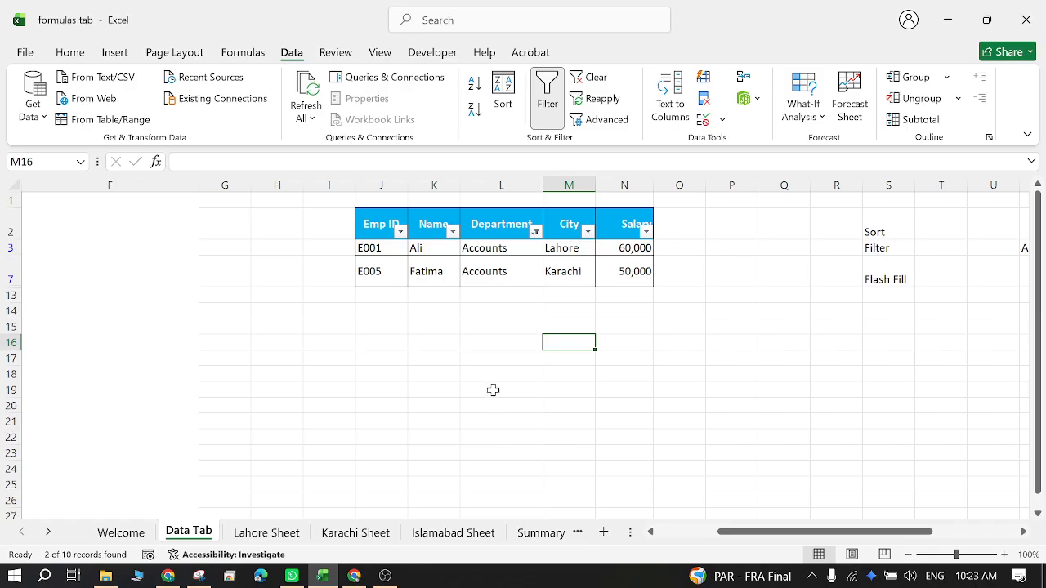
- Reselect all departments in the Department filter and return to the Data Tab sheet
{"action": "left_click", "coordinate": [535, 231]}
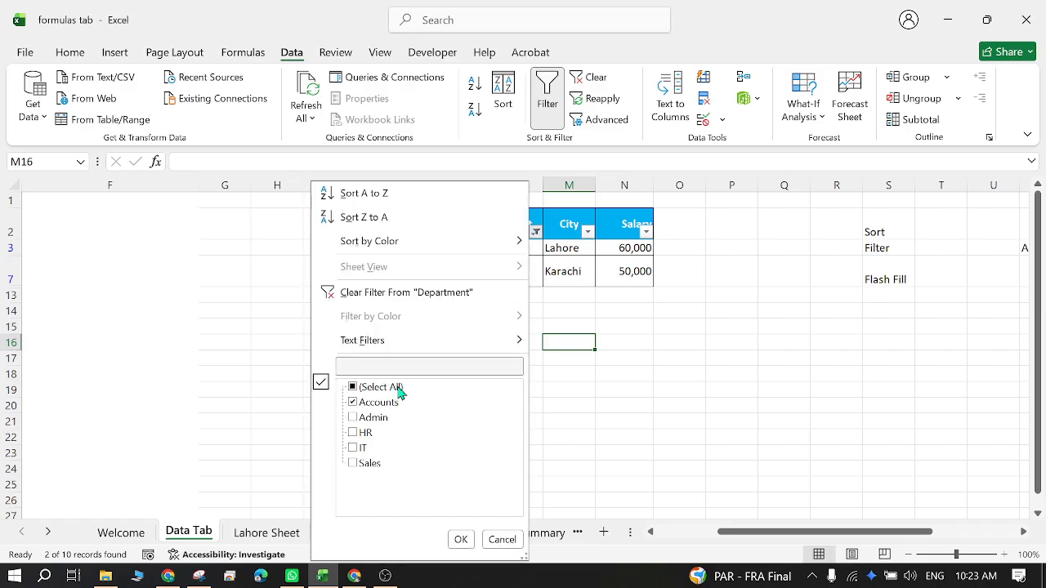
{"action": "left_click", "coordinate": [357, 404]}
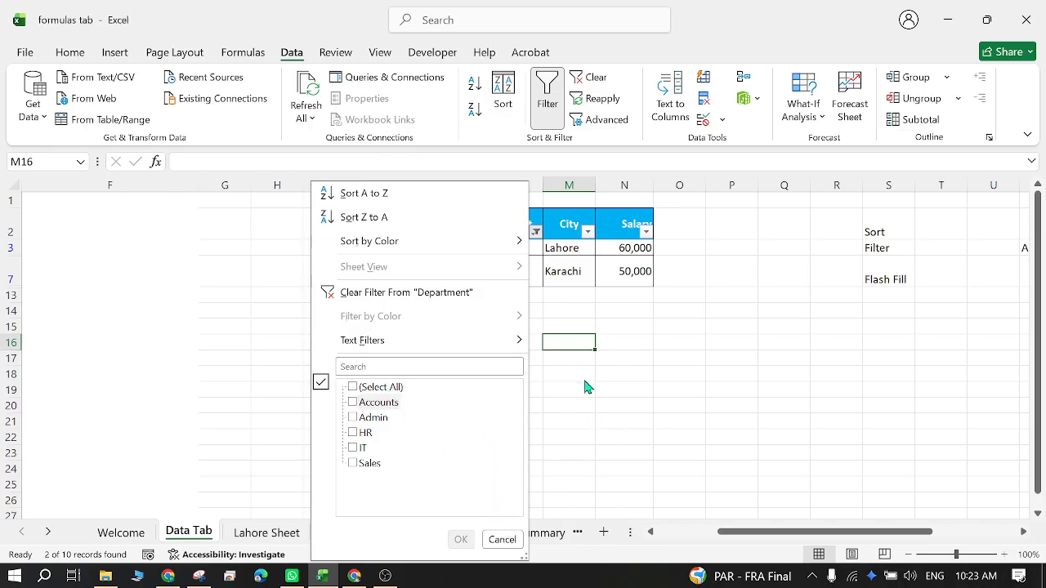
{"action": "left_click", "coordinate": [353, 387]}
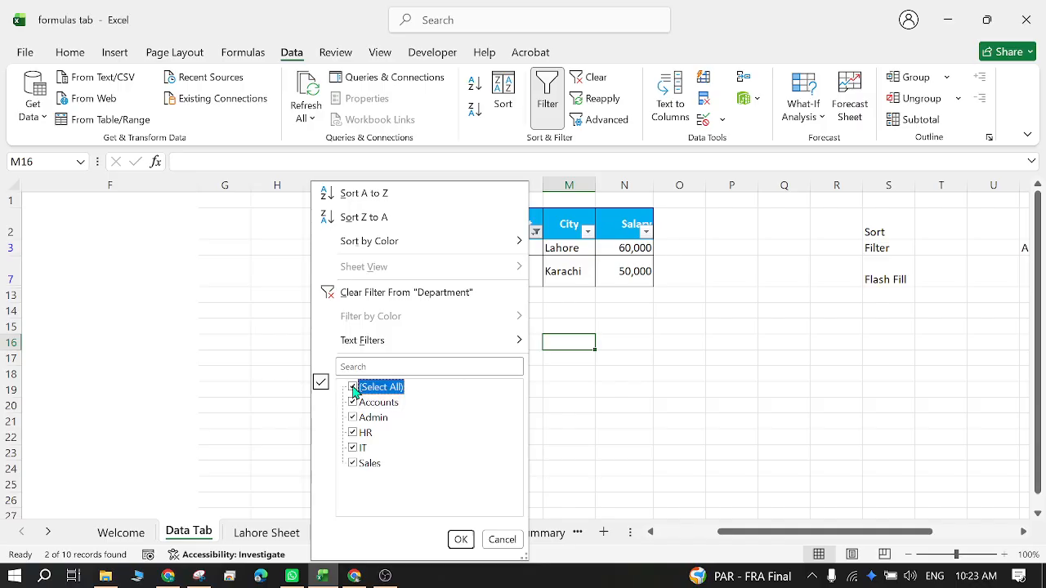
{"action": "left_click", "coordinate": [460, 539]}
{"action": "left_click", "coordinate": [455, 532]}
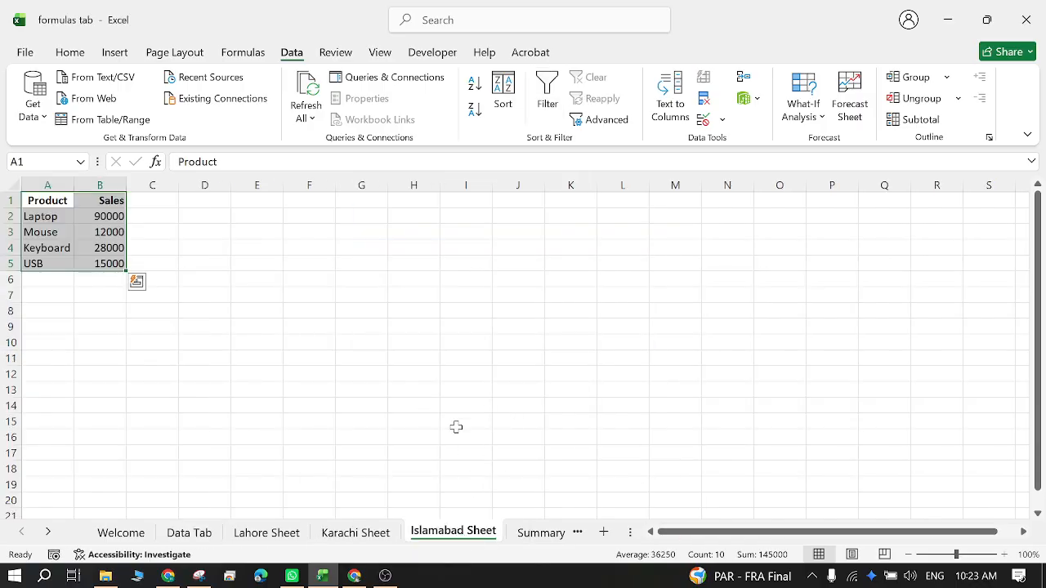
{"action": "left_click", "coordinate": [188, 532]}
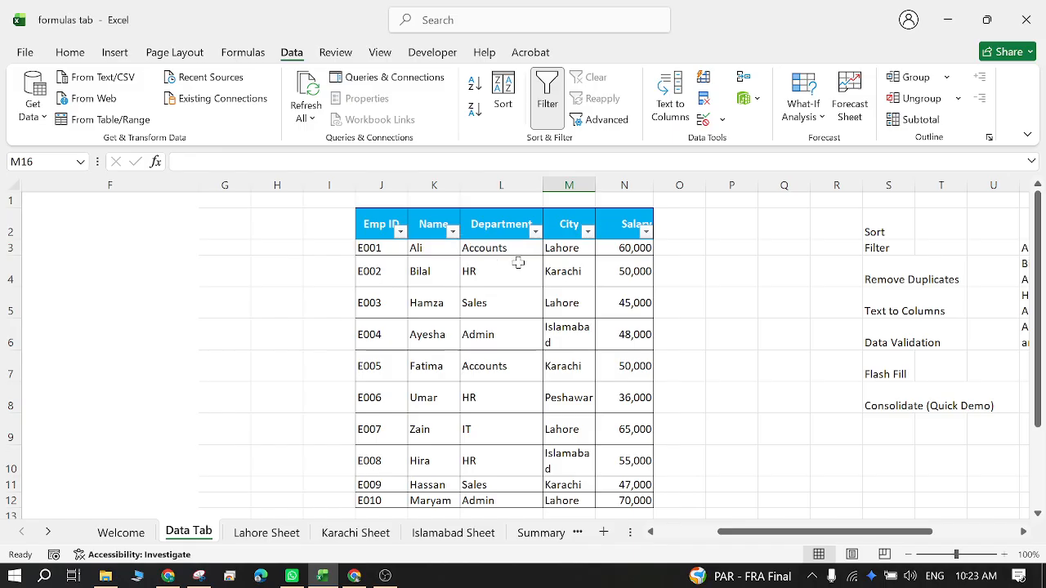
- Apply a number filter to the Salary column that shows only salaries greater than 45000
{"action": "left_click", "coordinate": [645, 232]}
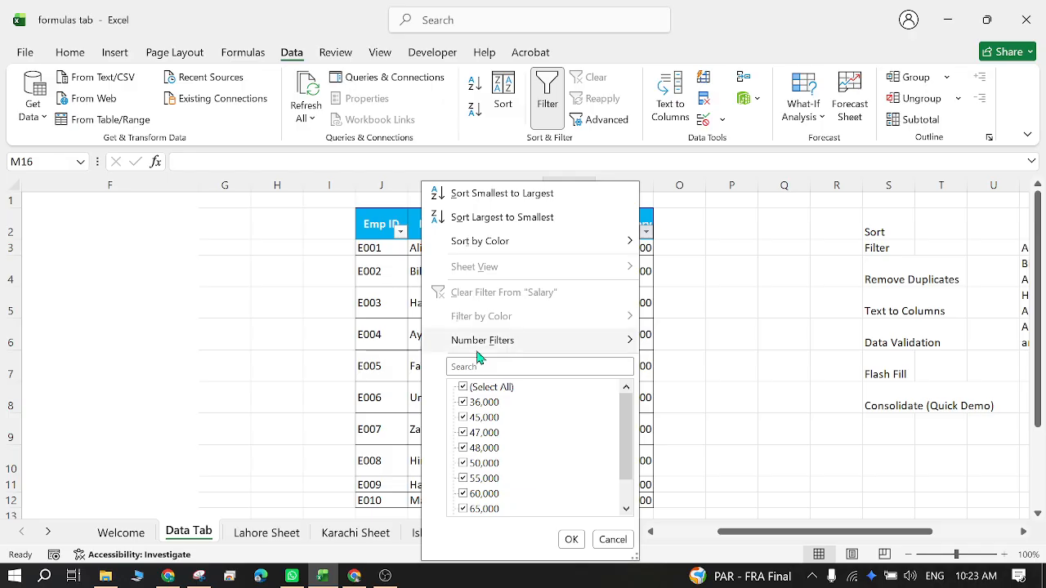
{"action": "mouse_move", "coordinate": [482, 348]}
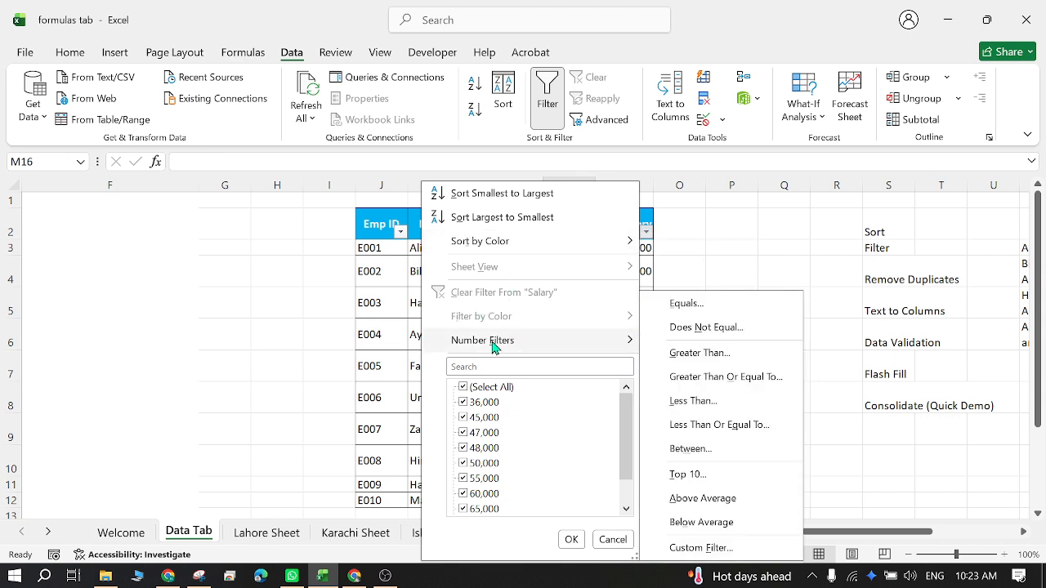
{"action": "left_click", "coordinate": [699, 353]}
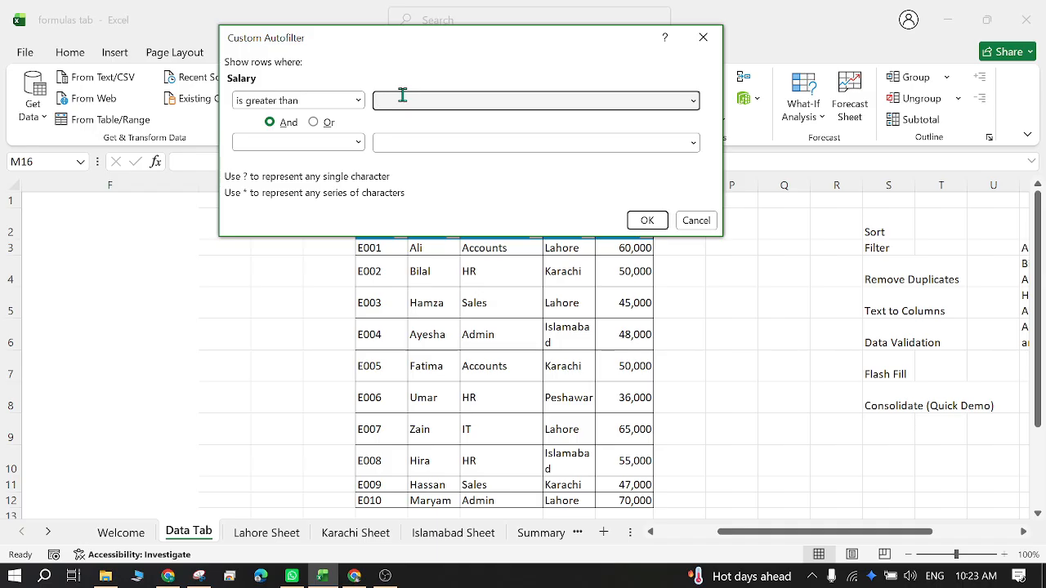
{"action": "type", "text": "45000"}
{"action": "left_click", "coordinate": [647, 222]}
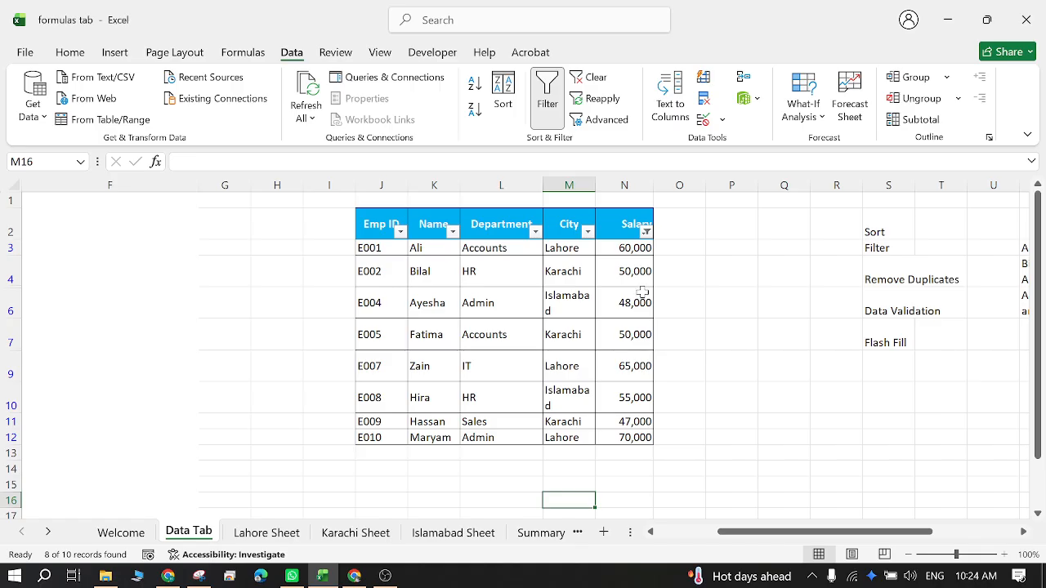
- Clear the filter from the Salary column
{"action": "left_click", "coordinate": [645, 232]}
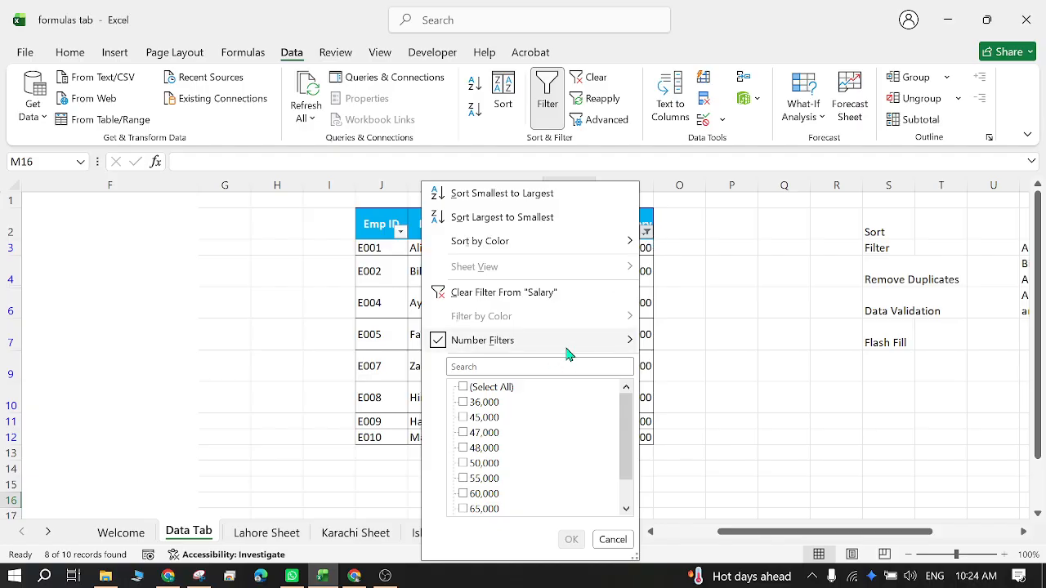
{"action": "left_click", "coordinate": [470, 290]}
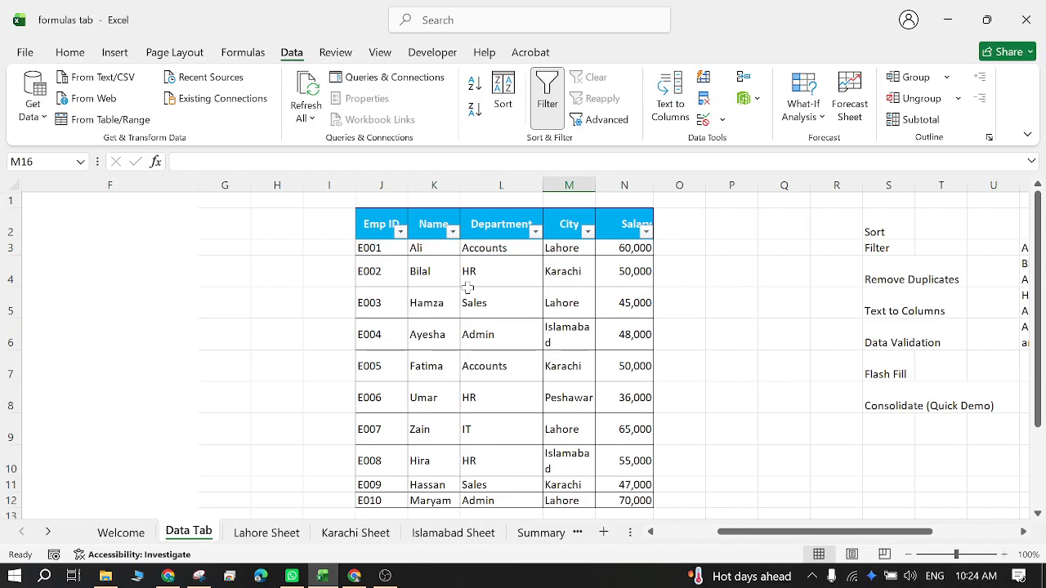
{"action": "left_click", "coordinate": [690, 323]}
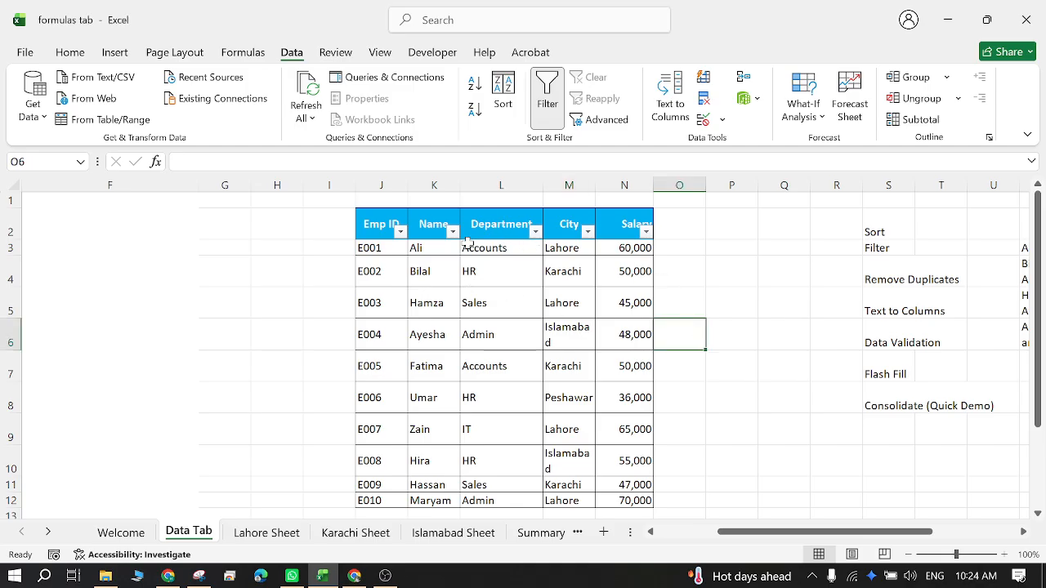
- Turn off filtering on the employee table to remove the filter arrows from its header
{"action": "left_click", "coordinate": [493, 219]}
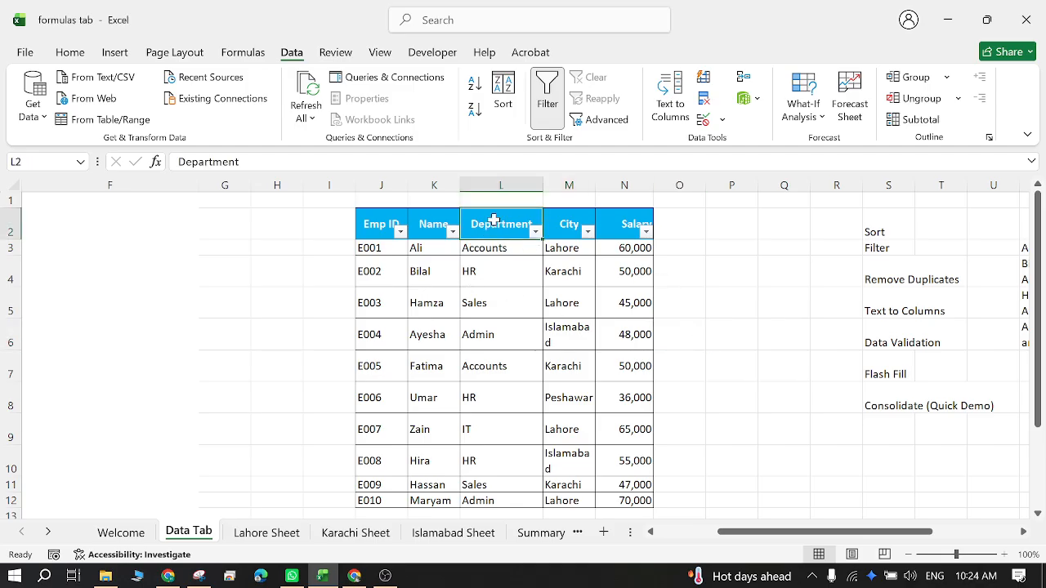
{"action": "left_click", "coordinate": [552, 117]}
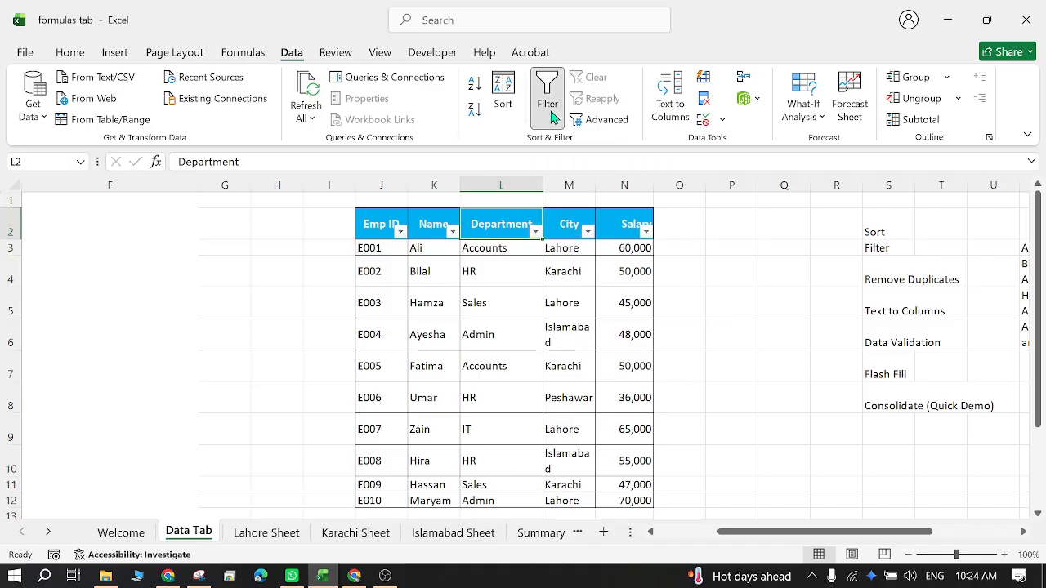
{"action": "left_click", "coordinate": [711, 242]}
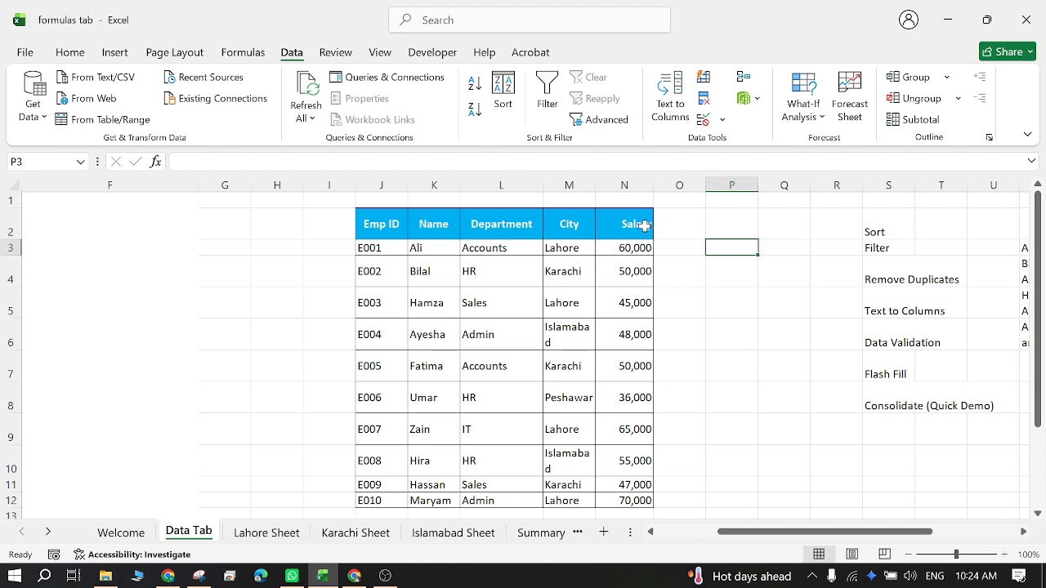
- Fill the Sort and Filter rows (C3:D4) of the feature table with light green
{"action": "left_click_drag", "start_coordinate": [726, 532], "coordinate": [663, 535]}
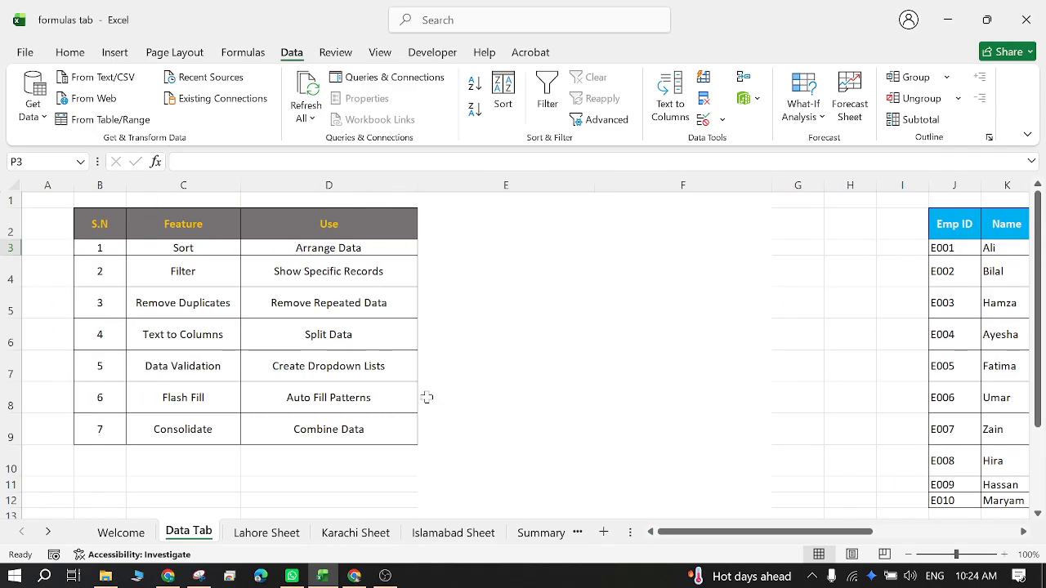
{"action": "left_click_drag", "start_coordinate": [183, 248], "coordinate": [270, 273]}
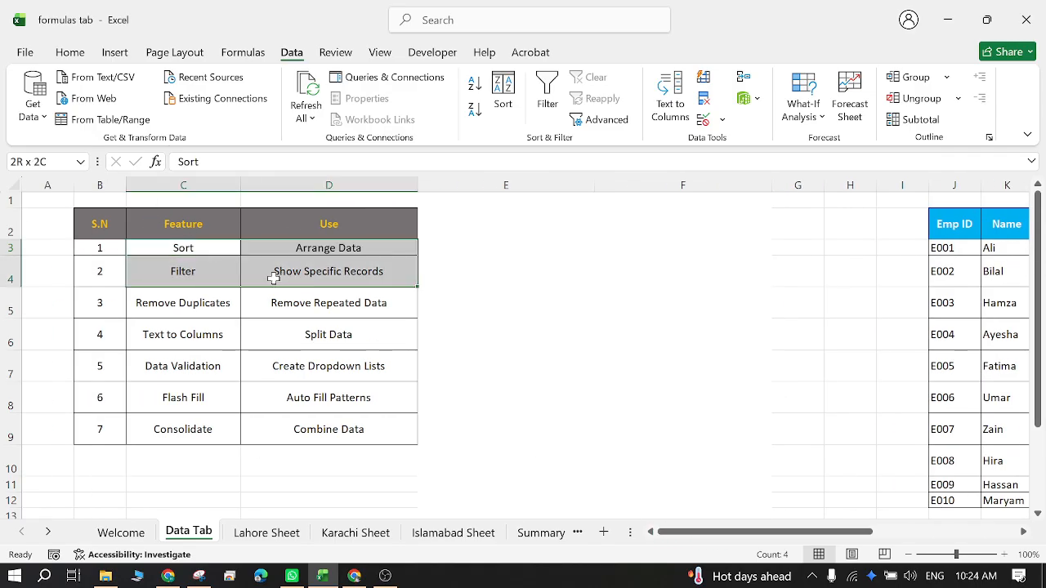
{"action": "left_click", "coordinate": [70, 52]}
{"action": "left_click", "coordinate": [245, 111]}
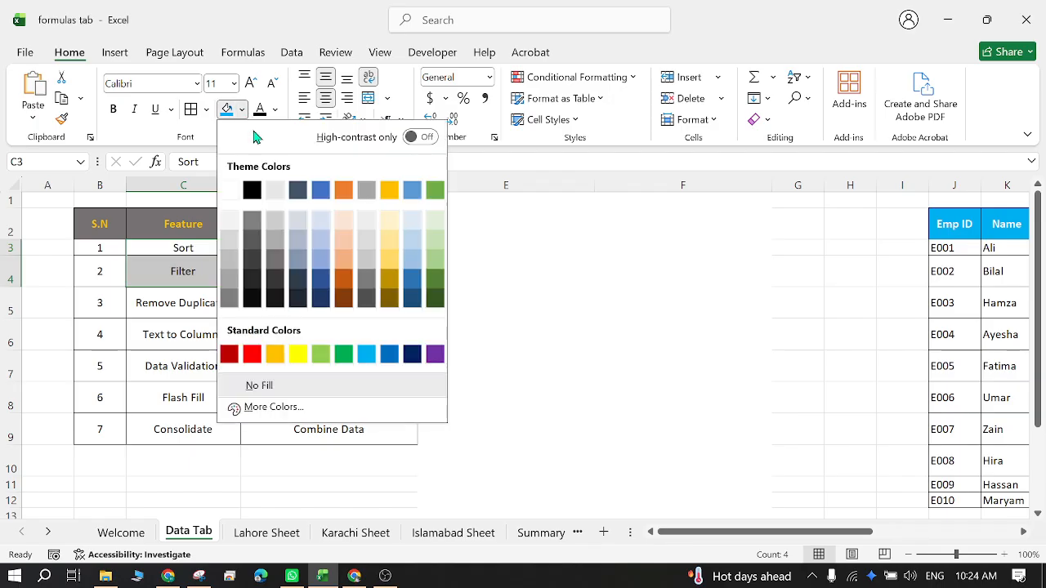
{"action": "left_click", "coordinate": [322, 357]}
{"action": "left_click", "coordinate": [170, 302]}
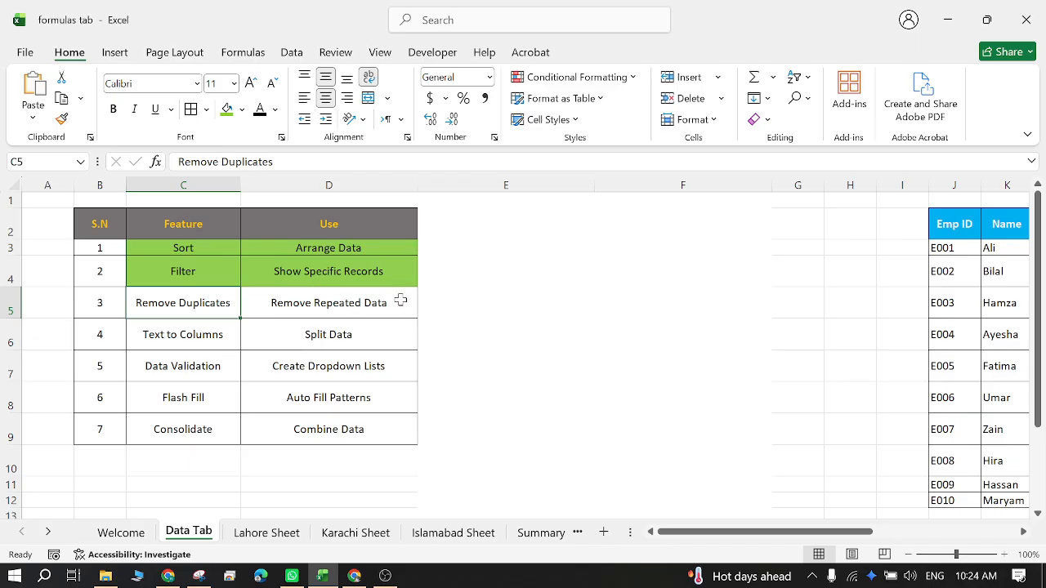
- Copy the employee table's City values (M3:M12) and paste them below the table starting at O14
{"action": "left_click_drag", "start_coordinate": [662, 532], "coordinate": [748, 532]}
{"action": "left_click", "coordinate": [535, 379]}
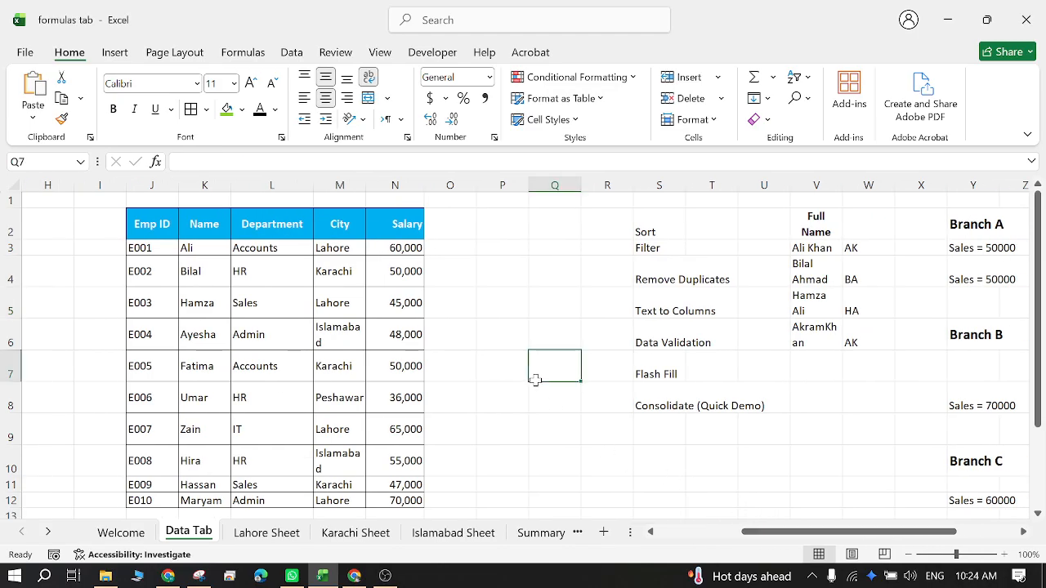
{"action": "left_click_drag", "start_coordinate": [339, 248], "coordinate": [339, 498]}
{"action": "key", "text": "ctrl+c"}
{"action": "scroll", "coordinate": [454, 437], "scroll_direction": "down", "scroll_amount": 1}
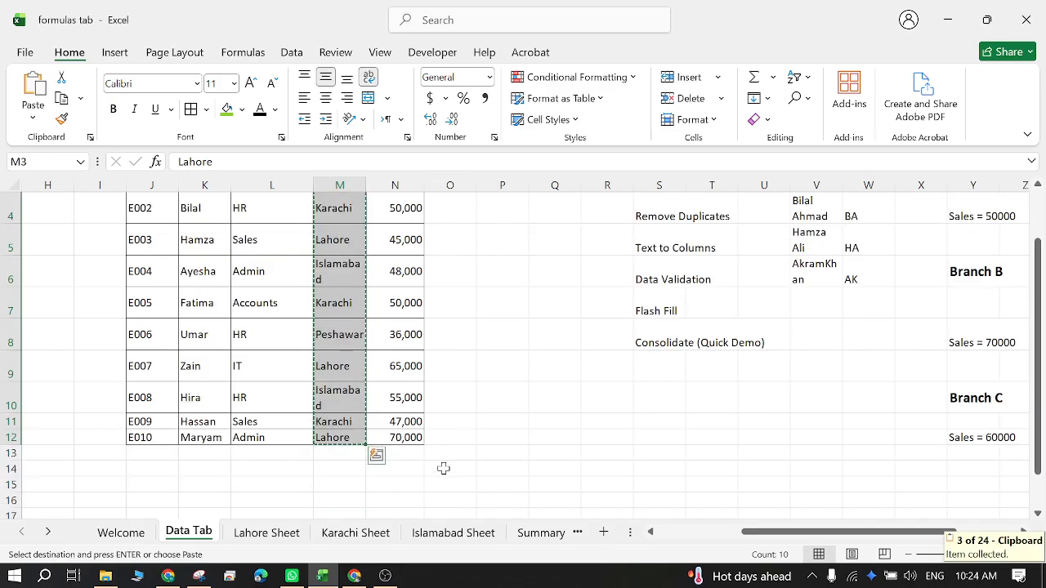
{"action": "left_click", "coordinate": [450, 469]}
{"action": "key", "text": "ctrl+v"}
{"action": "scroll", "coordinate": [461, 442], "scroll_direction": "down", "scroll_amount": 2}
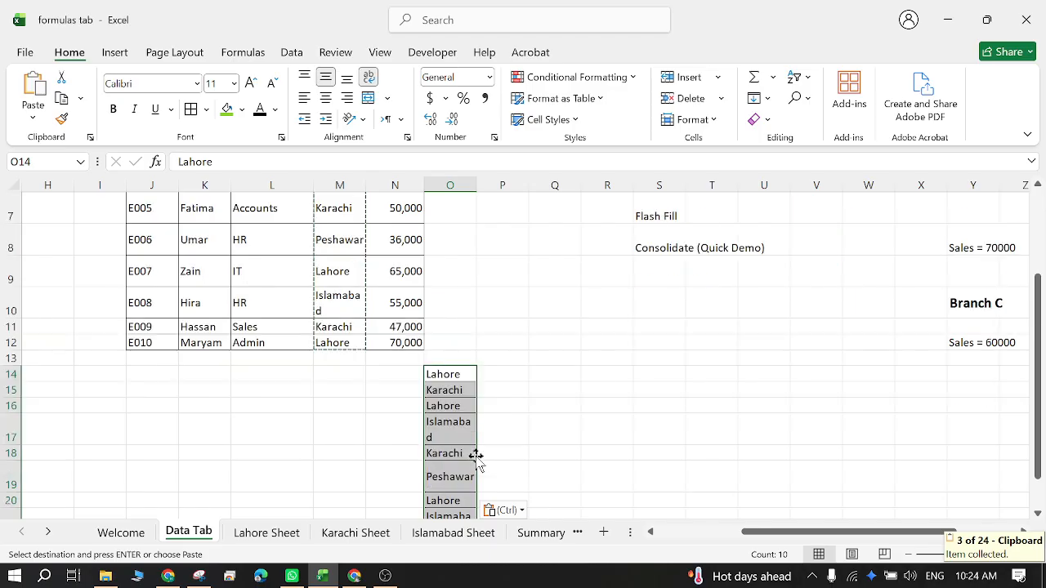
{"action": "scroll", "coordinate": [476, 458], "scroll_direction": "up", "scroll_amount": 1}
{"action": "scroll", "coordinate": [476, 457], "scroll_direction": "down", "scroll_amount": 1}
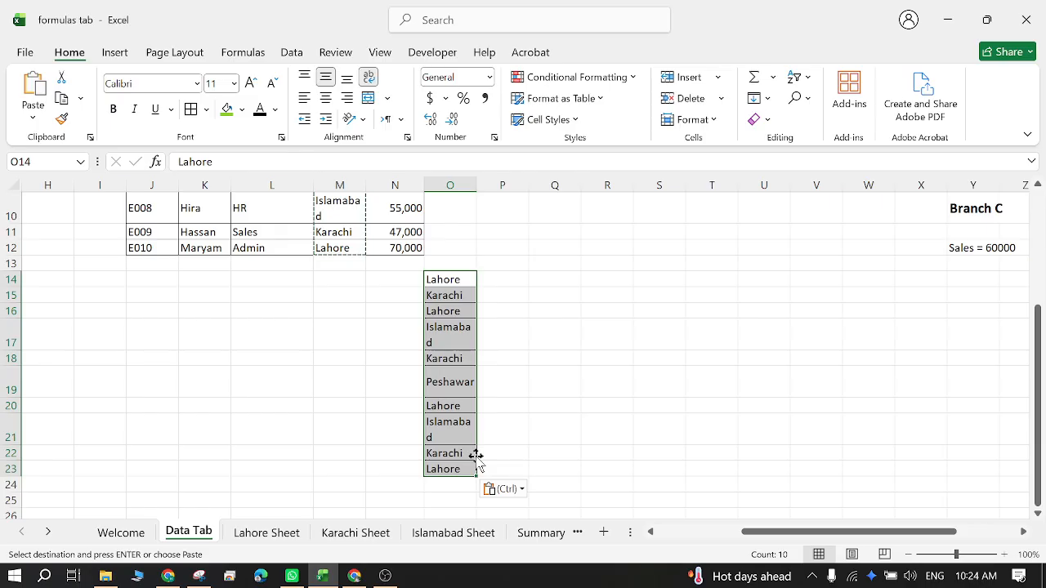
- Examine the copied city list in O14:O23 for repeated and unique city names
{"action": "left_click", "coordinate": [458, 281]}
{"action": "left_click", "coordinate": [453, 292]}
{"action": "left_click", "coordinate": [450, 310]}
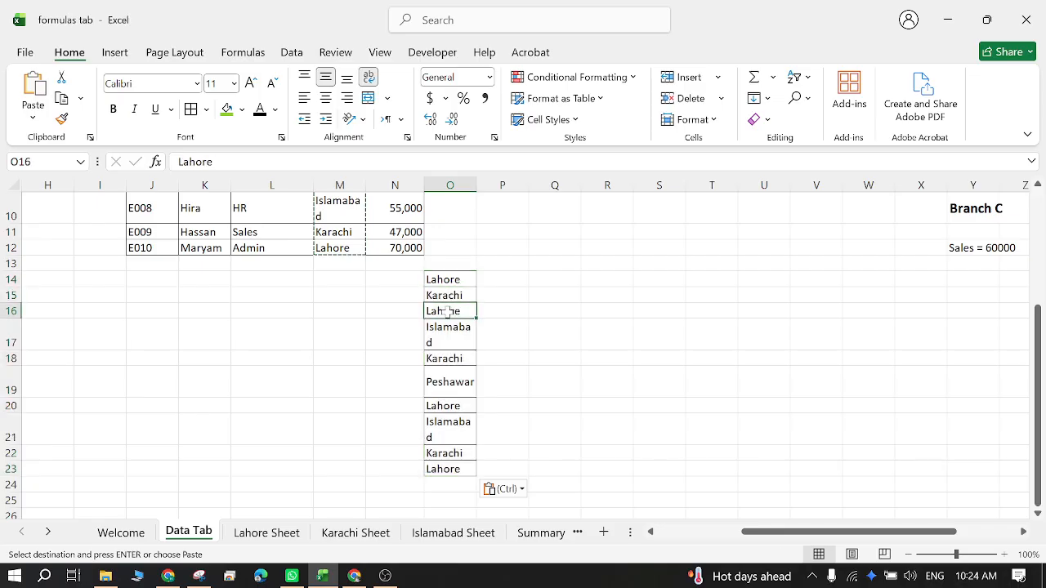
{"action": "left_click", "coordinate": [445, 330]}
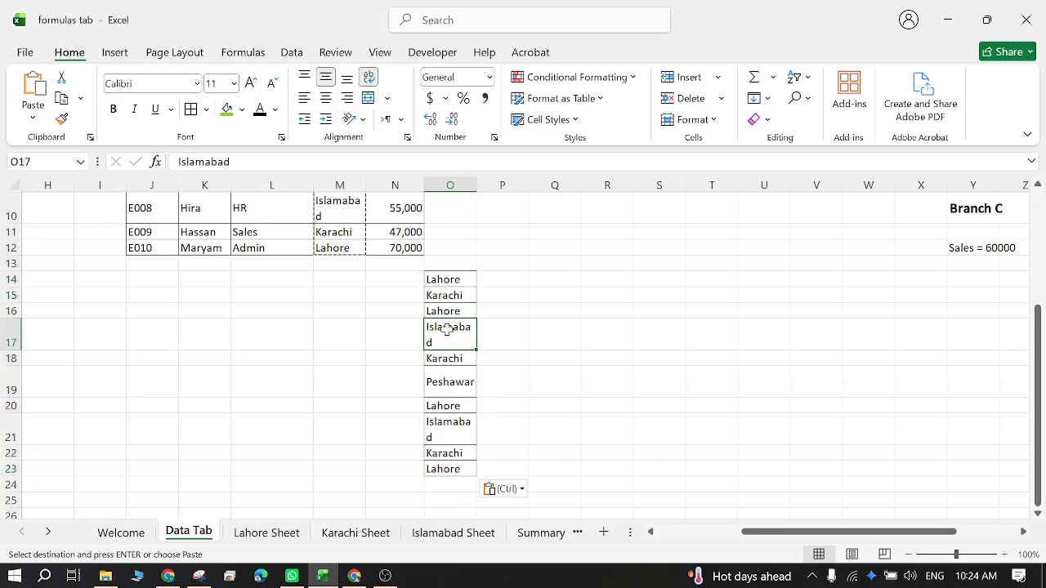
{"action": "left_click", "coordinate": [454, 380]}
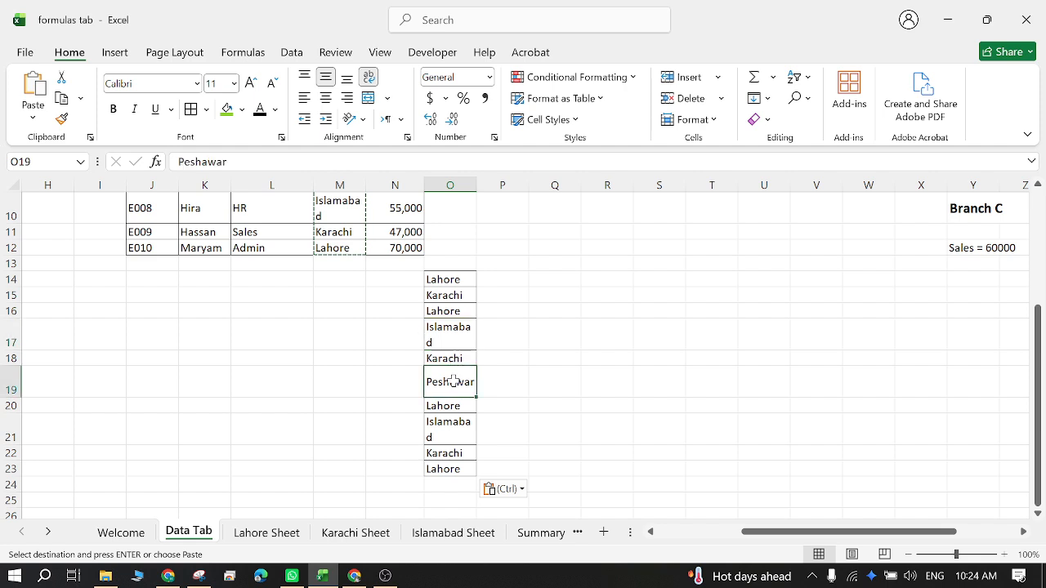
{"action": "left_click", "coordinate": [441, 281]}
{"action": "left_click", "coordinate": [437, 296]}
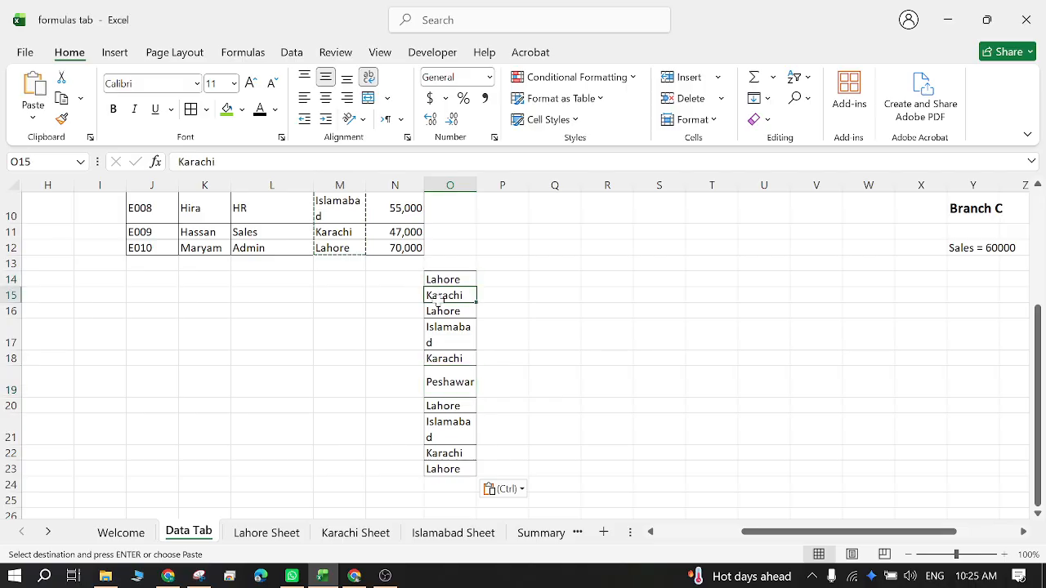
{"action": "left_click", "coordinate": [439, 336]}
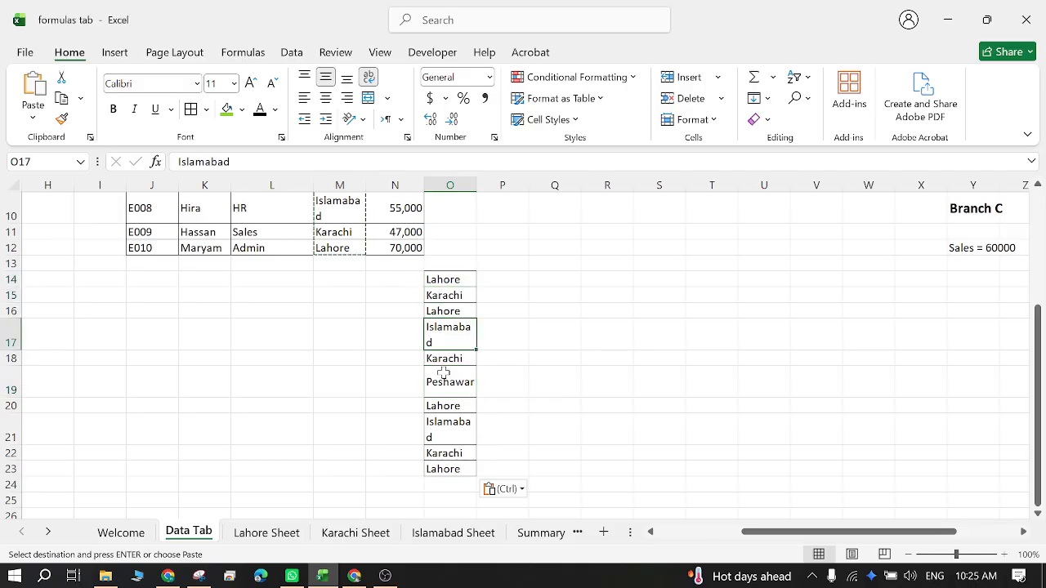
{"action": "left_click", "coordinate": [444, 358]}
{"action": "left_click", "coordinate": [451, 381]}
{"action": "left_click", "coordinate": [448, 279]}
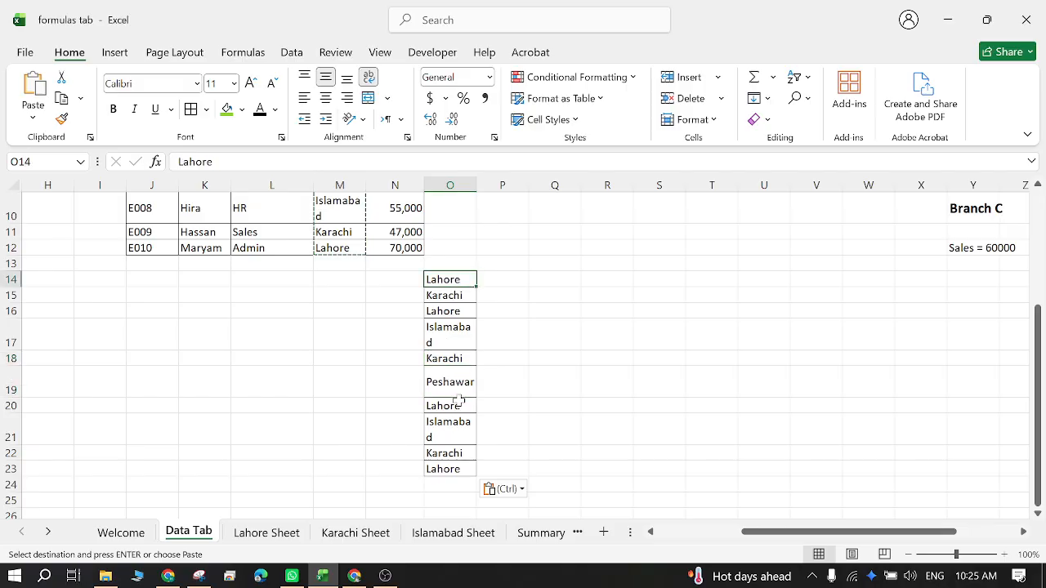
{"action": "left_click", "coordinate": [498, 282]}
- Remove the duplicate cities from O14:O23 and widen column O so each city name fits on one line
{"action": "left_click_drag", "start_coordinate": [465, 278], "coordinate": [451, 467]}
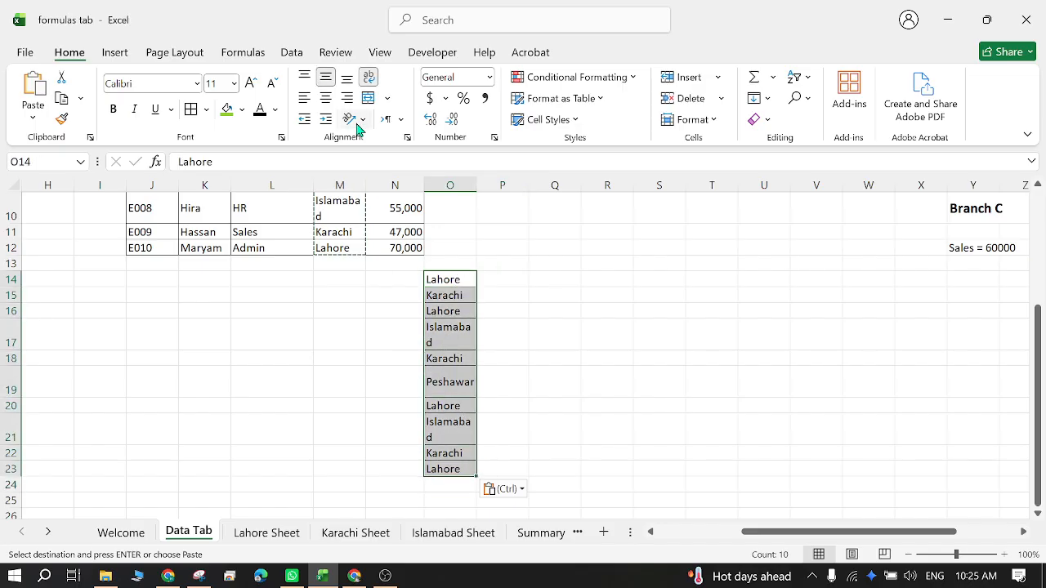
{"action": "left_click", "coordinate": [302, 57]}
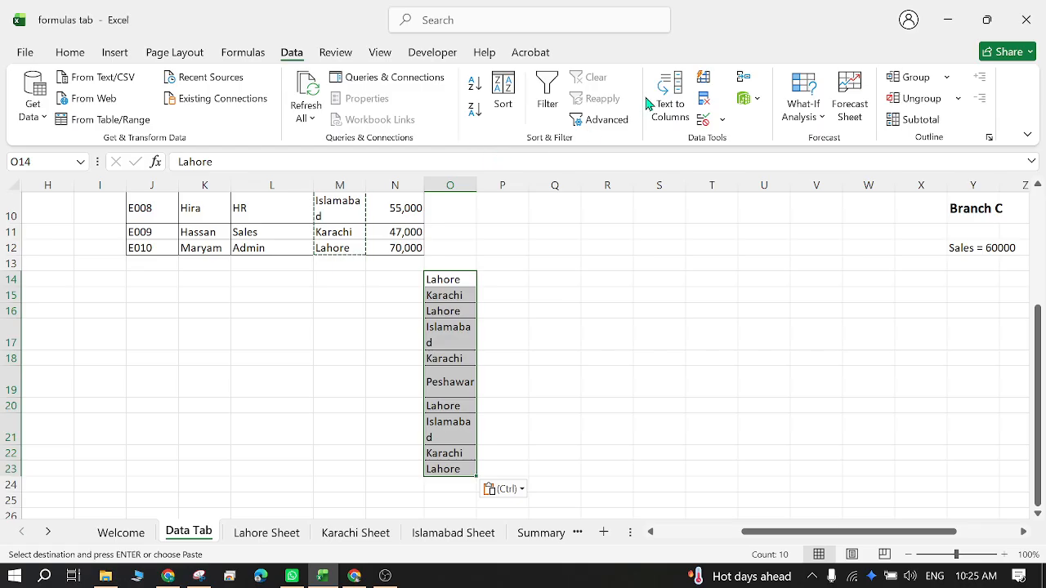
{"action": "left_click", "coordinate": [703, 104]}
{"action": "left_click", "coordinate": [510, 223]}
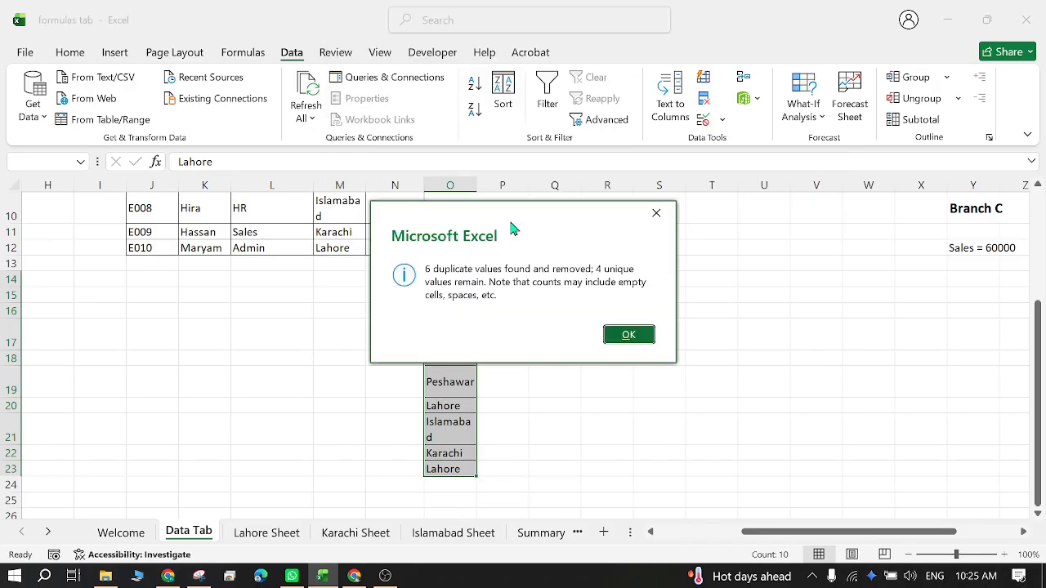
{"action": "left_click", "coordinate": [627, 335]}
{"action": "left_click", "coordinate": [585, 320]}
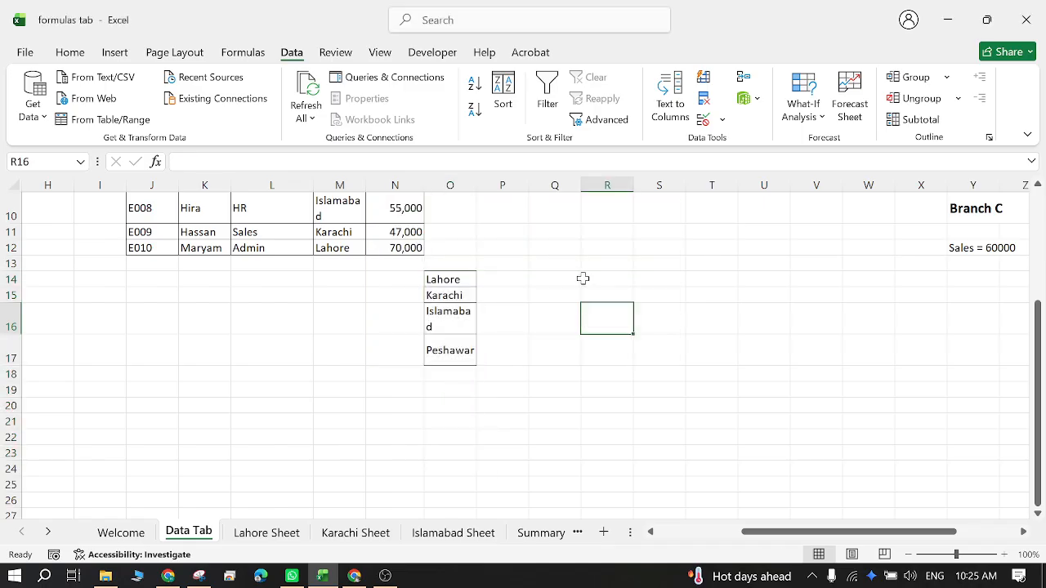
{"action": "left_click_drag", "start_coordinate": [480, 185], "coordinate": [496, 187]}
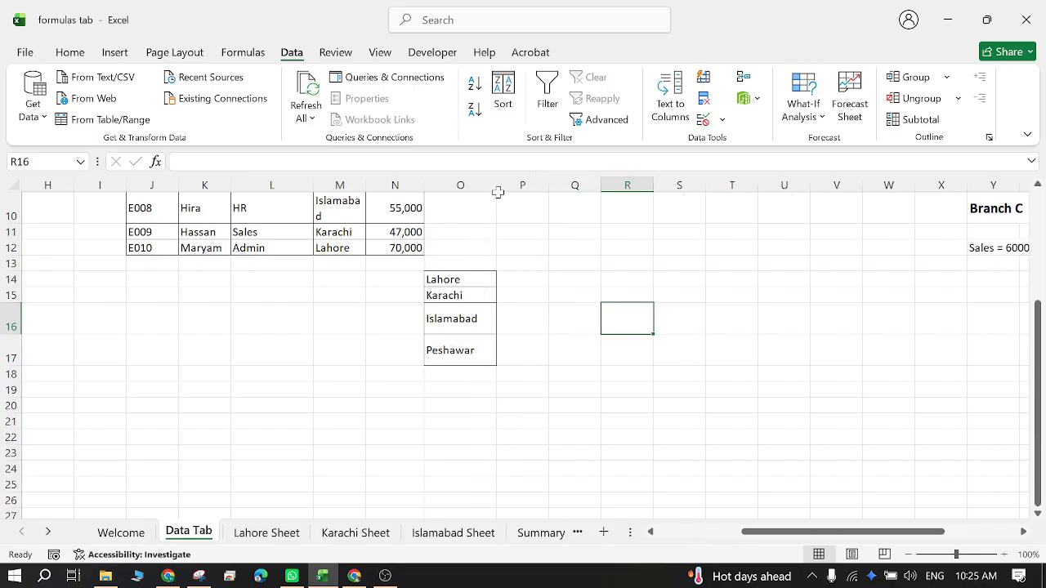
- Review the unique city list in O14:O17 and check the count of its entries
{"action": "left_click", "coordinate": [476, 319]}
{"action": "left_click", "coordinate": [466, 349]}
{"action": "left_click", "coordinate": [471, 280]}
{"action": "left_click", "coordinate": [470, 296]}
{"action": "left_click", "coordinate": [465, 315]}
{"action": "left_click", "coordinate": [462, 347]}
{"action": "left_click_drag", "start_coordinate": [473, 280], "coordinate": [483, 326]}
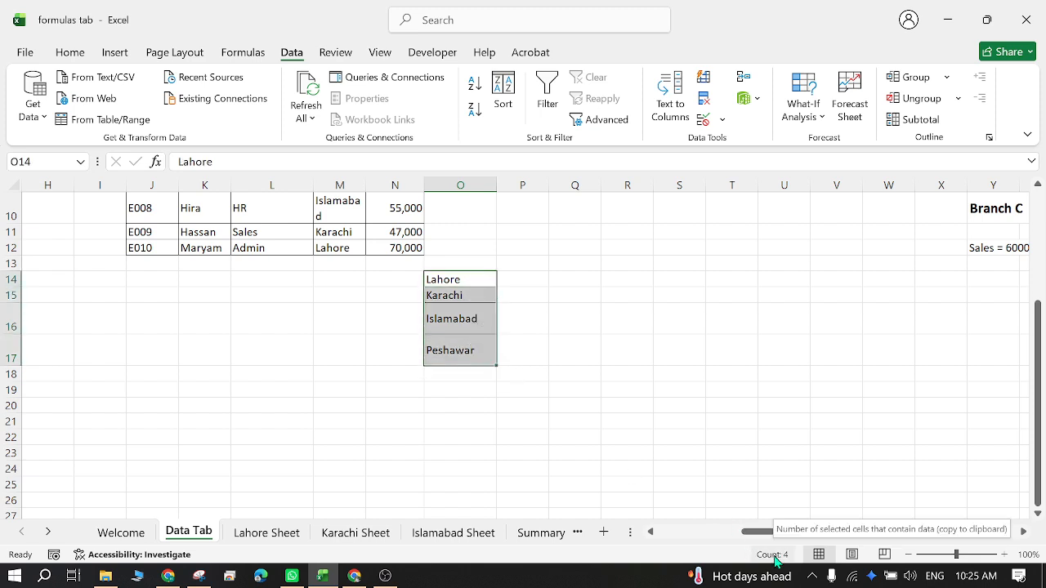
{"action": "left_click", "coordinate": [630, 359]}
- Fill the Remove Duplicates row (C5:D5) of the feature table with the same light green
{"action": "left_click_drag", "start_coordinate": [796, 531], "coordinate": [658, 516]}
{"action": "scroll", "coordinate": [635, 420], "scroll_direction": "up", "scroll_amount": 3}
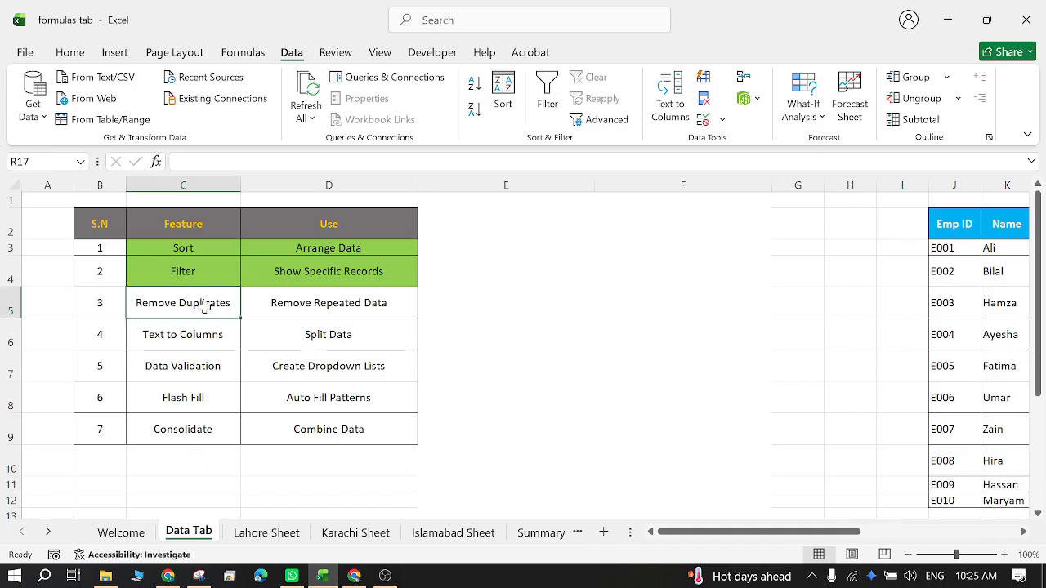
{"action": "left_click_drag", "start_coordinate": [205, 303], "coordinate": [303, 303]}
{"action": "left_click", "coordinate": [70, 52]}
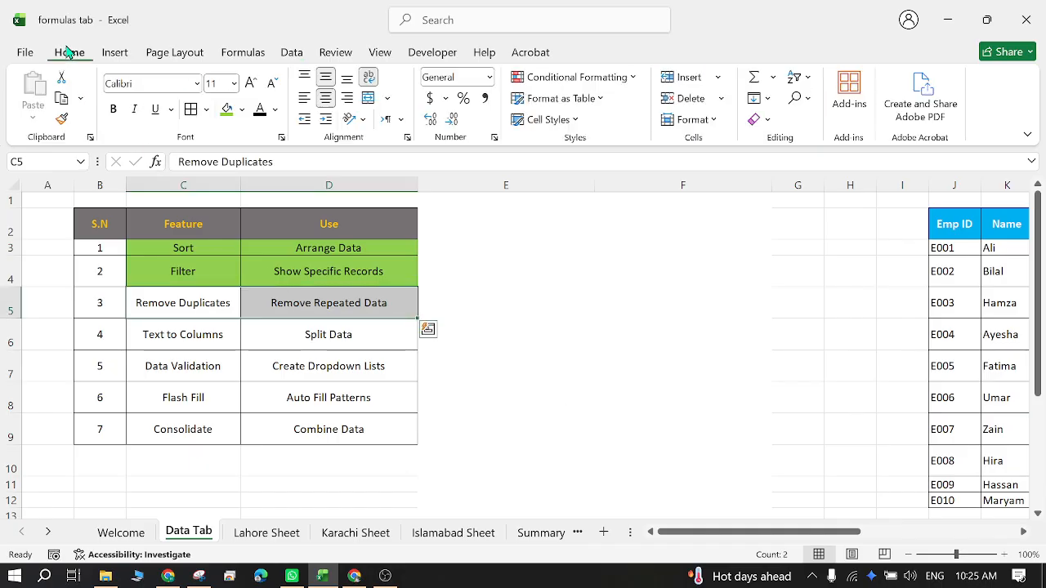
{"action": "left_click", "coordinate": [226, 108]}
{"action": "left_click", "coordinate": [181, 337]}
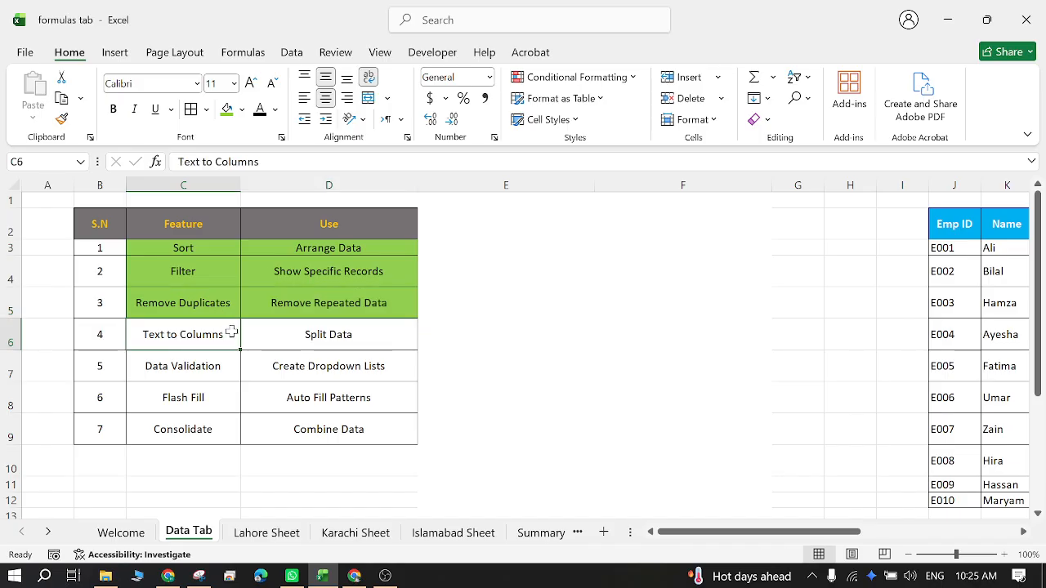
- Delete the initials beside the Full Name list by clearing the range W3:X6
{"action": "left_click_drag", "start_coordinate": [678, 532], "coordinate": [805, 526]}
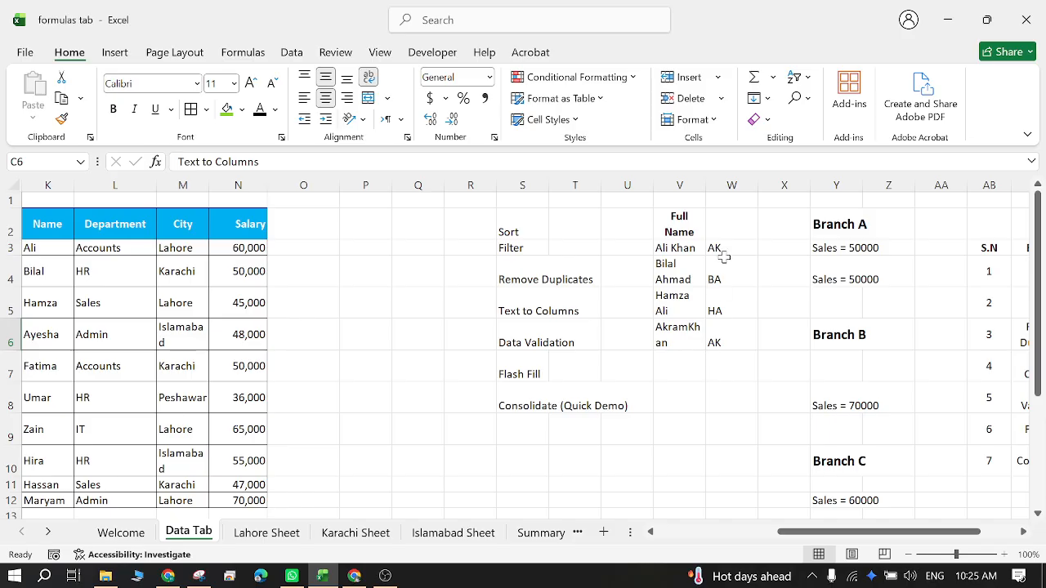
{"action": "left_click_drag", "start_coordinate": [722, 247], "coordinate": [770, 350]}
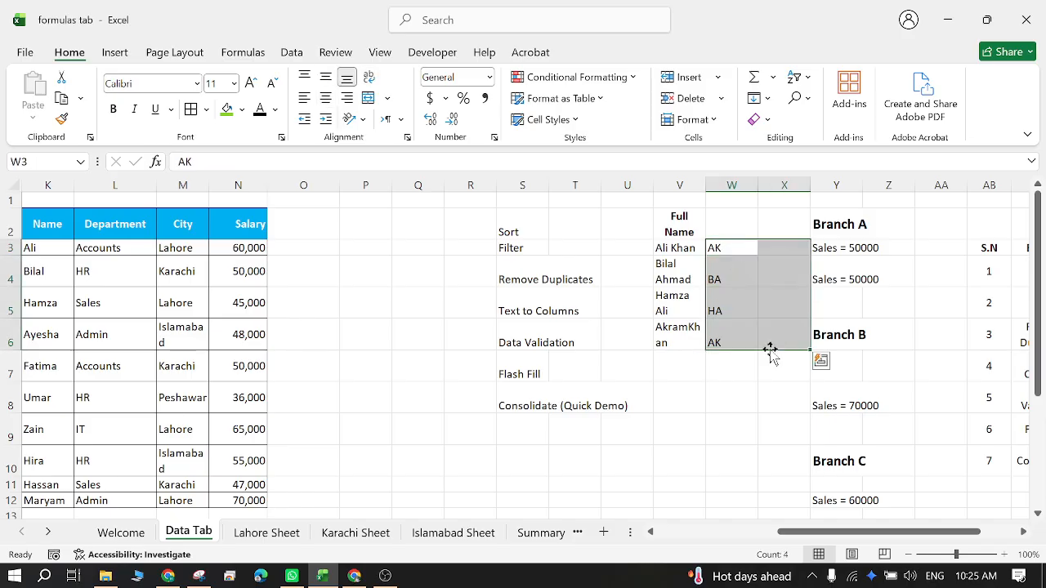
{"action": "key", "text": "Delete"}
{"action": "left_click", "coordinate": [724, 397]}
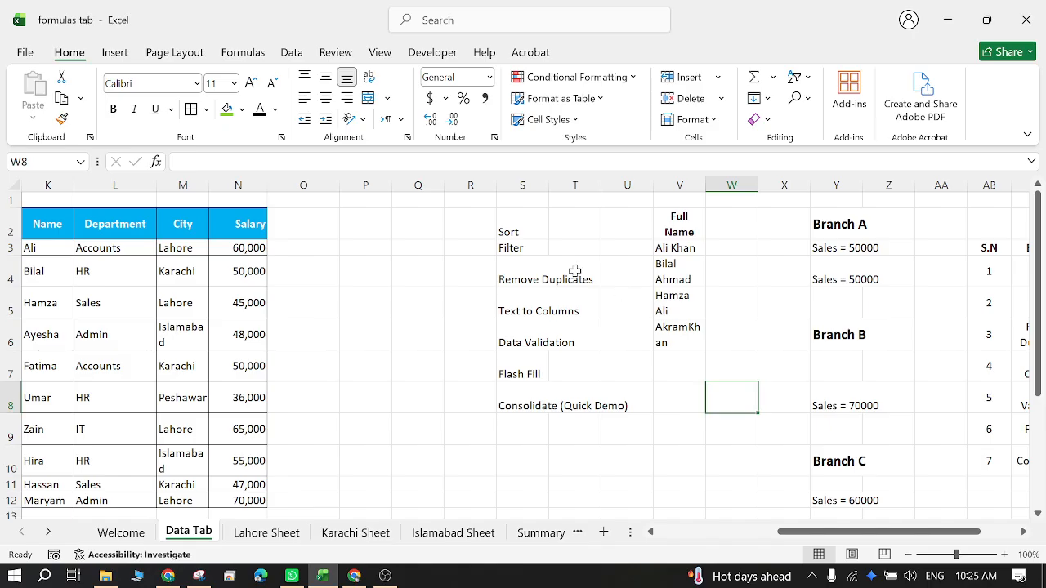
- Insert four blank columns at X:AA to make room between the Full Name list and the branch sales data
{"action": "left_click_drag", "start_coordinate": [781, 185], "coordinate": [914, 186]}
{"action": "right_click", "coordinate": [893, 189]}
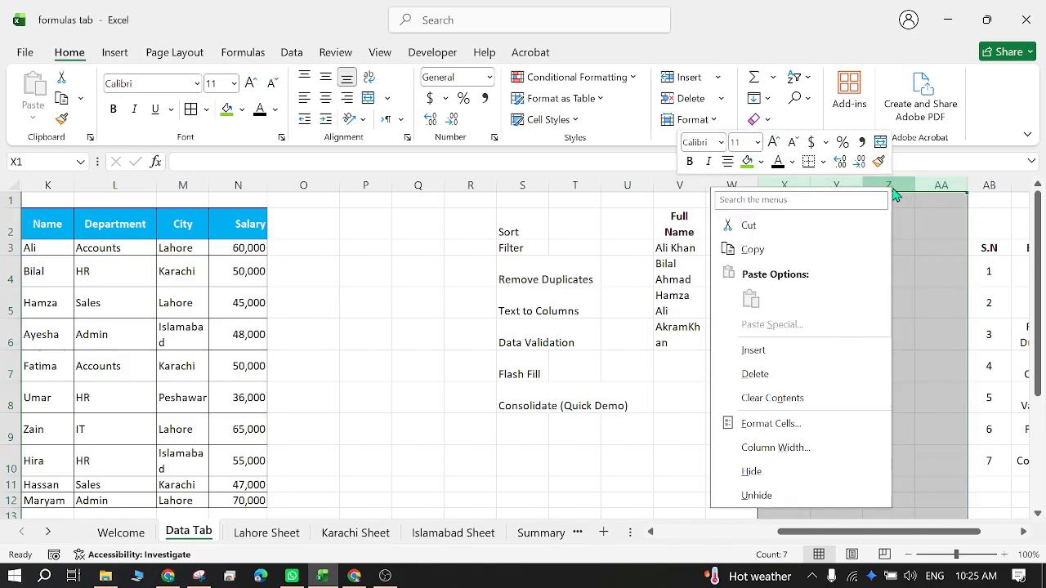
{"action": "left_click", "coordinate": [789, 349]}
{"action": "left_click", "coordinate": [828, 325]}
{"action": "left_click", "coordinate": [735, 248]}
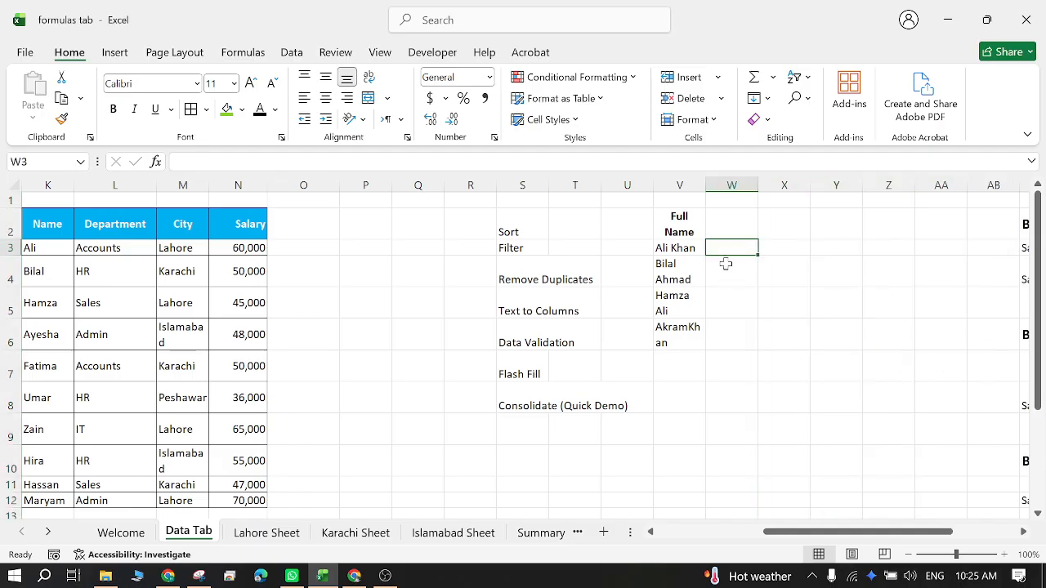
{"action": "left_click", "coordinate": [727, 269]}
{"action": "left_click", "coordinate": [737, 302]}
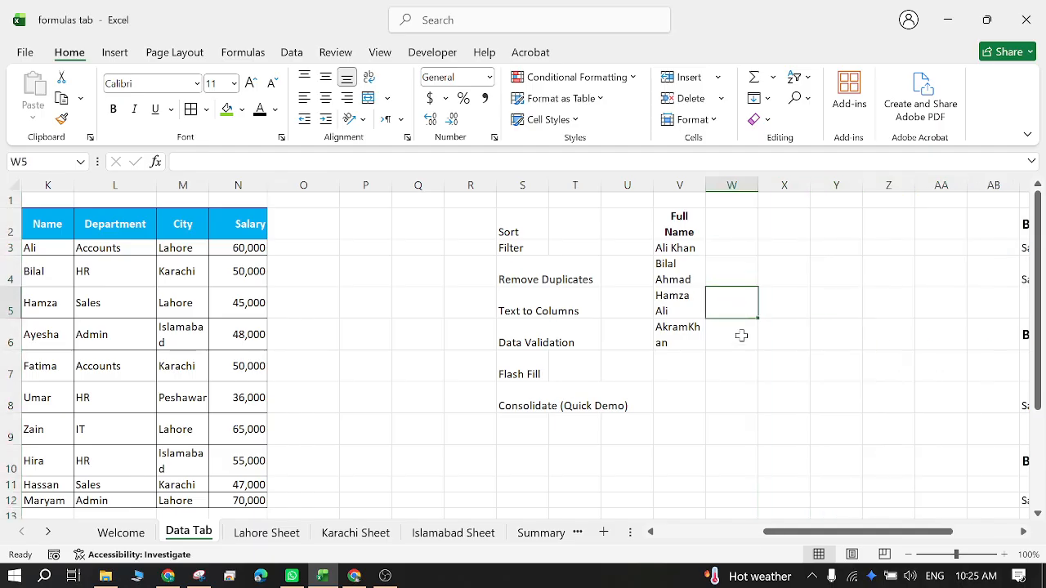
- Add a space between the first and last name in cell V6 of the Full Name list
{"action": "left_click", "coordinate": [694, 330]}
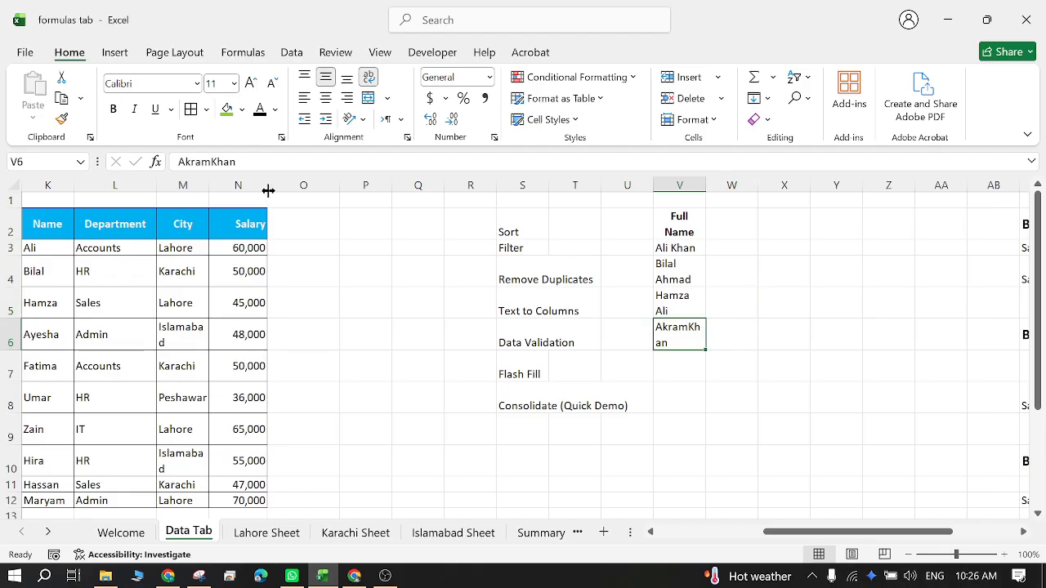
{"action": "double_click", "coordinate": [211, 163]}
{"action": "left_click", "coordinate": [211, 161]}
{"action": "type", "text": "v"}
{"action": "key", "text": "BackSpace"}
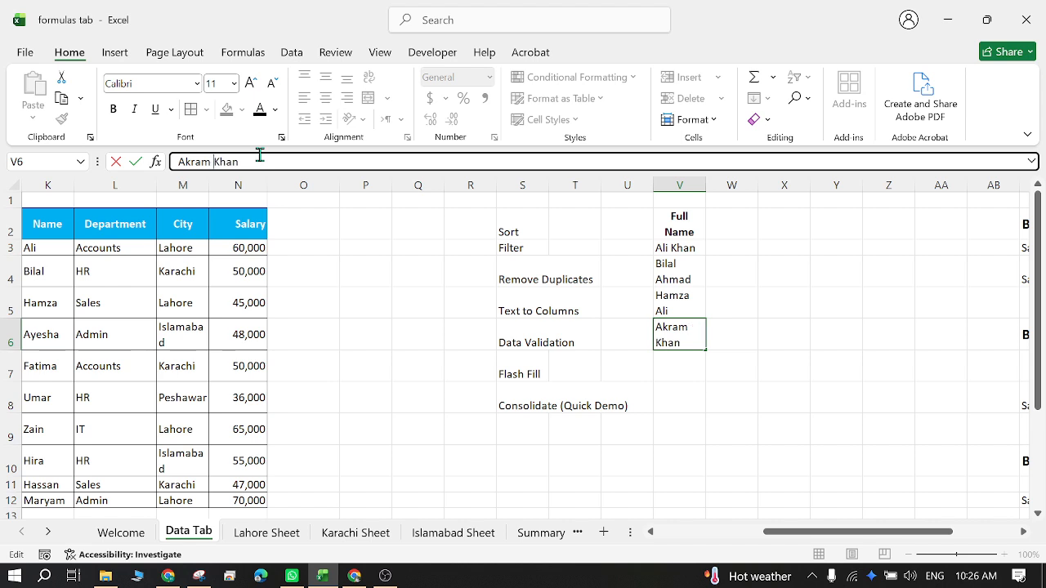
{"action": "key", "text": "Return"}
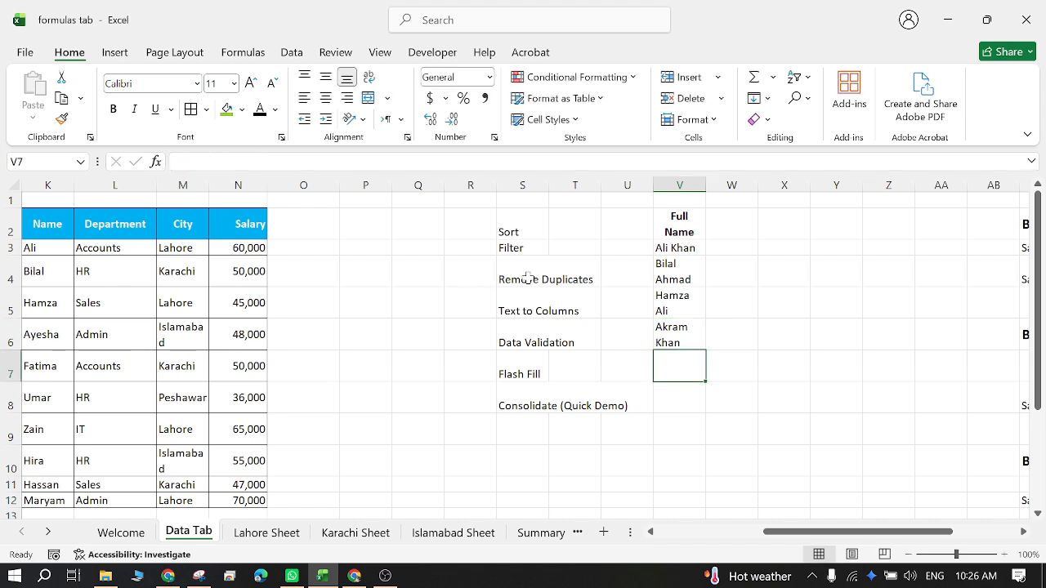
- Widen column V so the full names fit on one line, and open cell V3 for editing
{"action": "left_click", "coordinate": [685, 247]}
{"action": "left_click_drag", "start_coordinate": [704, 184], "coordinate": [717, 184]}
{"action": "left_click", "coordinate": [712, 230]}
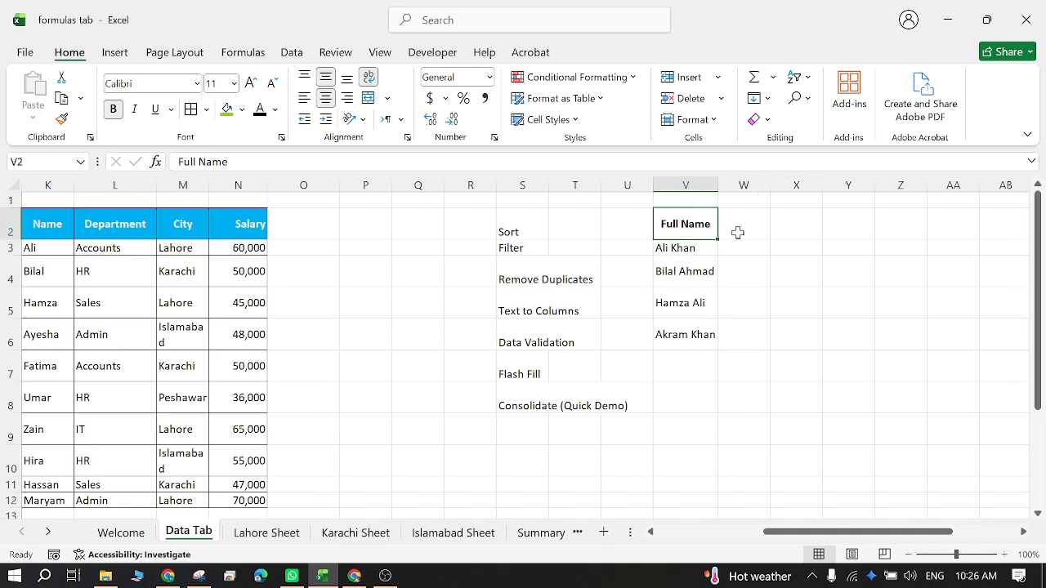
{"action": "left_click", "coordinate": [737, 232]}
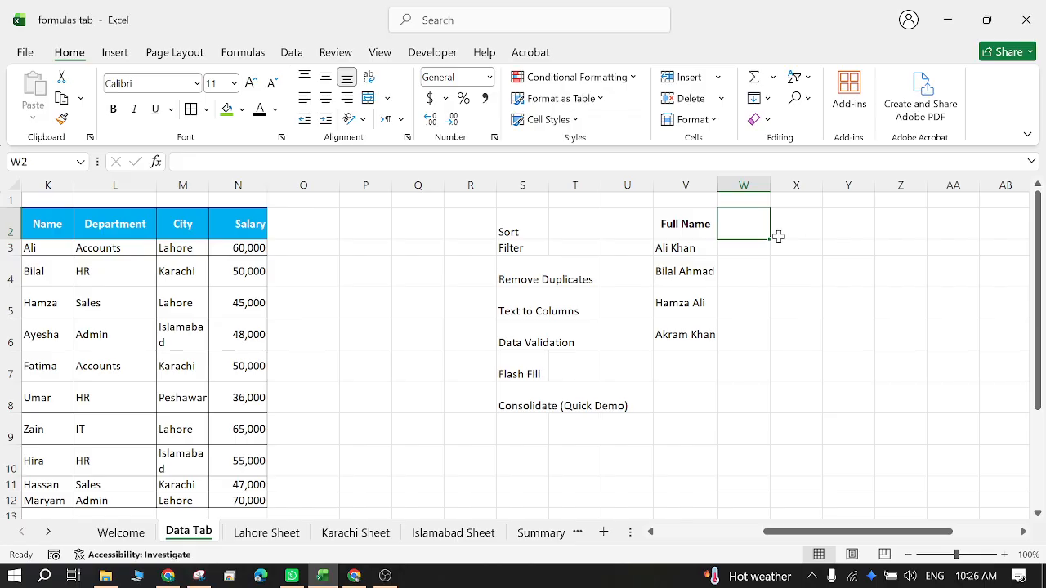
{"action": "double_click", "coordinate": [688, 249]}
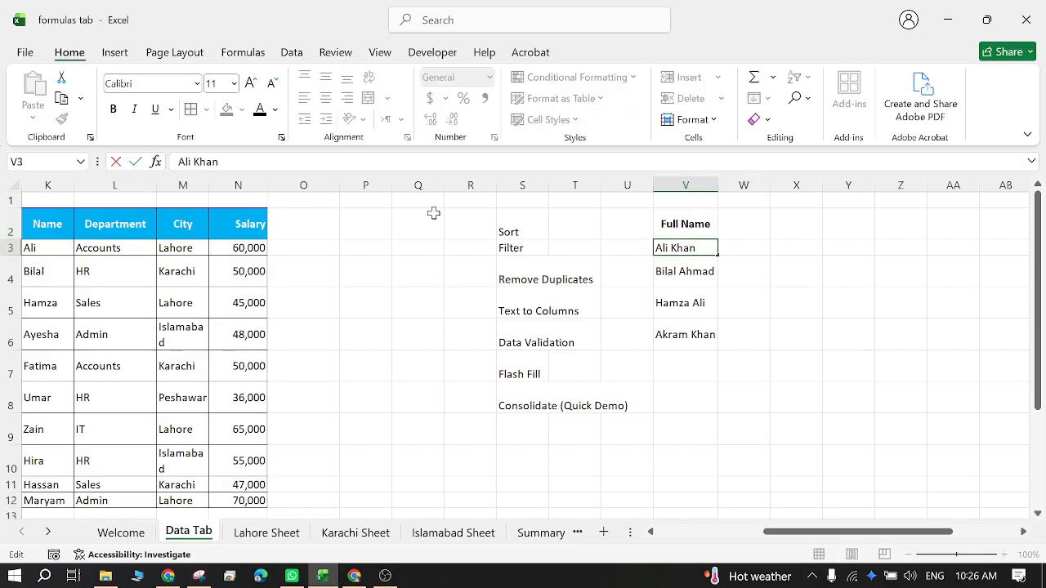
- Move the last name out of cell V3 into W3 by cutting and pasting it
{"action": "left_click_drag", "start_coordinate": [195, 162], "coordinate": [253, 168]}
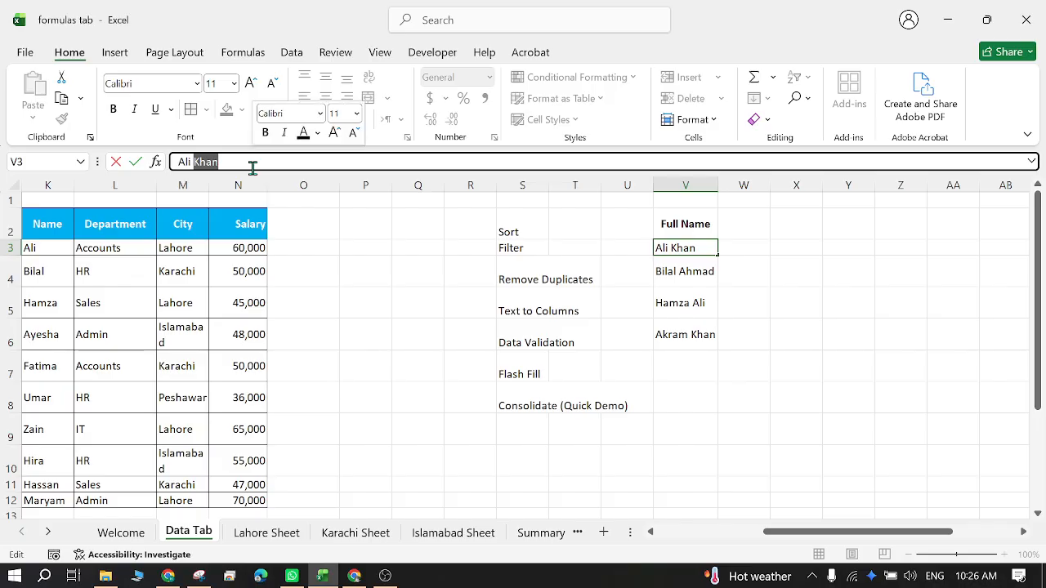
{"action": "key", "text": "ctrl+x"}
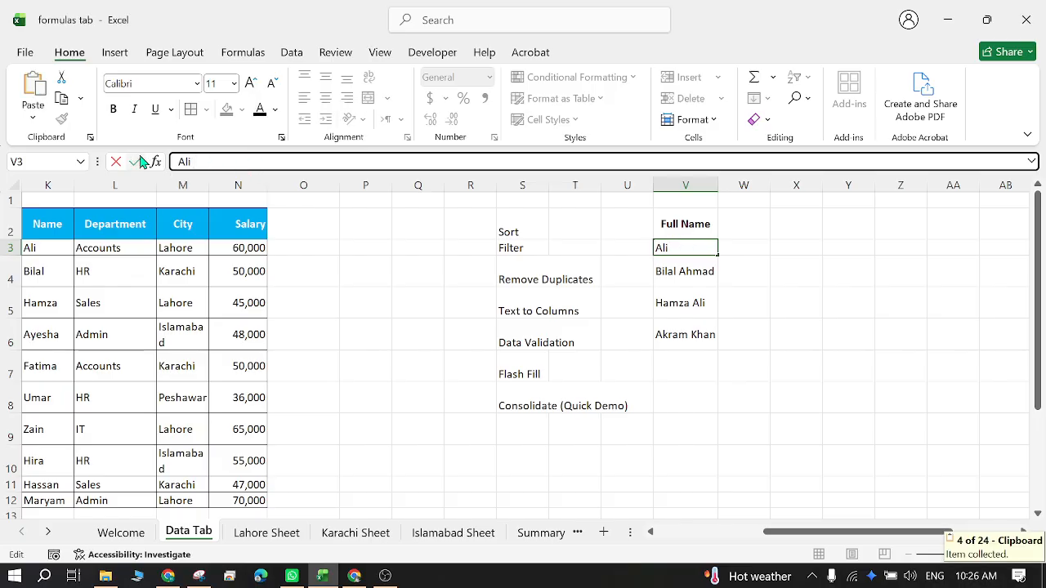
{"action": "key", "text": "ctrl+Return"}
{"action": "left_click", "coordinate": [738, 252]}
{"action": "key", "text": "ctrl+v"}
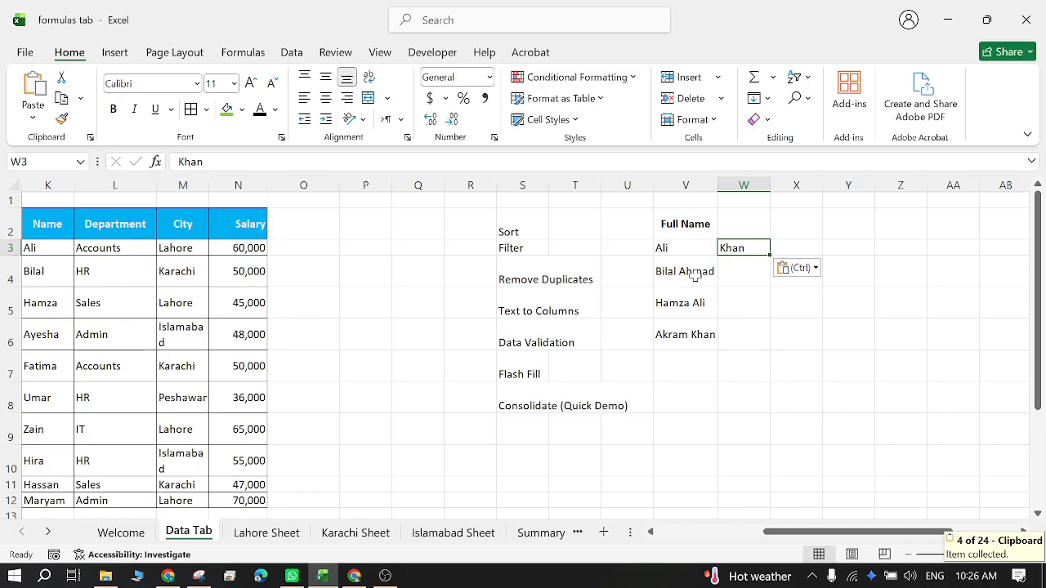
- Undo the paste into W3 and the edit that cut the last name from V3
{"action": "key", "text": "ctrl+z"}
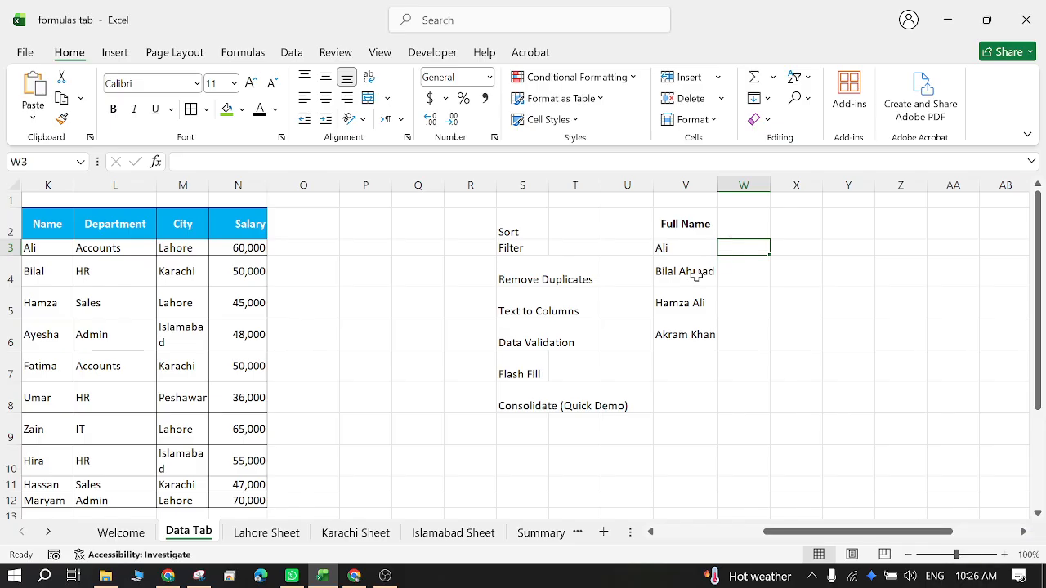
{"action": "key", "text": "ctrl+z"}
{"action": "left_click", "coordinate": [742, 250]}
- Split the full names in V3:V6 with Text to Columns, using Delimited with Tab and Space delimiters, General format and destination $V$3
{"action": "left_click_drag", "start_coordinate": [690, 247], "coordinate": [684, 327]}
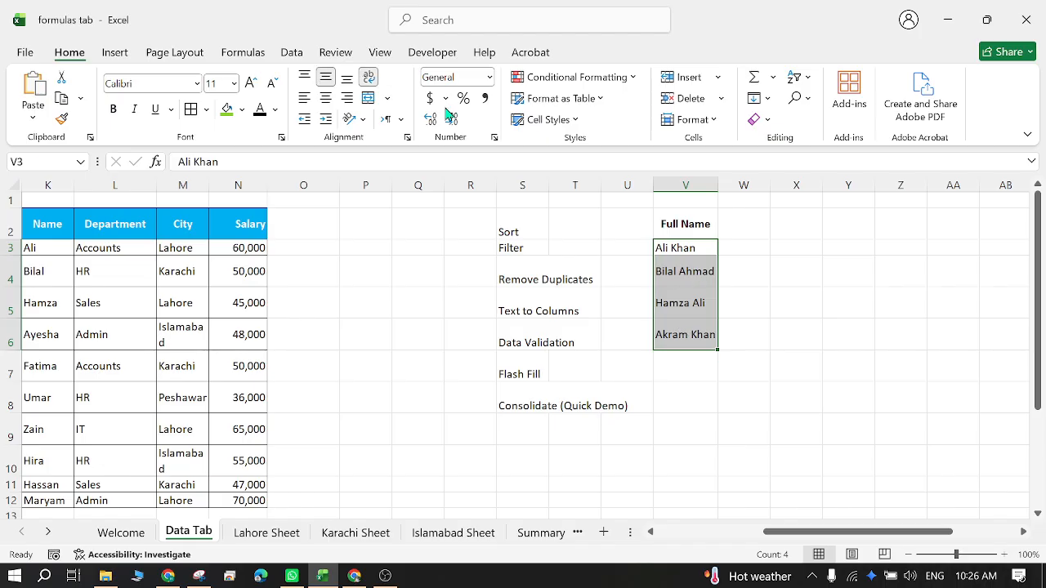
{"action": "left_click", "coordinate": [290, 52]}
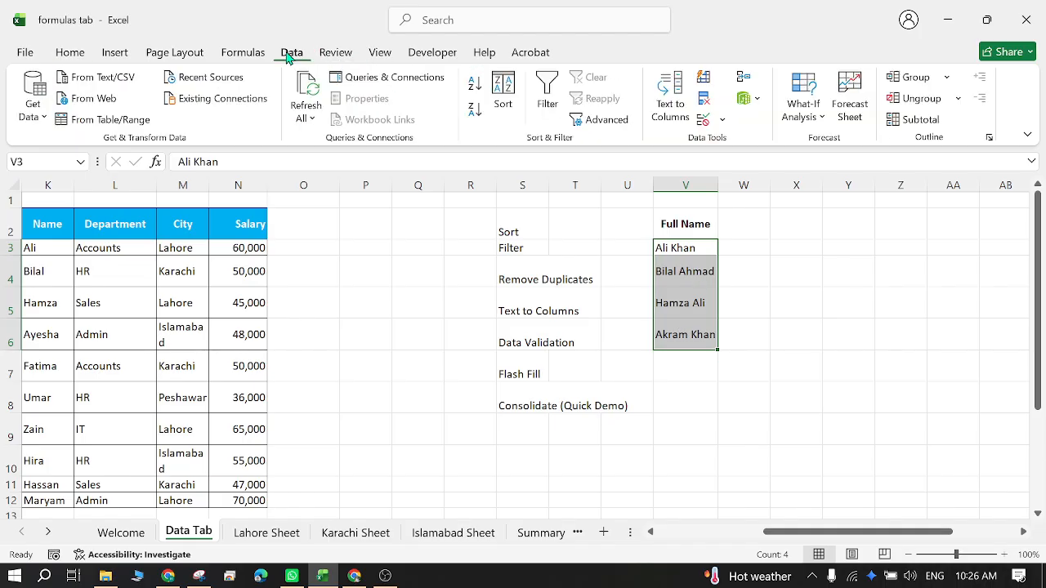
{"action": "left_click", "coordinate": [677, 113]}
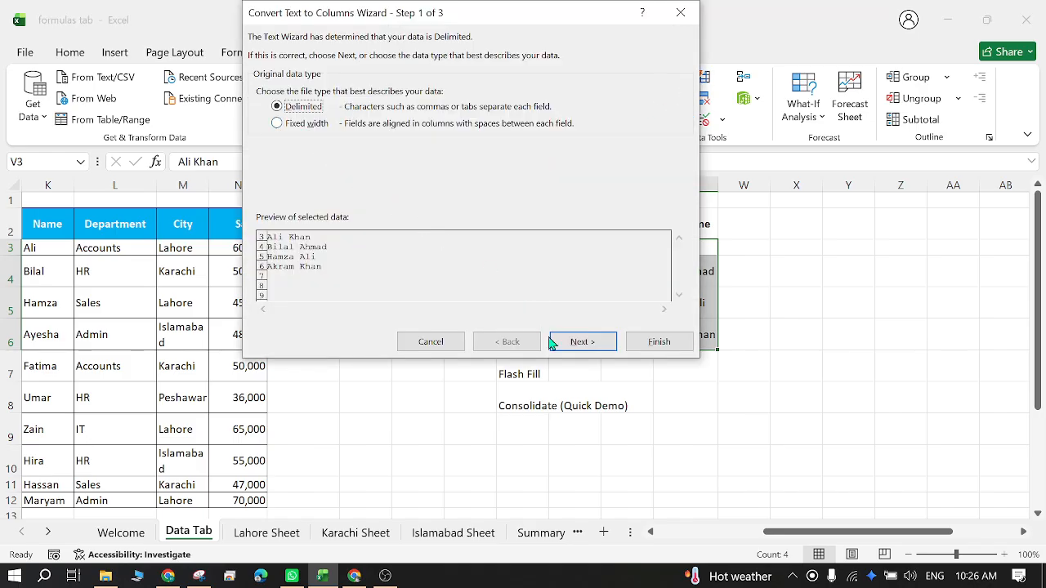
{"action": "left_click", "coordinate": [579, 348]}
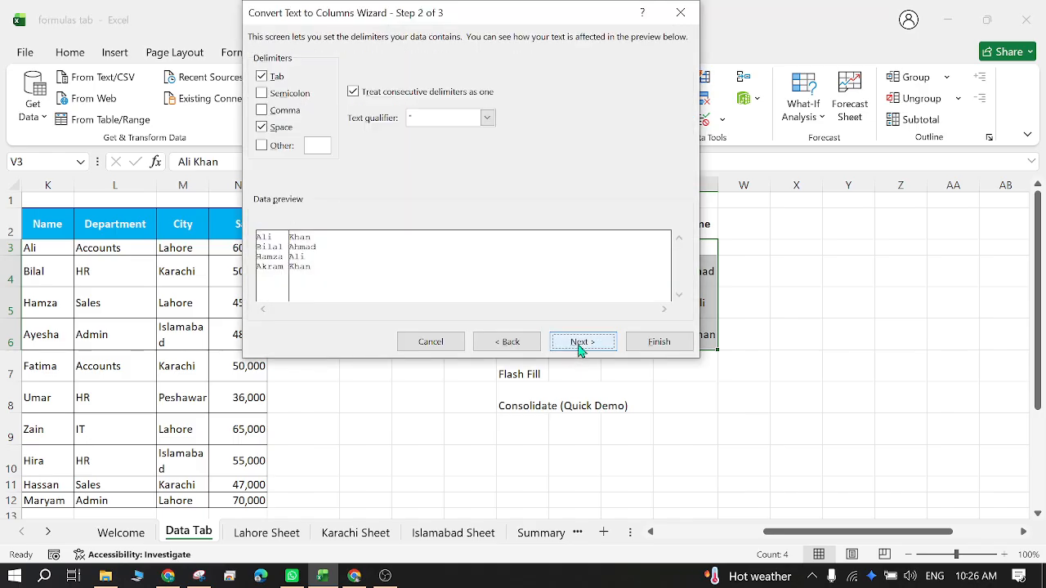
{"action": "left_click", "coordinate": [262, 129]}
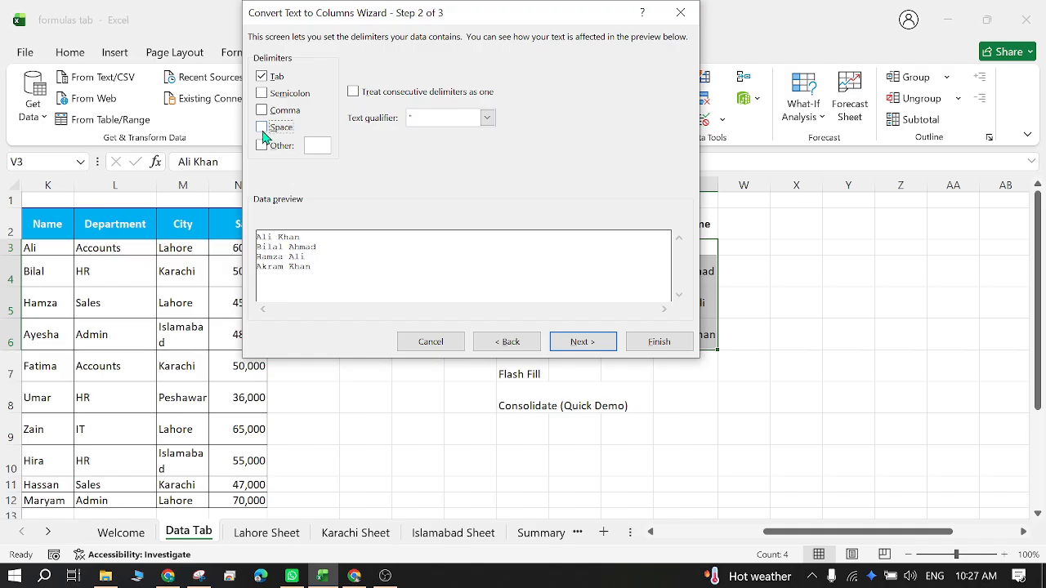
{"action": "left_click_drag", "start_coordinate": [363, 8], "coordinate": [145, 84]}
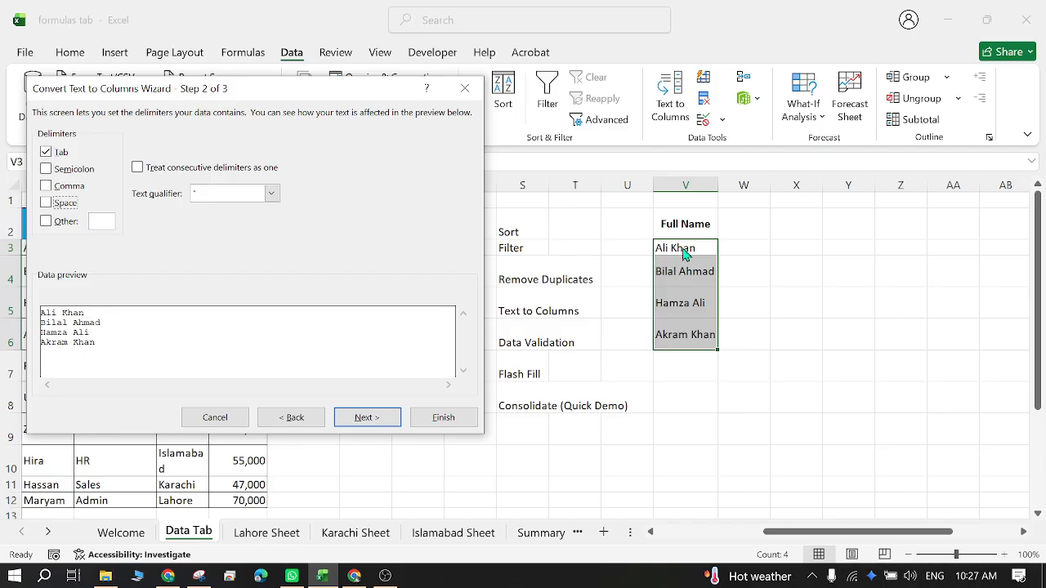
{"action": "left_click", "coordinate": [47, 204]}
{"action": "left_click", "coordinate": [367, 417]}
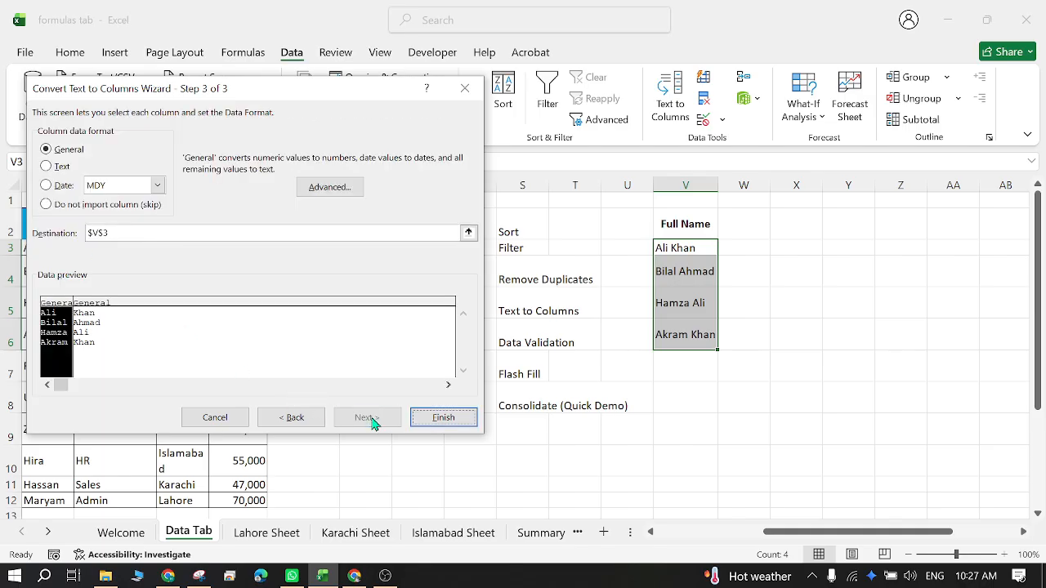
{"action": "left_click", "coordinate": [444, 417]}
{"action": "left_click", "coordinate": [443, 421]}
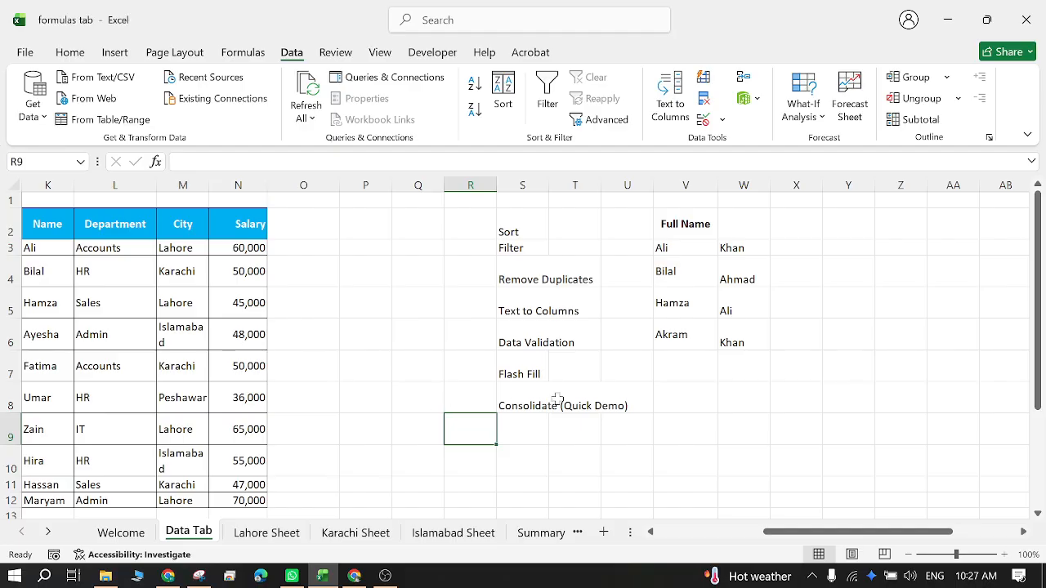
- Change the header in cell V2 to "First Name"
{"action": "left_click", "coordinate": [759, 365]}
{"action": "left_click", "coordinate": [680, 252]}
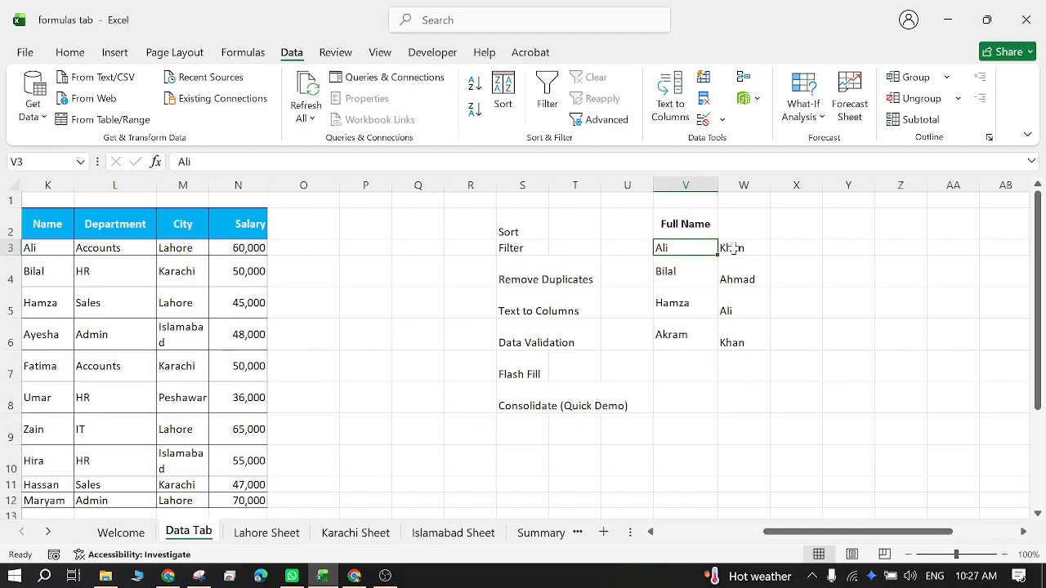
{"action": "left_click", "coordinate": [693, 223]}
{"action": "type", "text": "First Name"}
{"action": "key", "text": "Tab"}
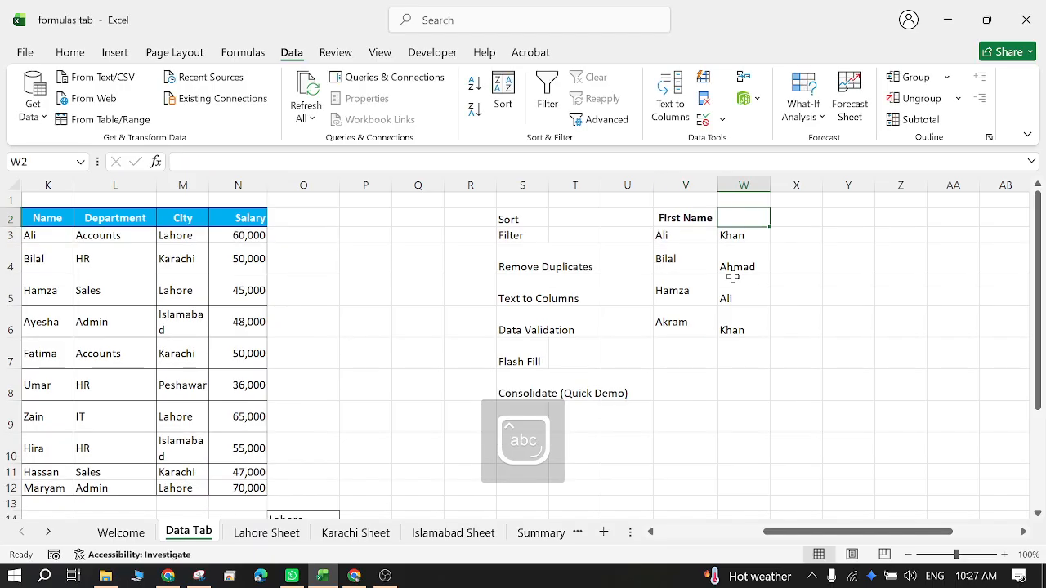
- Enter "Last Name" as the header in cell W2
{"action": "type", "text": "Second"}
{"action": "key", "text": "Caps_Lock"}
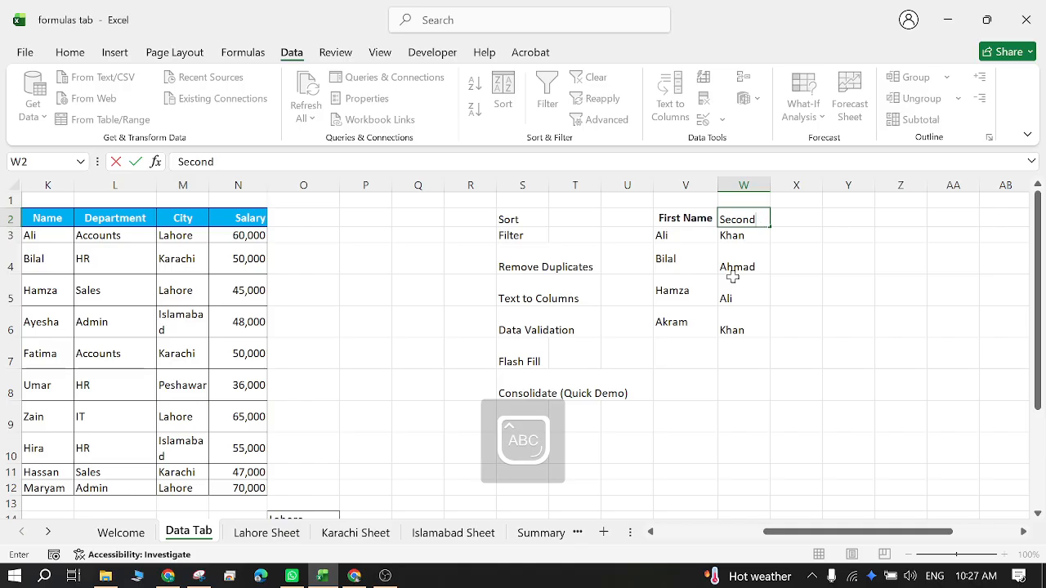
{"action": "type", "text": "L"}
{"action": "key", "text": "Caps_Lock"}
{"action": "type", "text": "ast"}
{"action": "key", "text": "Caps_Lock"}
{"action": "type", "text": "N"}
{"action": "key", "text": "Caps_Lock"}
{"action": "type", "text": "am"}
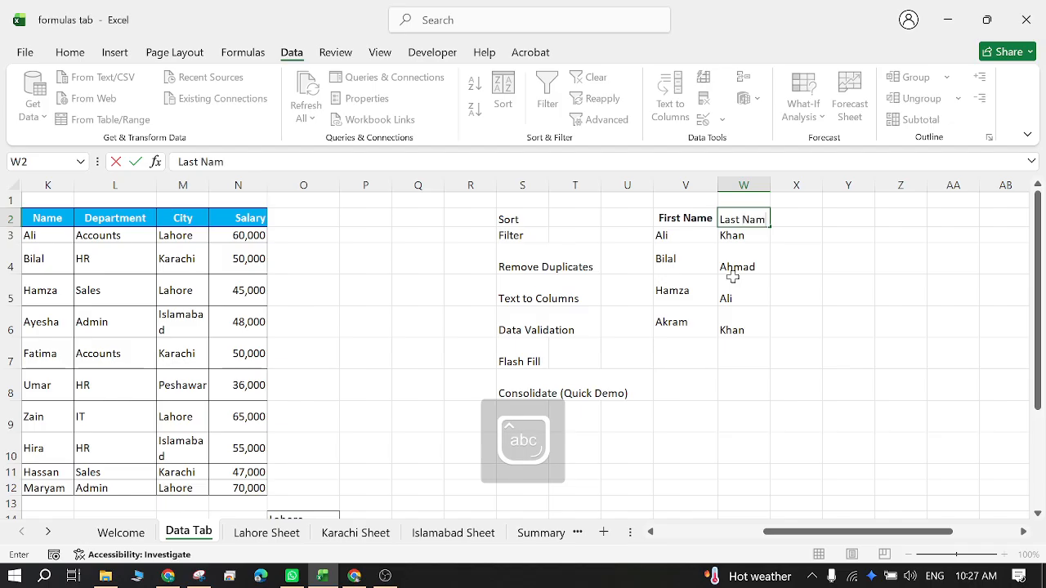
{"action": "type", "text": "e"}
{"action": "key", "text": "Return"}
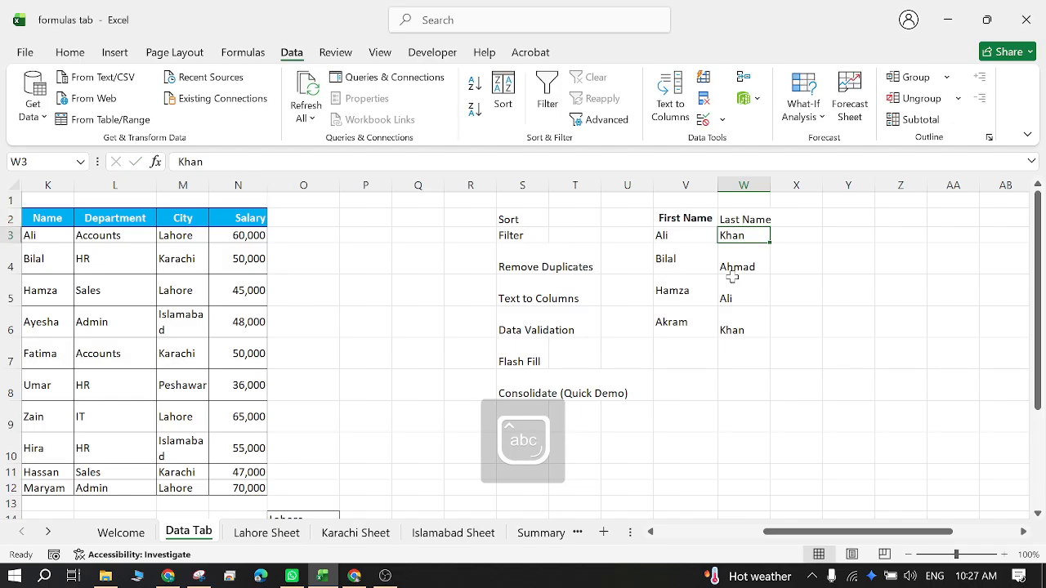
- Copy the header formatting from V2 to W2 and widen column W so the "Last Name" header fits on one line
{"action": "left_click", "coordinate": [686, 219]}
{"action": "left_click", "coordinate": [70, 52]}
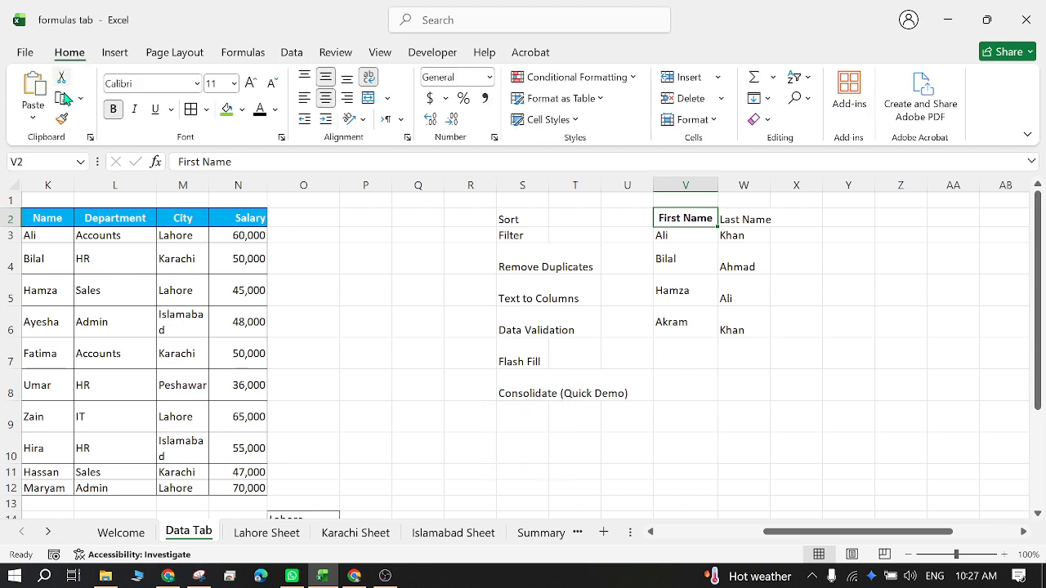
{"action": "left_click", "coordinate": [61, 118]}
{"action": "left_click", "coordinate": [760, 224]}
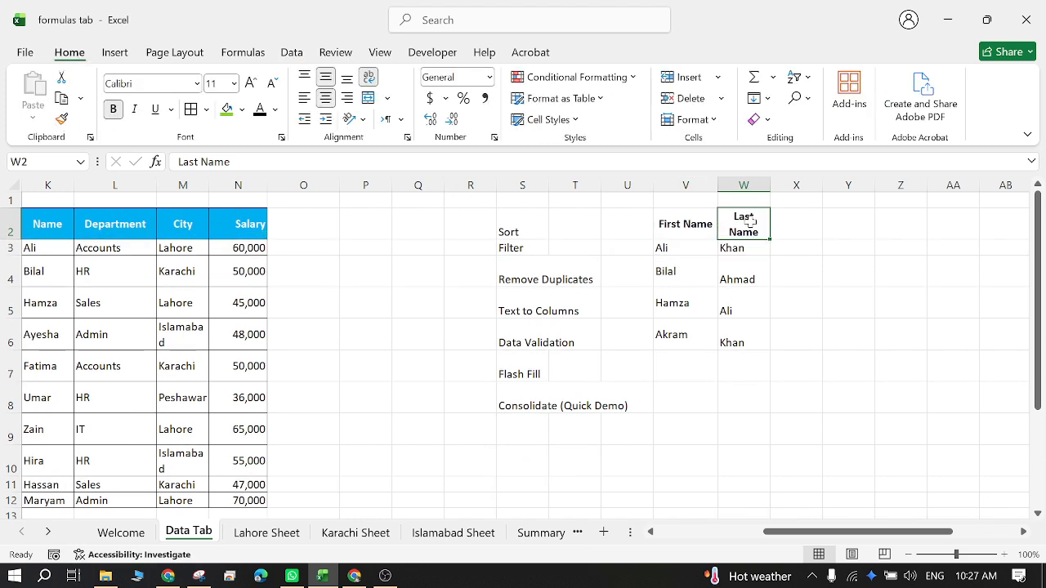
{"action": "left_click_drag", "start_coordinate": [771, 186], "coordinate": [797, 186]}
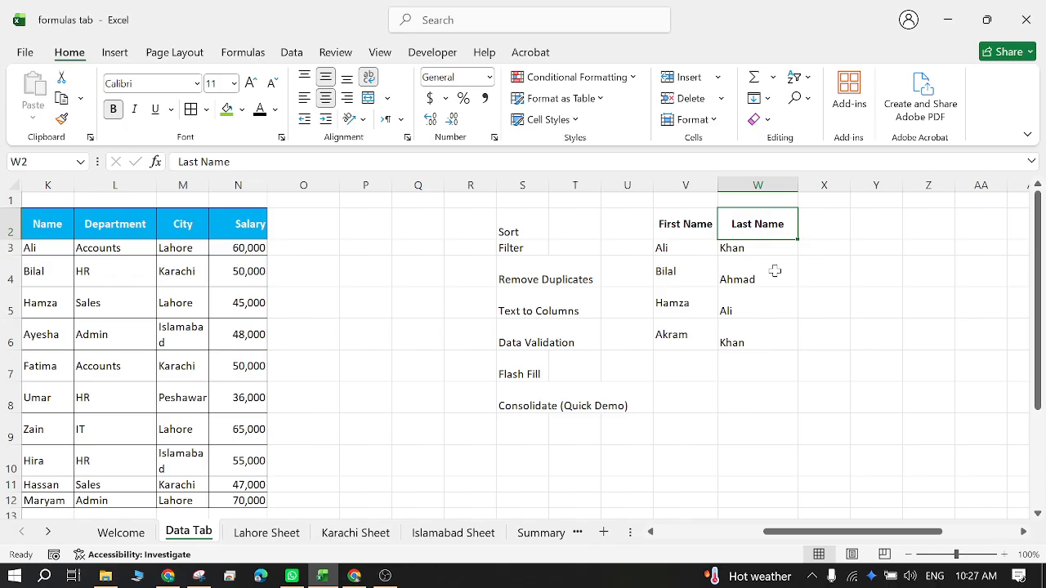
- Fill the Text to Columns row, C6:D6, of the feature table with the same green as the rows above
{"action": "left_click_drag", "start_coordinate": [843, 536], "coordinate": [739, 533]}
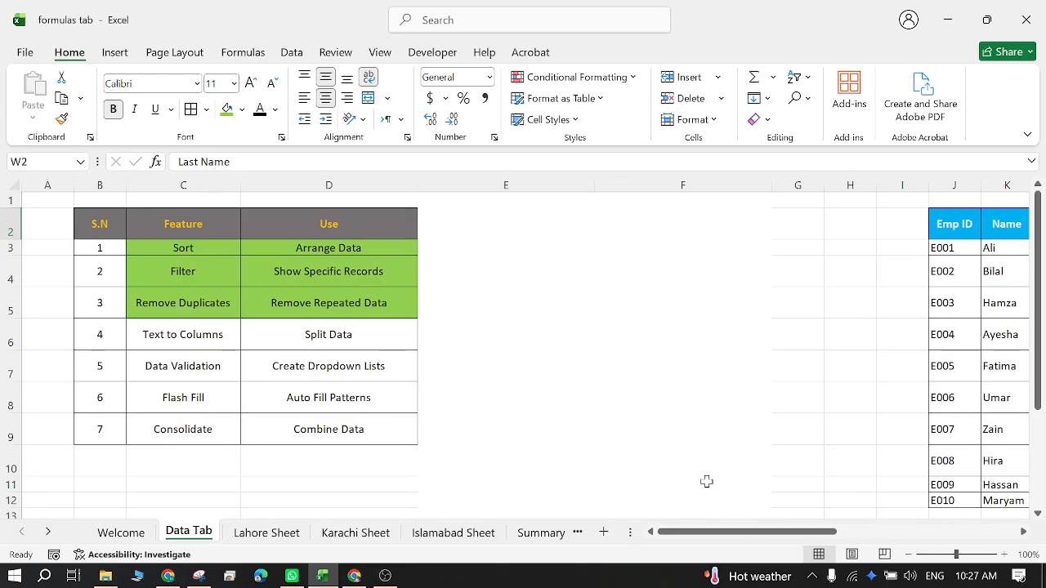
{"action": "left_click_drag", "start_coordinate": [204, 337], "coordinate": [315, 331]}
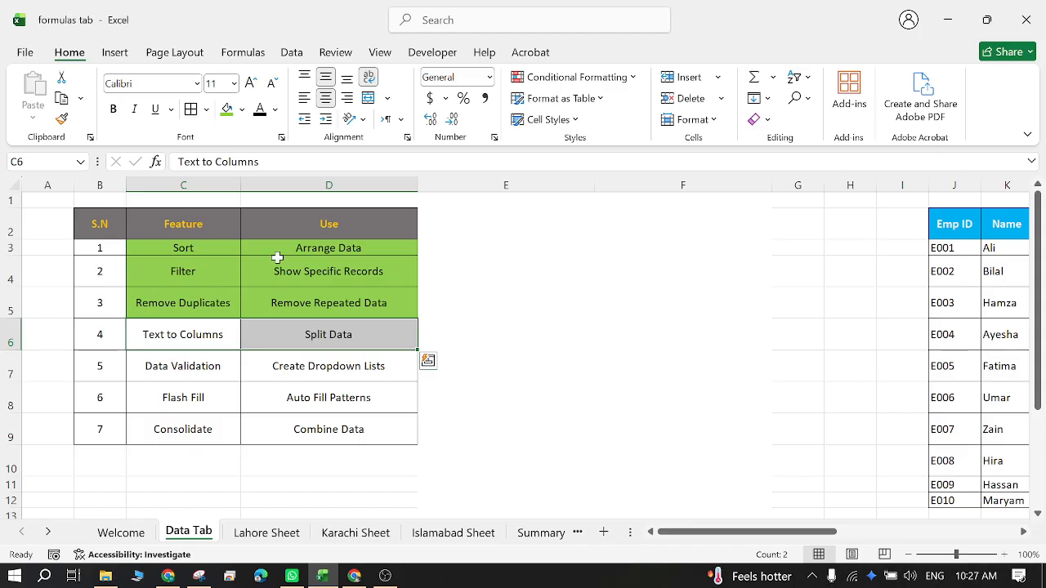
{"action": "left_click", "coordinate": [227, 109]}
{"action": "left_click", "coordinate": [195, 361]}
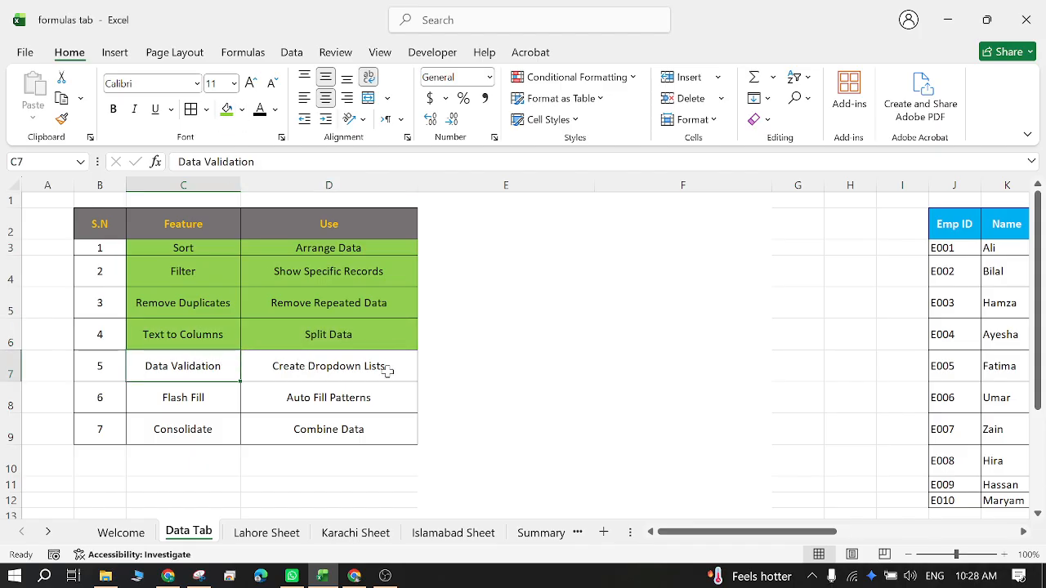
- Clear all Department entries from L3:L12 in the employee table
{"action": "left_click_drag", "start_coordinate": [702, 535], "coordinate": [766, 535]}
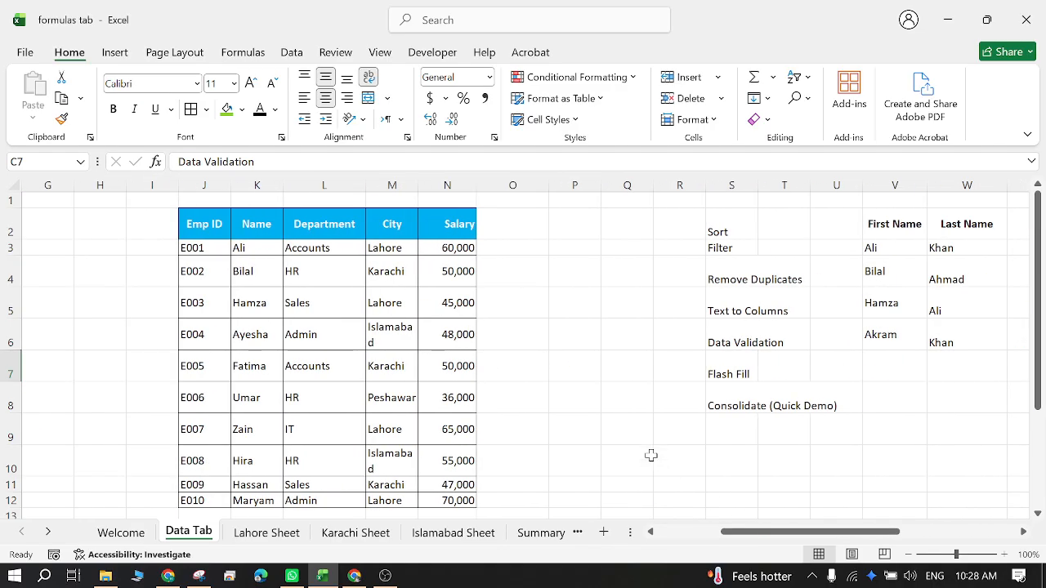
{"action": "left_click", "coordinate": [563, 332]}
{"action": "scroll", "coordinate": [501, 377], "scroll_direction": "down", "scroll_amount": 1}
{"action": "scroll", "coordinate": [501, 378], "scroll_direction": "up", "scroll_amount": 1}
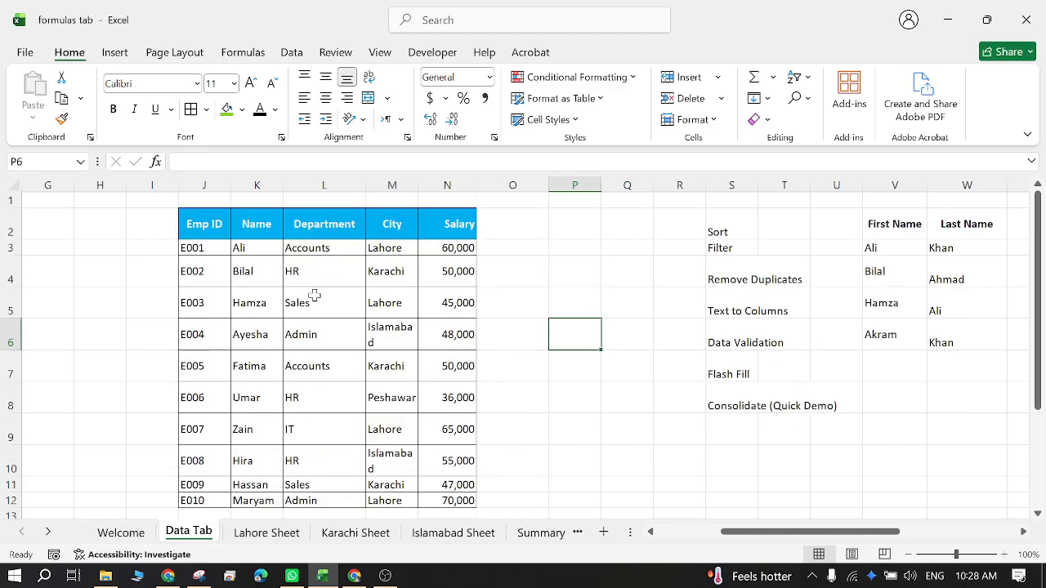
{"action": "left_click_drag", "start_coordinate": [327, 247], "coordinate": [315, 497]}
{"action": "key", "text": "Delete"}
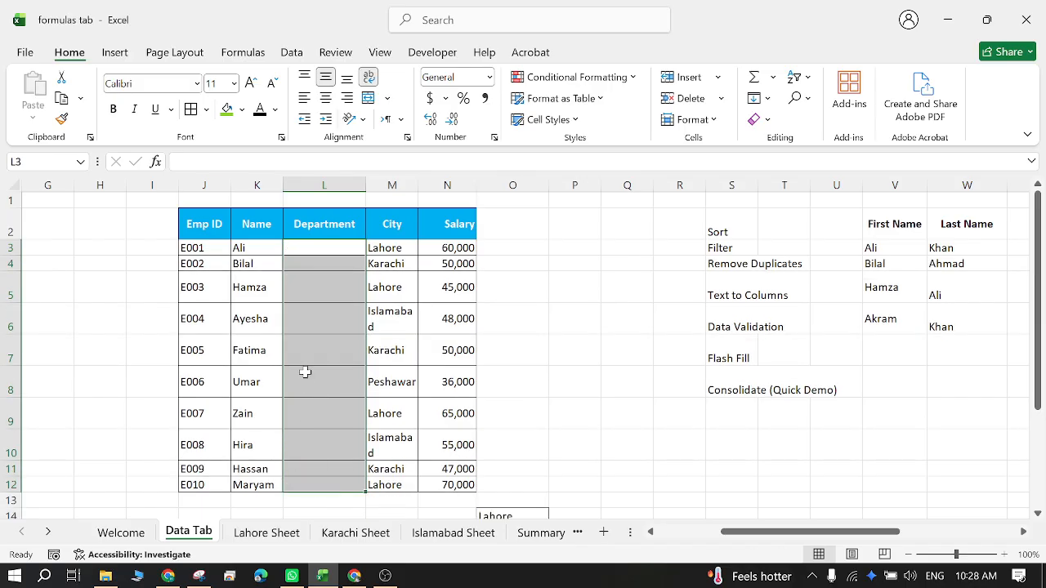
{"action": "left_click", "coordinate": [325, 342]}
- Apply Data Validation to Department cell L3, allowing a List with an in-cell dropdown sourced from the City range =$M$3:$M$12
{"action": "left_click", "coordinate": [326, 248]}
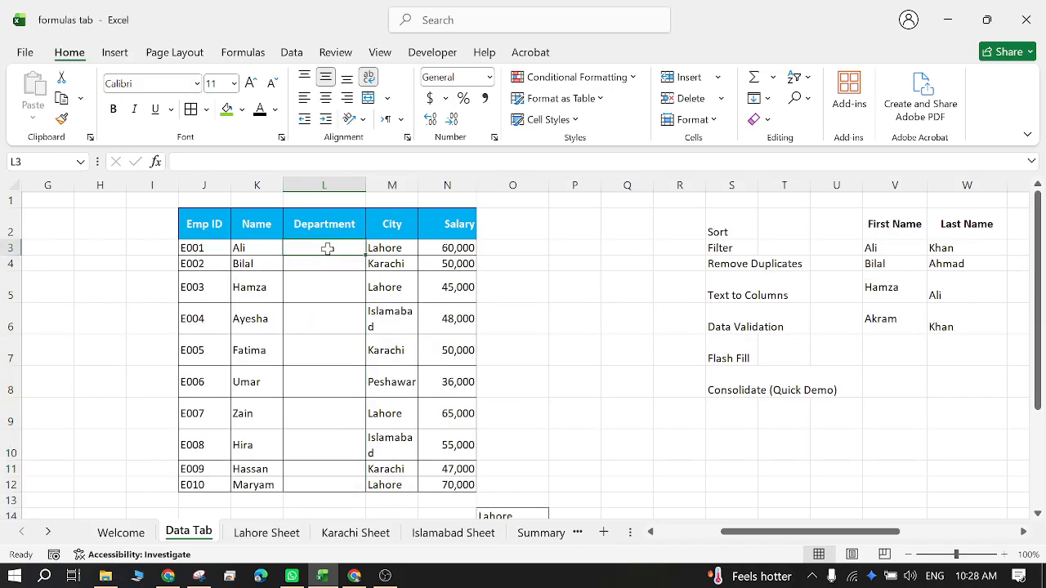
{"action": "left_click", "coordinate": [292, 54]}
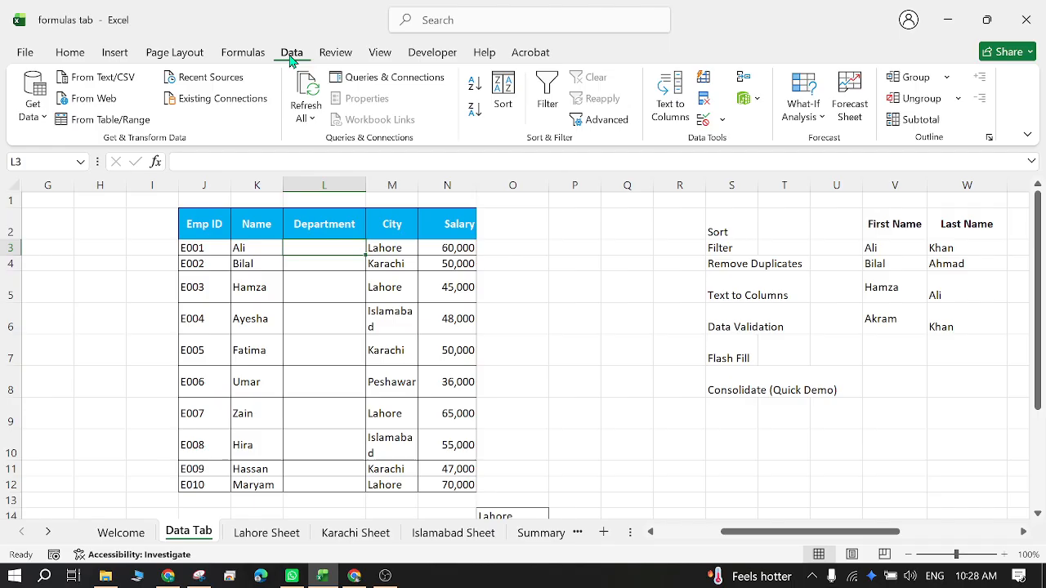
{"action": "left_click", "coordinate": [724, 122]}
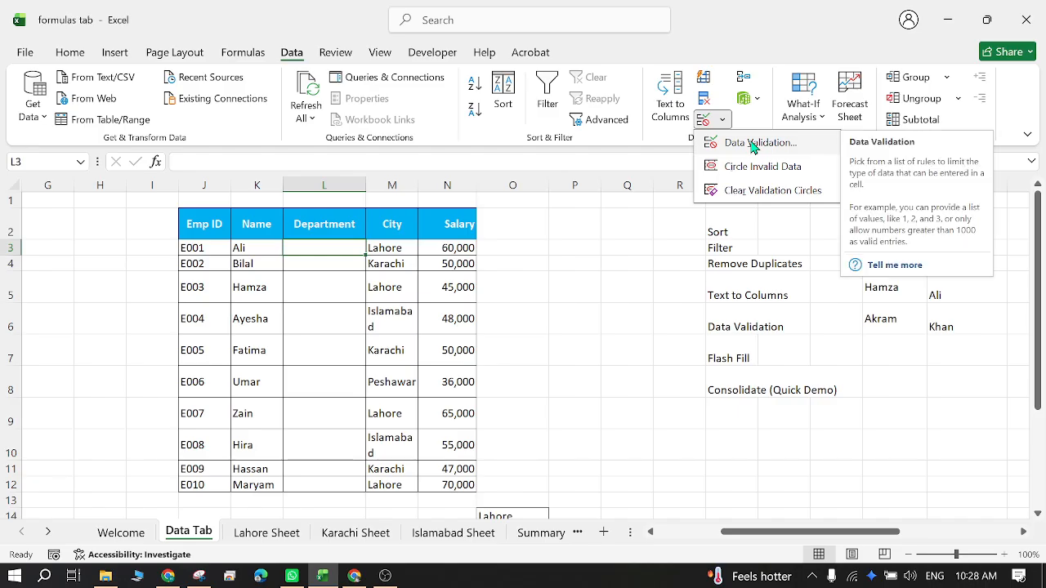
{"action": "left_click", "coordinate": [751, 143]}
{"action": "left_click_drag", "start_coordinate": [270, 135], "coordinate": [712, 114]}
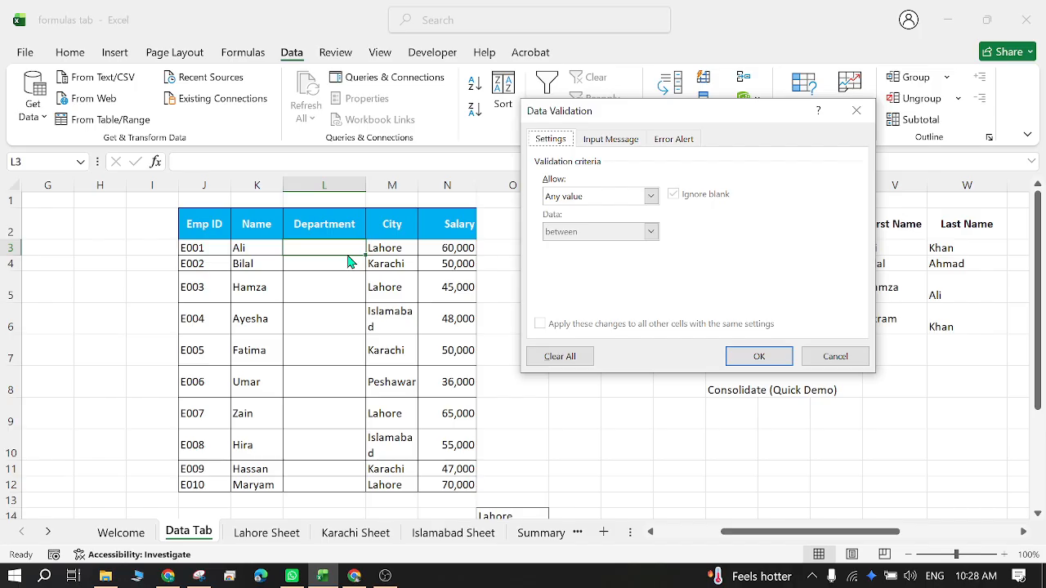
{"action": "left_click", "coordinate": [651, 200]}
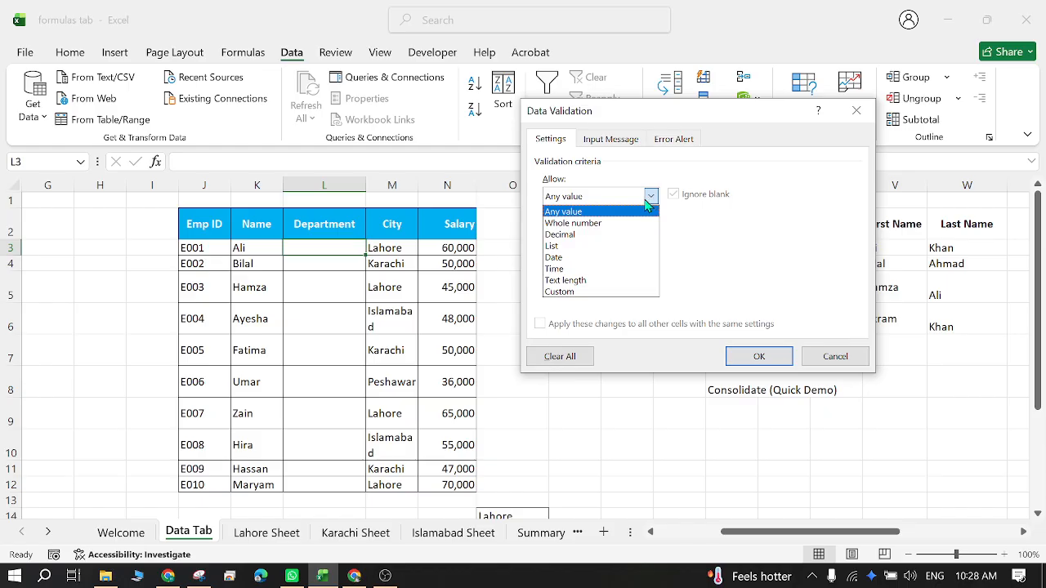
{"action": "left_click", "coordinate": [593, 247]}
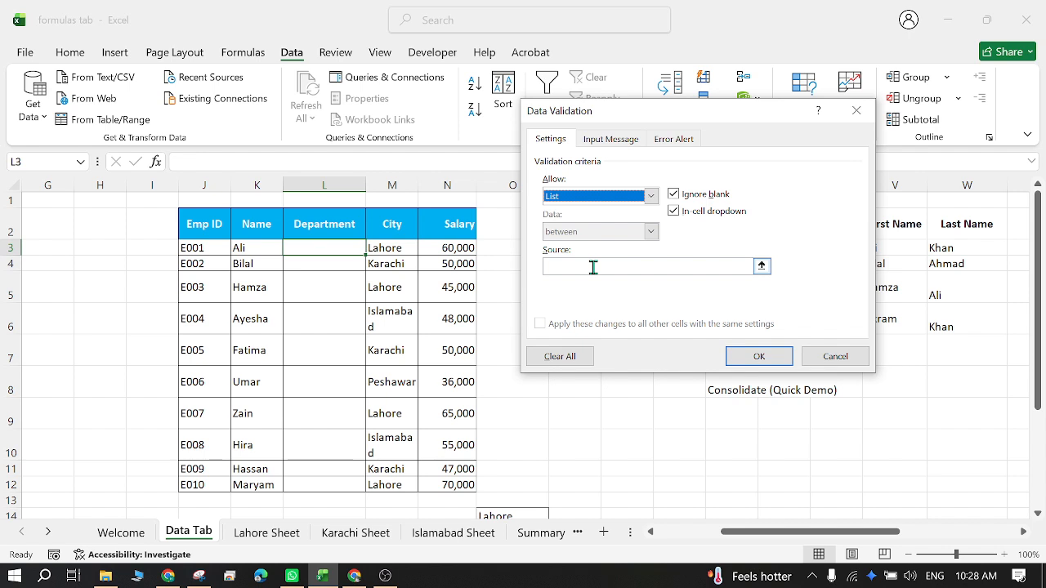
{"action": "left_click", "coordinate": [593, 267]}
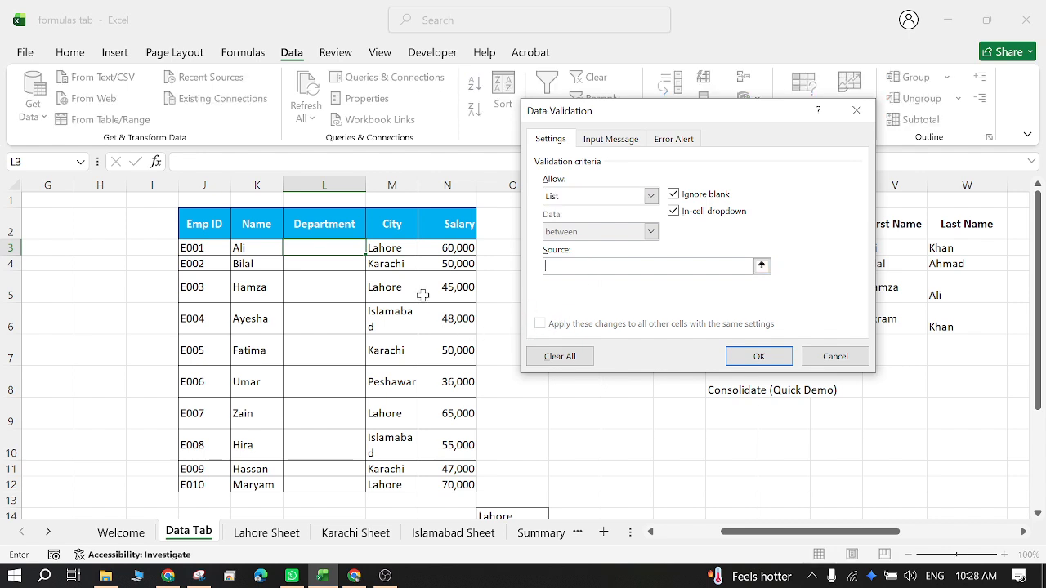
{"action": "left_click", "coordinate": [396, 255]}
{"action": "left_click_drag", "start_coordinate": [395, 254], "coordinate": [403, 474]}
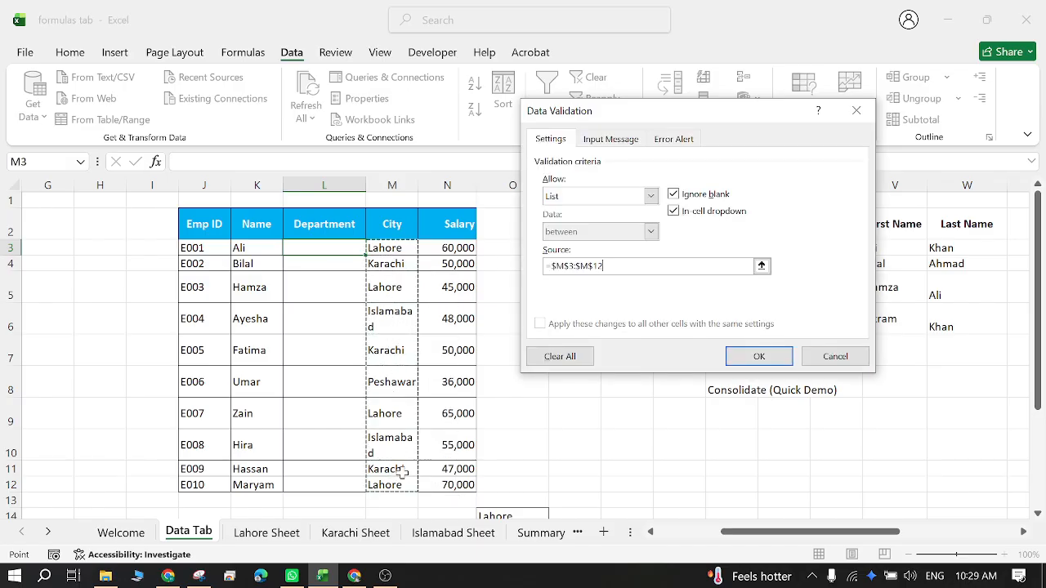
{"action": "key", "text": "Return"}
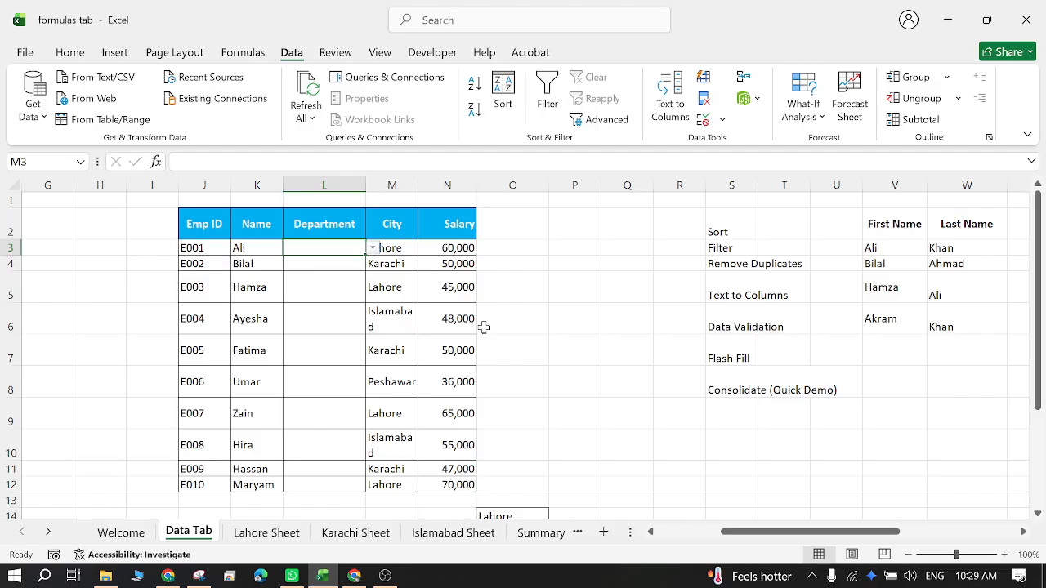
- Try the dropdown in Department cell L3 by choosing Lahore, and clear the cell again
{"action": "left_click", "coordinate": [372, 250]}
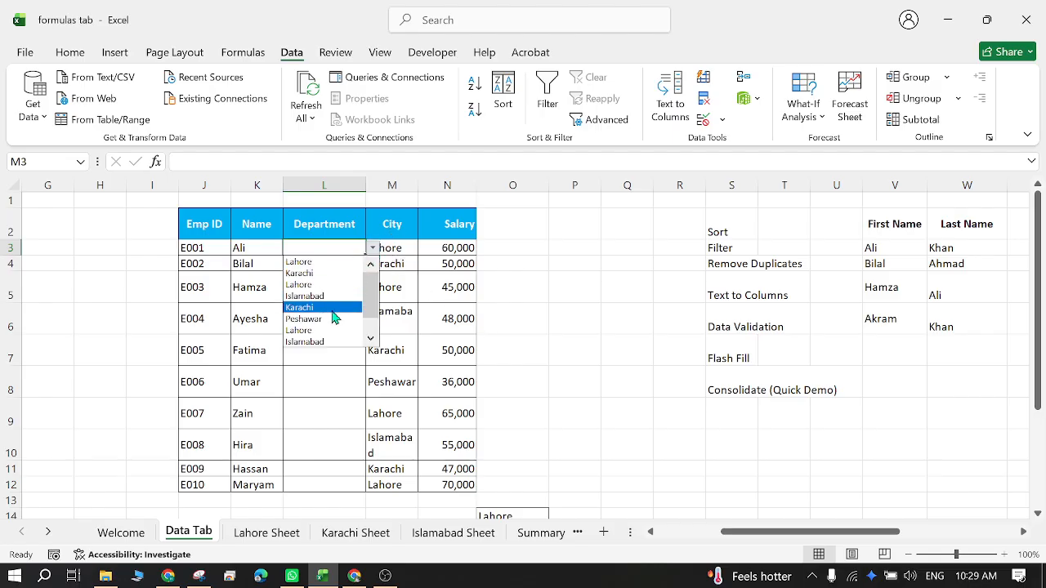
{"action": "left_click", "coordinate": [337, 262]}
{"action": "left_click", "coordinate": [372, 249]}
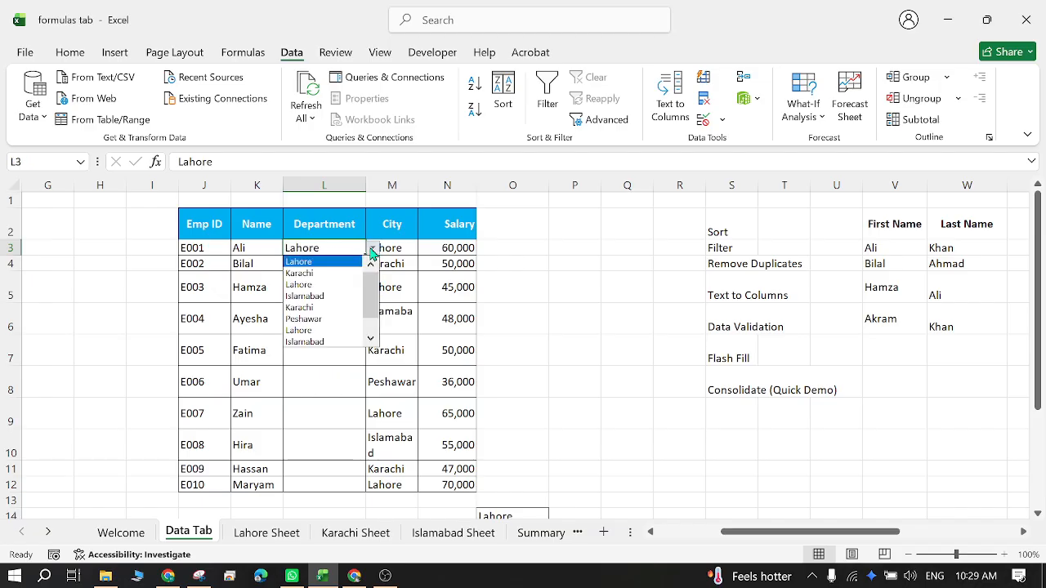
{"action": "left_click", "coordinate": [327, 280]}
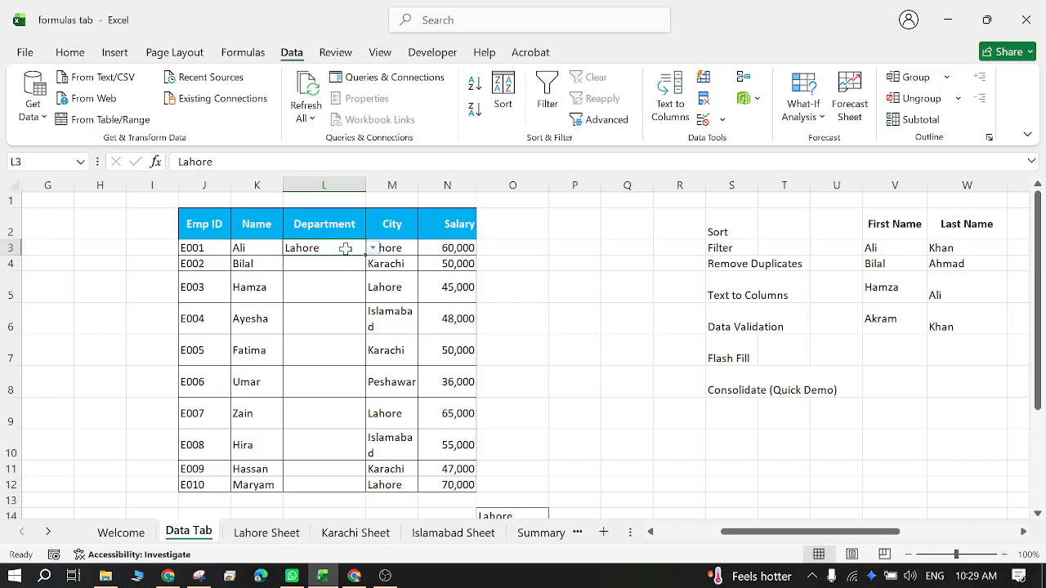
{"action": "key", "text": "Delete"}
- Replace the source of L3's Data Validation list with the entries HR,Accounts,Sales,IT
{"action": "left_click", "coordinate": [722, 121]}
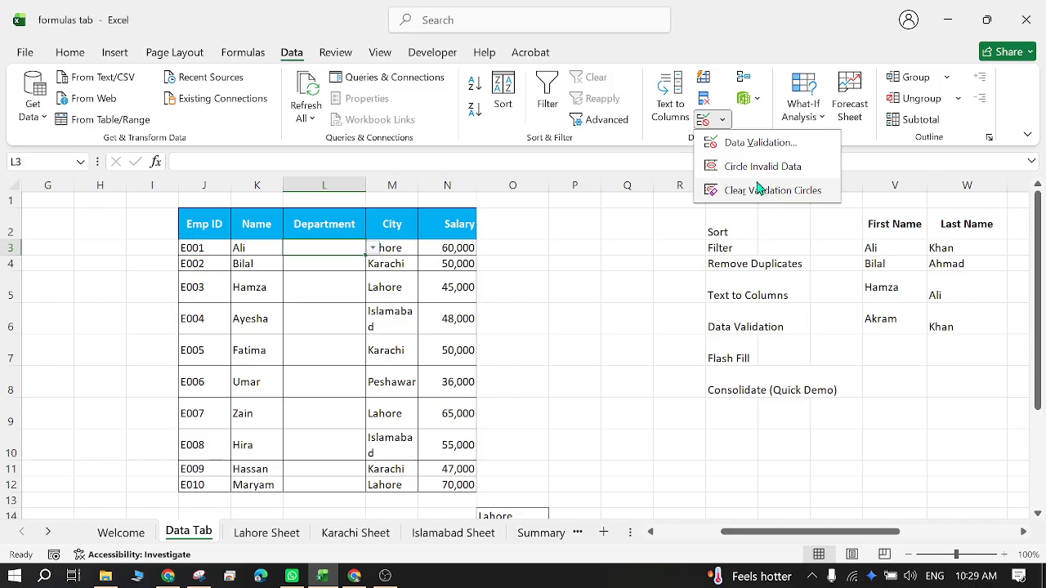
{"action": "left_click", "coordinate": [740, 142]}
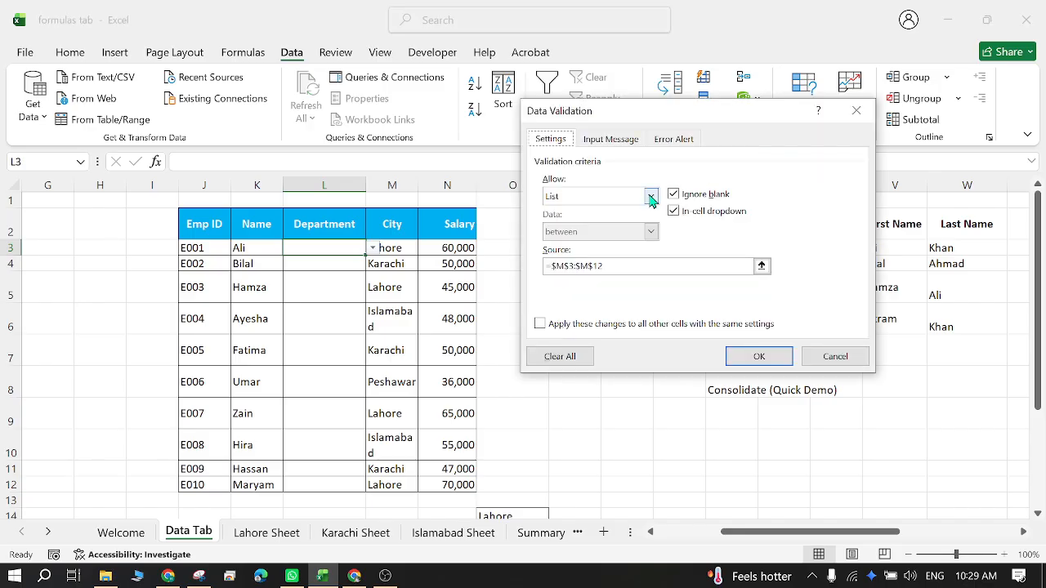
{"action": "left_click", "coordinate": [638, 265]}
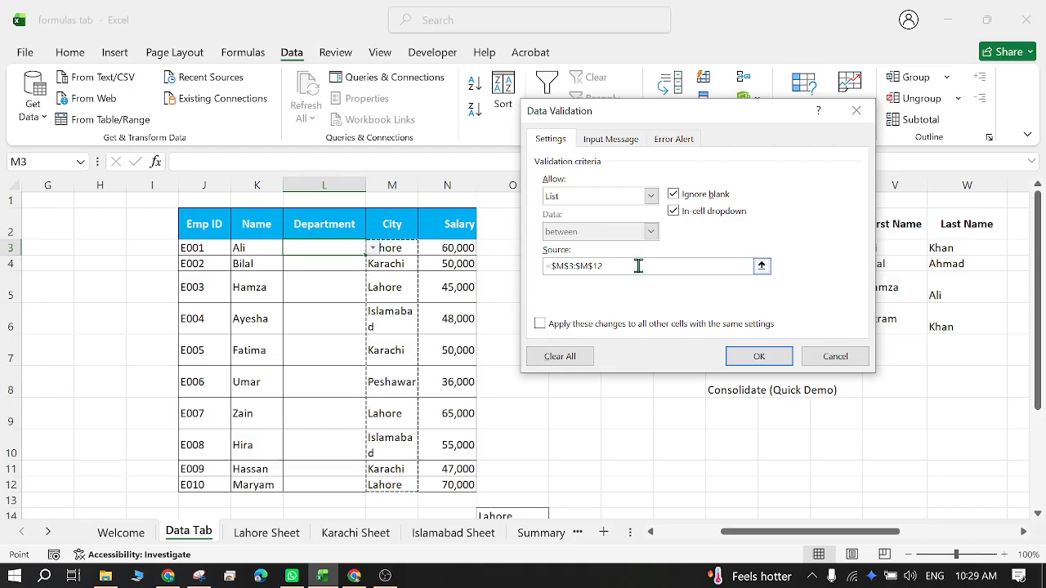
{"action": "key", "text": "BackSpace"}
{"action": "key", "text": "BackSpace"}
{"action": "key", "text": "BackSpace"}
{"action": "key", "text": "BackSpace"}
{"action": "key", "text": "BackSpace"}
{"action": "key", "text": "BackSpace"}
{"action": "key", "text": "BackSpace"}
{"action": "key", "text": "BackSpace"}
{"action": "key", "text": "BackSpace"}
{"action": "key", "text": "BackSpace"}
{"action": "key", "text": "BackSpace"}
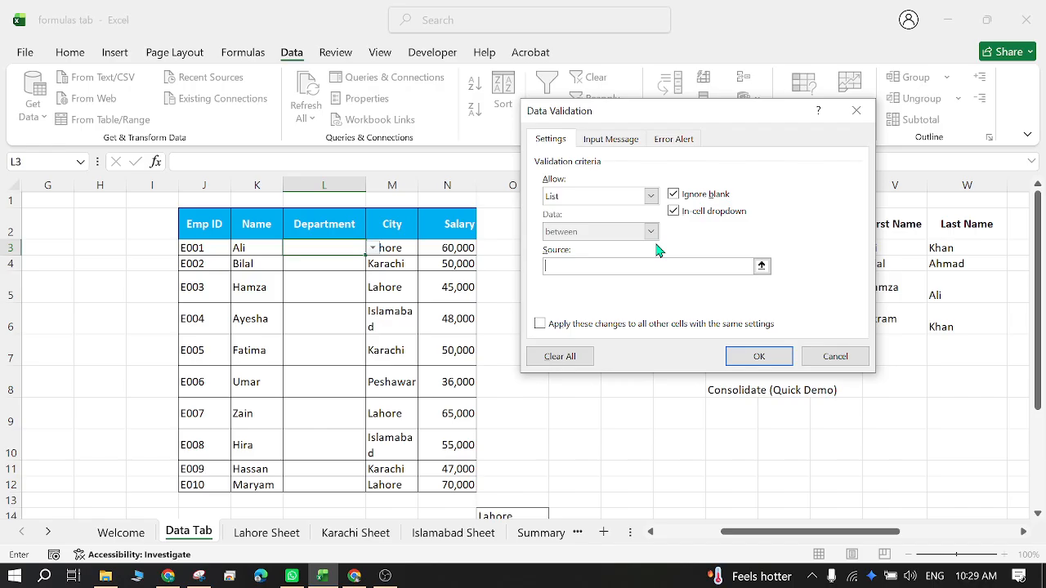
{"action": "key", "text": "Caps_Lock"}
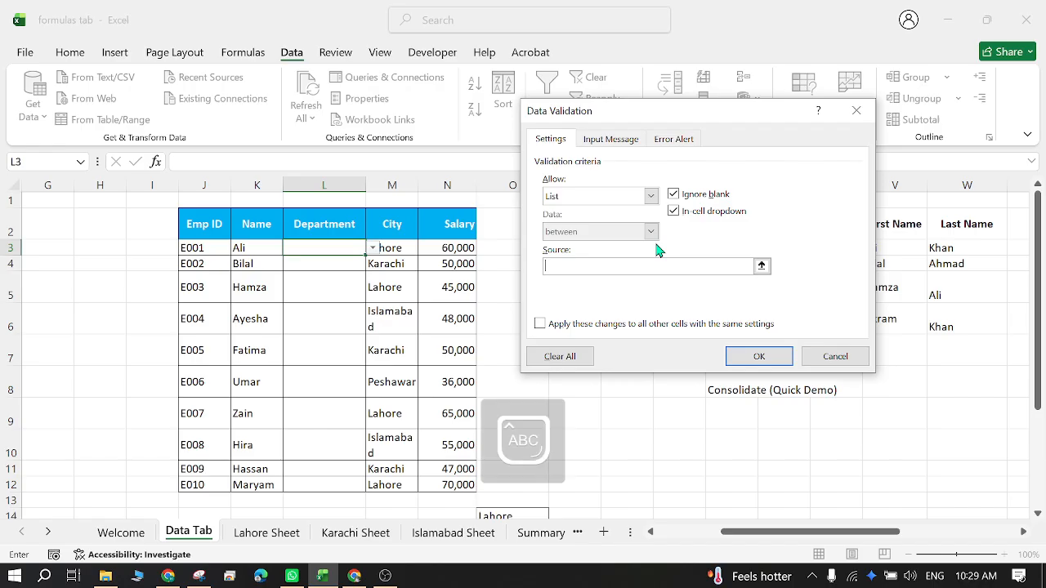
{"action": "type", "text": "HR,A"}
{"action": "key", "text": "Caps_Lock"}
{"action": "type", "text": "ccounts,Sales,"}
{"action": "key", "text": "Caps_Lock"}
{"action": "type", "text": "IT"}
{"action": "key", "text": "Caps_Lock"}
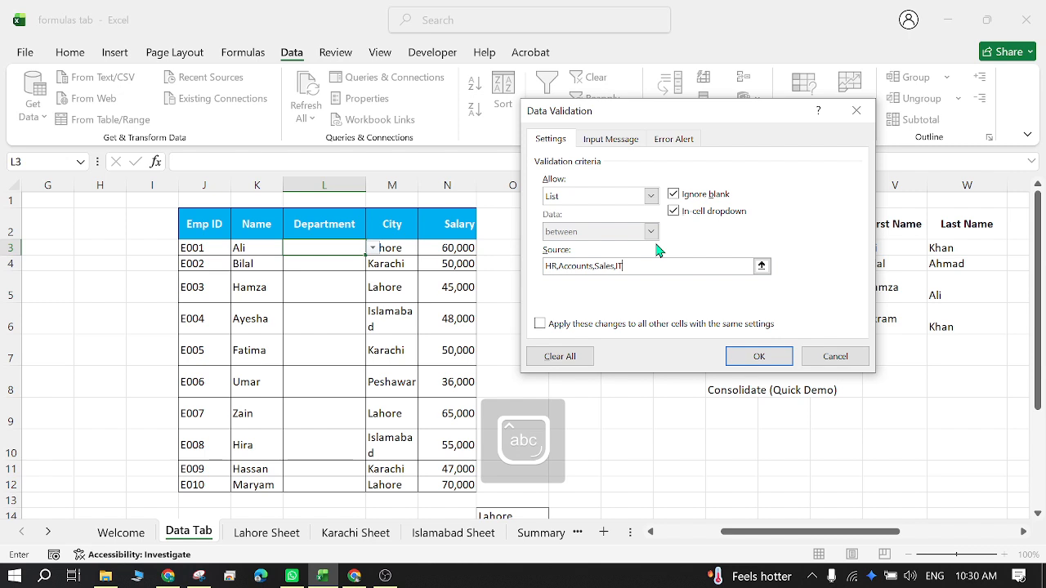
{"action": "left_click", "coordinate": [743, 356]}
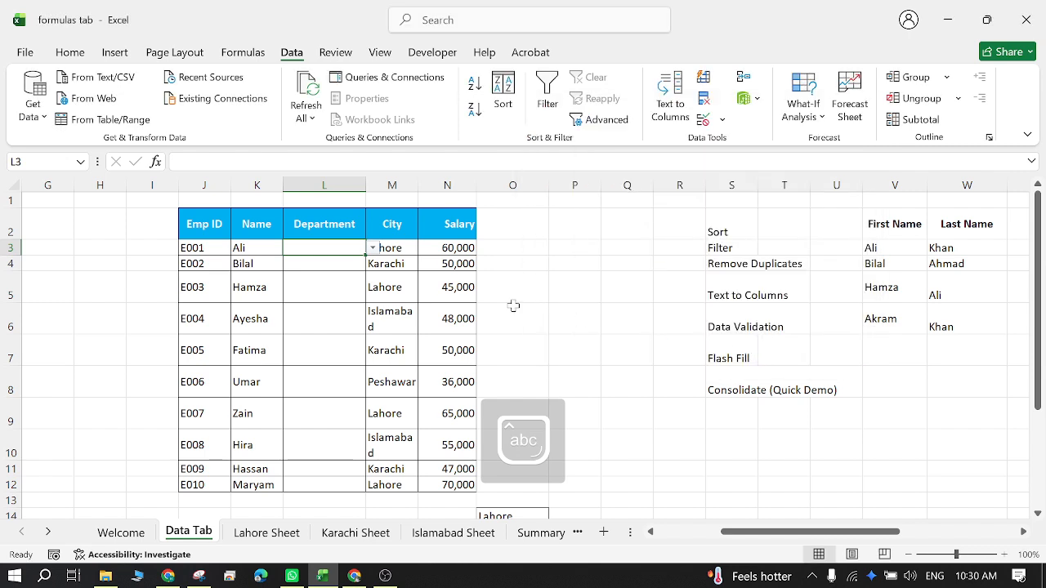
- Choose HR from the dropdown in L3 and fill it down to L12, clearing the copied values from L4:L12
{"action": "left_click", "coordinate": [373, 248]}
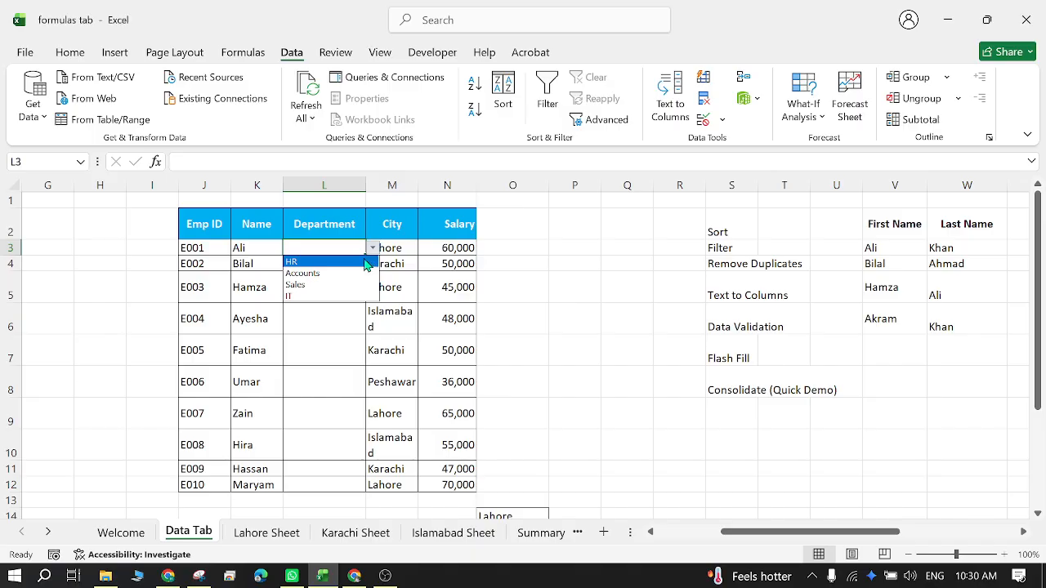
{"action": "left_click", "coordinate": [350, 262]}
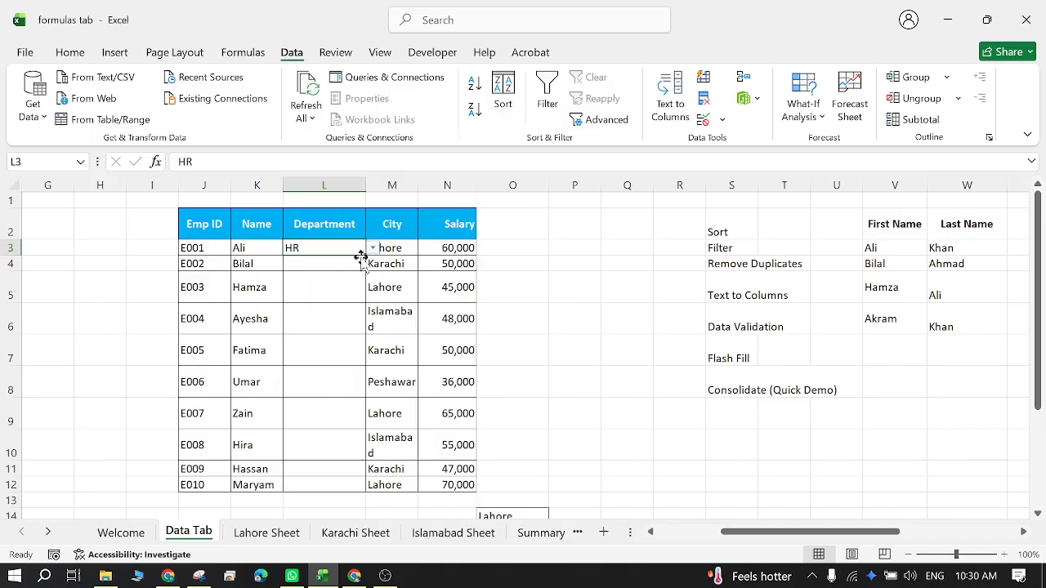
{"action": "left_click_drag", "start_coordinate": [365, 255], "coordinate": [333, 488]}
{"action": "left_click_drag", "start_coordinate": [323, 263], "coordinate": [327, 474]}
{"action": "key", "text": "Delete"}
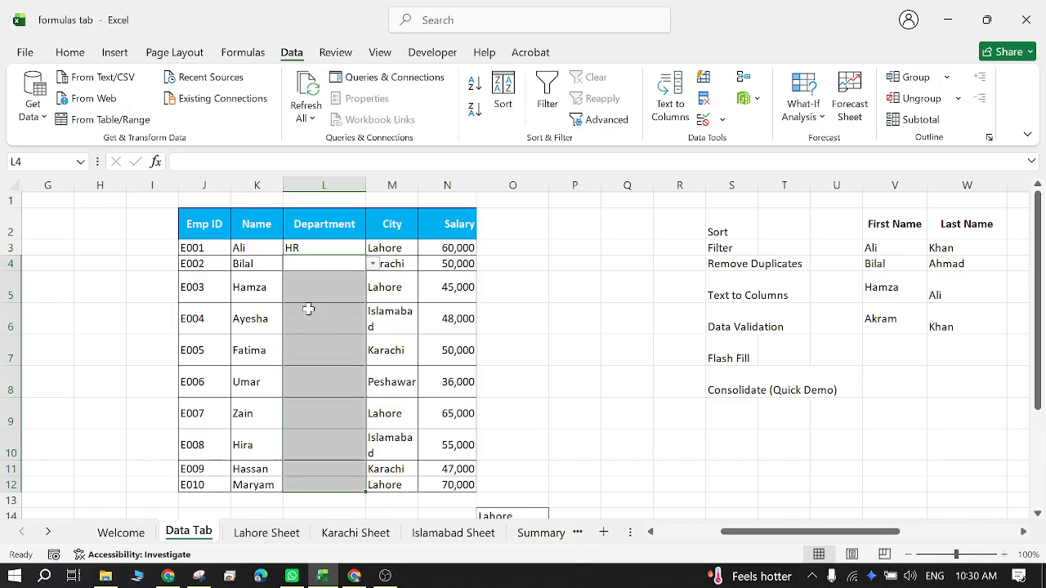
- Choose departments from the dropdowns: Accounts in L4, Accounts in L5 and Sales in L6
{"action": "left_click", "coordinate": [318, 263]}
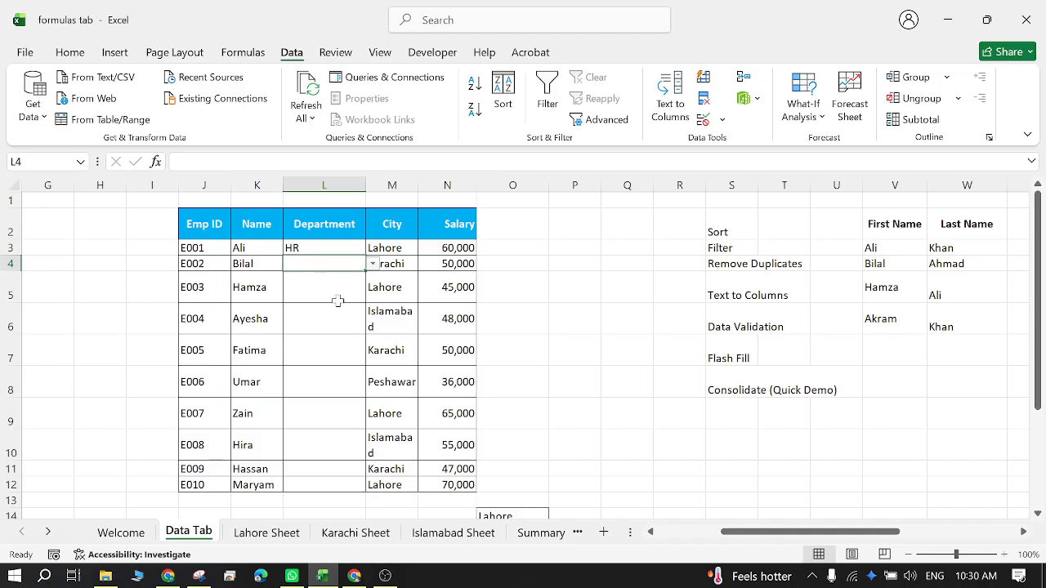
{"action": "left_click", "coordinate": [371, 265]}
{"action": "left_click", "coordinate": [327, 289]}
{"action": "left_click", "coordinate": [327, 289]}
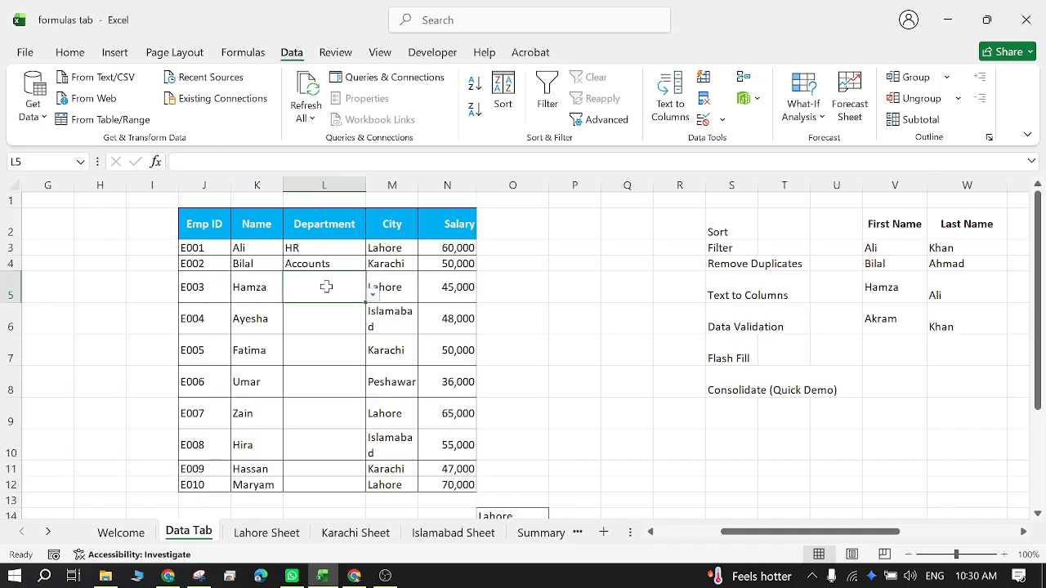
{"action": "left_click", "coordinate": [372, 295]}
{"action": "left_click", "coordinate": [348, 320]}
{"action": "left_click", "coordinate": [327, 319]}
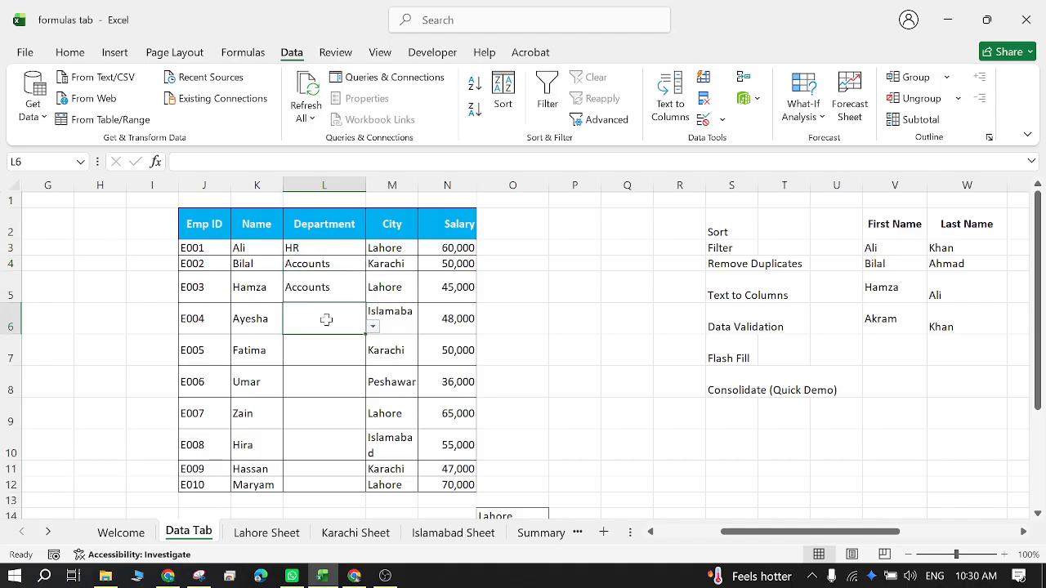
{"action": "left_click", "coordinate": [372, 327]}
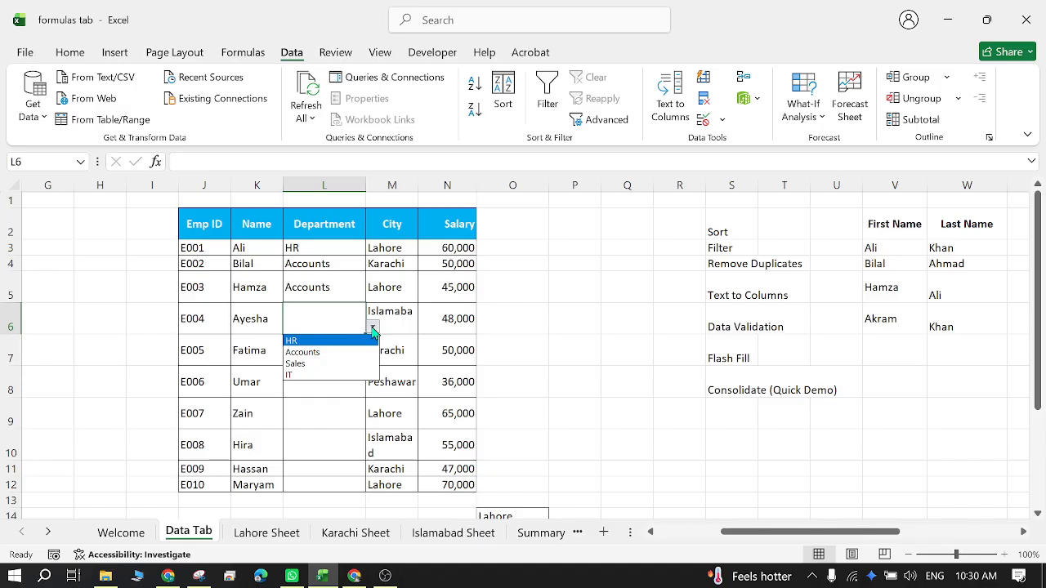
{"action": "left_click", "coordinate": [332, 364]}
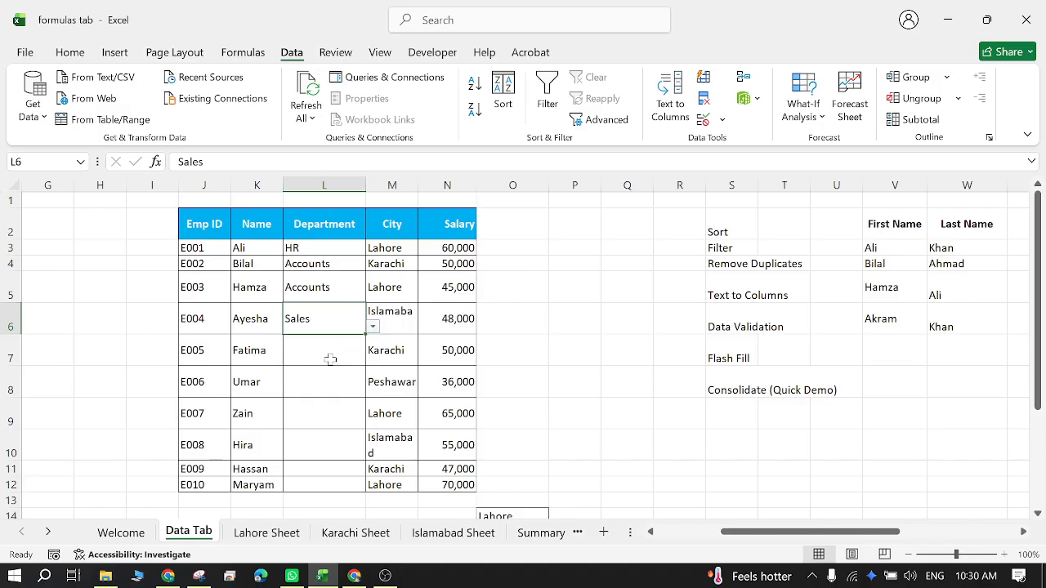
- Try to enter the unlisted department MARKETING in L7, retry it once, and cancel the entry
{"action": "left_click", "coordinate": [330, 358]}
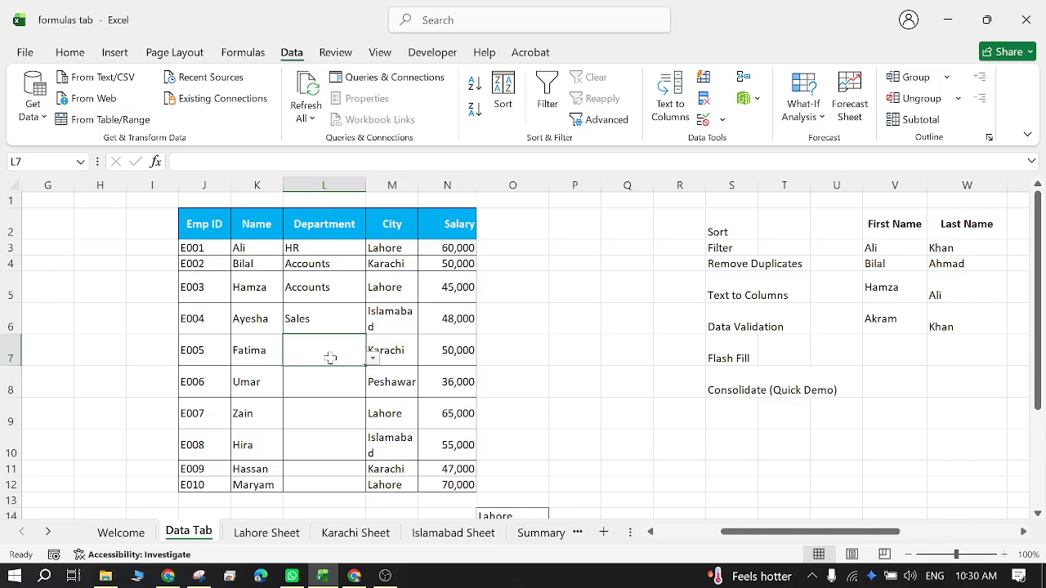
{"action": "key", "text": "Caps_Lock"}
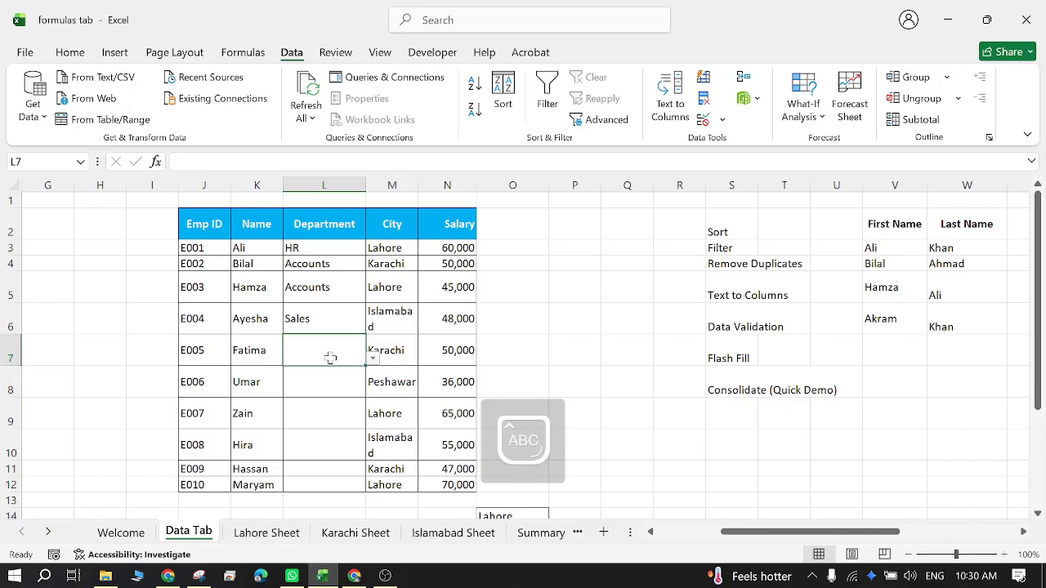
{"action": "type", "text": "MA"}
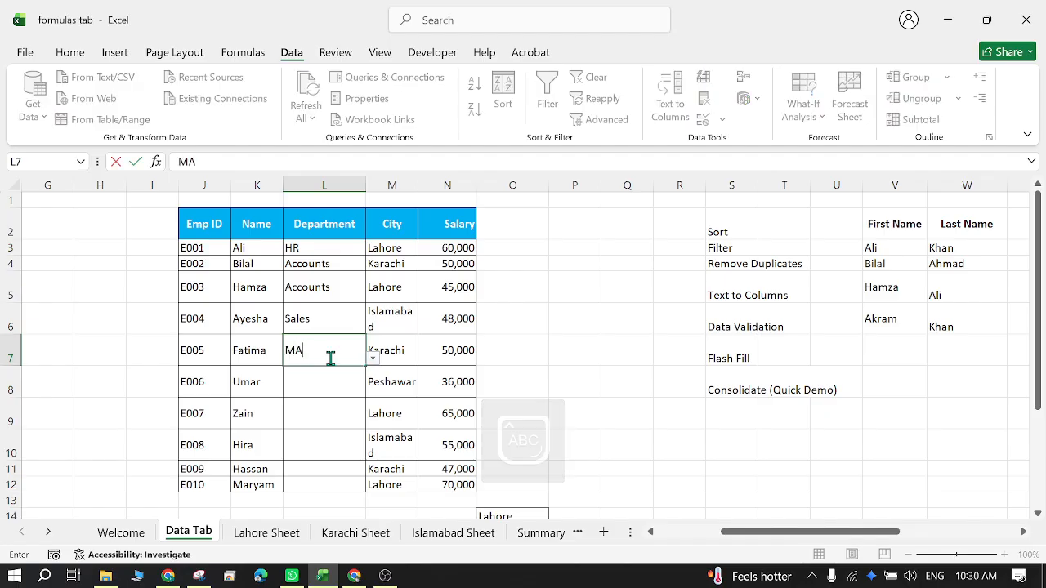
{"action": "type", "text": "RKETING"}
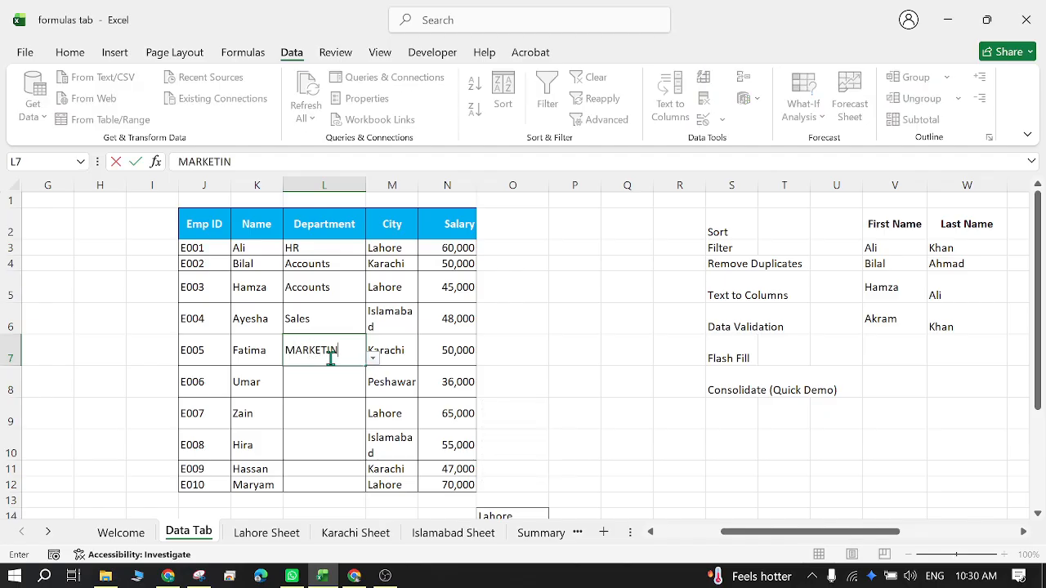
{"action": "key", "text": "Return"}
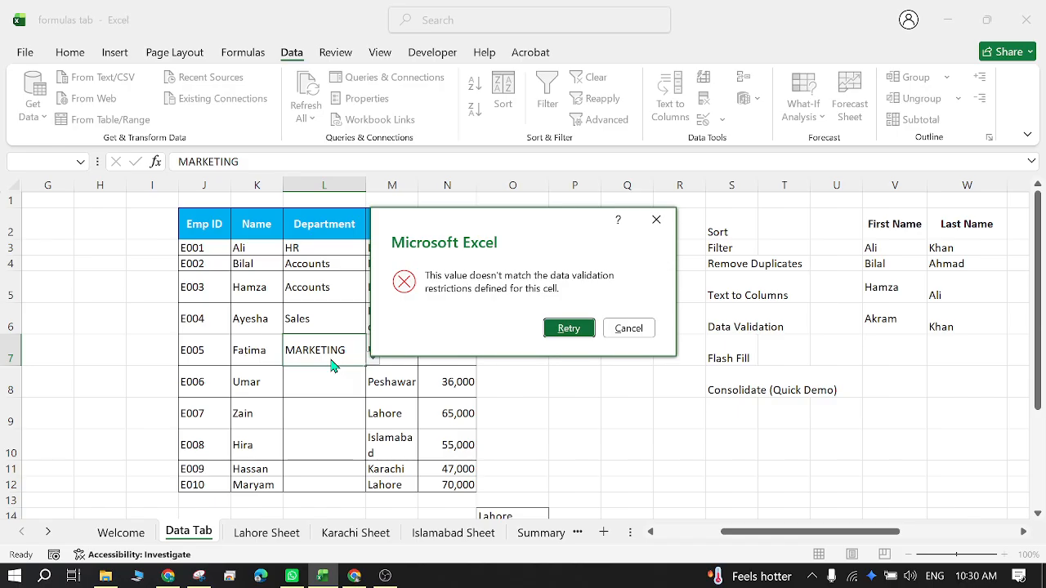
{"action": "left_click", "coordinate": [566, 327]}
{"action": "key", "text": "Return"}
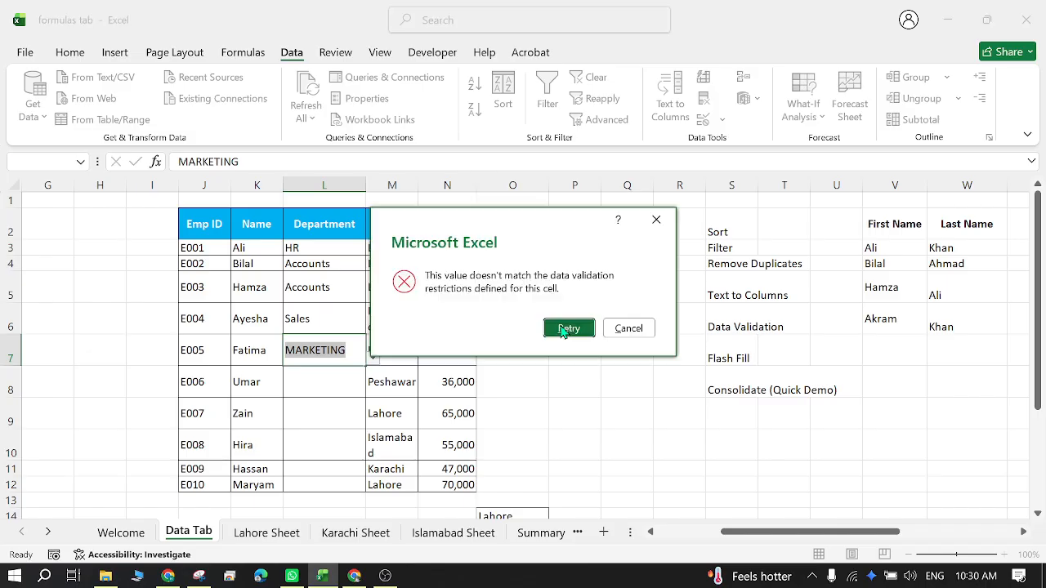
{"action": "left_click", "coordinate": [625, 330]}
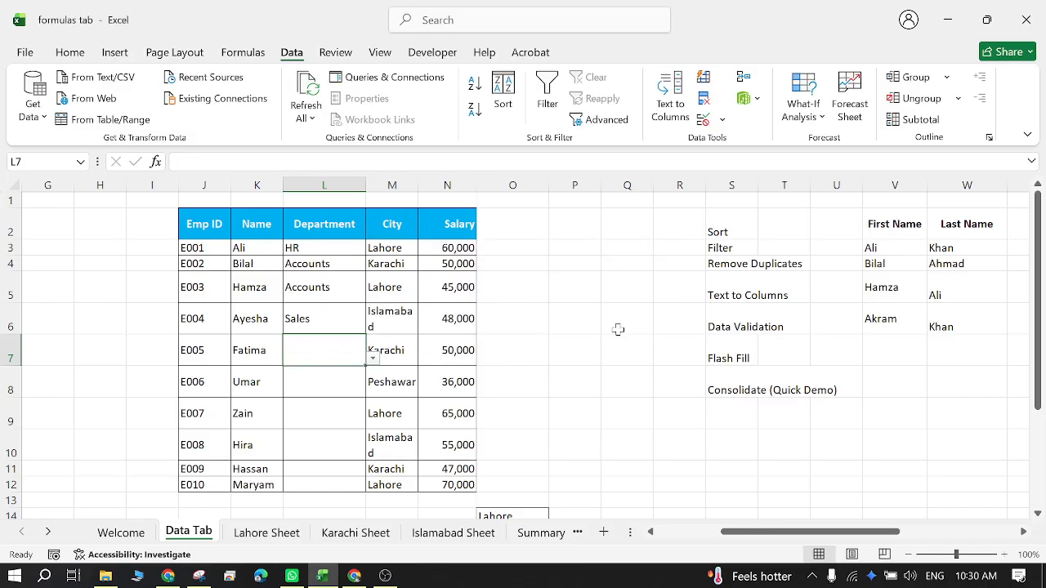
- Test the validation in L7 again with the value MARKETING and discard the entry
{"action": "left_click", "coordinate": [322, 388]}
{"action": "left_click", "coordinate": [336, 350]}
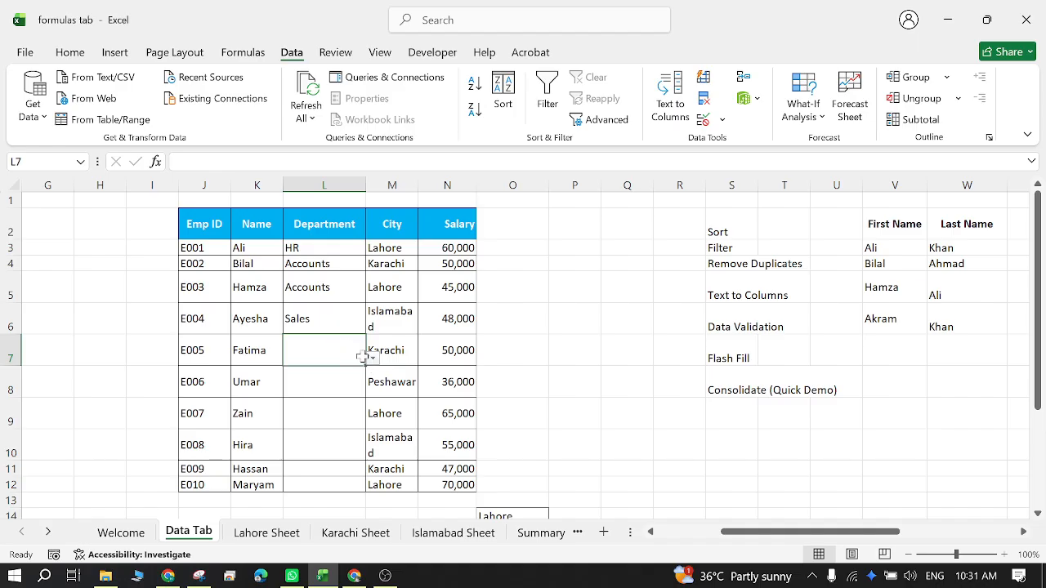
{"action": "type", "text": "MARKETING"}
{"action": "key", "text": "ctrl+Return"}
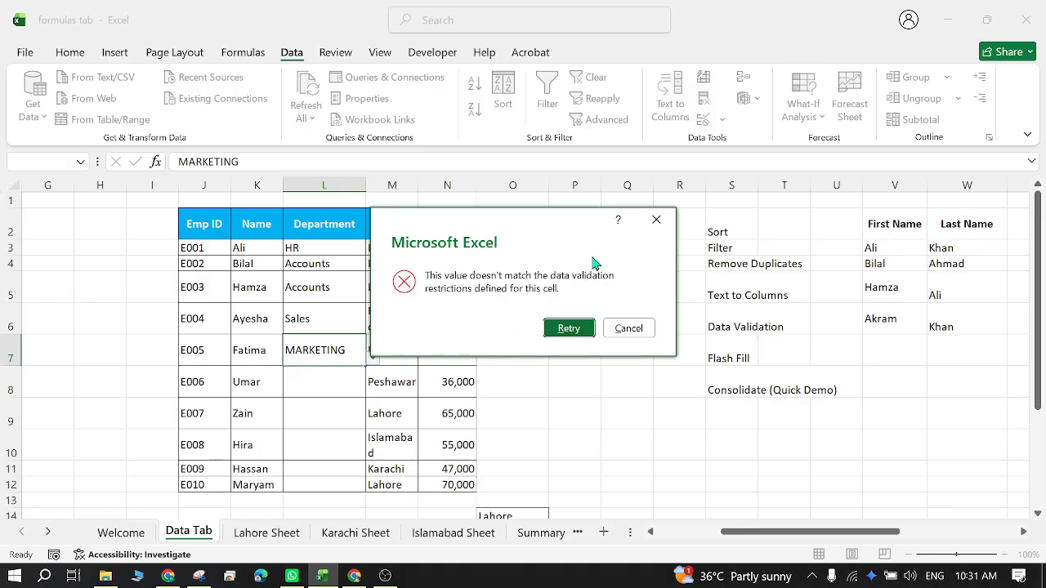
{"action": "left_click", "coordinate": [629, 328]}
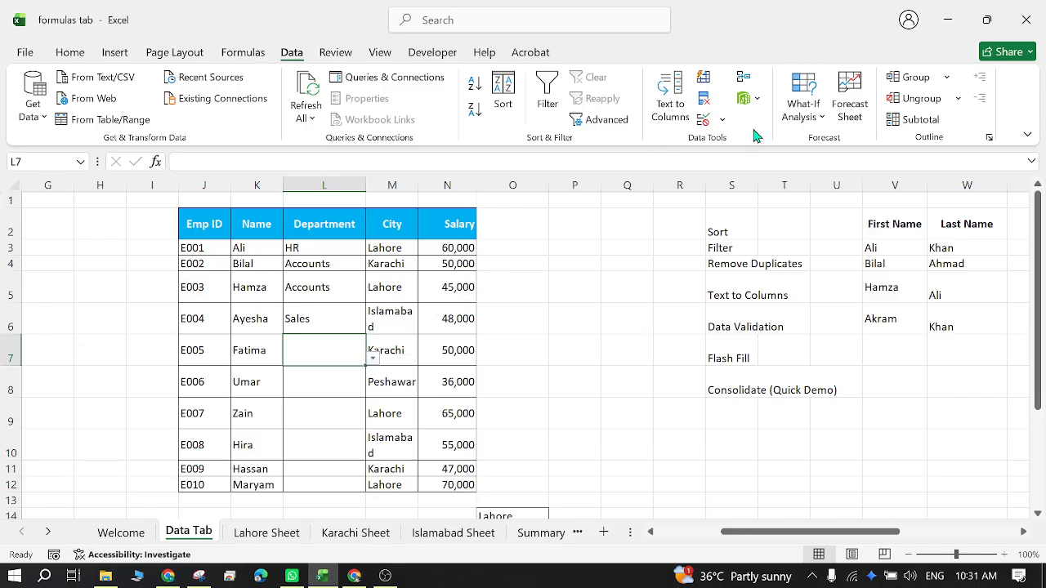
- Give the Data Validation of cell L7 an input message with the title "DEparments"
{"action": "left_click", "coordinate": [723, 120]}
{"action": "left_click", "coordinate": [737, 143]}
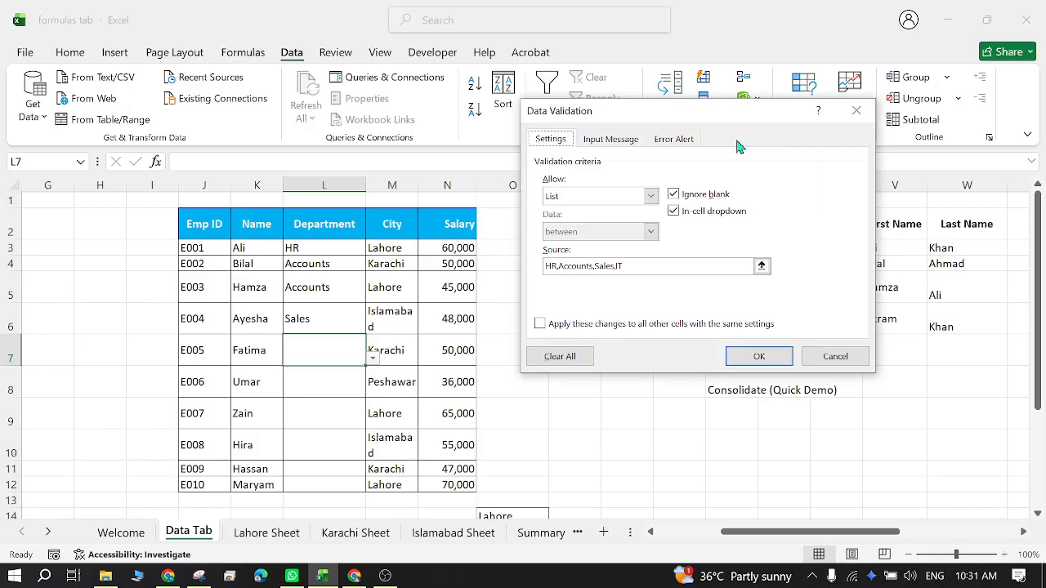
{"action": "left_click", "coordinate": [611, 141]}
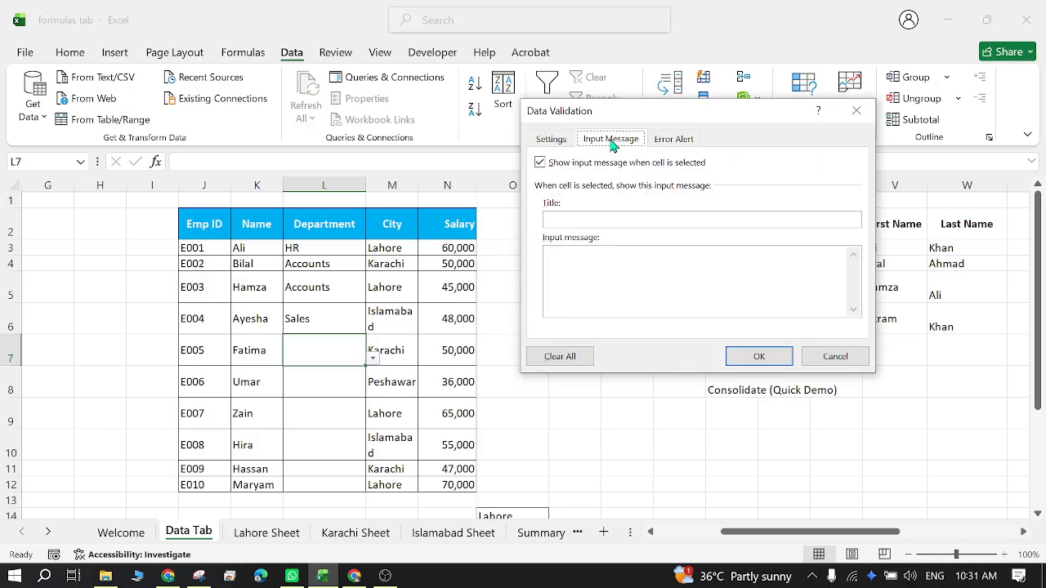
{"action": "left_click", "coordinate": [627, 219]}
{"action": "type", "text": "D"}
{"action": "type", "text": "Fparme"}
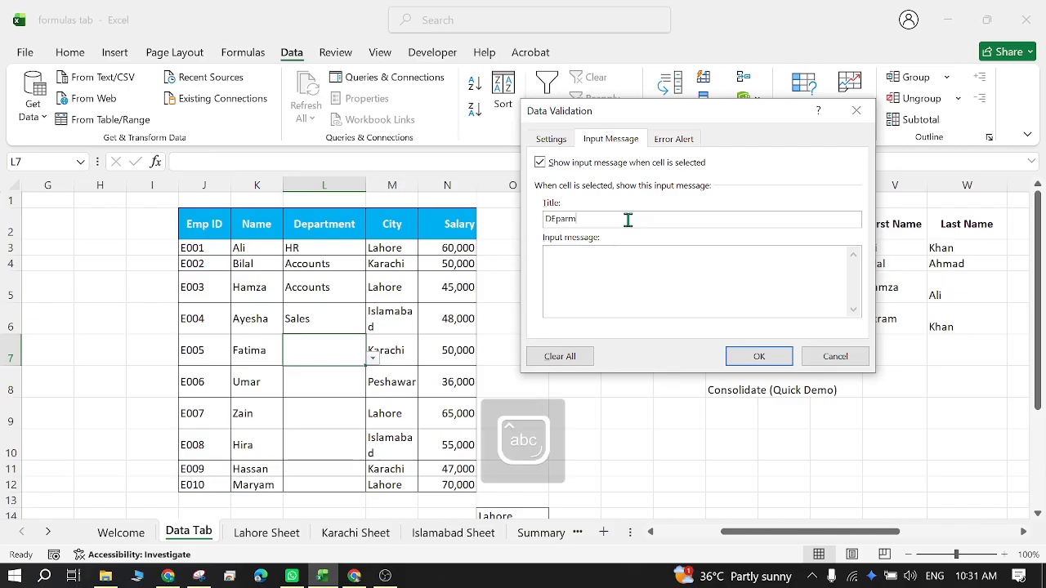
{"action": "type", "text": "nt"}
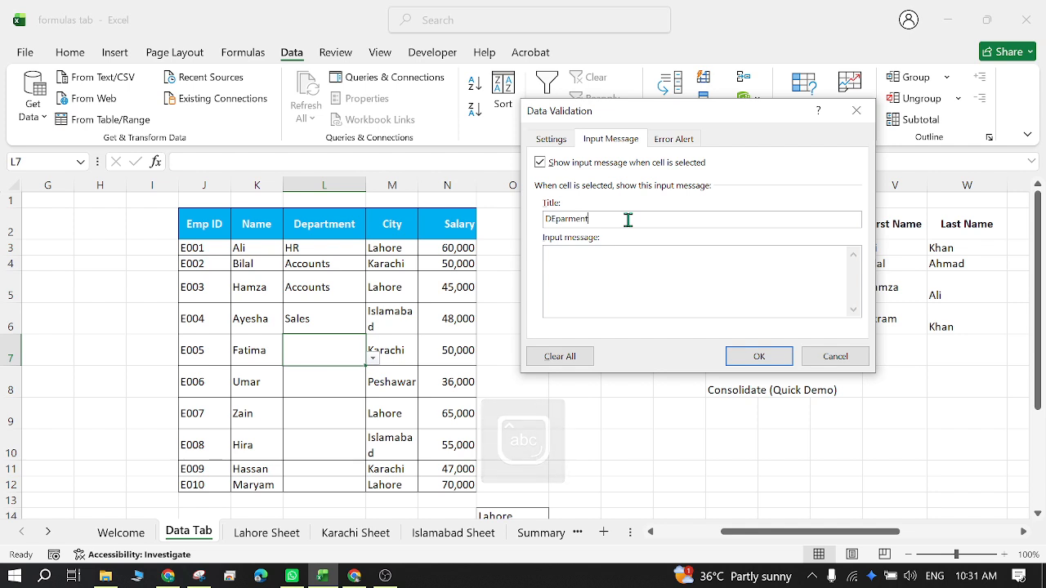
{"action": "type", "text": "s"}
- Enter the input message "Write only available Deparments in Company" for cell L7 and apply the validation settings
{"action": "left_click", "coordinate": [613, 262]}
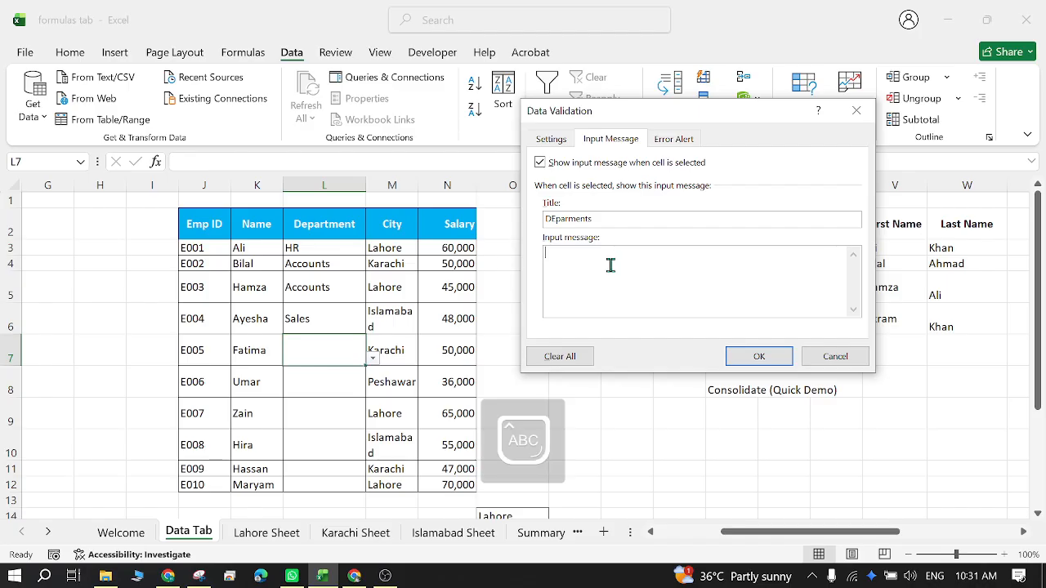
{"action": "type", "text": "O"}
{"action": "key", "text": "BackSpace"}
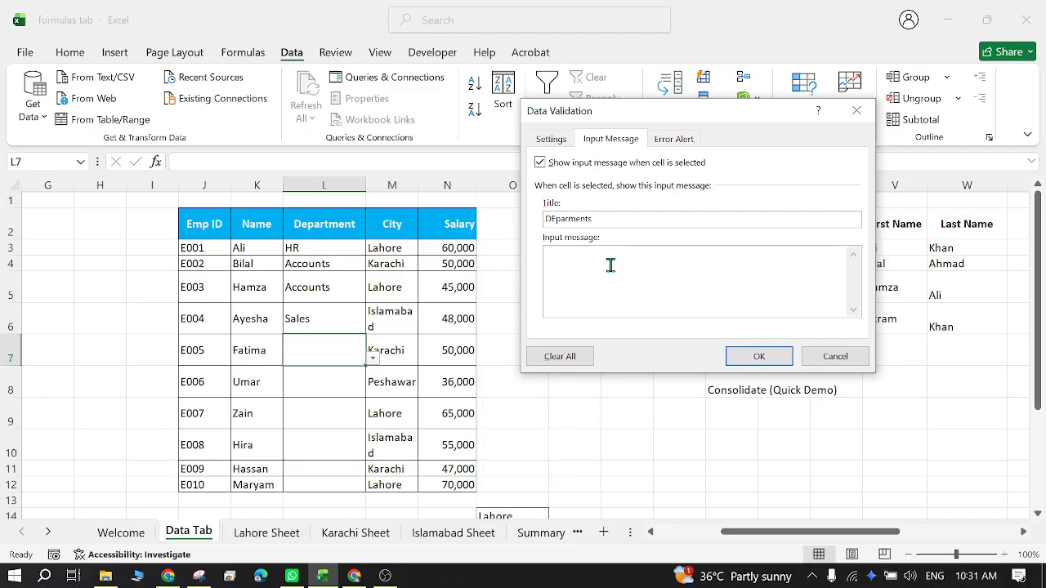
{"action": "type", "text": "Write"}
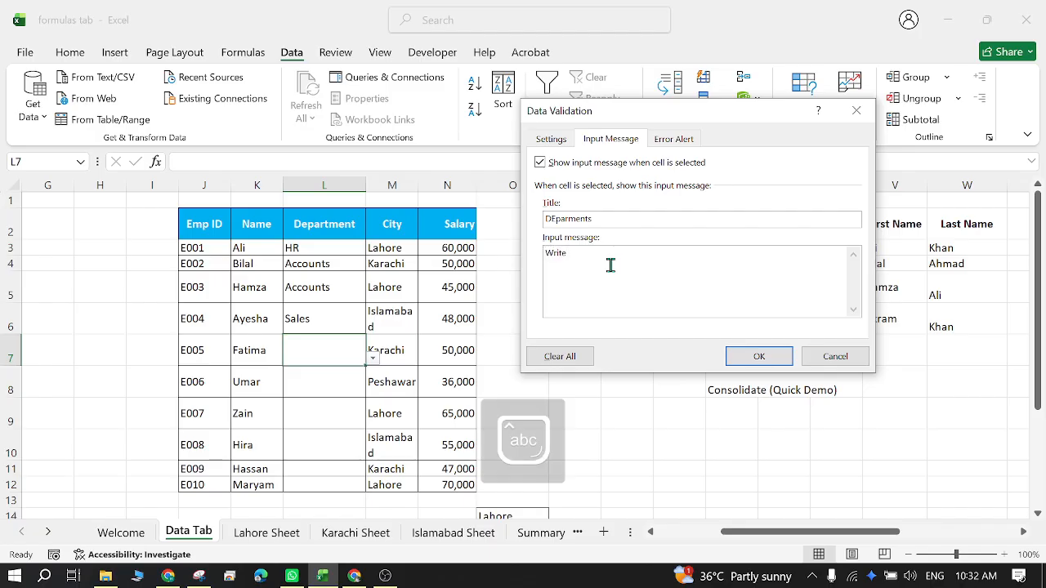
{"action": "type", "text": " only a"}
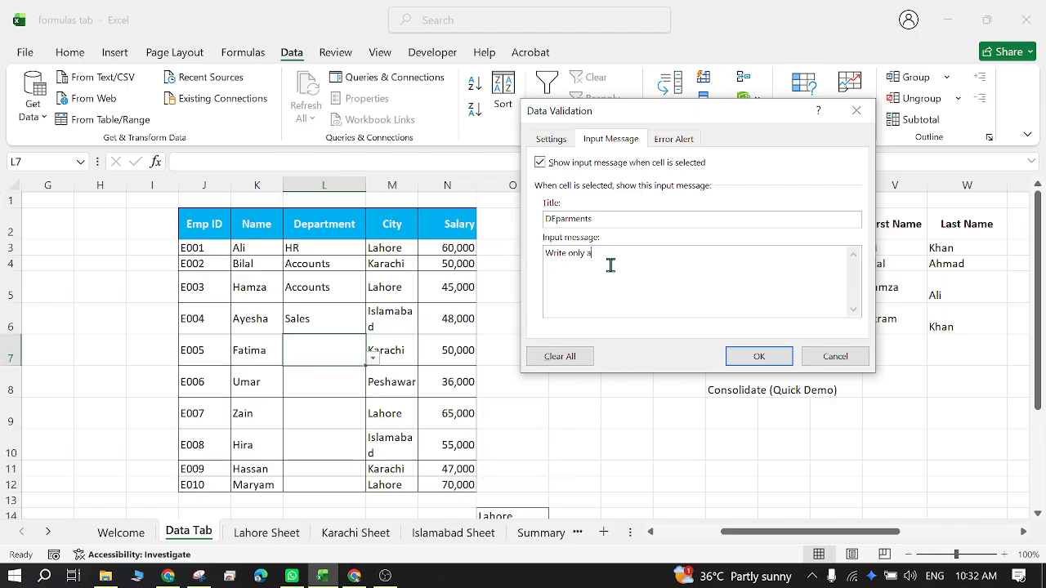
{"action": "type", "text": "vailable D"}
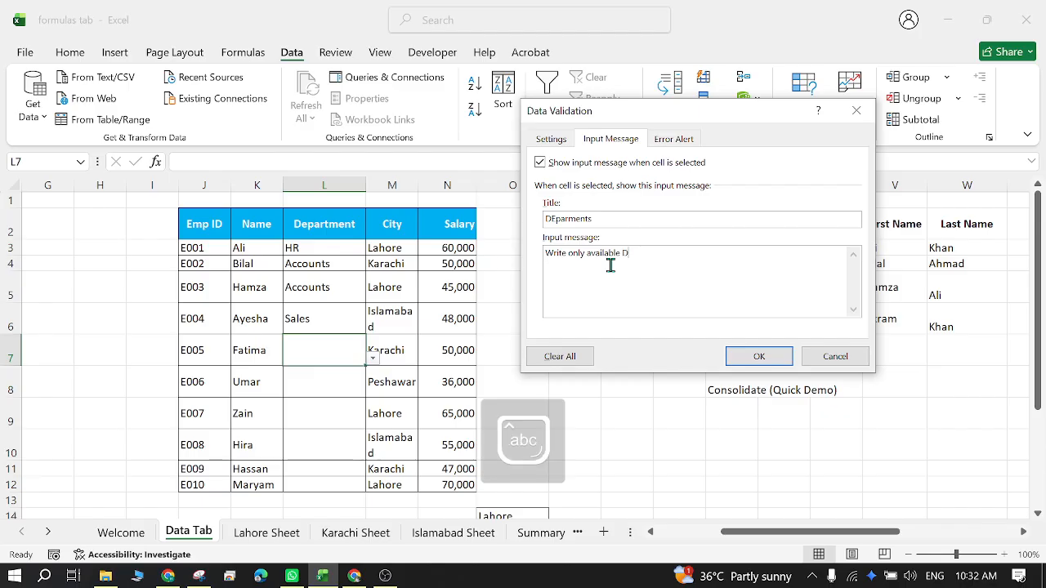
{"action": "type", "text": "eparmen"}
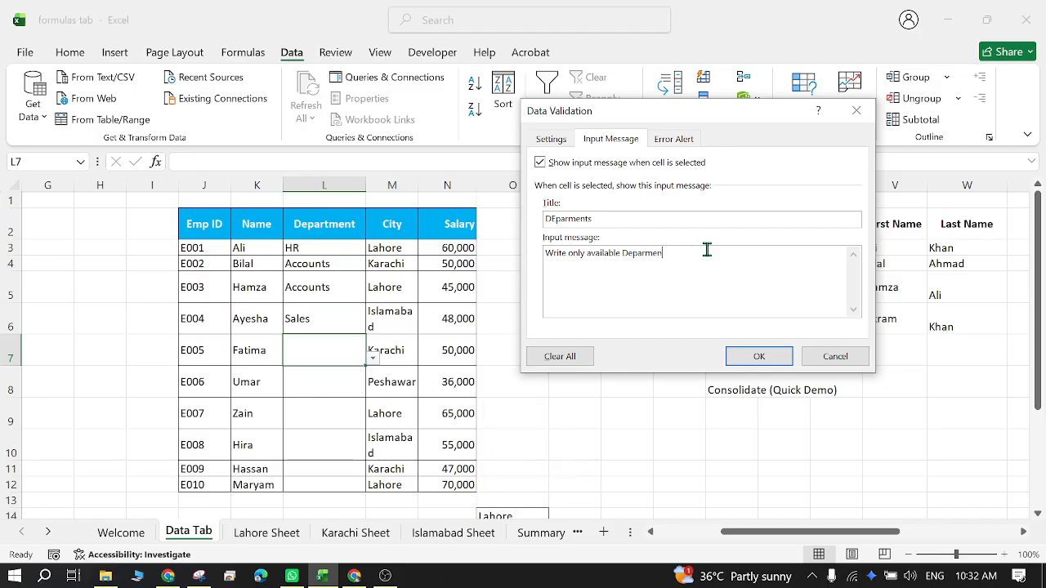
{"action": "type", "text": "ts in Company"}
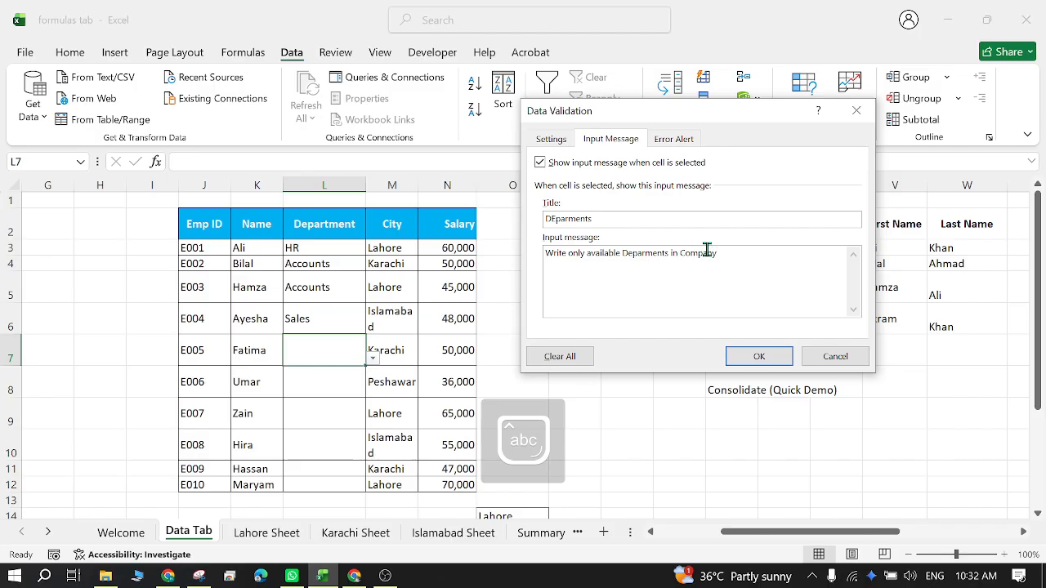
{"action": "left_click", "coordinate": [753, 355]}
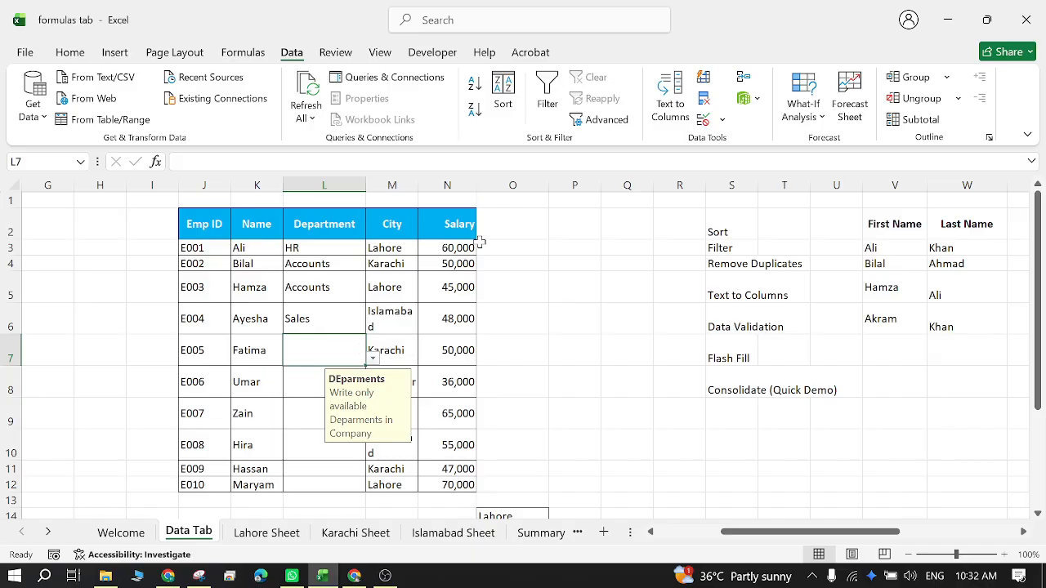
- Reopen the Data Validation of cell L7 and give its Stop error alert the title "Wrong Deparment"
{"action": "left_click", "coordinate": [373, 357]}
{"action": "left_click", "coordinate": [372, 358]}
{"action": "left_click", "coordinate": [723, 120]}
{"action": "left_click", "coordinate": [722, 121]}
{"action": "left_click", "coordinate": [723, 120]}
{"action": "left_click", "coordinate": [752, 144]}
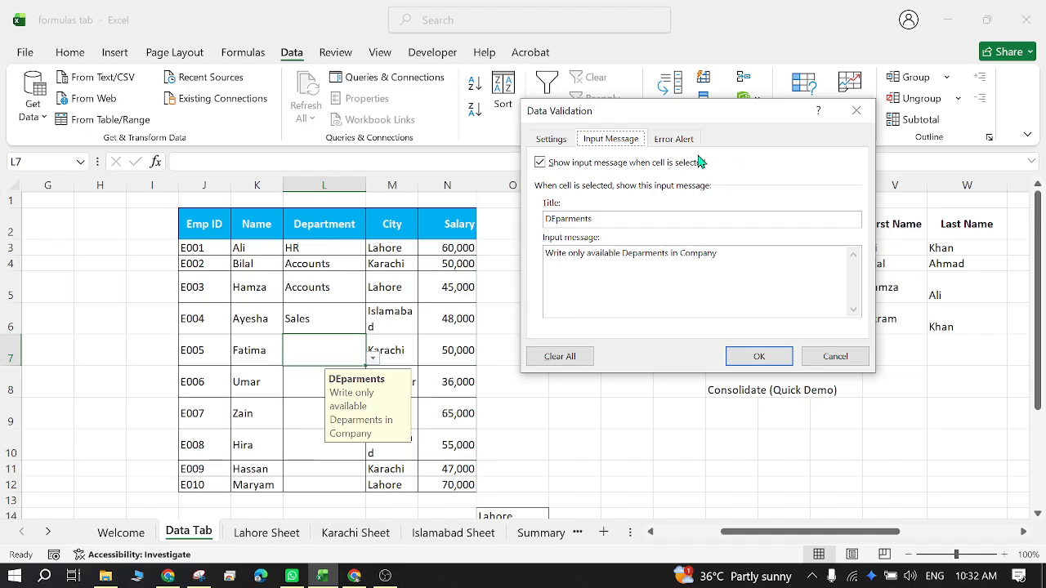
{"action": "left_click", "coordinate": [675, 141]}
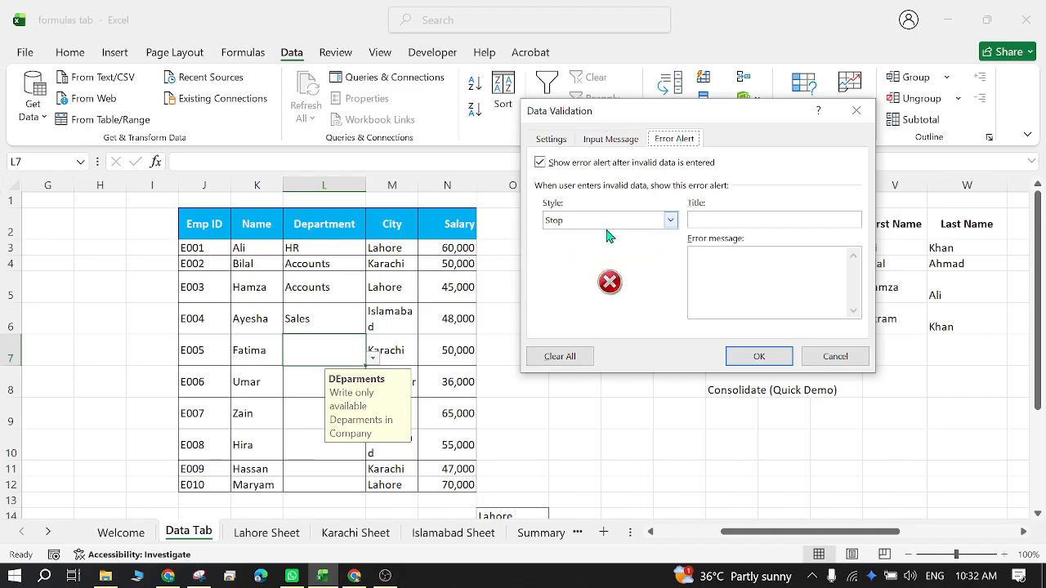
{"action": "left_click", "coordinate": [713, 224]}
{"action": "type", "text": "Deparment"}
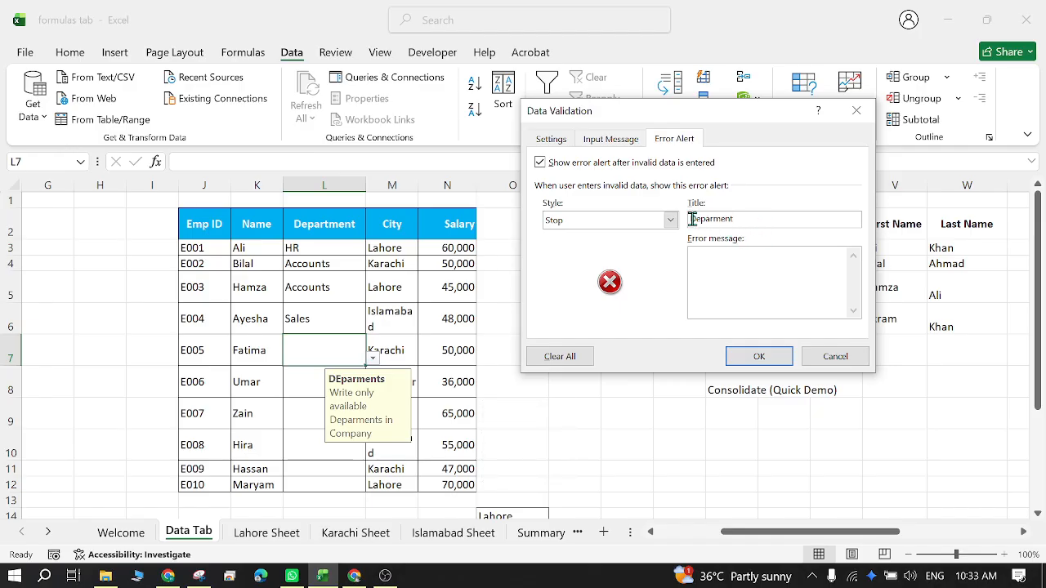
{"action": "key", "text": "Caps_Lock"}
{"action": "key", "text": "Caps_Lock"}
{"action": "type", "text": "Wrong"}
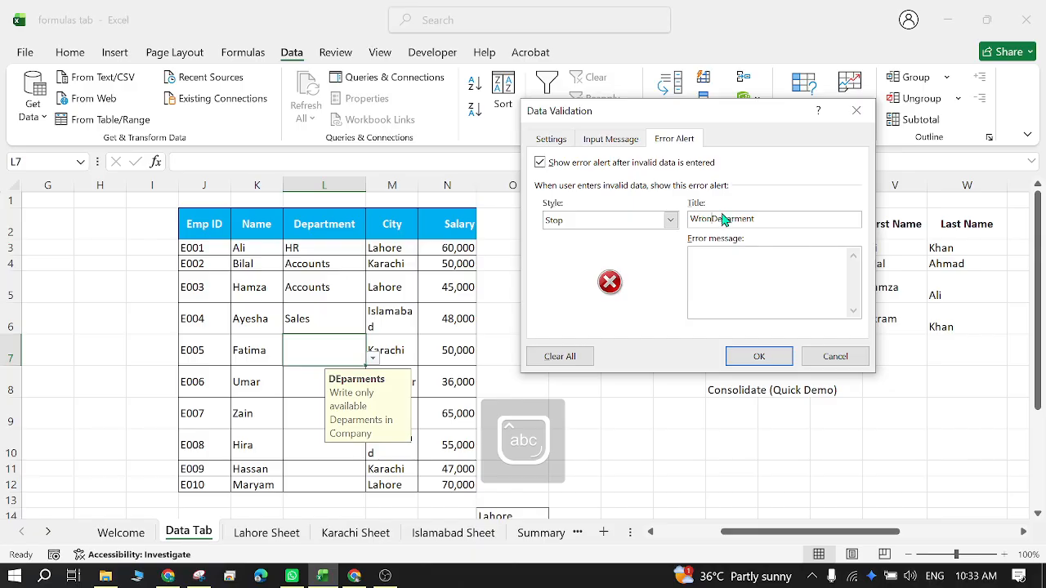
- Enter the Urdu error message "صرف کمپنی میں موجود ڈپارٹمنٹ کا انتخاب کریں" for the error alert
{"action": "left_click", "coordinate": [743, 273]}
{"action": "key", "text": "Caps_Lock"}
{"action": "key", "text": "super+space"}
{"action": "type", "text": "صرف"}
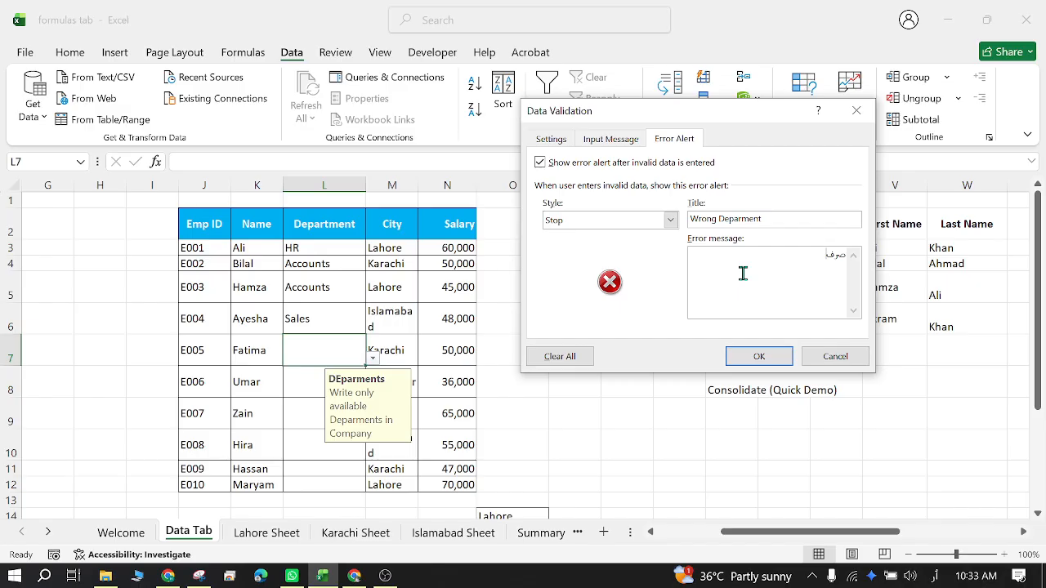
{"action": "type", "text": " کمپنی میں موجود ڈ"}
{"action": "type", "text": "پارٹمنٹ کا انتخاب کریں"}
- Replace the error alert's title with "غلط ڈیپارٹمنٹ", correct the department word in the message to "ڈیپارٹمنٹ", and apply the validation
{"action": "left_click_drag", "start_coordinate": [764, 219], "coordinate": [677, 223]}
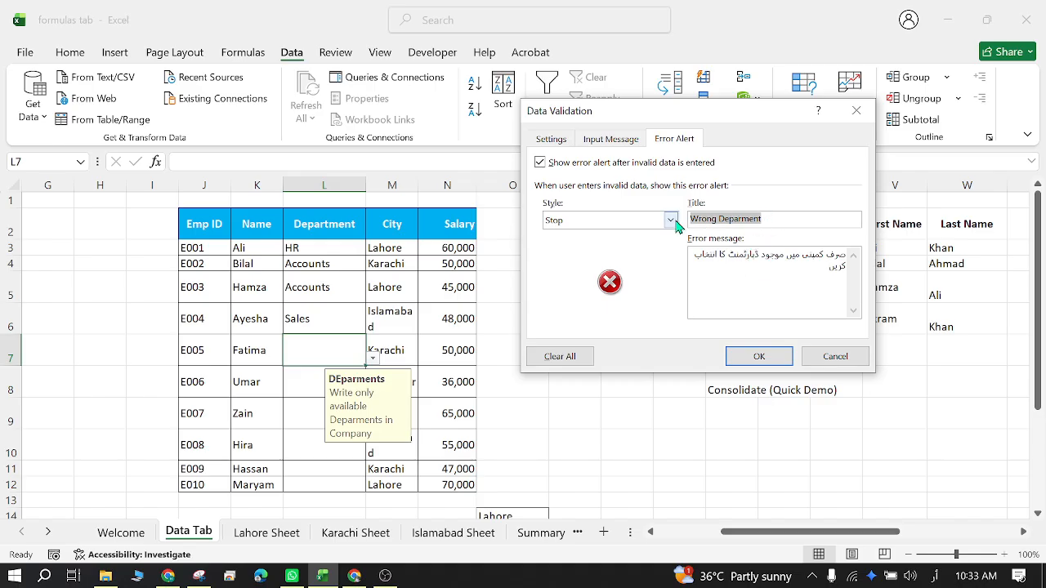
{"action": "type", "text": "غلط"}
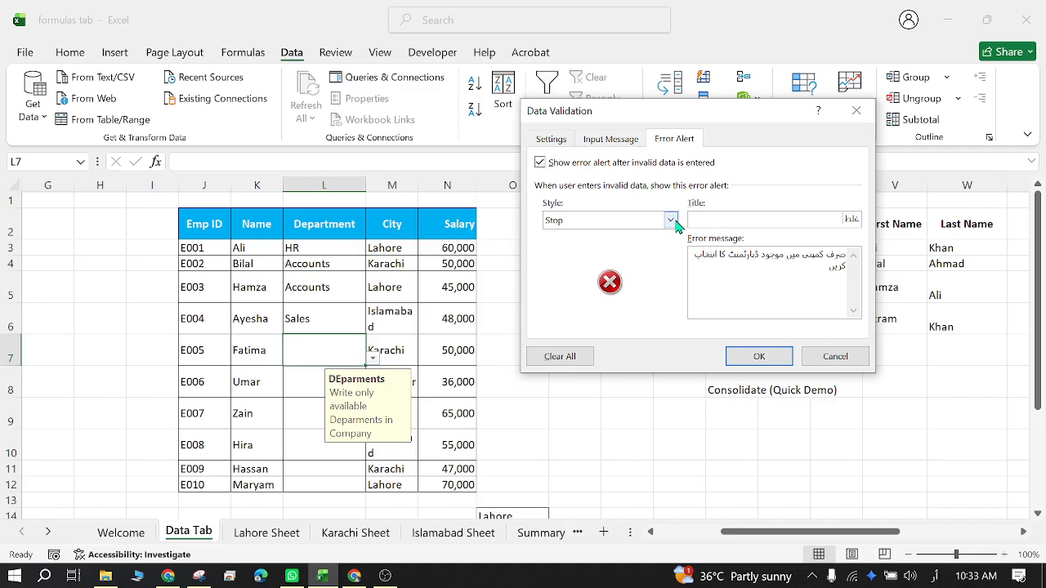
{"action": "type", "text": " ڈیپارٹمنٹ"}
{"action": "key", "text": "BackSpace"}
{"action": "type", "text": "ٹی"}
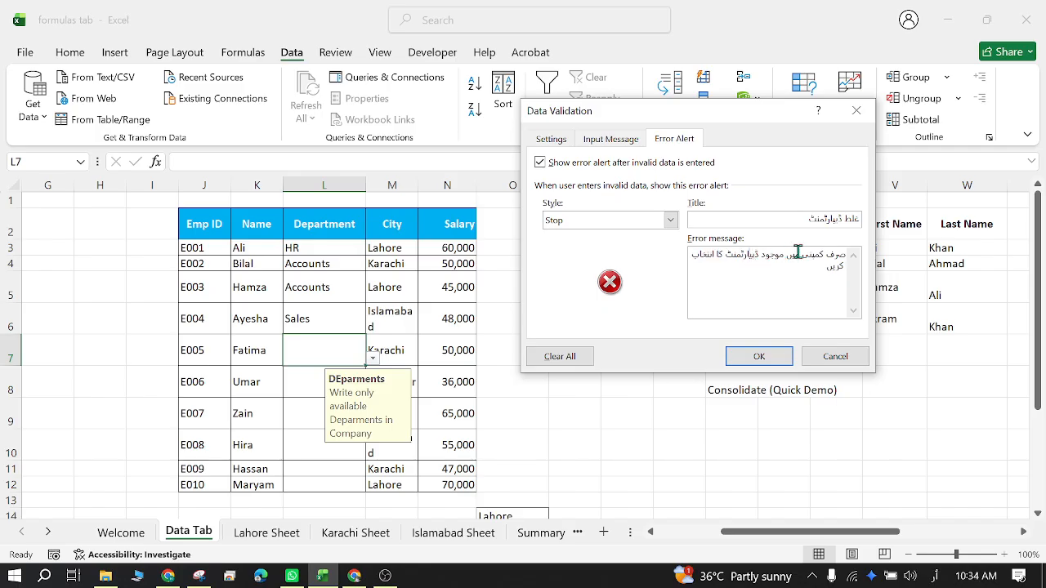
{"action": "key", "text": "BackSpace"}
{"action": "left_click", "coordinate": [746, 352]}
- Test the error alert by trying to enter the unlisted department Marketing in cell L7
{"action": "left_click", "coordinate": [513, 373]}
{"action": "left_click", "coordinate": [341, 351]}
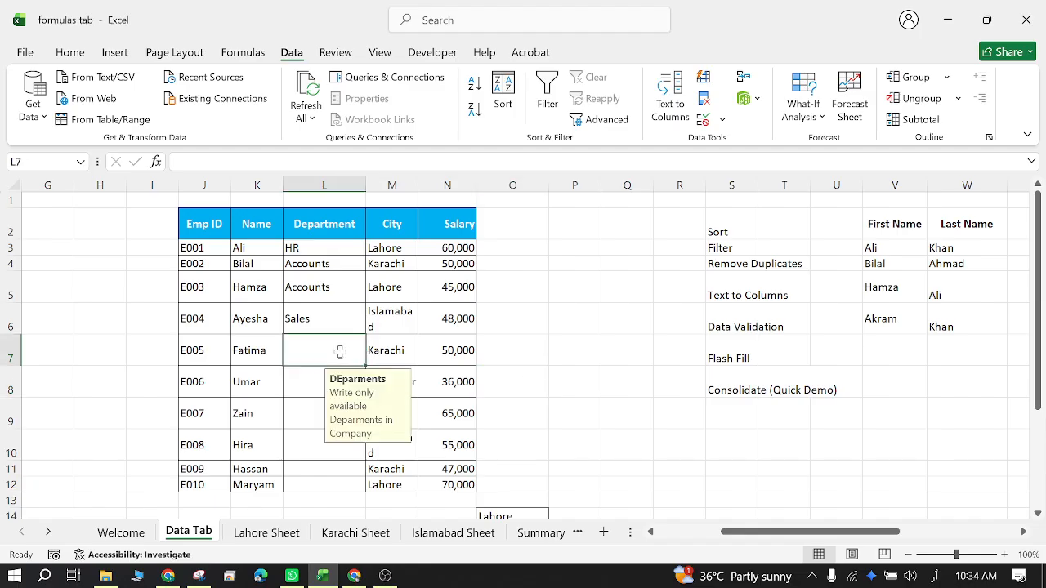
{"action": "key", "text": "alt+shift"}
{"action": "double_click", "coordinate": [340, 351]}
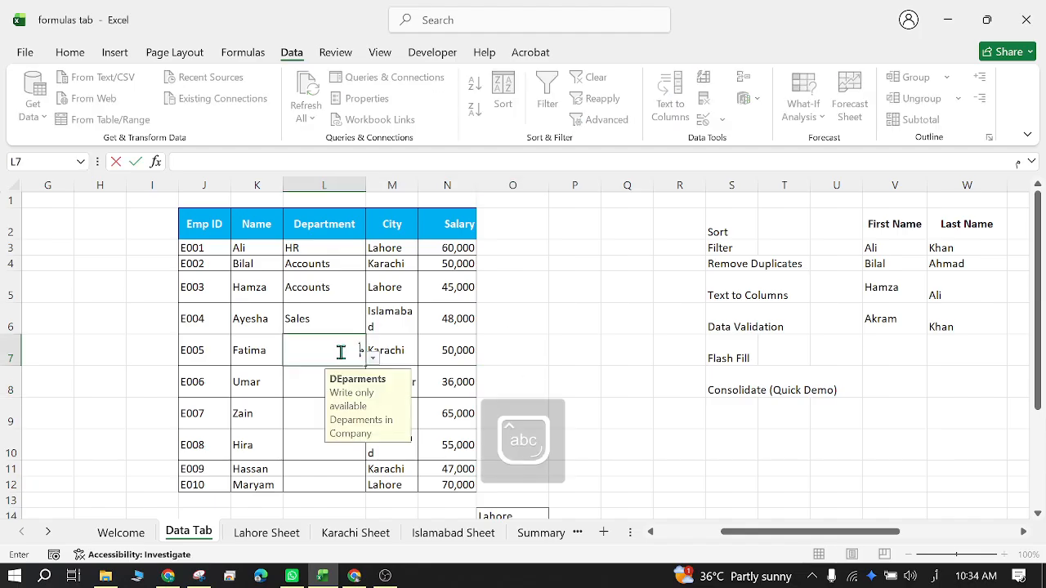
{"action": "type", "text": "Marketing"}
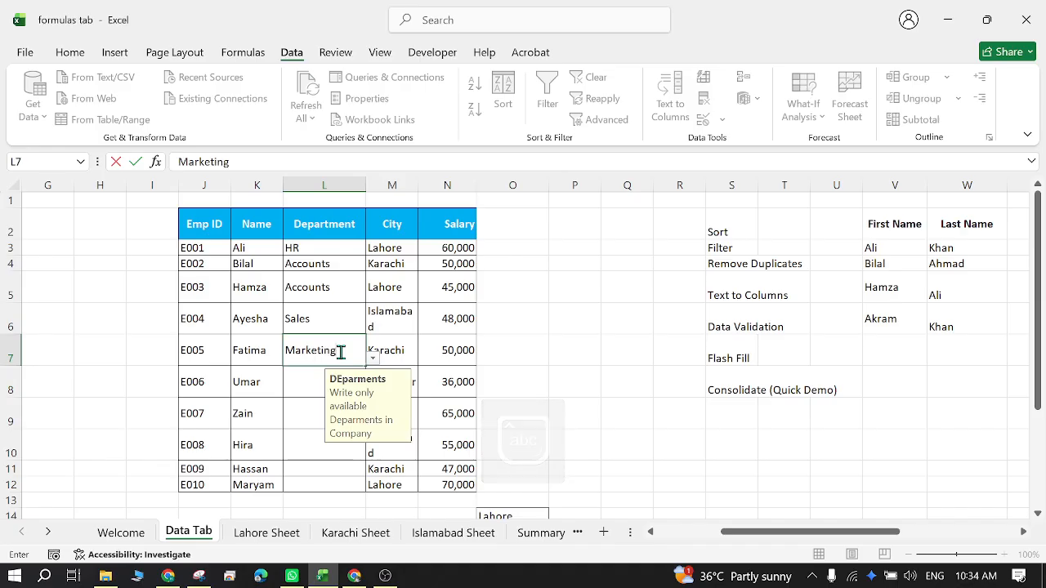
{"action": "key", "text": "Return"}
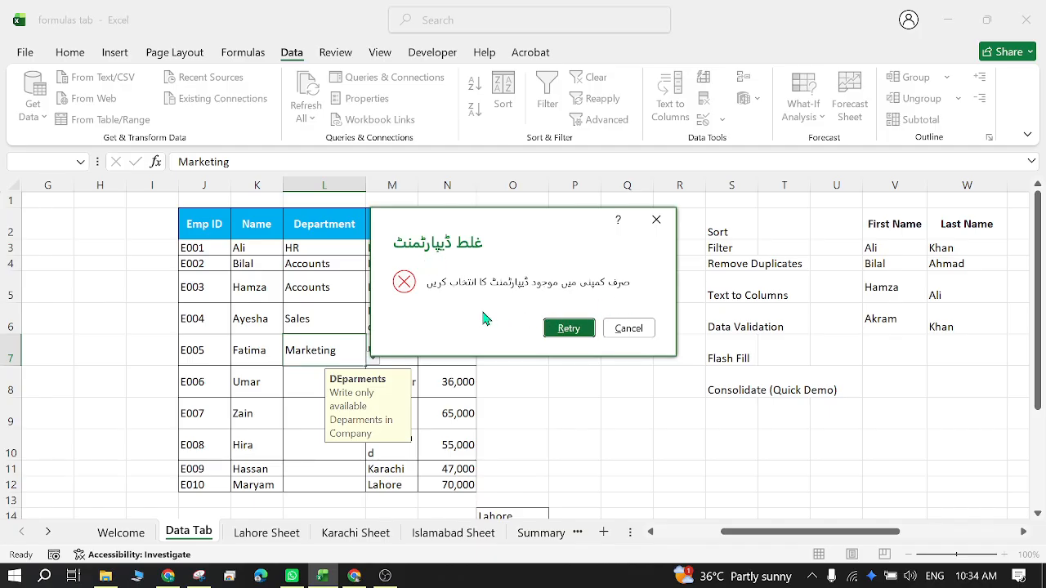
- Retry the entry in L7 with the listed department Sales
{"action": "left_click", "coordinate": [567, 328]}
{"action": "left_click", "coordinate": [372, 361]}
{"action": "left_click", "coordinate": [543, 328]}
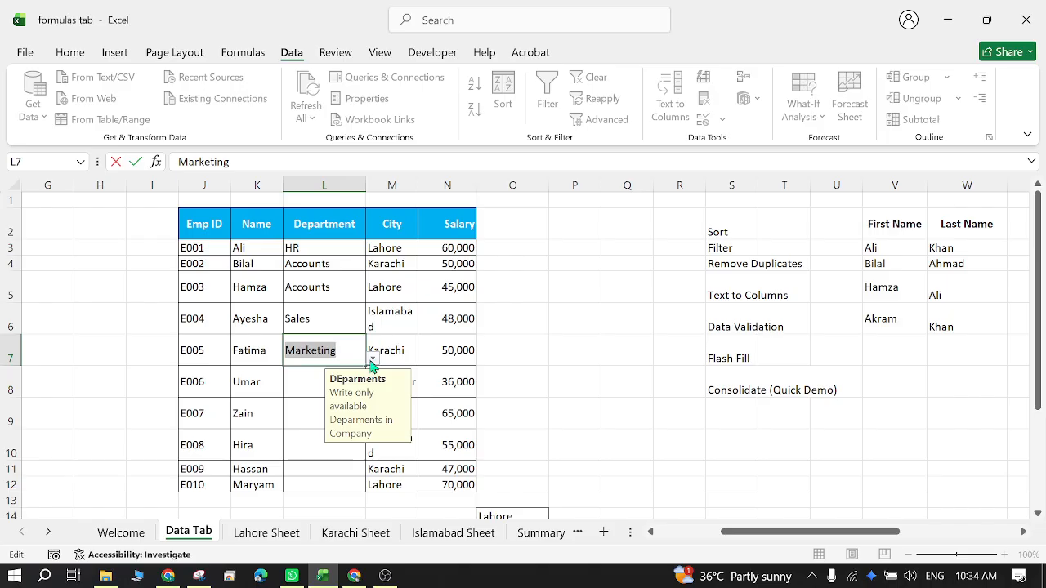
{"action": "type", "text": "sales"}
{"action": "key", "text": "Return"}
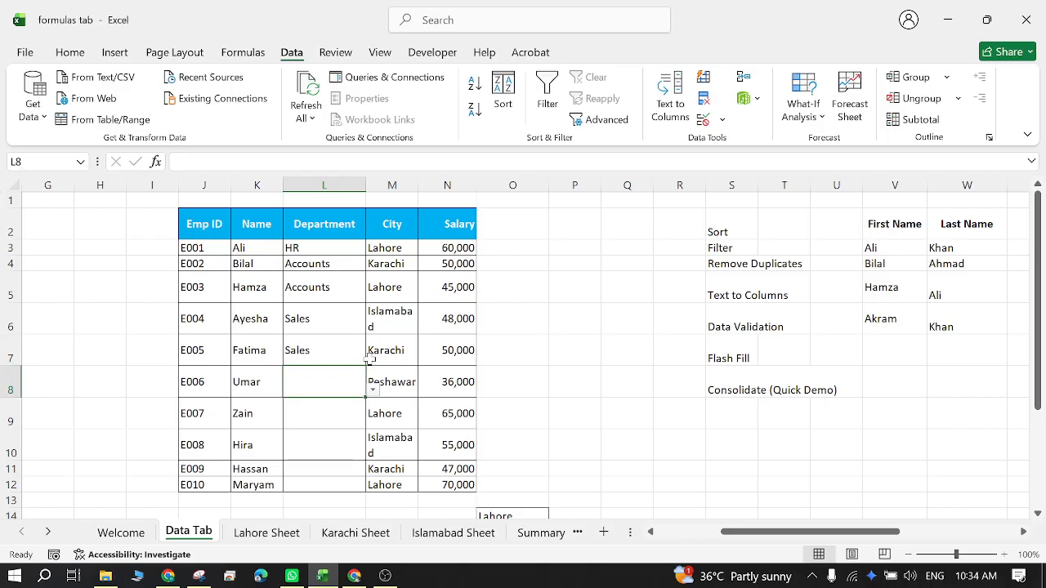
- Change the error alert style in the Data Validation of cell L7 to Warning and apply it
{"action": "left_click", "coordinate": [336, 352]}
{"action": "left_click", "coordinate": [373, 359]}
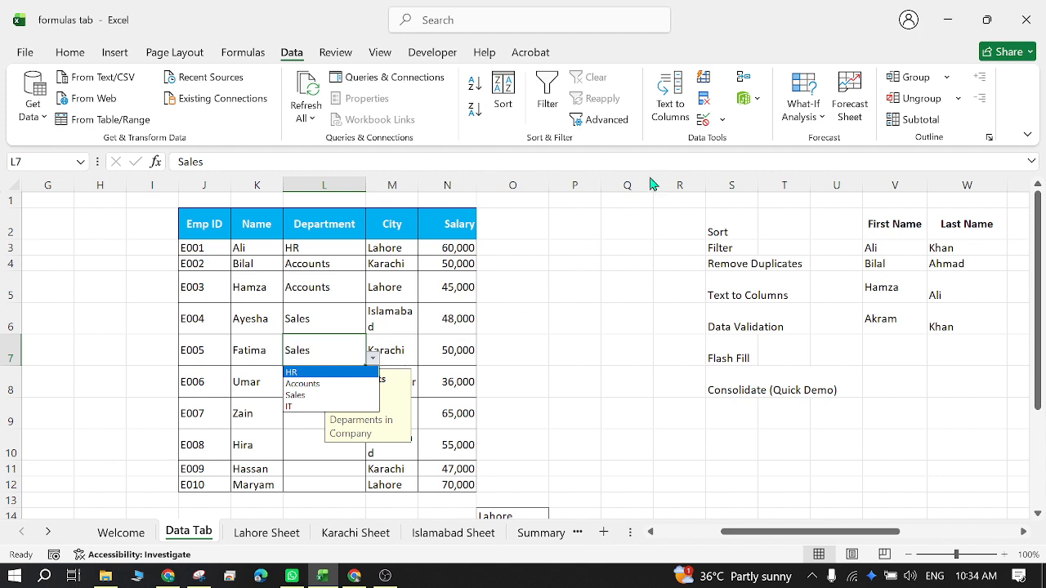
{"action": "left_click", "coordinate": [722, 121]}
{"action": "left_click", "coordinate": [722, 121]}
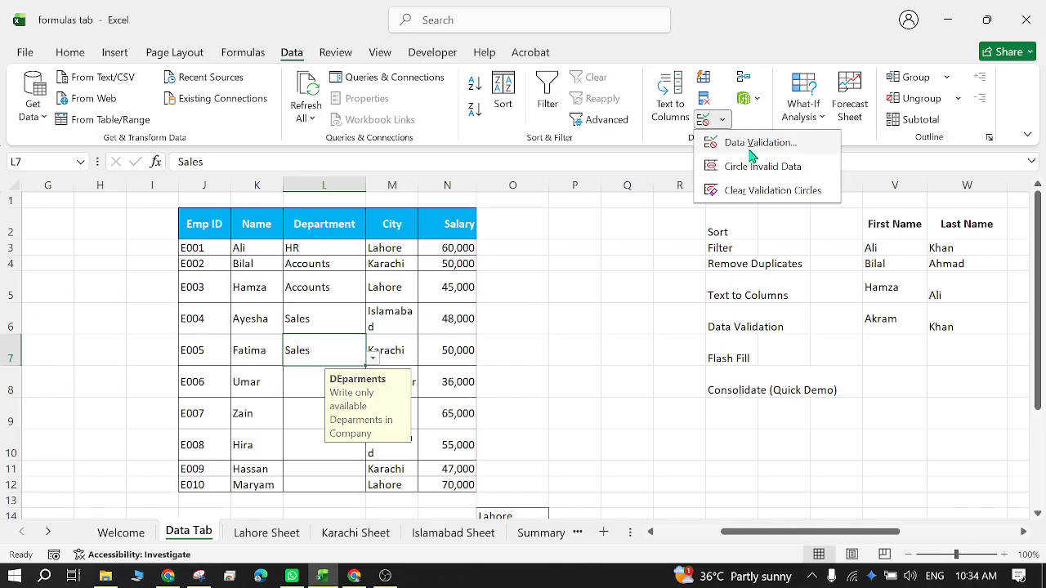
{"action": "left_click", "coordinate": [748, 144]}
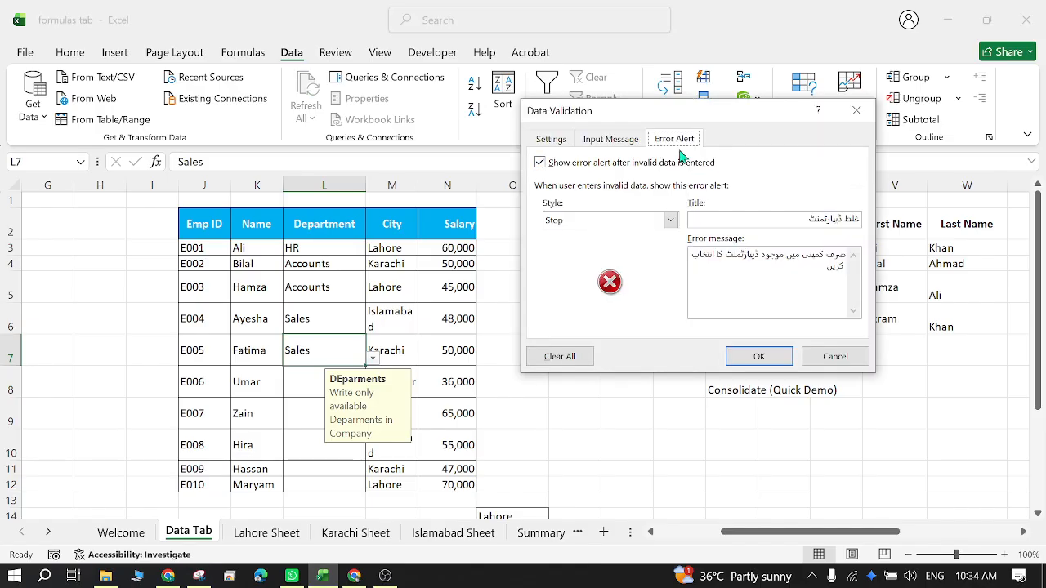
{"action": "left_click", "coordinate": [670, 221]}
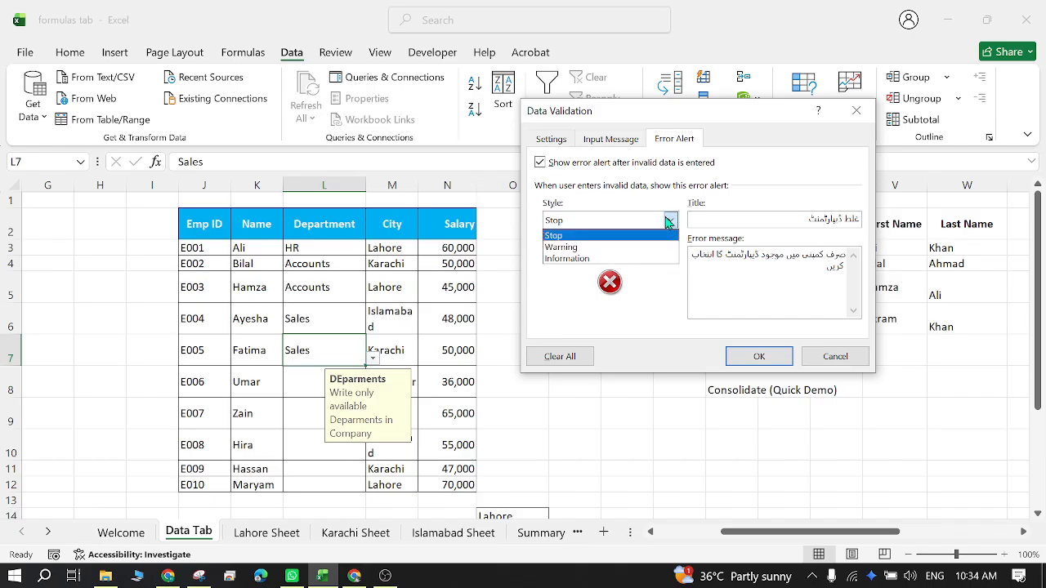
{"action": "left_click", "coordinate": [625, 247]}
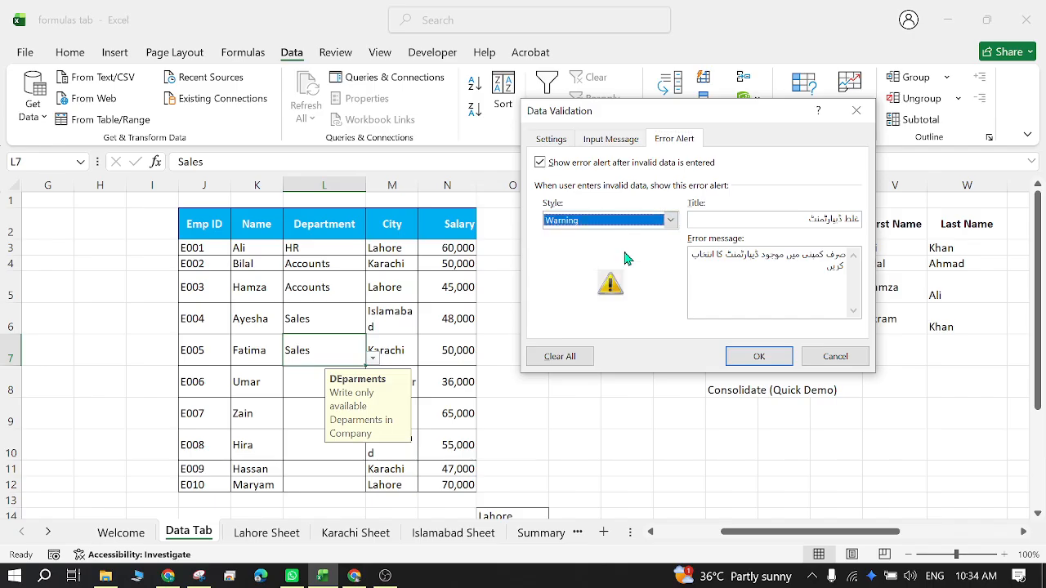
{"action": "left_click", "coordinate": [745, 356]}
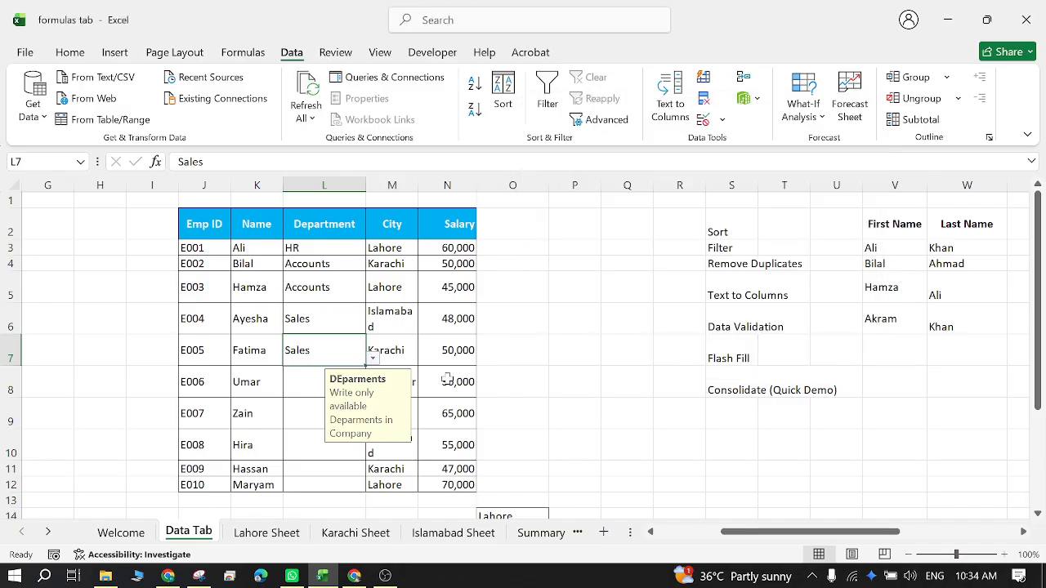
- Enter the unlisted department Marketing in L7 and choose to continue despite the warning
{"action": "left_click", "coordinate": [373, 360]}
{"action": "left_click", "coordinate": [373, 361]}
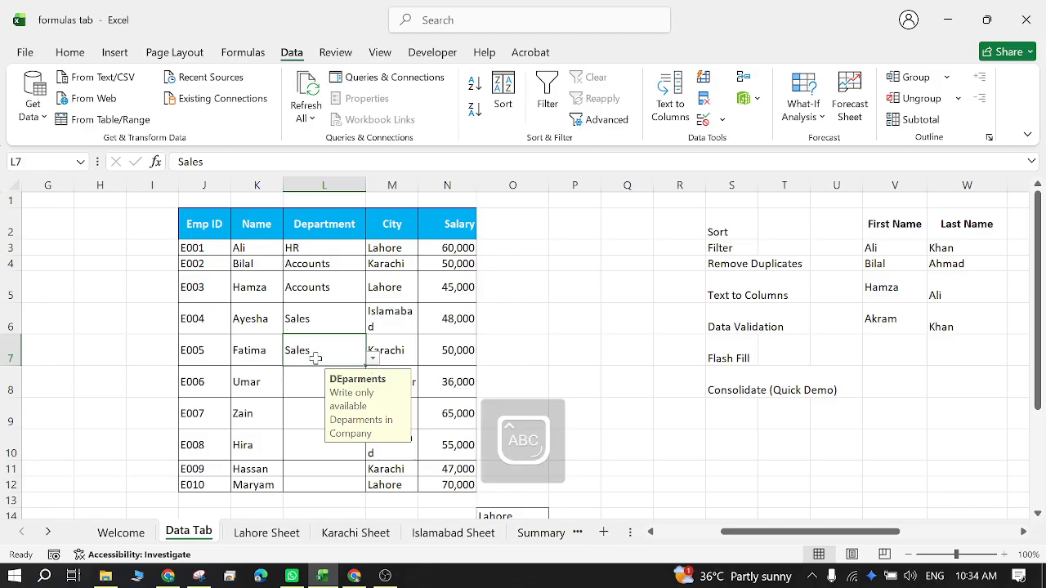
{"action": "type", "text": "Mark"}
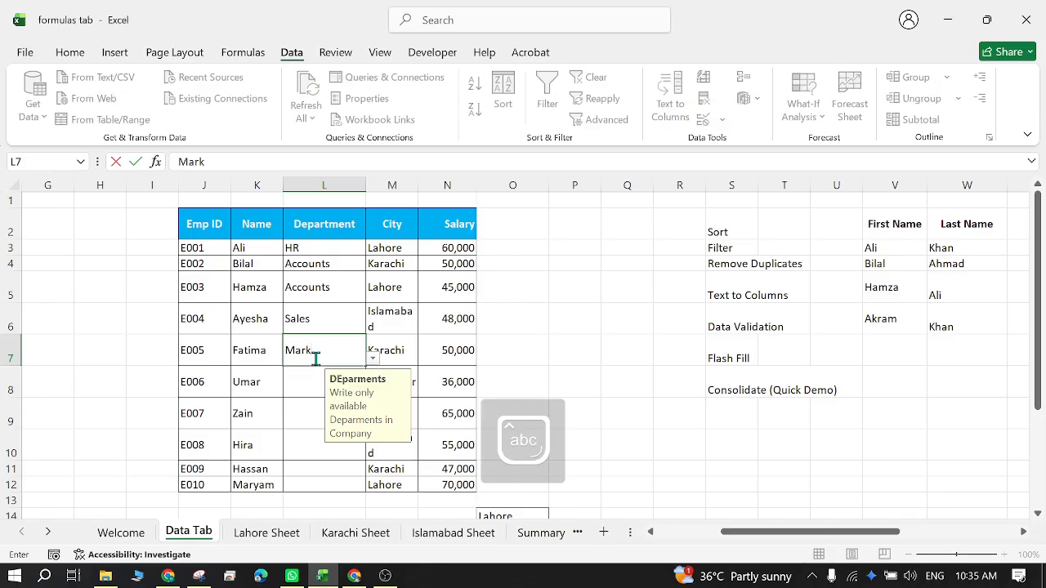
{"action": "type", "text": "eting"}
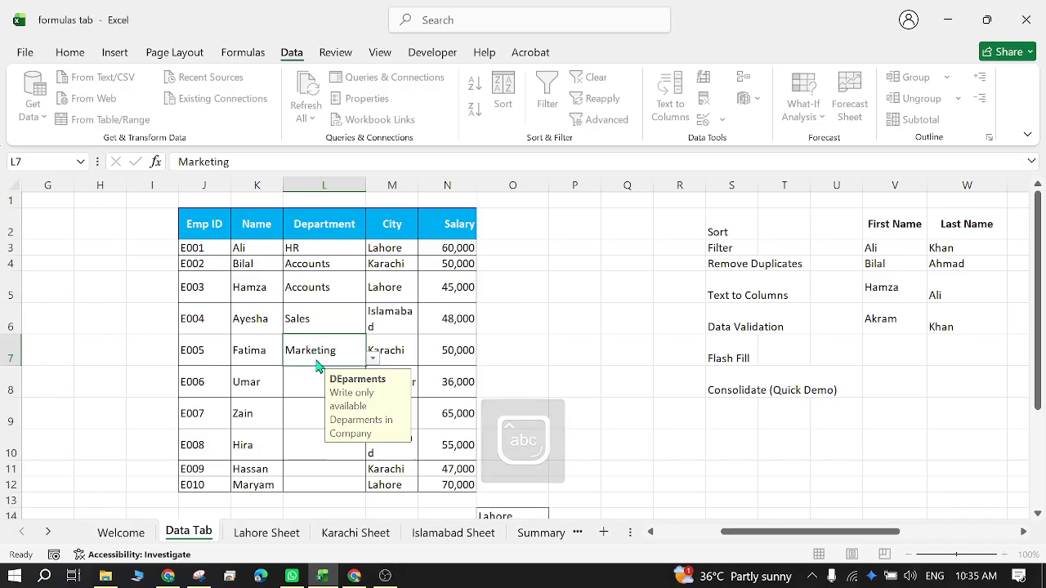
{"action": "key", "text": "Return"}
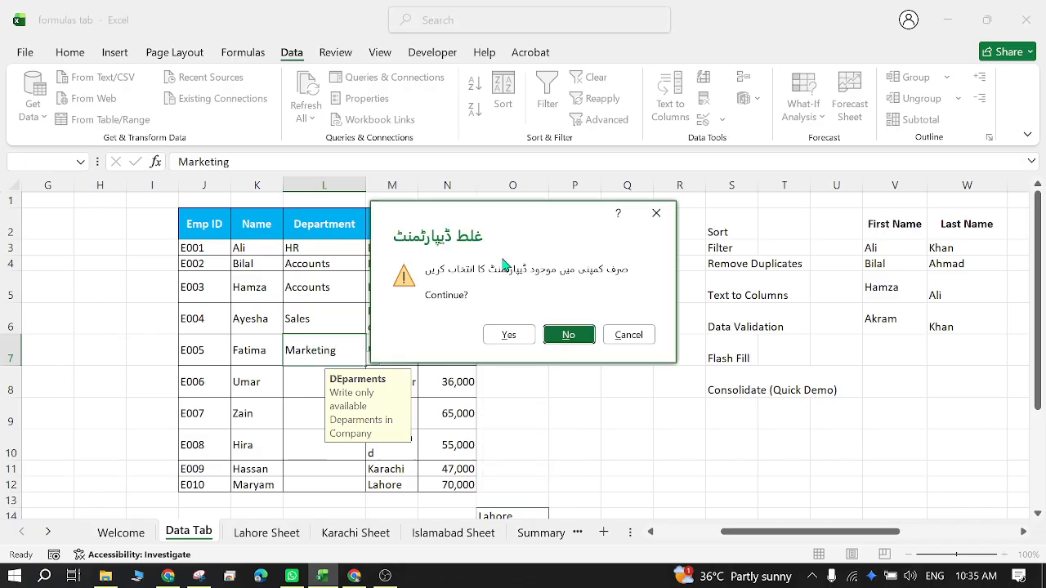
{"action": "left_click", "coordinate": [510, 335]}
- Change the error alert style in the Data Validation of cell L7 to Information and apply it
{"action": "left_click", "coordinate": [359, 347]}
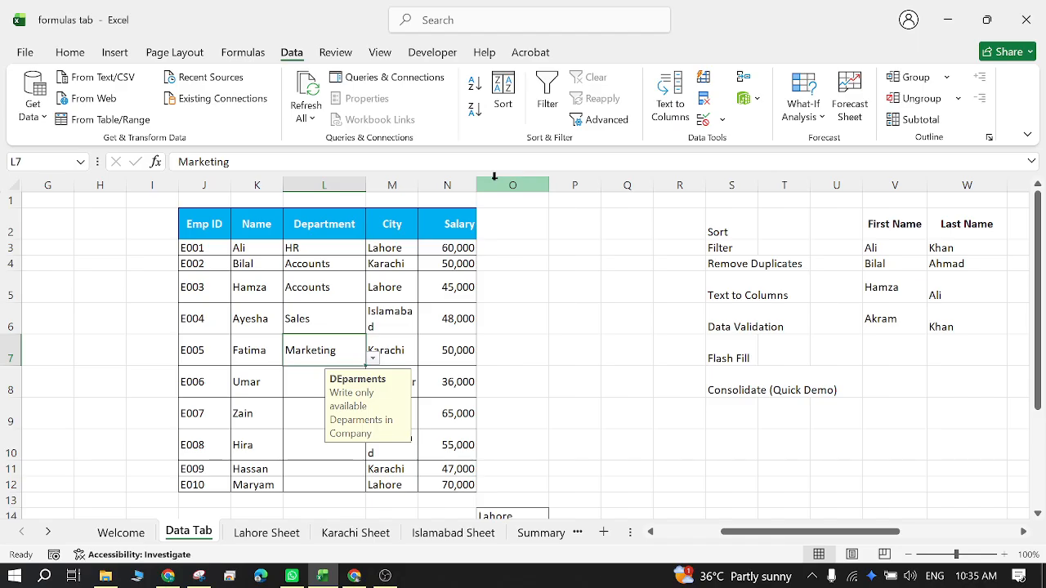
{"action": "left_click", "coordinate": [721, 121]}
{"action": "left_click", "coordinate": [733, 144]}
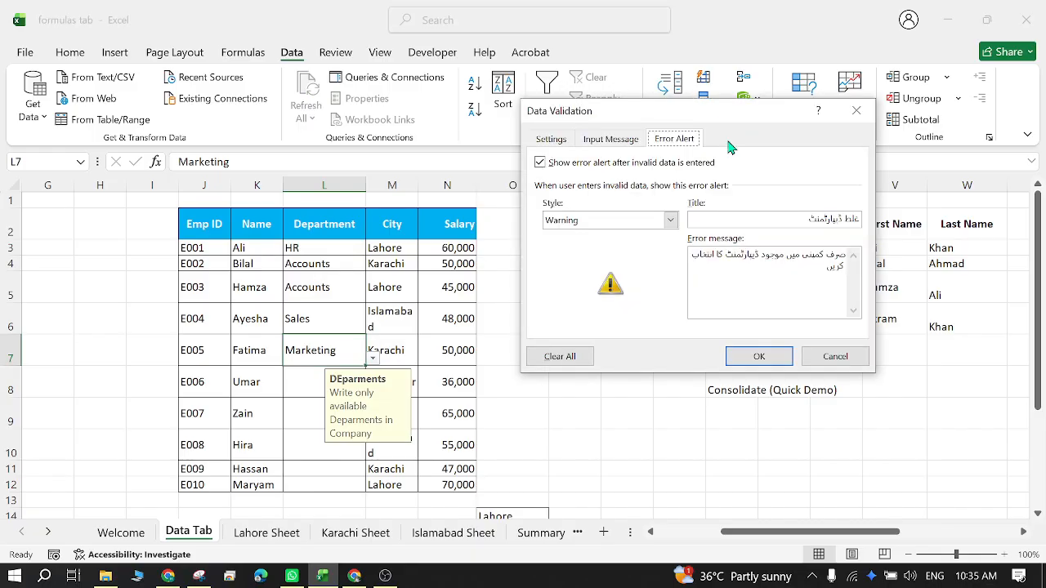
{"action": "left_click", "coordinate": [668, 221]}
{"action": "left_click", "coordinate": [629, 258]}
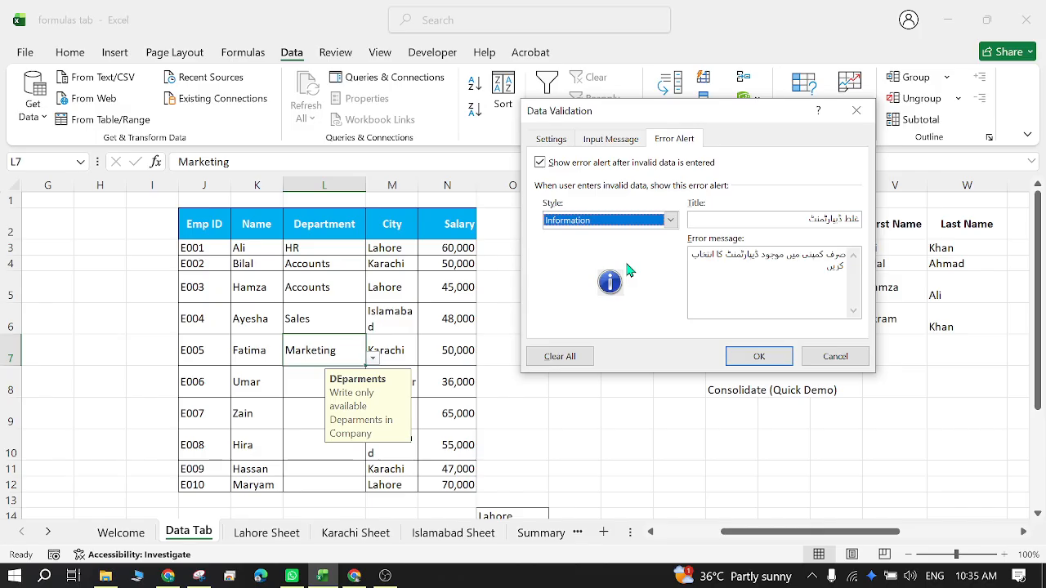
{"action": "left_click", "coordinate": [753, 357]}
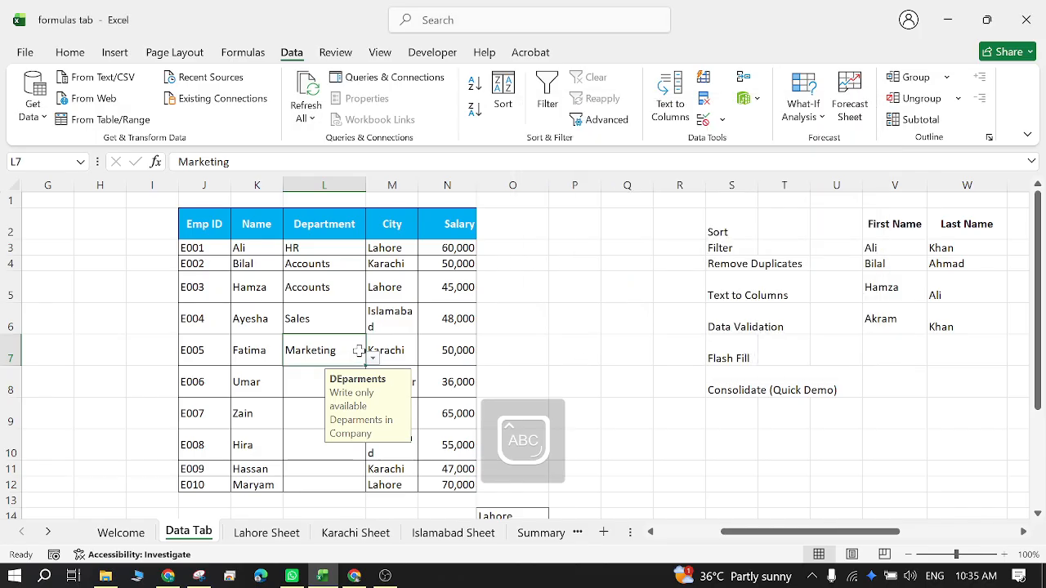
- Enter the unlisted department Marketing in L7 again and accept the information alert
{"action": "type", "text": "Mar"}
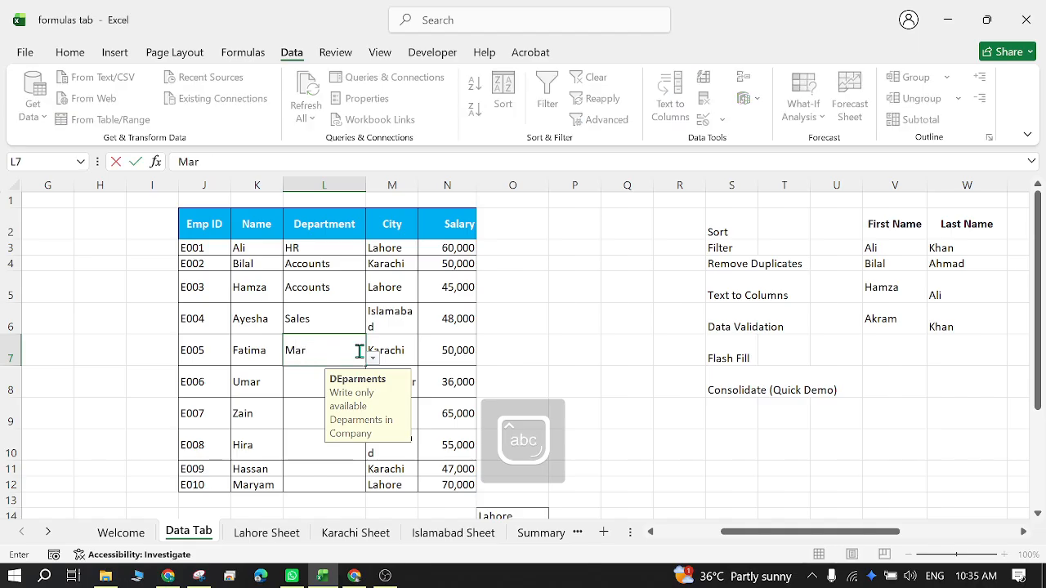
{"action": "type", "text": "keting"}
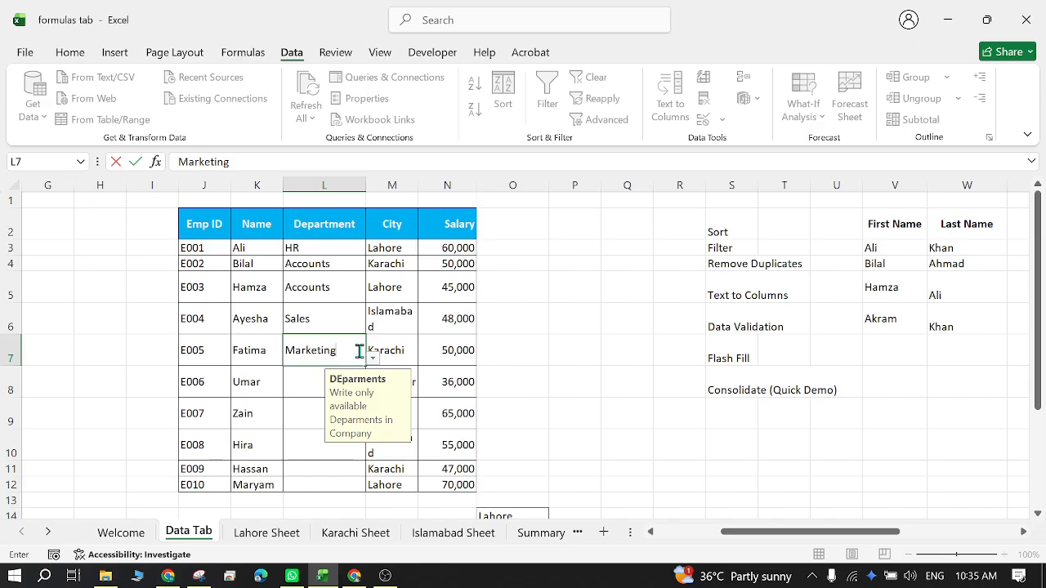
{"action": "key", "text": "Return"}
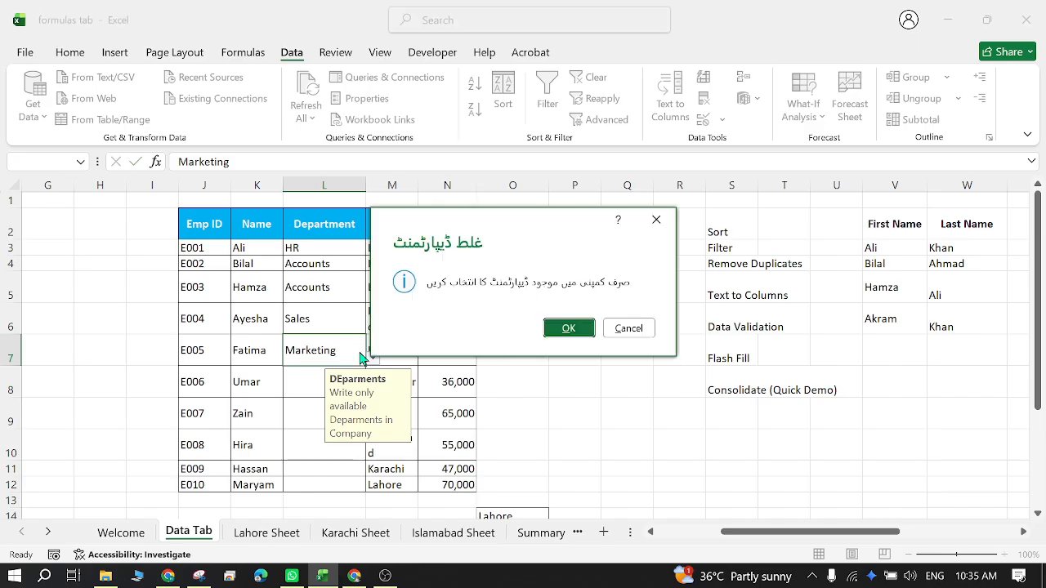
{"action": "left_click", "coordinate": [564, 328]}
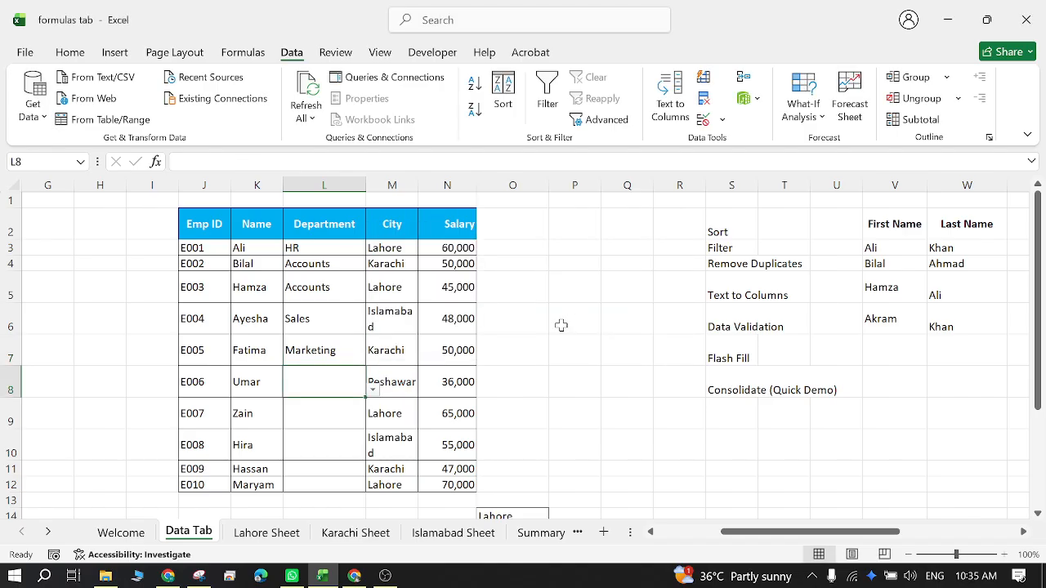
{"action": "key", "text": "Up"}
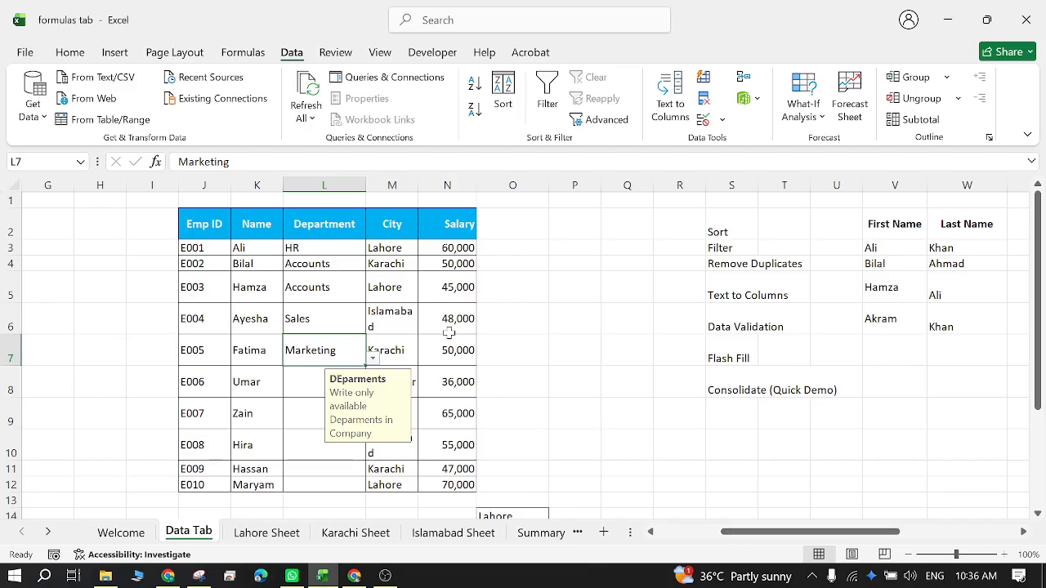
- Start a Data Validation rule for salary cell N3 that allows whole numbers, using the between condition
{"action": "left_click", "coordinate": [455, 248]}
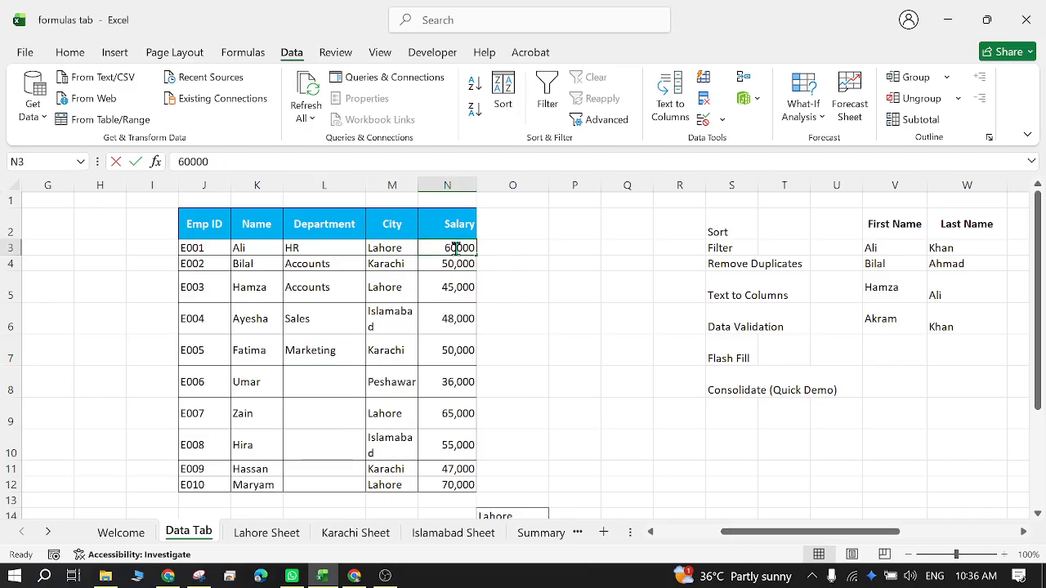
{"action": "left_click", "coordinate": [517, 301]}
{"action": "left_click", "coordinate": [459, 247]}
{"action": "left_click", "coordinate": [722, 120]}
{"action": "left_click", "coordinate": [752, 144]}
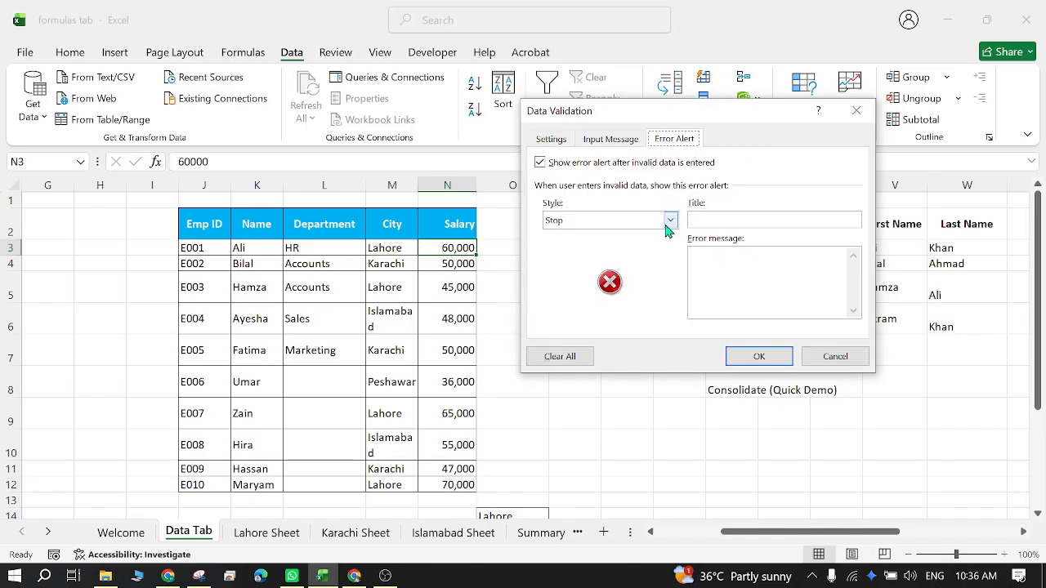
{"action": "left_click", "coordinate": [550, 140]}
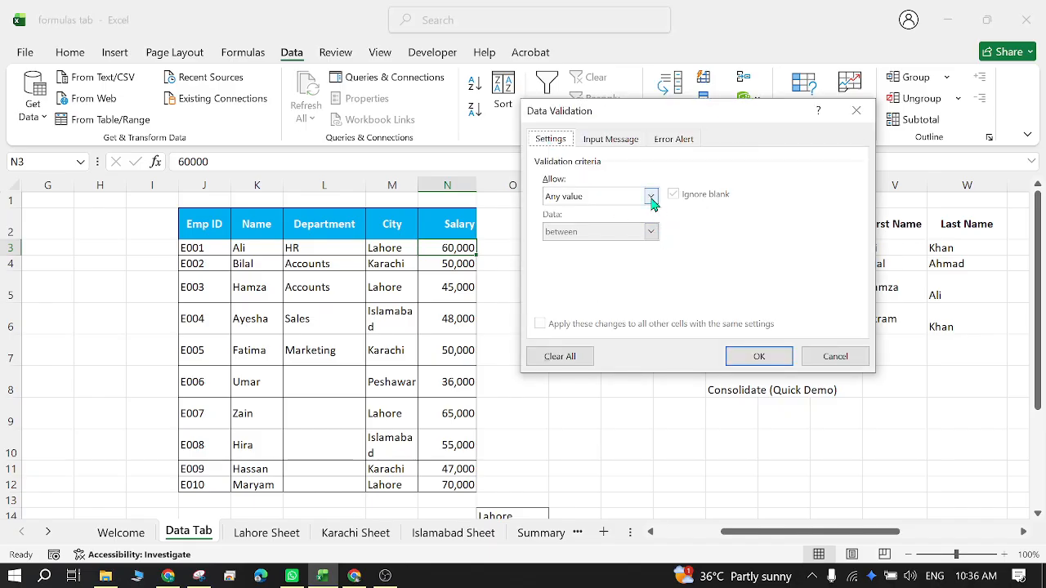
{"action": "left_click", "coordinate": [651, 197]}
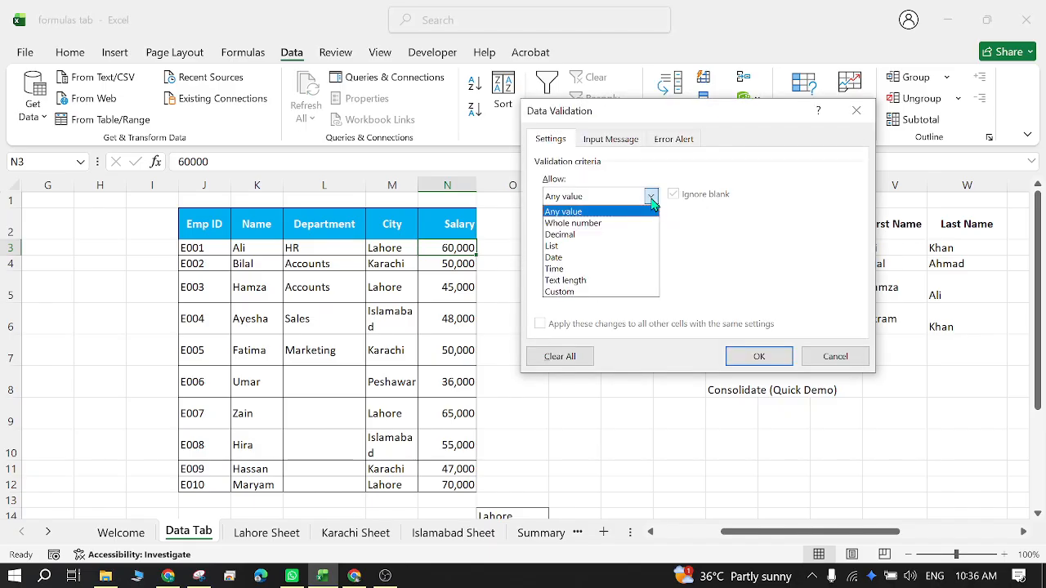
{"action": "left_click", "coordinate": [598, 224]}
{"action": "left_click", "coordinate": [597, 231]}
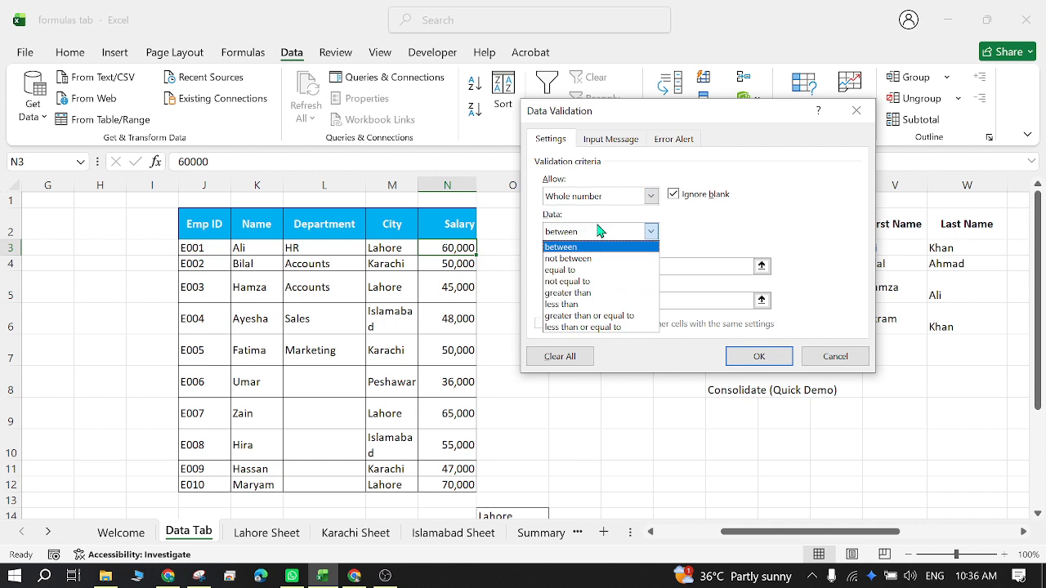
- Set the rule's minimum to 45000 and maximum to 150000, and apply the validation
{"action": "left_click", "coordinate": [673, 266]}
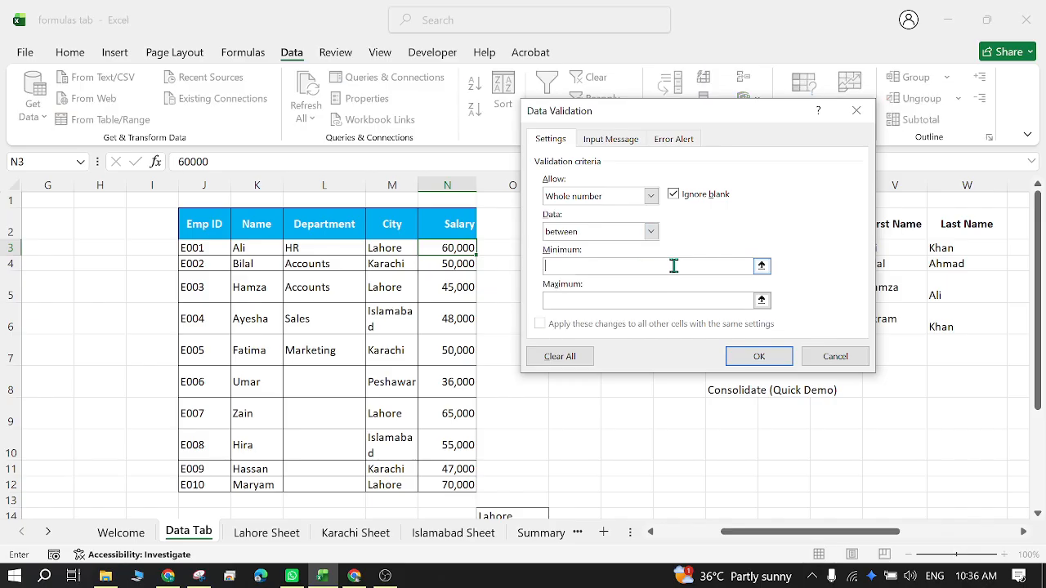
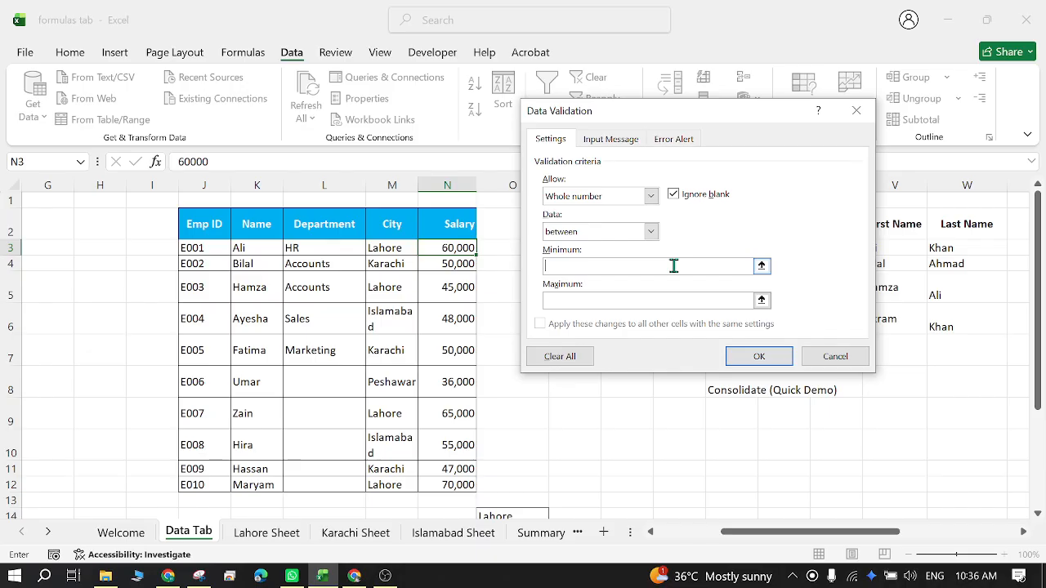
{"action": "type", "text": "40000"}
{"action": "key", "text": "BackSpace"}
{"action": "key", "text": "BackSpace"}
{"action": "key", "text": "BackSpace"}
{"action": "key", "text": "BackSpace"}
{"action": "type", "text": "5000"}
{"action": "left_click", "coordinate": [650, 300]}
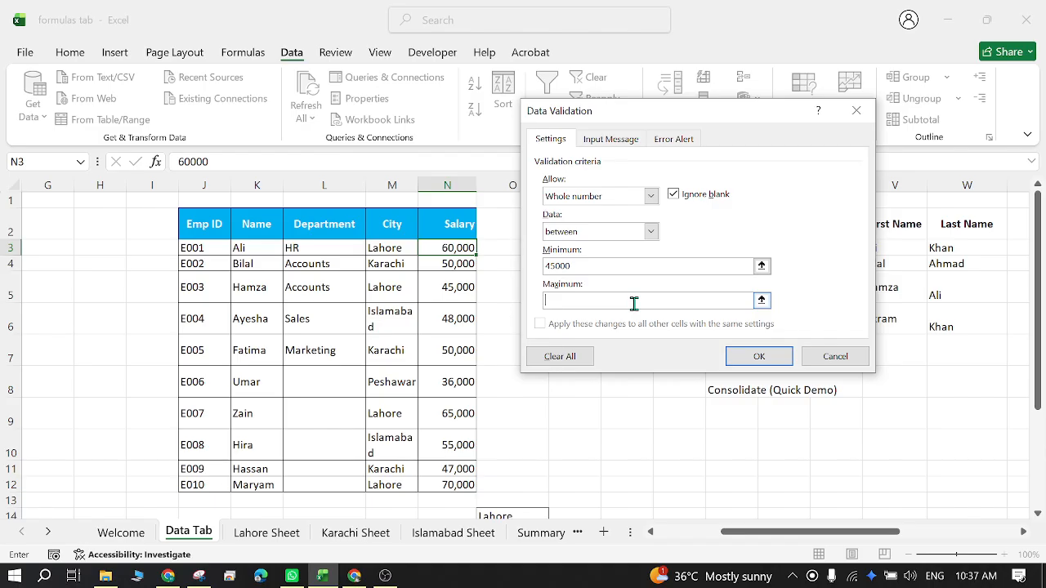
{"action": "type", "text": "150000"}
{"action": "left_click", "coordinate": [750, 357]}
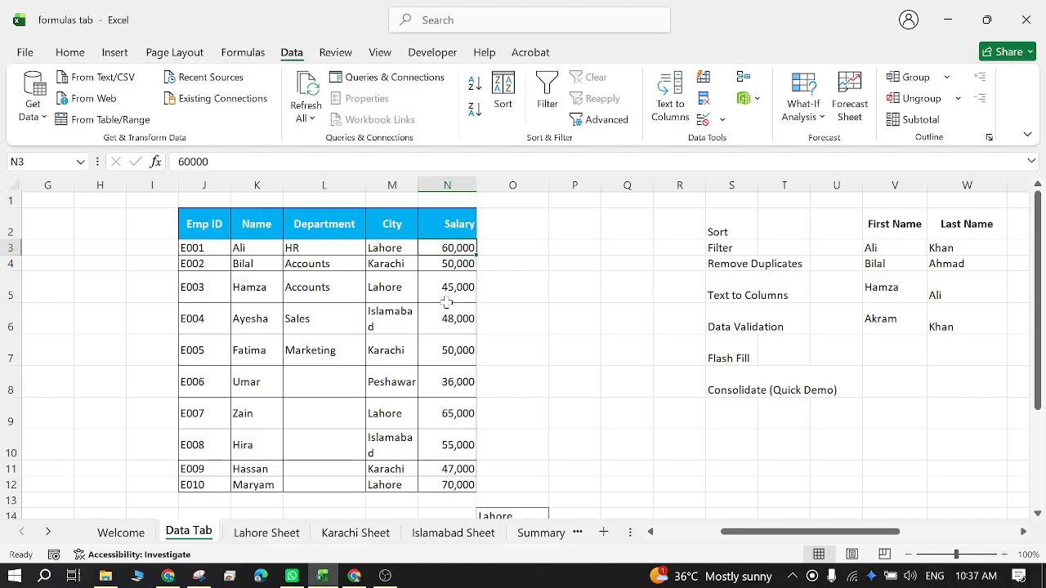
- Test the lower salary limit in N3 with 36000, cancel that entry, and enter 45000 instead
{"action": "key", "text": "Delete"}
{"action": "type", "text": "36"}
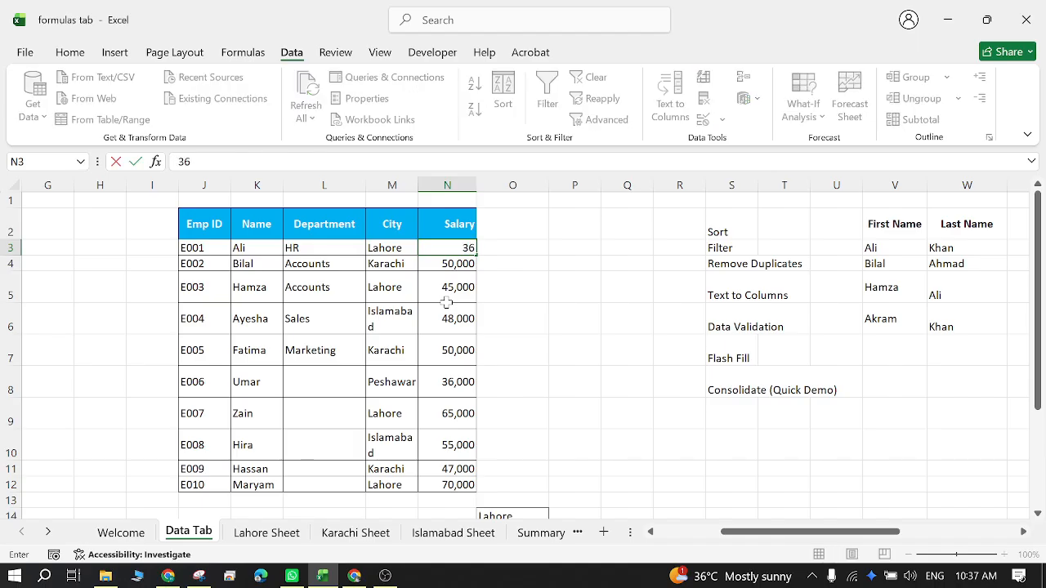
{"action": "type", "text": "000"}
{"action": "key", "text": "Return"}
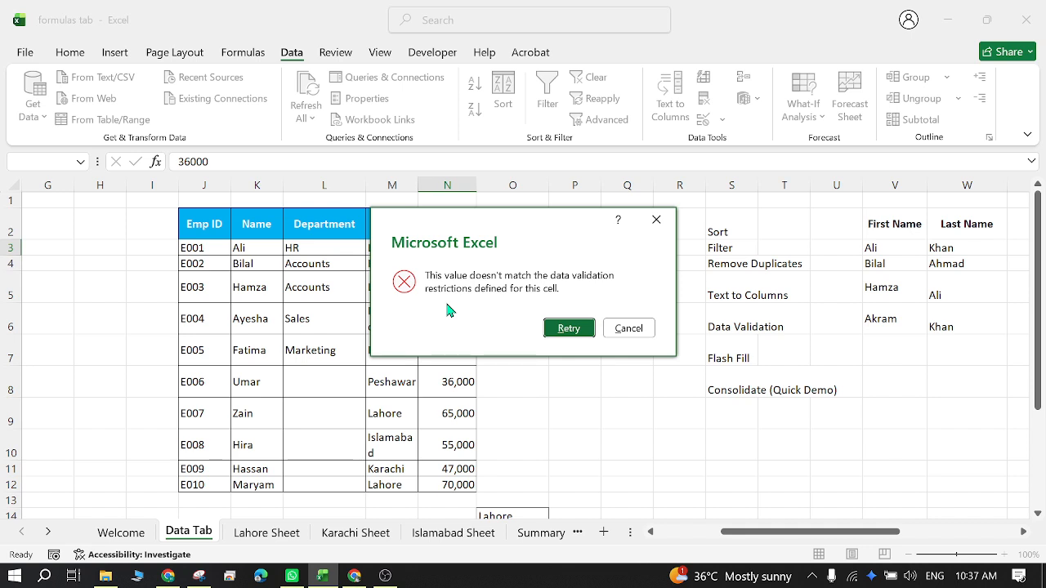
{"action": "left_click", "coordinate": [629, 331]}
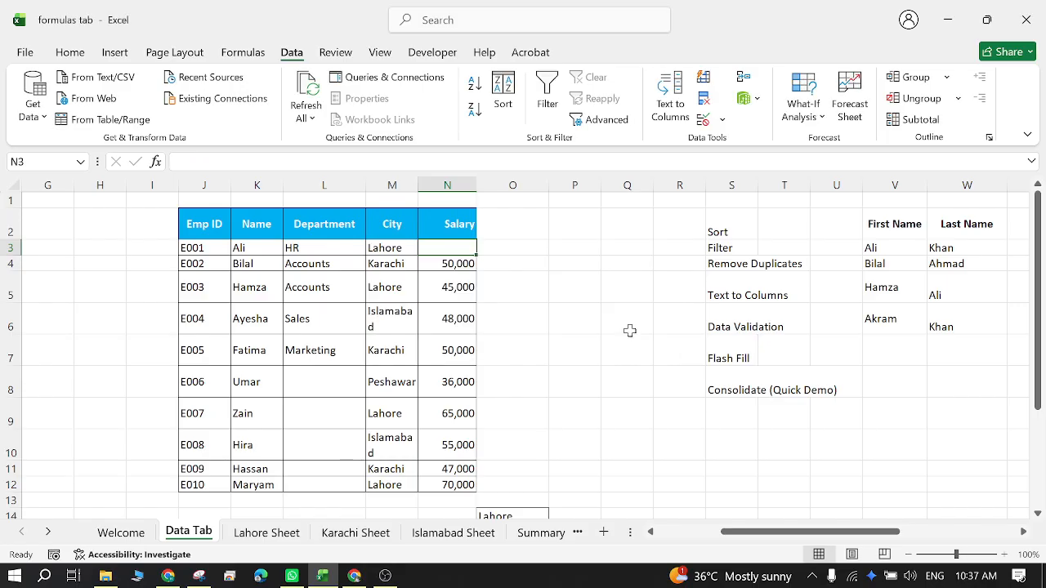
{"action": "double_click", "coordinate": [463, 244]}
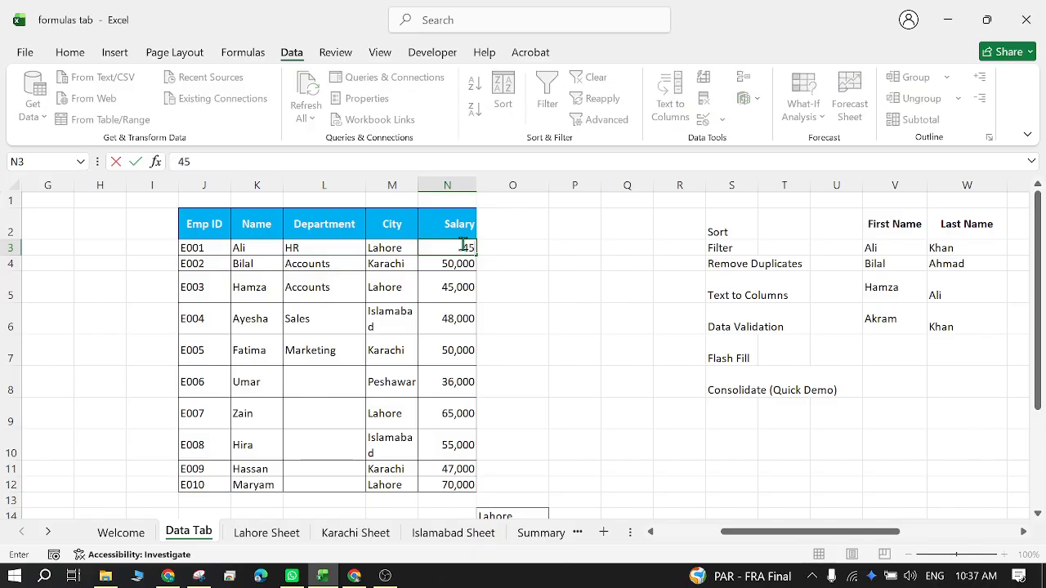
{"action": "key", "text": "Return"}
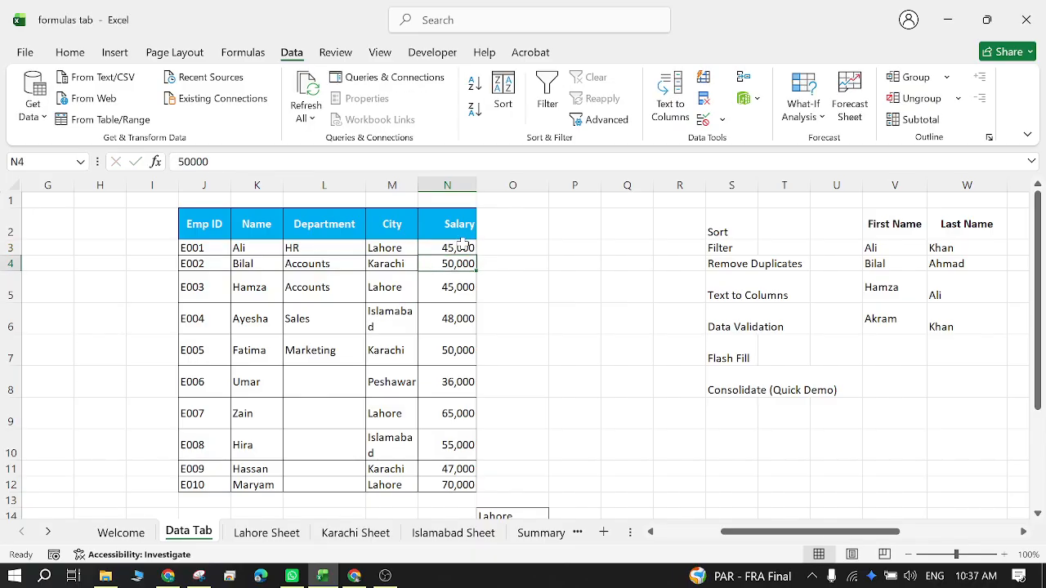
- Test the upper salary limit by trying to enter 160000 in N3, and dismiss the alert
{"action": "left_click", "coordinate": [462, 244]}
{"action": "type", "text": "1"}
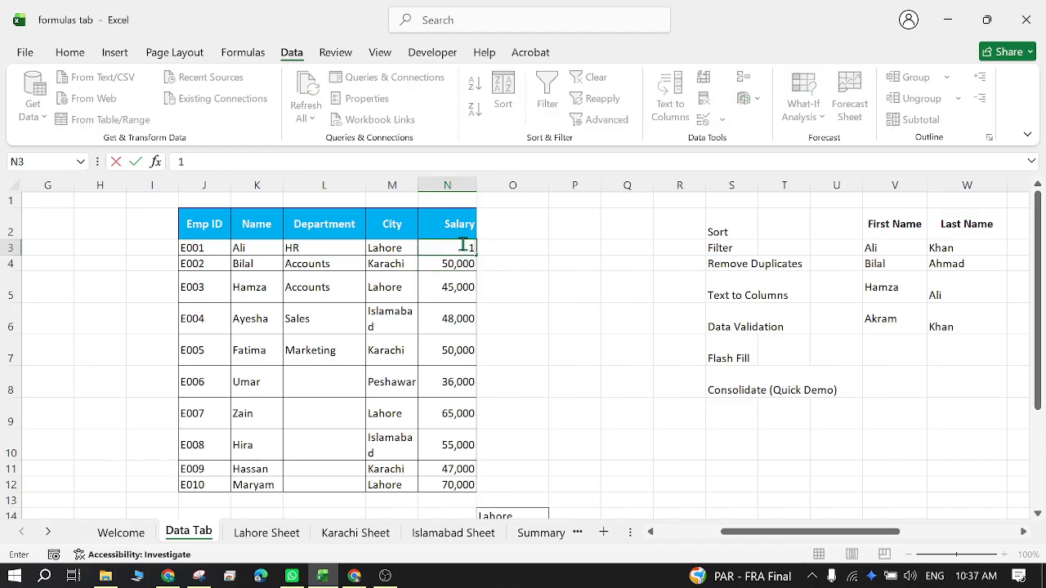
{"action": "type", "text": "60000"}
{"action": "left_click", "coordinate": [713, 247]}
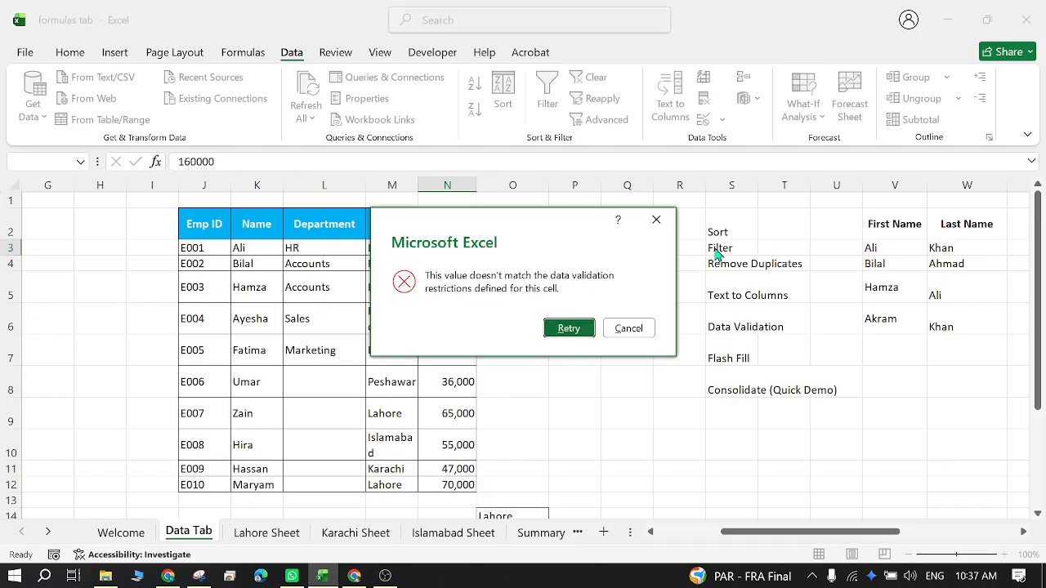
{"action": "left_click", "coordinate": [655, 220]}
{"action": "left_click", "coordinate": [506, 260]}
- Fill the salary in N3 down to N12, and clear the contents of N4:N12
{"action": "left_click", "coordinate": [462, 247]}
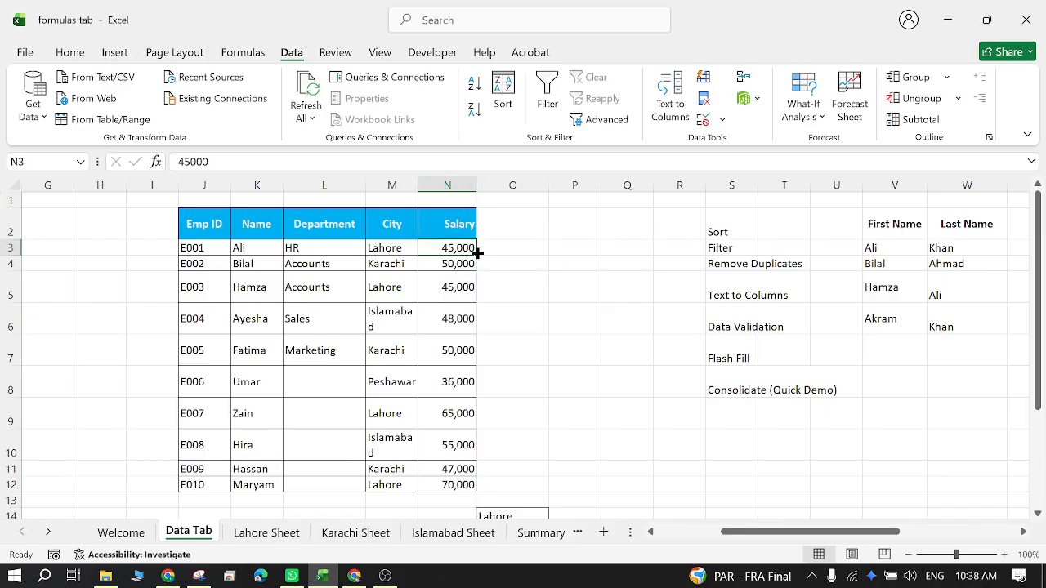
{"action": "left_click_drag", "start_coordinate": [478, 253], "coordinate": [459, 486]}
{"action": "left_click_drag", "start_coordinate": [469, 263], "coordinate": [449, 489]}
{"action": "key", "text": "Delete"}
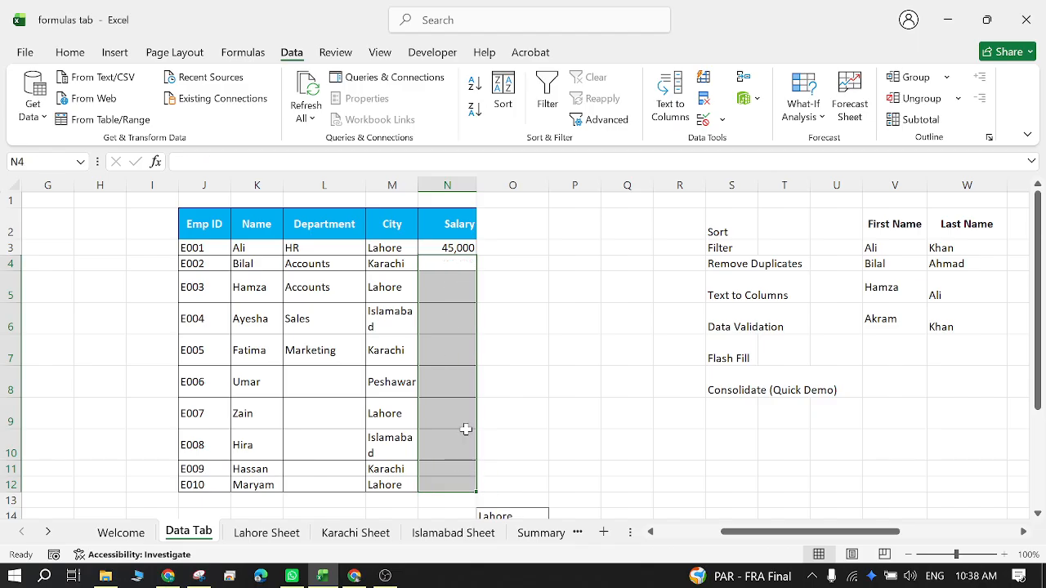
{"action": "left_click", "coordinate": [464, 265]}
{"action": "left_click_drag", "start_coordinate": [450, 247], "coordinate": [462, 480]}
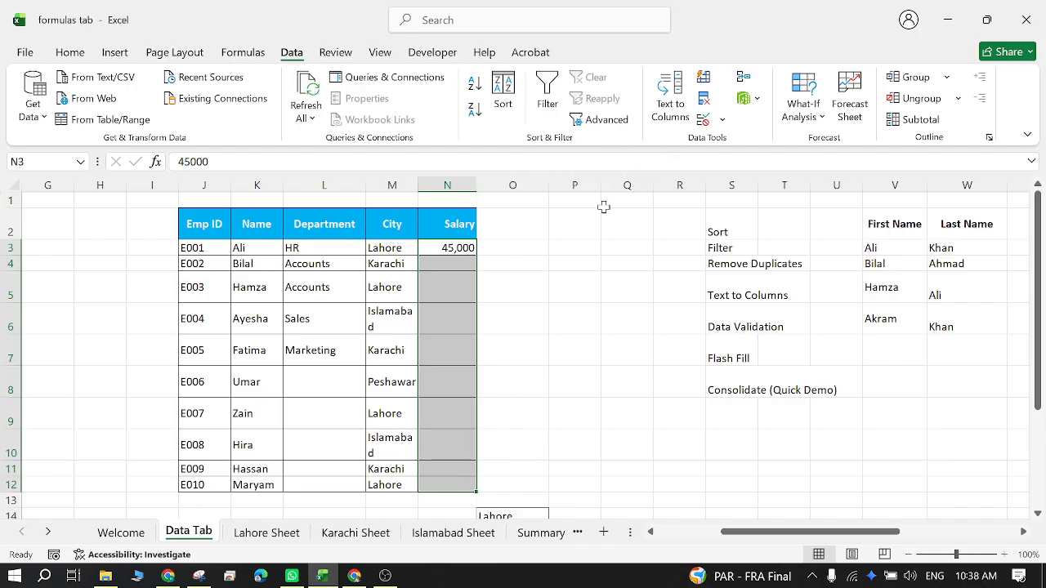
{"action": "left_click_drag", "start_coordinate": [452, 248], "coordinate": [462, 441]}
{"action": "left_click", "coordinate": [531, 388]}
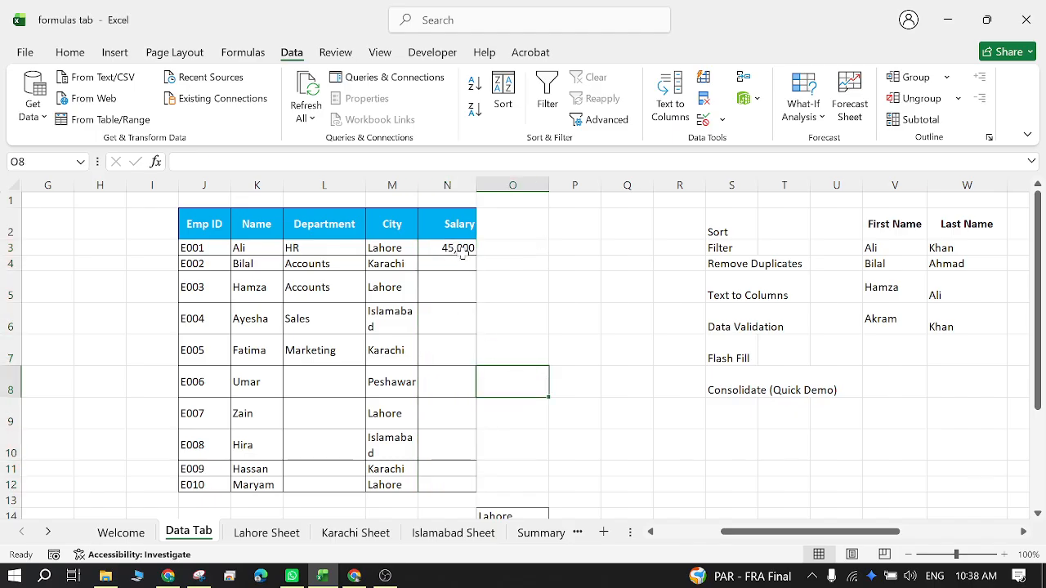
{"action": "left_click", "coordinate": [452, 181]}
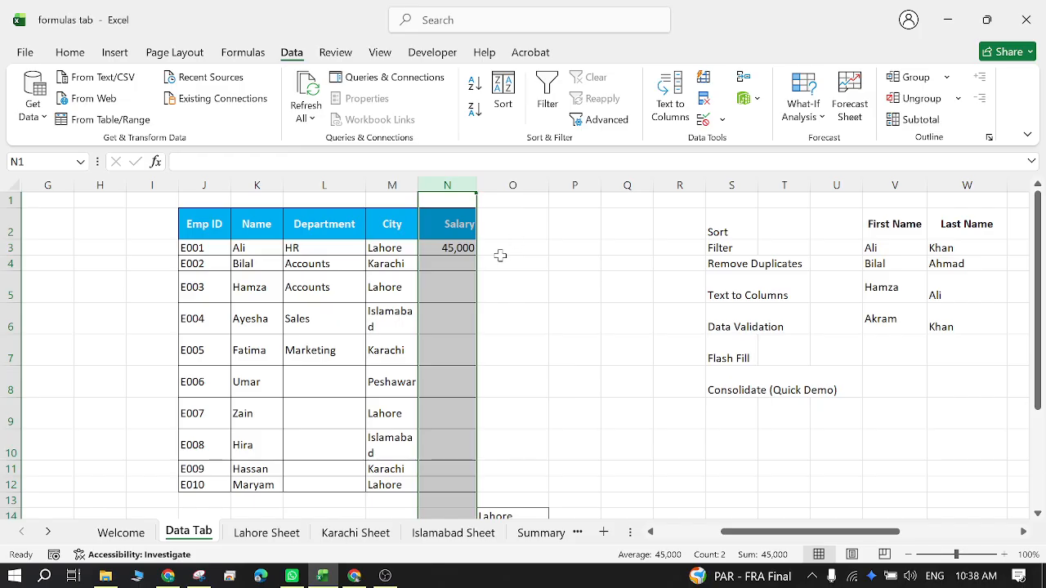
{"action": "left_click", "coordinate": [537, 275]}
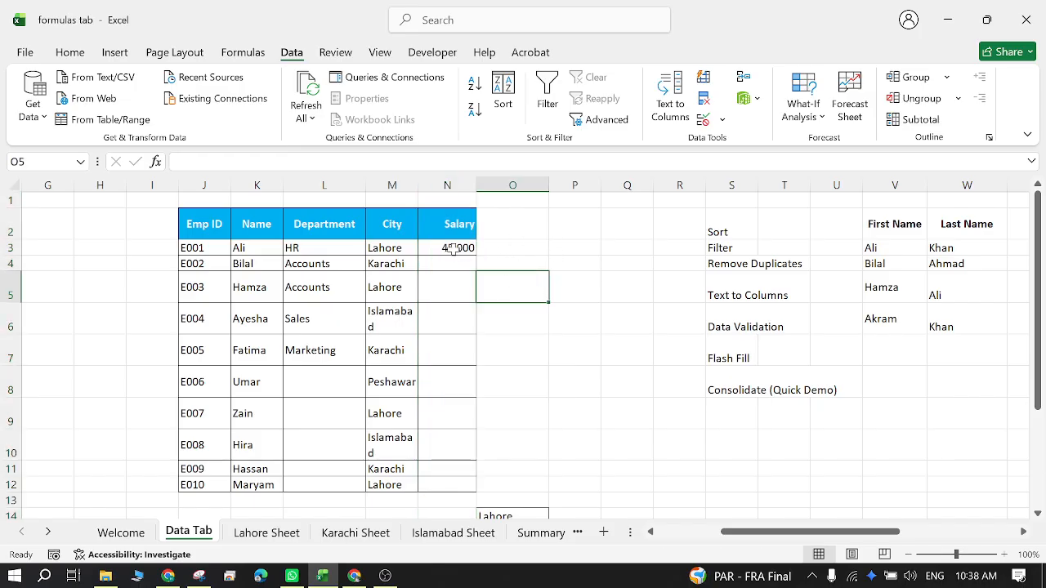
{"action": "left_click", "coordinate": [458, 224]}
{"action": "left_click", "coordinate": [463, 263]}
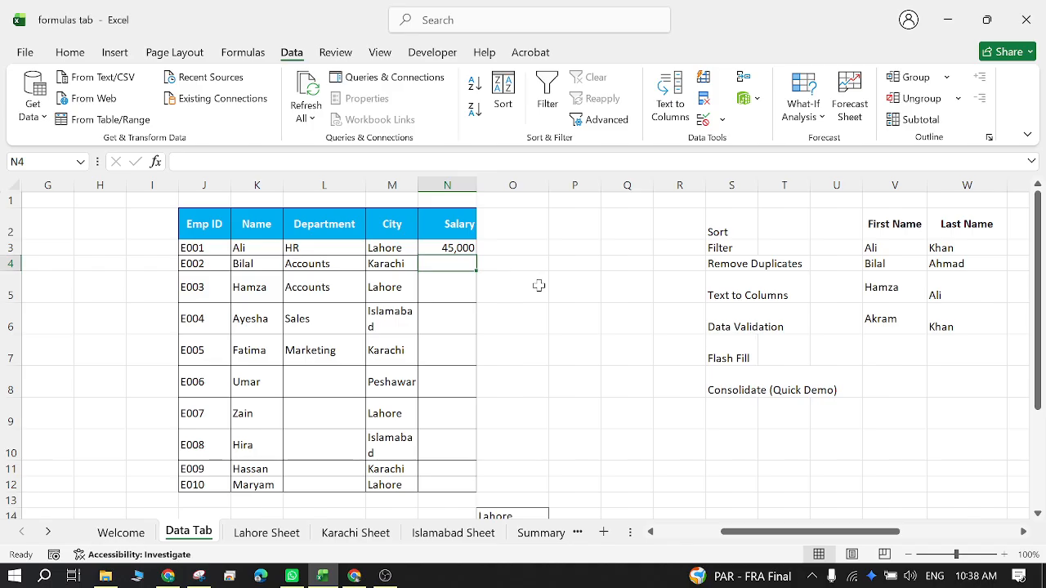
- Undo the clearing of N4:N12 and the fill-down from N3 in the Salary column
{"action": "key", "text": "ctrl+e"}
{"action": "key", "text": "ctrl+z"}
{"action": "key", "text": "ctrl+z"}
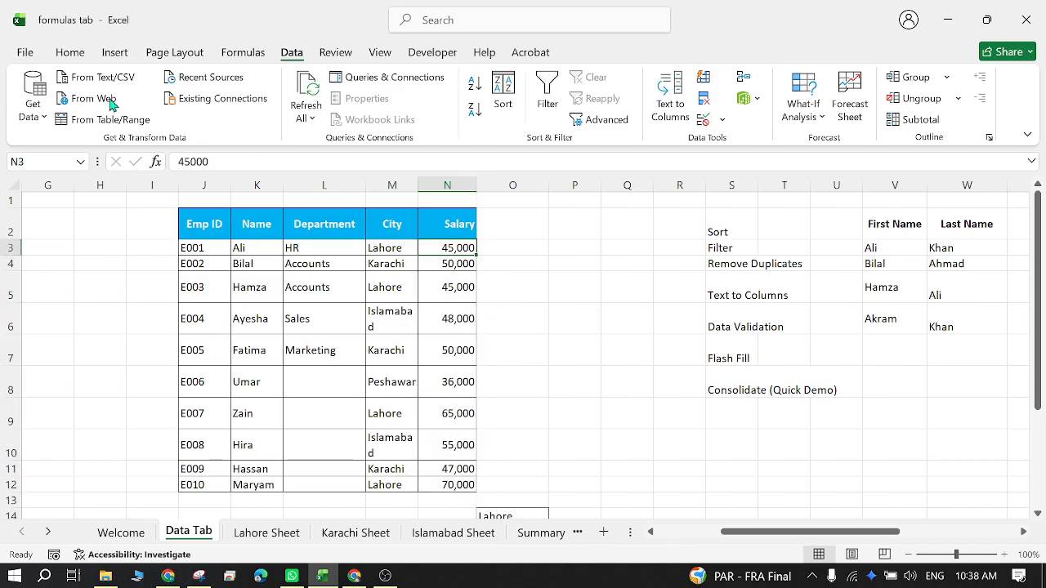
- Copy the formatting of N3 to salary cells N4:N12 with Format Painter
{"action": "left_click", "coordinate": [79, 53]}
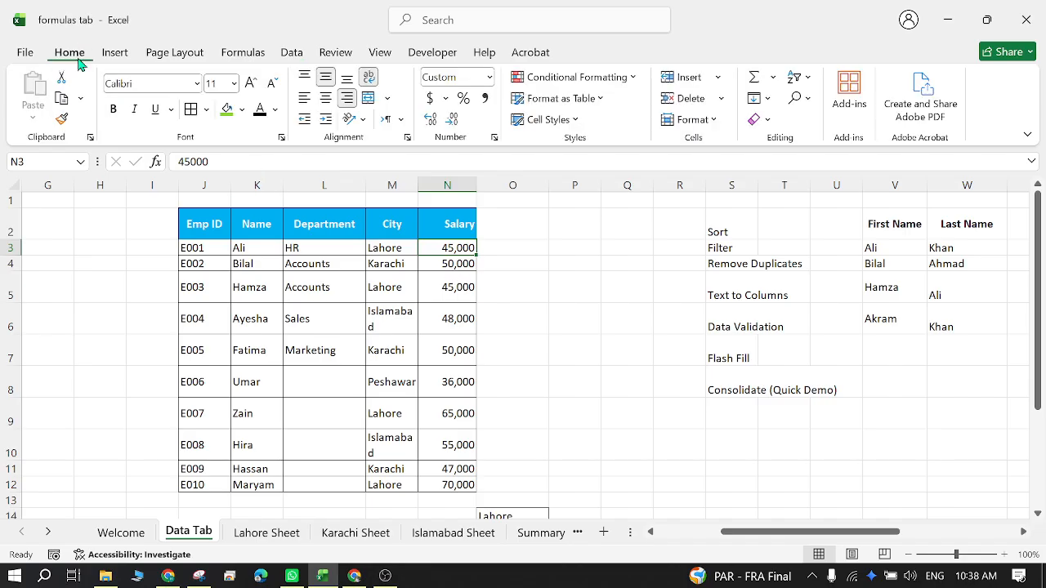
{"action": "left_click", "coordinate": [65, 123]}
{"action": "left_click_drag", "start_coordinate": [455, 264], "coordinate": [448, 478]}
{"action": "left_click", "coordinate": [483, 423]}
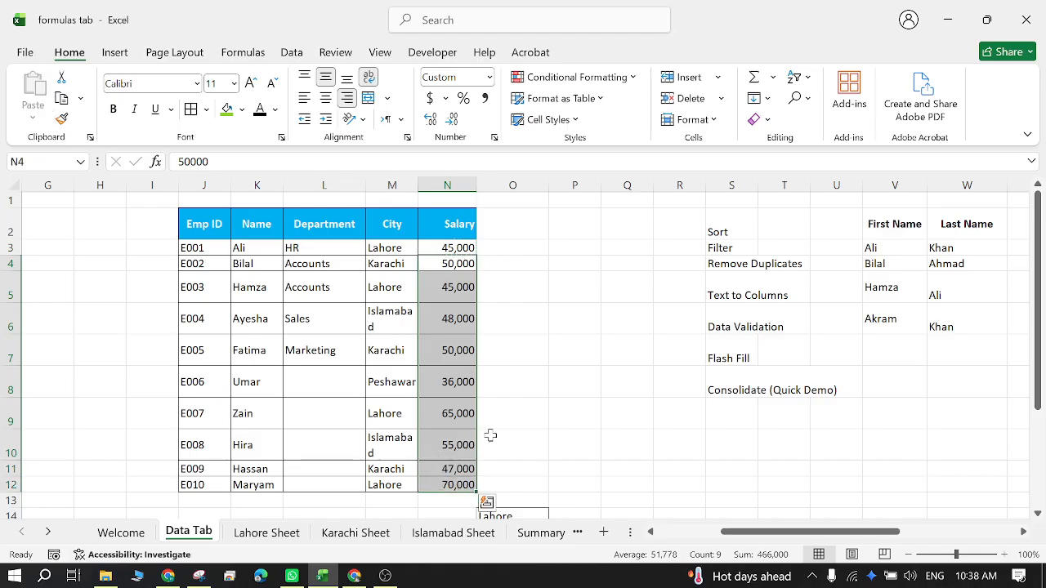
- Re-enter the salary 36000 in N8 to test whether the salary limit applies to that cell
{"action": "left_click", "coordinate": [440, 409]}
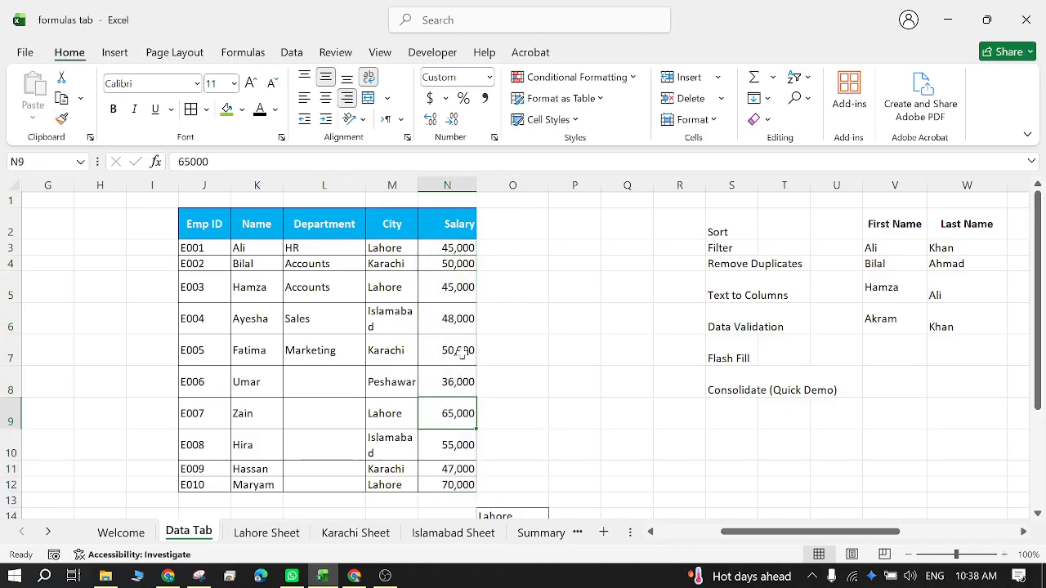
{"action": "left_click", "coordinate": [460, 384]}
{"action": "key", "text": "BackSpace"}
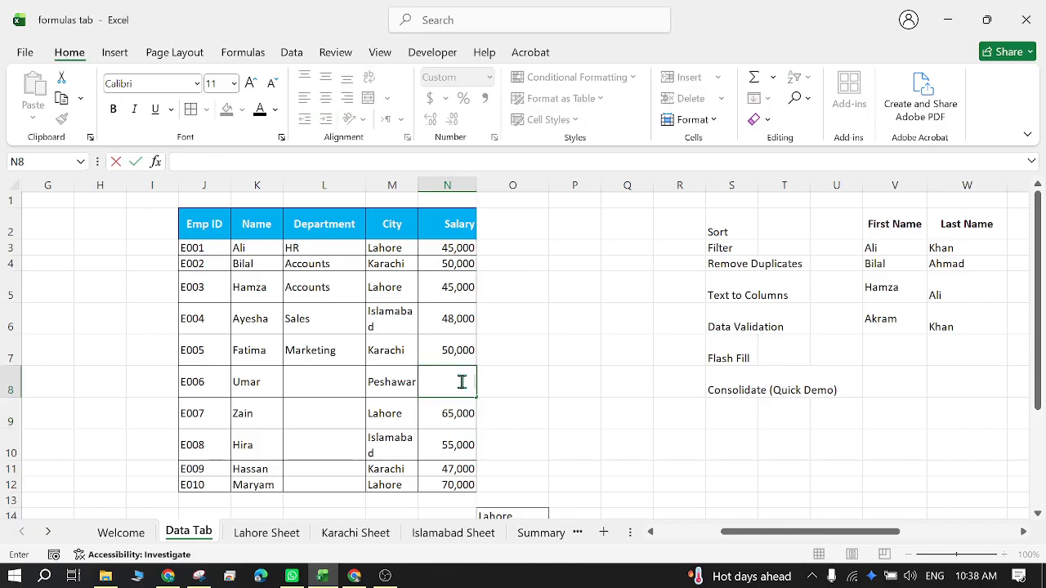
{"action": "type", "text": "36000"}
{"action": "key", "text": "Return"}
{"action": "left_click", "coordinate": [462, 381]}
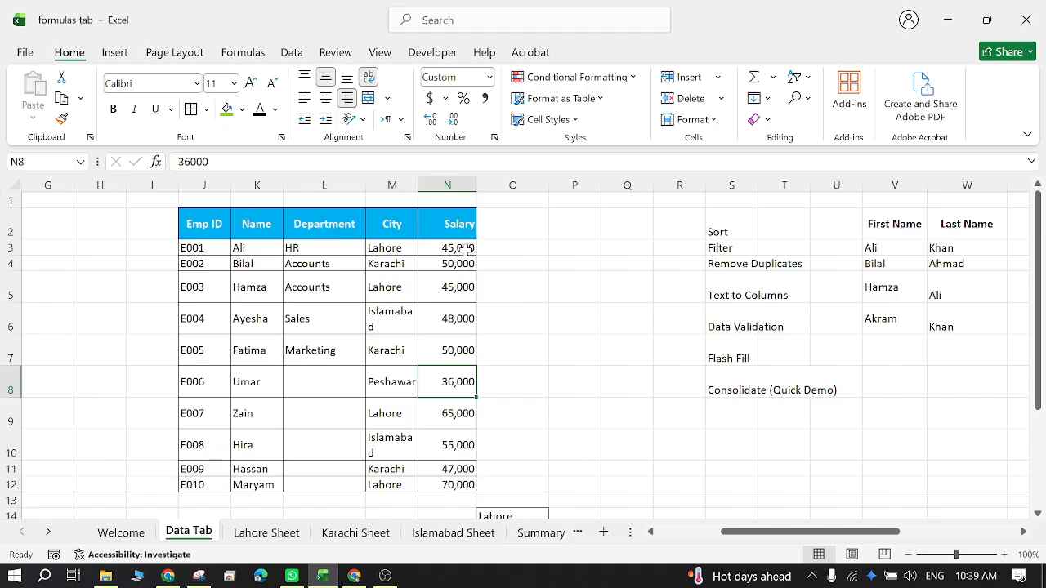
- Fill the salary in N3 down through N12, and clear the contents of N4:N12
{"action": "left_click", "coordinate": [537, 299]}
{"action": "left_click", "coordinate": [455, 249]}
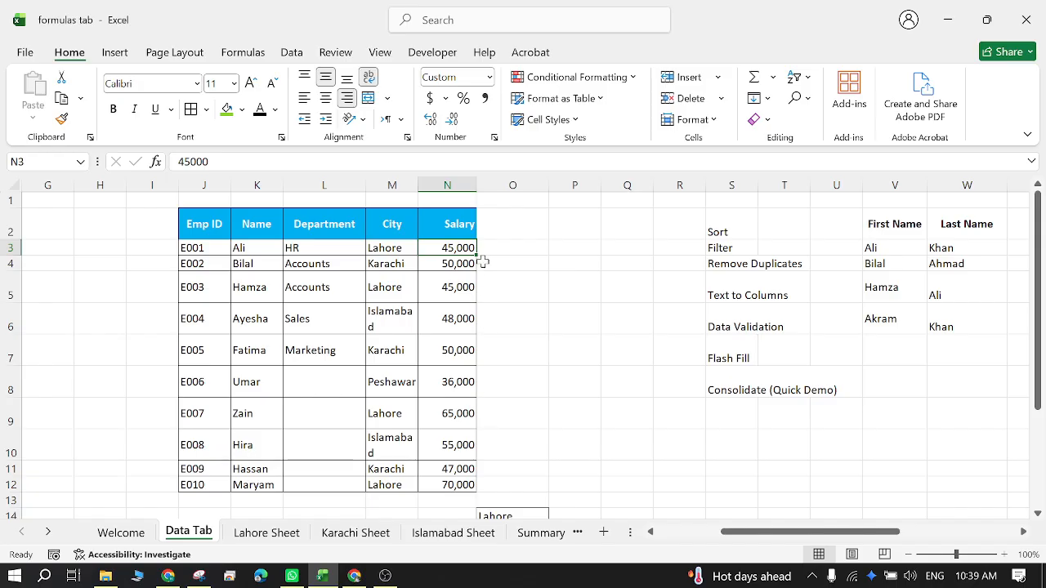
{"action": "left_click_drag", "start_coordinate": [477, 255], "coordinate": [473, 493]}
{"action": "left_click_drag", "start_coordinate": [453, 265], "coordinate": [453, 488]}
{"action": "key", "text": "Delete"}
- Test the copied salary limit by trying to enter 36000 in N7, and dismiss the alert
{"action": "left_click", "coordinate": [454, 356]}
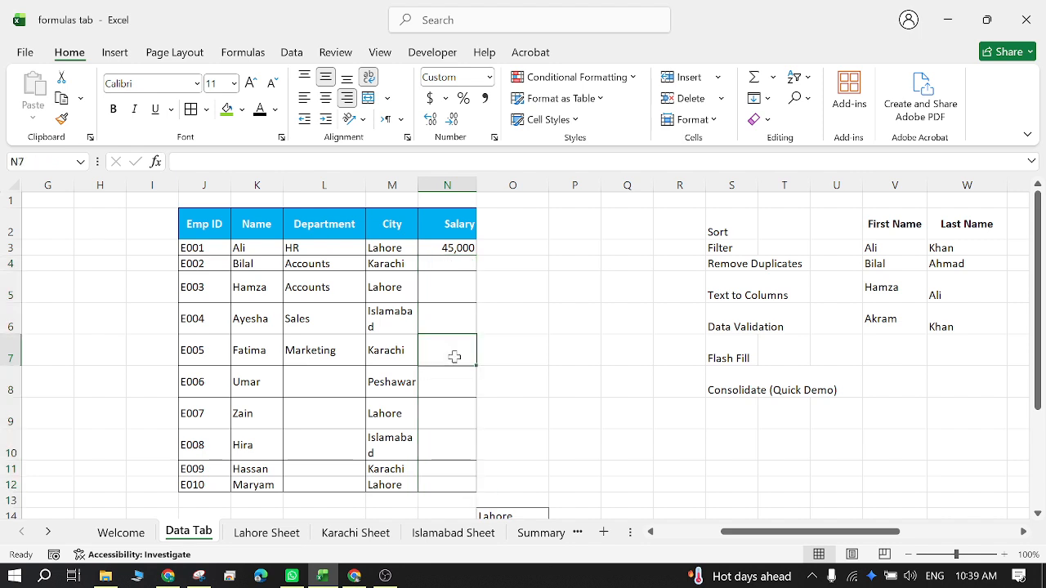
{"action": "type", "text": "36000"}
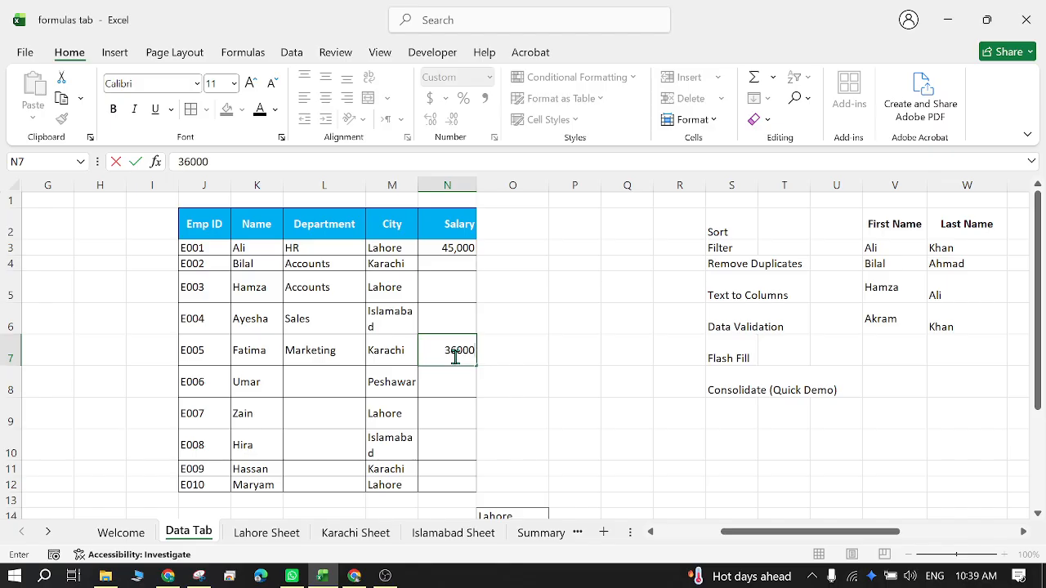
{"action": "key", "text": "Return"}
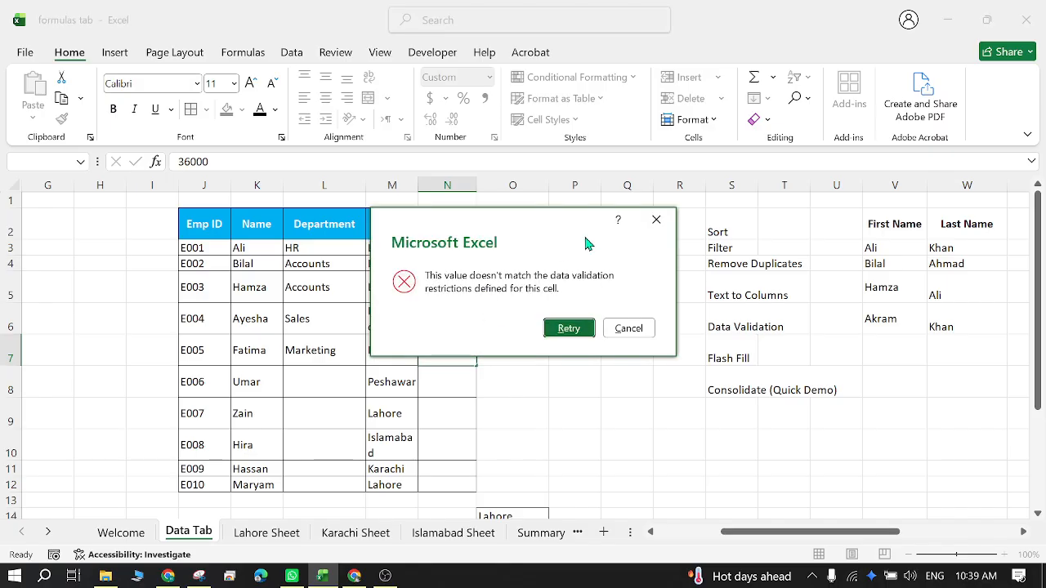
{"action": "left_click", "coordinate": [656, 219]}
- Undo the clearing of N4:N12 and the fill-down from N3 to restore the original salaries
{"action": "key", "text": "ctrl+e"}
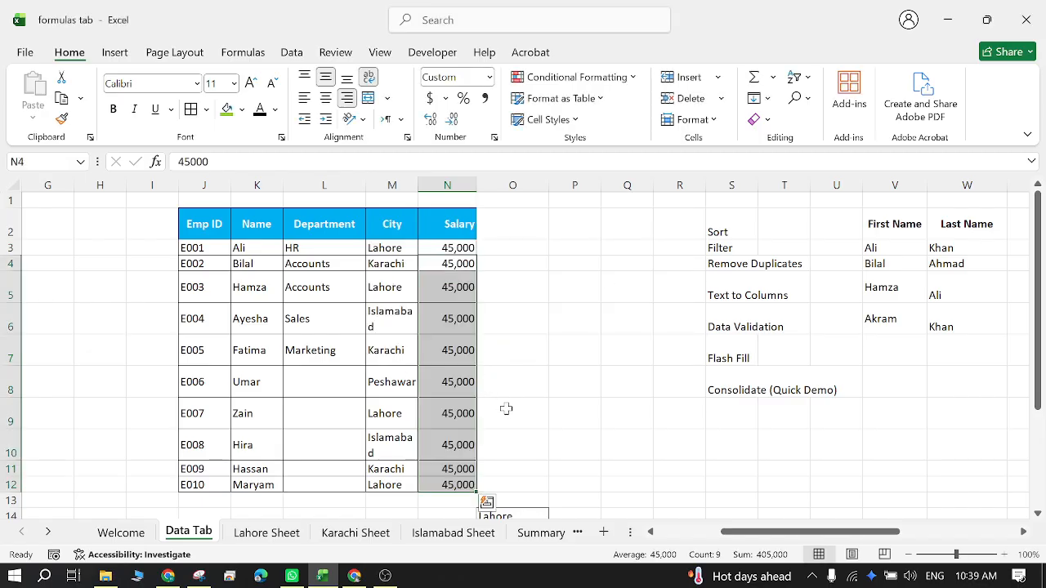
{"action": "key", "text": "ctrl+z"}
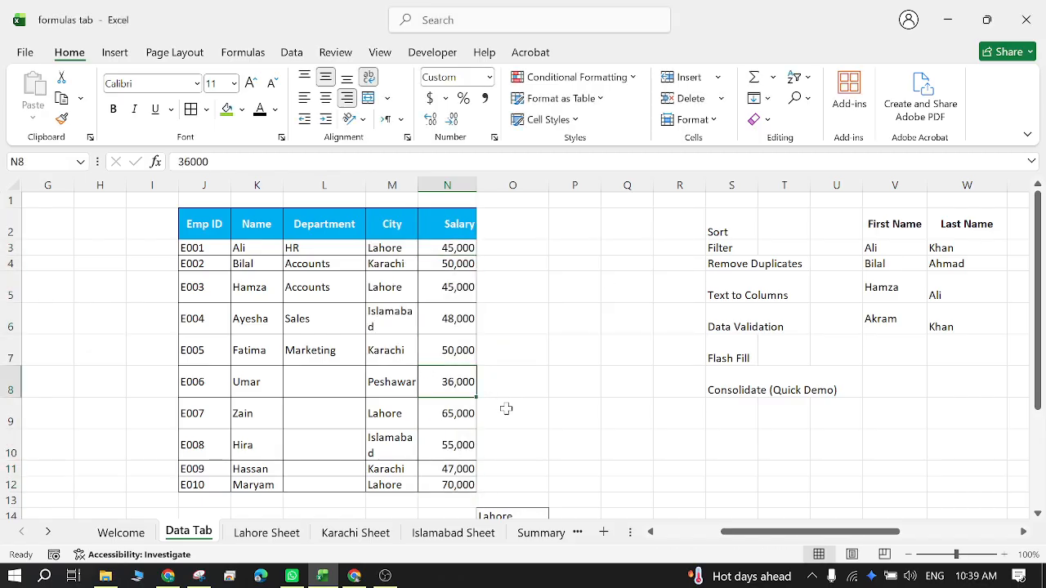
{"action": "left_click", "coordinate": [536, 397]}
{"action": "left_click", "coordinate": [544, 286]}
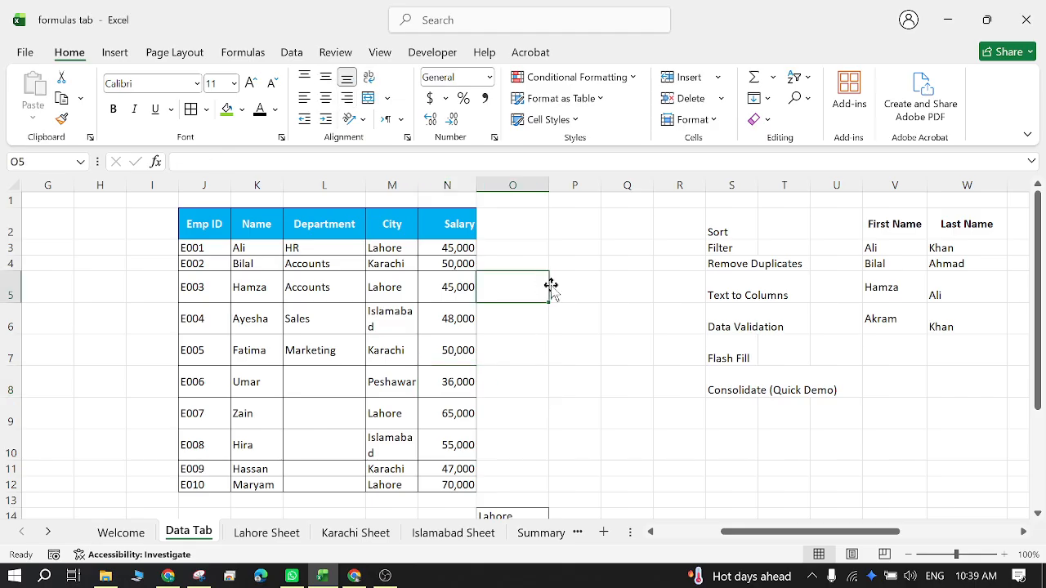
- Fill the Data Validation row C7:D7 of the feature table with green
{"action": "left_click_drag", "start_coordinate": [735, 532], "coordinate": [674, 535]}
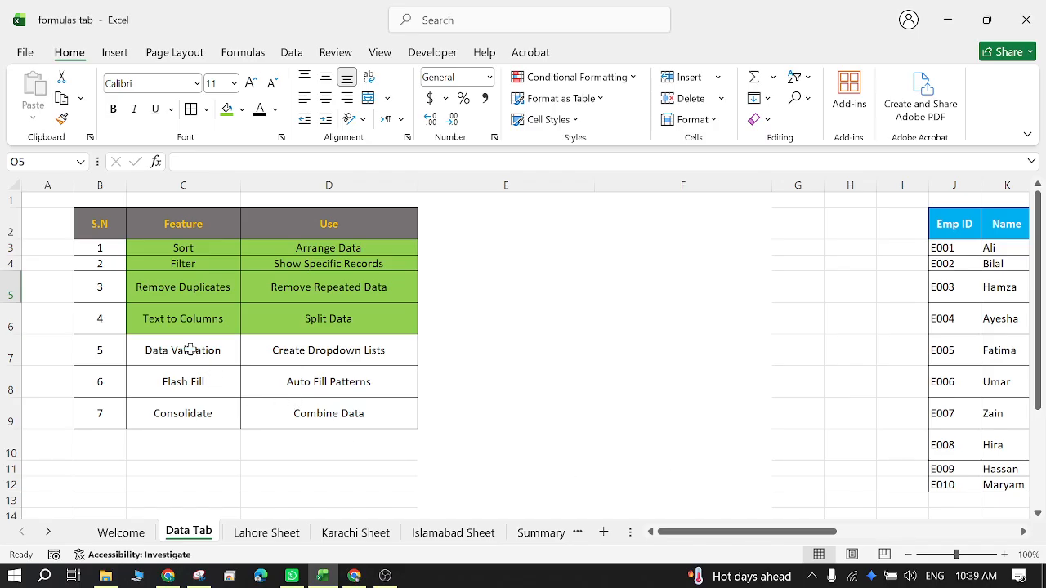
{"action": "left_click_drag", "start_coordinate": [191, 350], "coordinate": [339, 353]}
{"action": "left_click", "coordinate": [226, 108]}
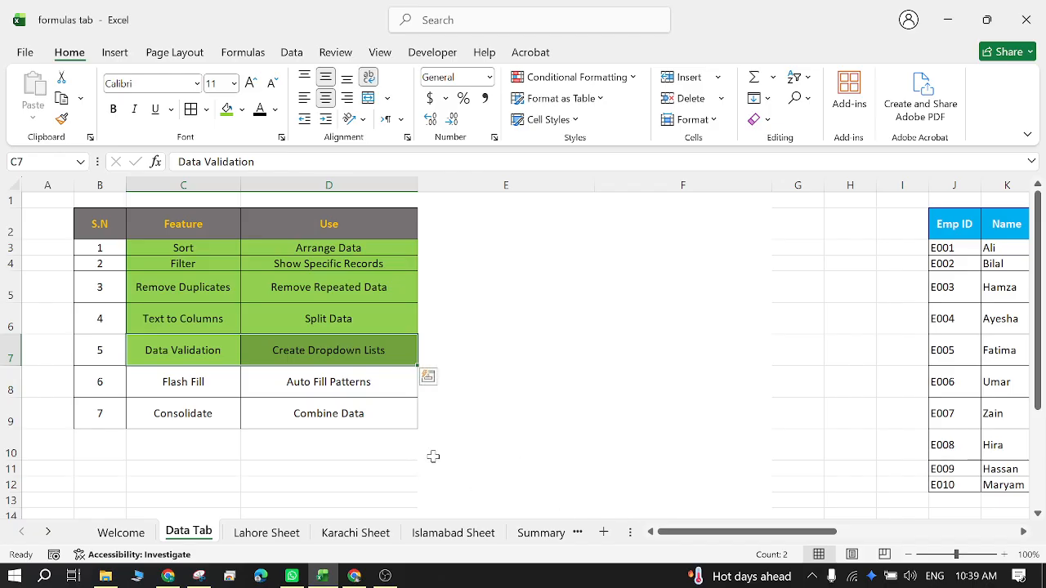
- Enter the last-name initials K in X3 and A in X4, and complete the column with Flash Fill from X5
{"action": "left_click_drag", "start_coordinate": [751, 532], "coordinate": [836, 532]}
{"action": "left_click_drag", "start_coordinate": [915, 531], "coordinate": [946, 525]}
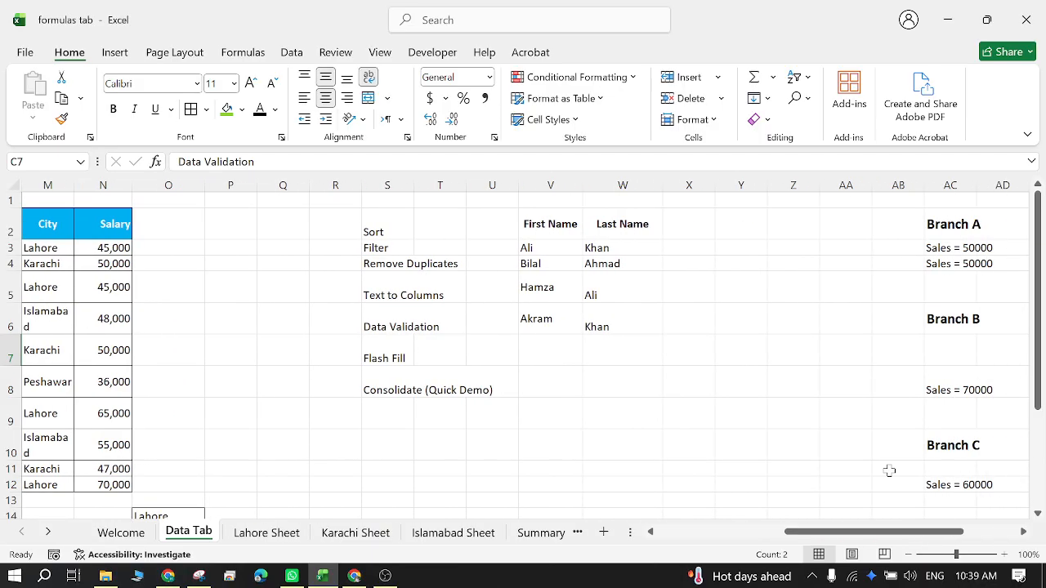
{"action": "left_click", "coordinate": [600, 243]}
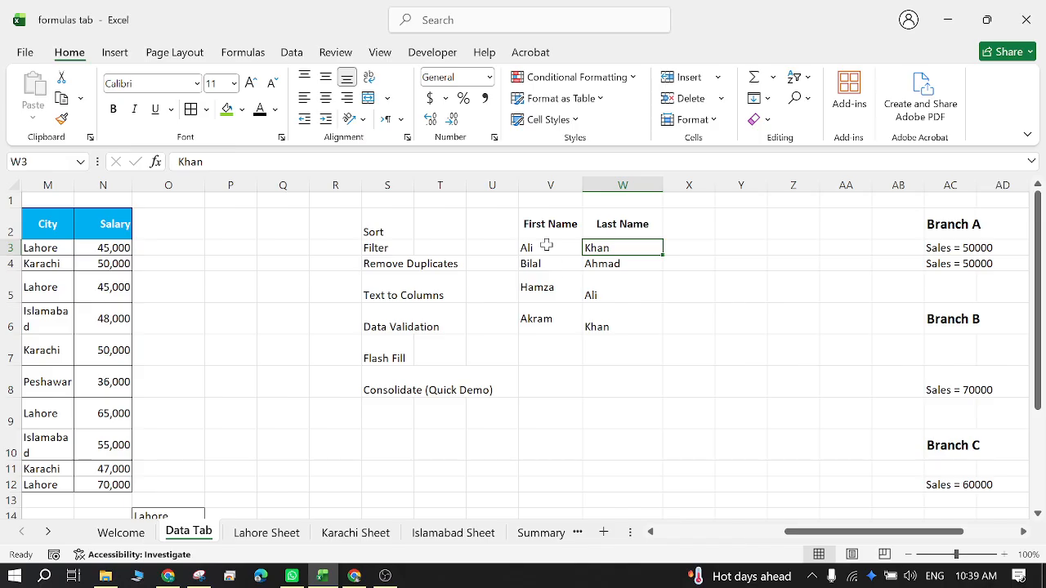
{"action": "left_click", "coordinate": [564, 246]}
{"action": "left_click", "coordinate": [666, 263]}
{"action": "left_click", "coordinate": [694, 245]}
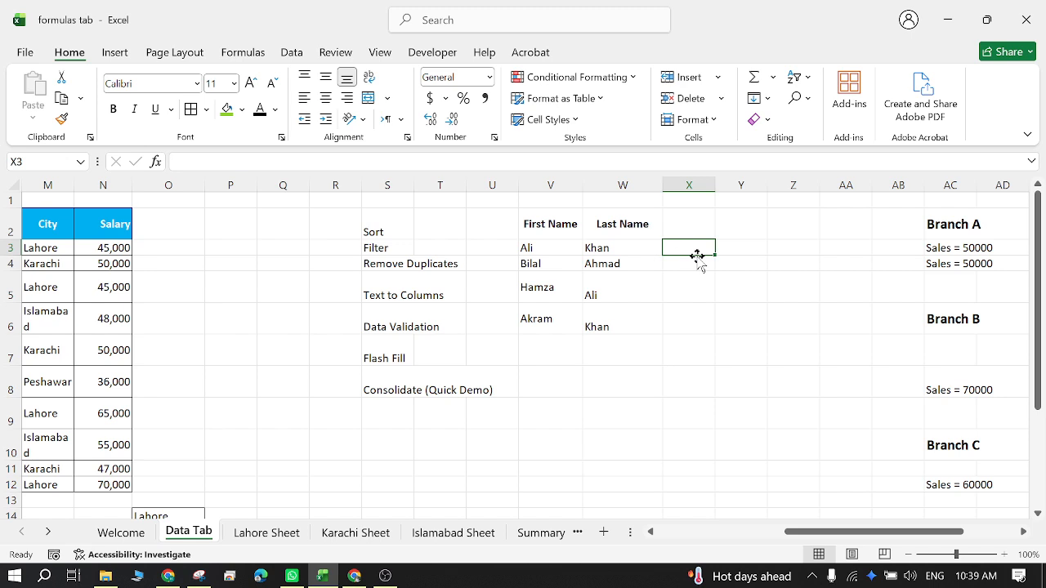
{"action": "key", "text": "Caps_Lock"}
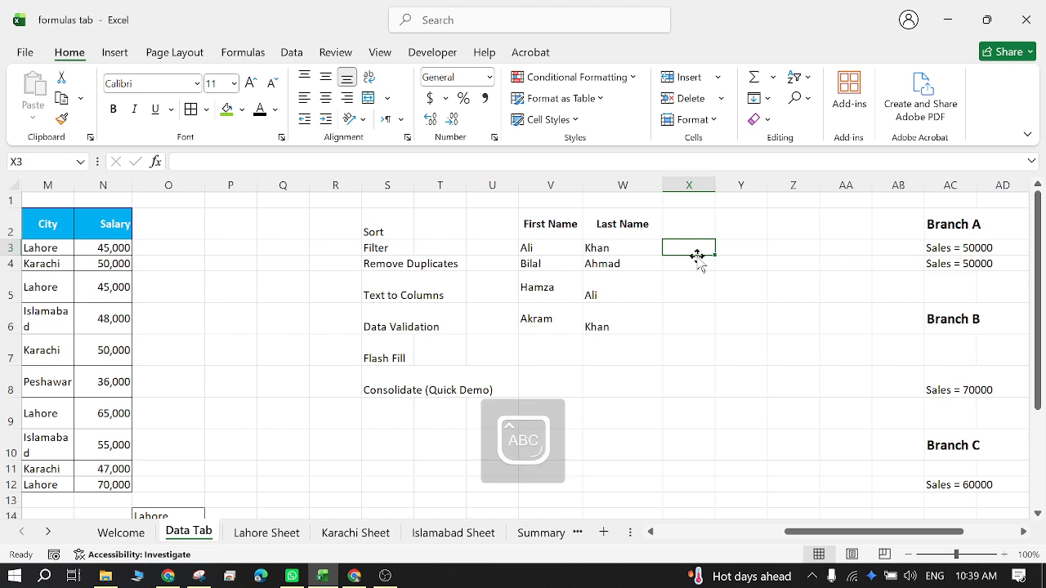
{"action": "type", "text": "K"}
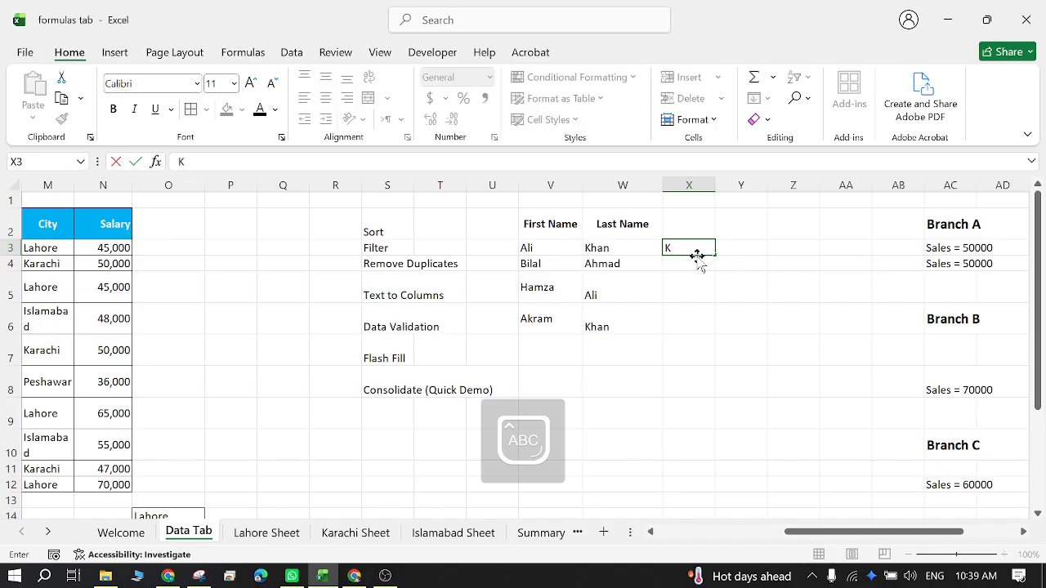
{"action": "key", "text": "Return"}
{"action": "type", "text": "A"}
{"action": "key", "text": "Return"}
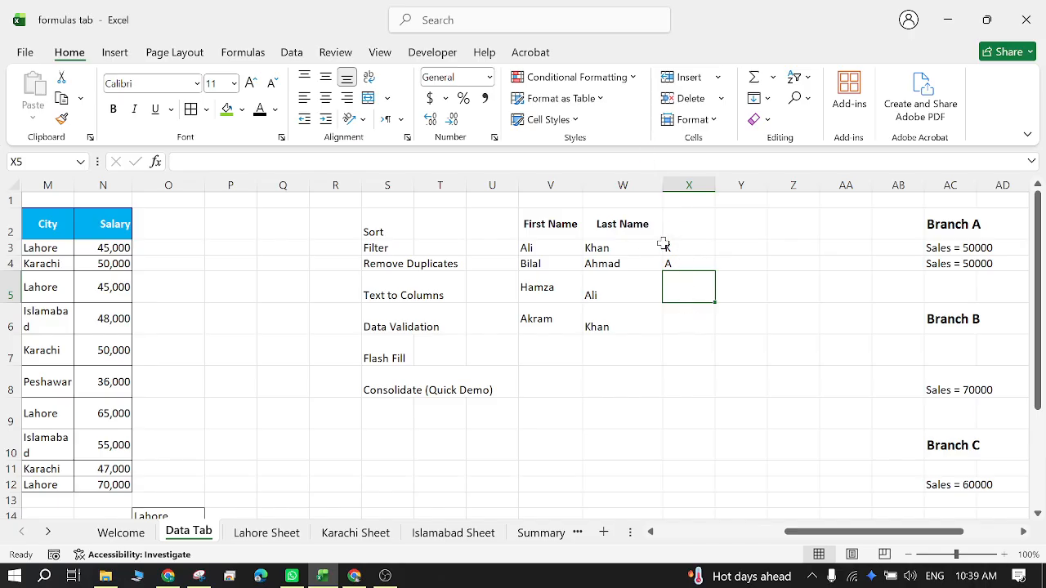
{"action": "left_click", "coordinate": [291, 52]}
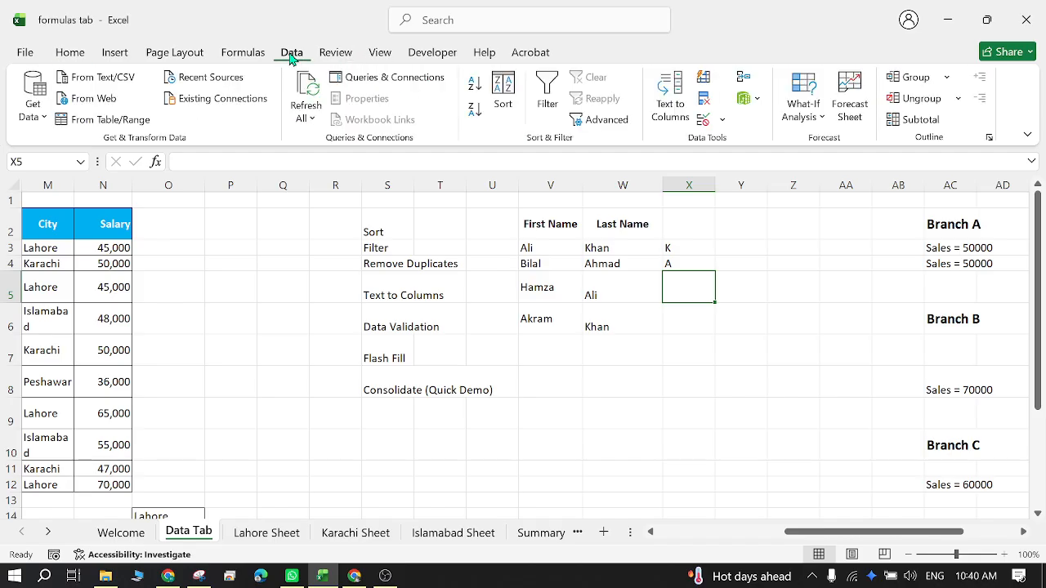
{"action": "left_click", "coordinate": [702, 78]}
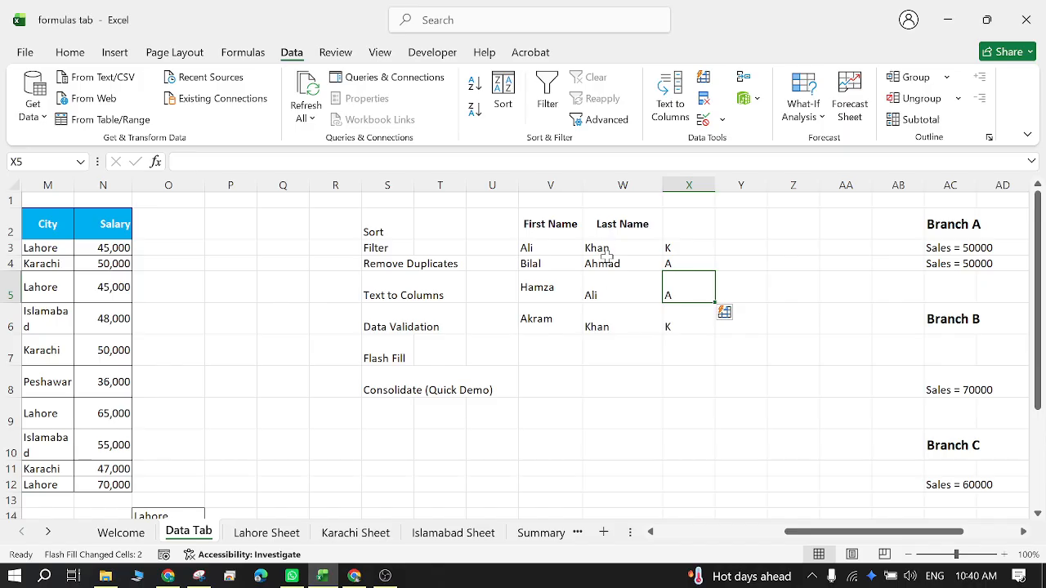
- Append each person's last name to the first name in V3:V6 so the cells hold full names
{"action": "double_click", "coordinate": [562, 250]}
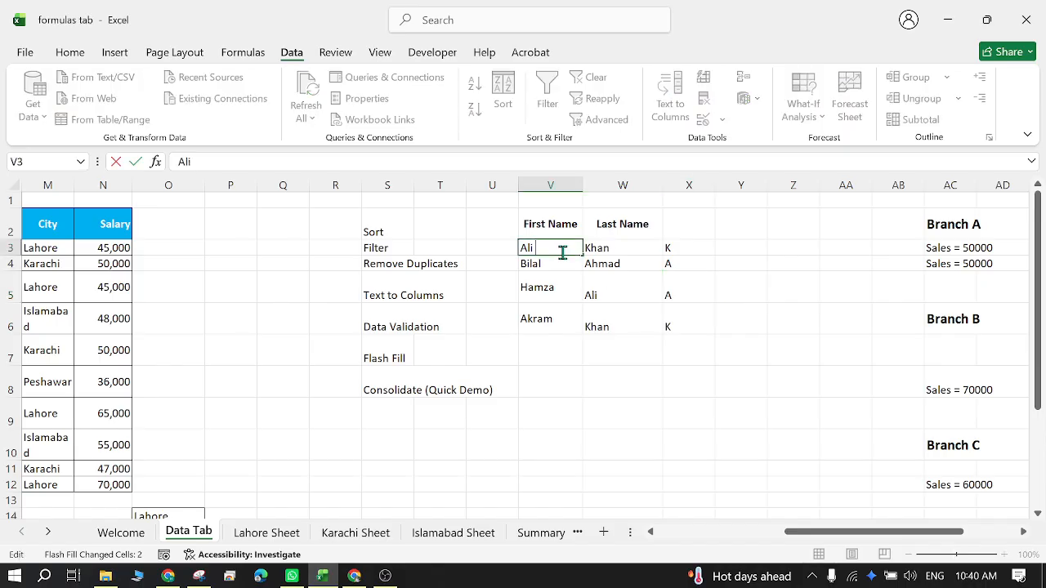
{"action": "type", "text": "K"}
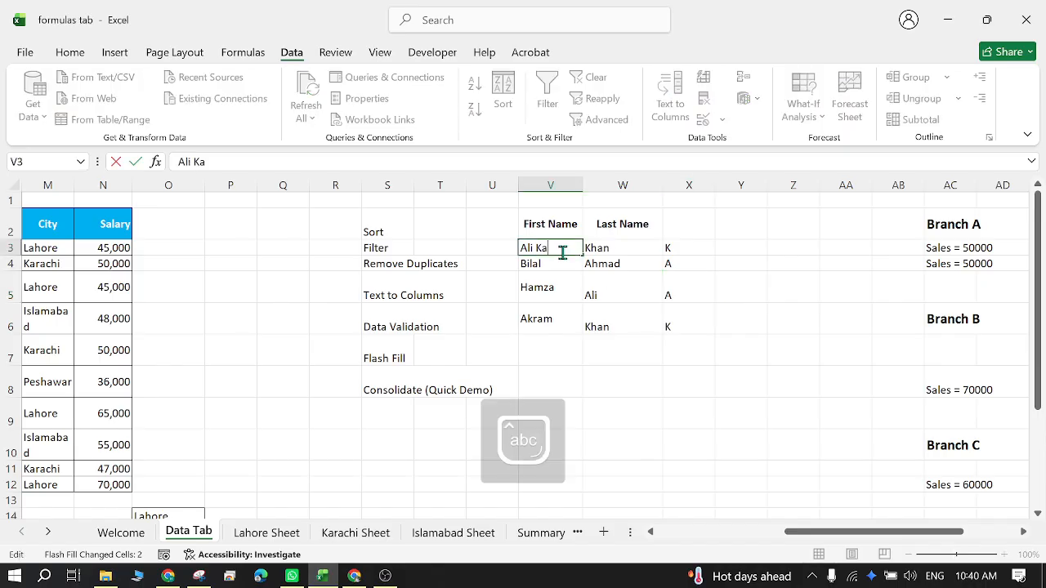
{"action": "type", "text": "han"}
{"action": "double_click", "coordinate": [562, 264]}
{"action": "type", "text": "Ahmad"}
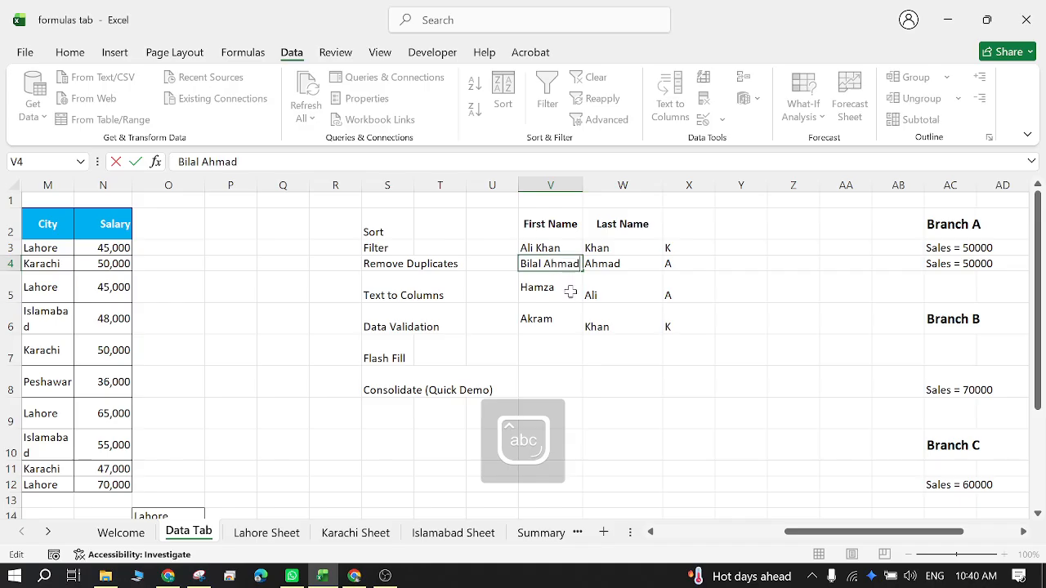
{"action": "double_click", "coordinate": [570, 292]}
{"action": "type", "text": "Al"}
{"action": "double_click", "coordinate": [564, 315]}
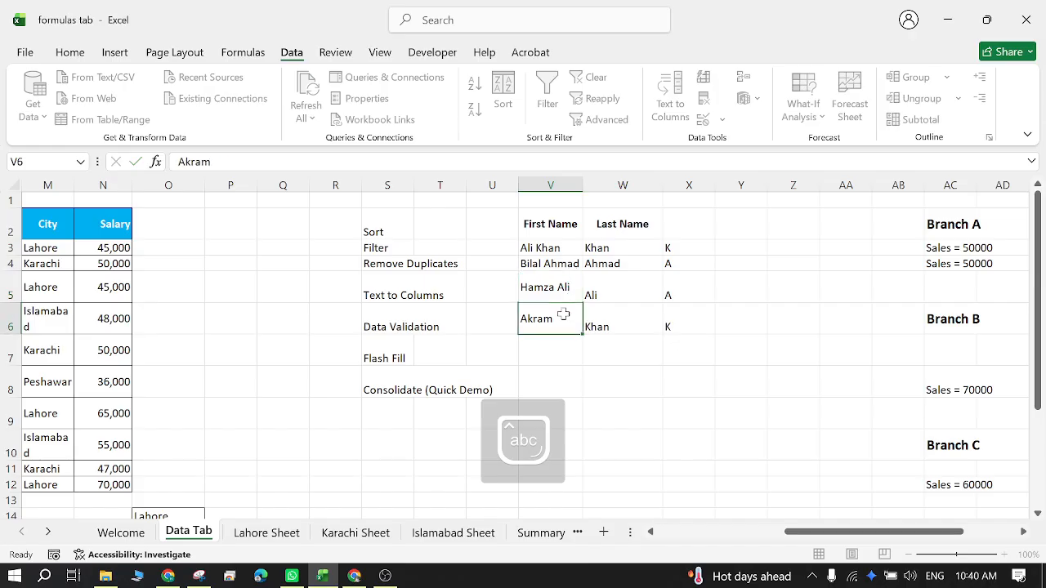
{"action": "type", "text": "Khan"}
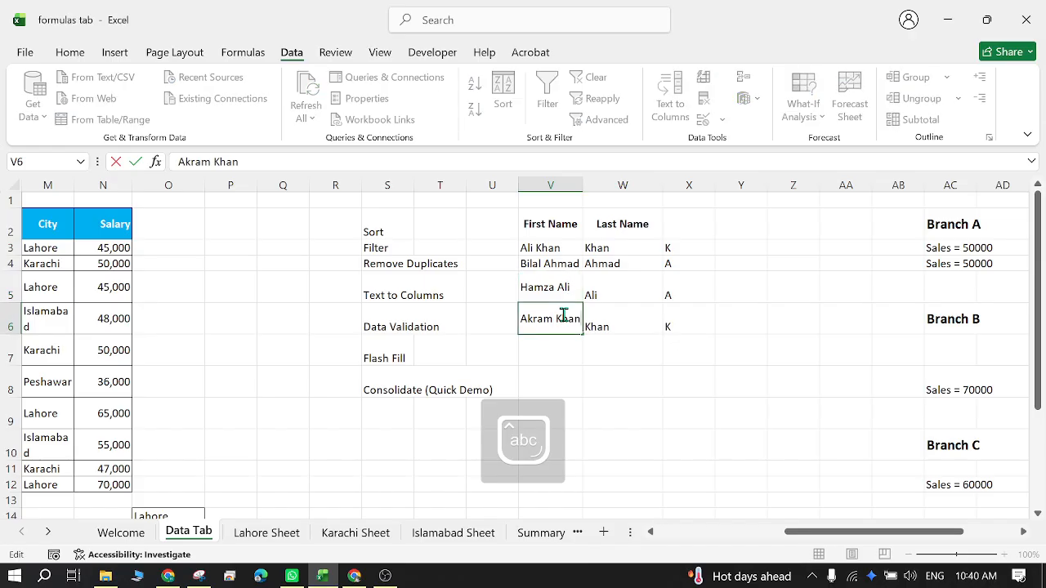
{"action": "left_click", "coordinate": [626, 362]}
- Clear the last names and initials in W3:X6
{"action": "left_click_drag", "start_coordinate": [604, 251], "coordinate": [606, 317]}
{"action": "left_click", "coordinate": [607, 317]}
{"action": "key", "text": "Delete"}
{"action": "left_click", "coordinate": [702, 263]}
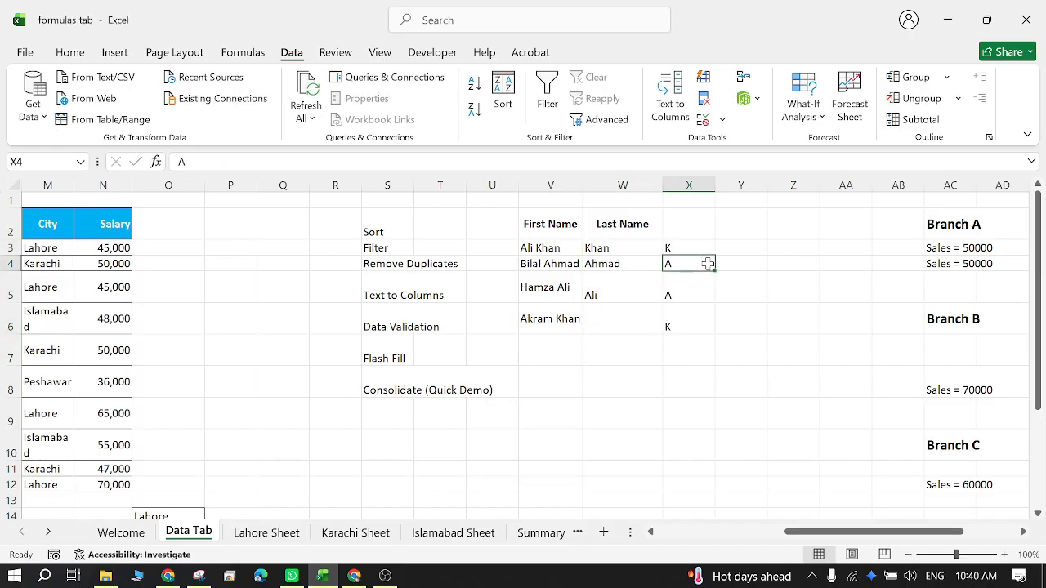
{"action": "left_click_drag", "start_coordinate": [608, 256], "coordinate": [665, 322]}
{"action": "key", "text": "Delete"}
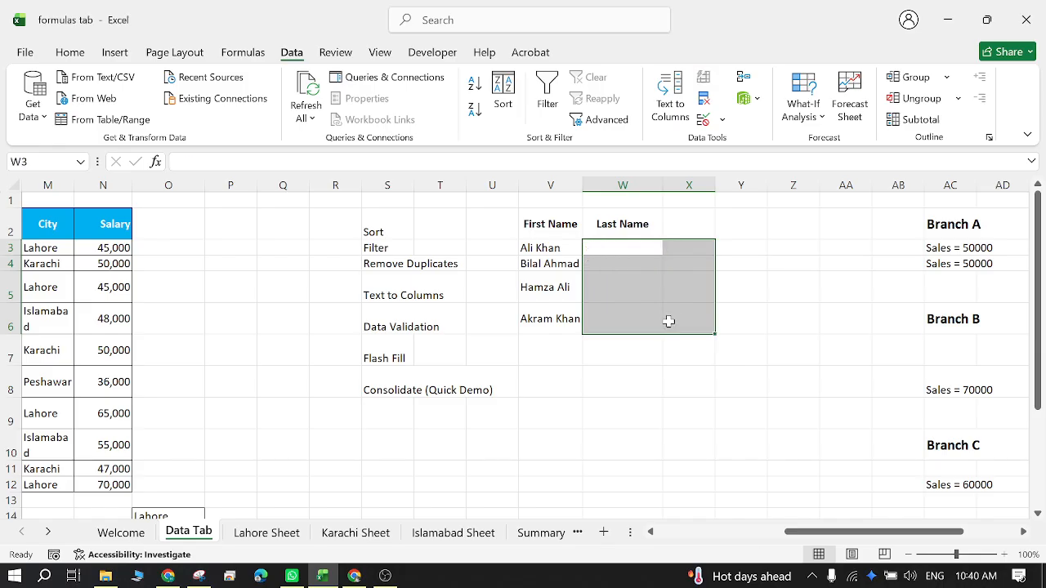
- Enter the full-name initials AK in W3 and BA in W4 as the pattern
{"action": "left_click", "coordinate": [635, 248]}
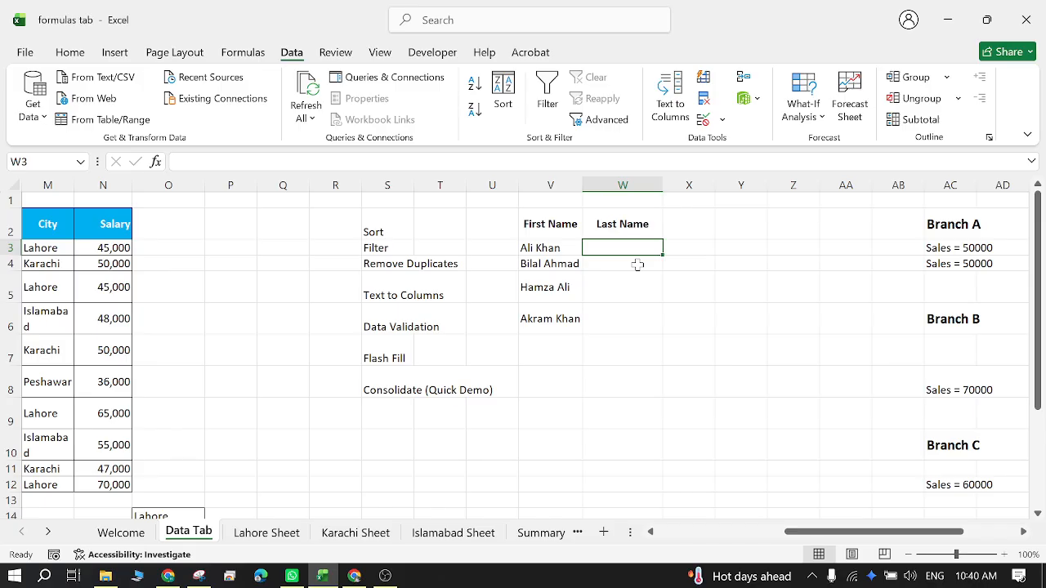
{"action": "key", "text": "Caps_Lock"}
{"action": "type", "text": "A"}
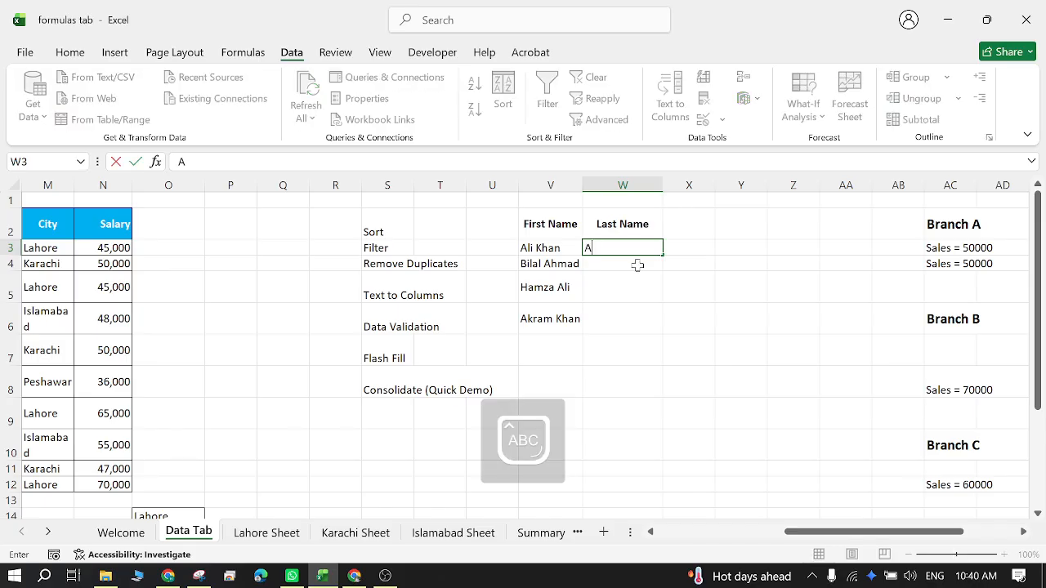
{"action": "type", "text": "K"}
{"action": "key", "text": "Return"}
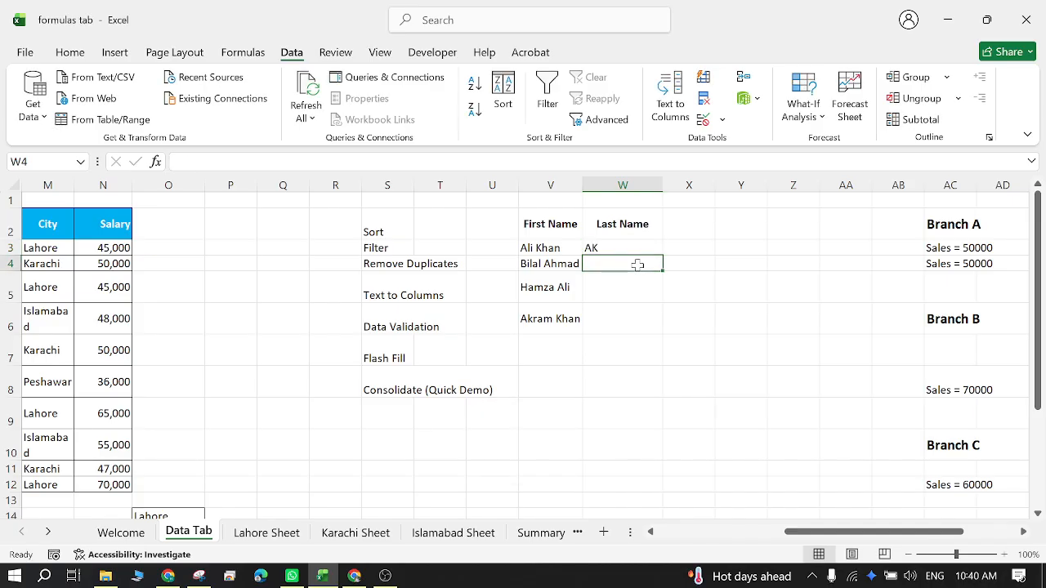
{"action": "type", "text": "BA"}
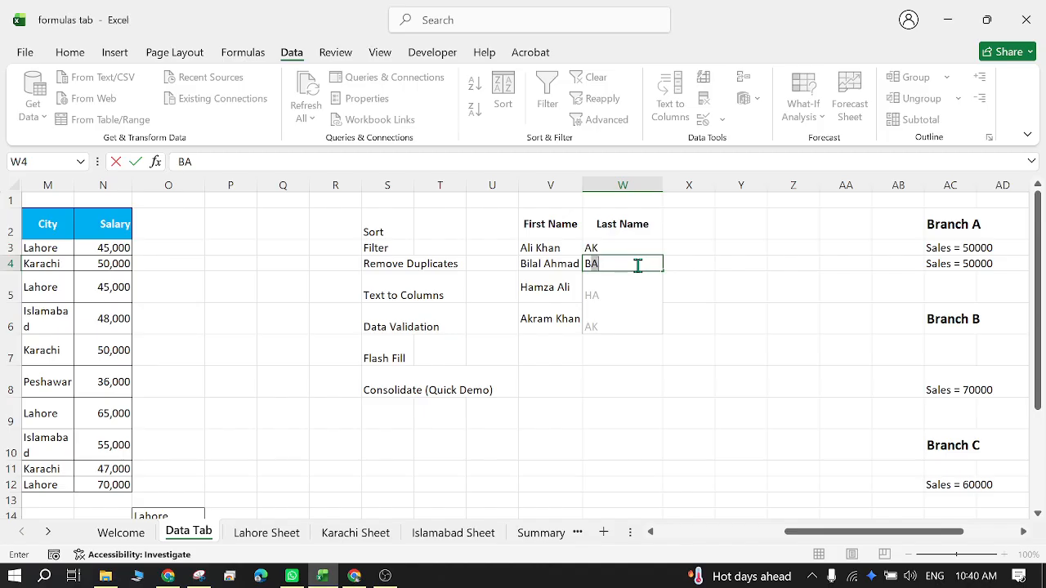
{"action": "type", "text": "A"}
{"action": "left_click", "coordinate": [660, 317]}
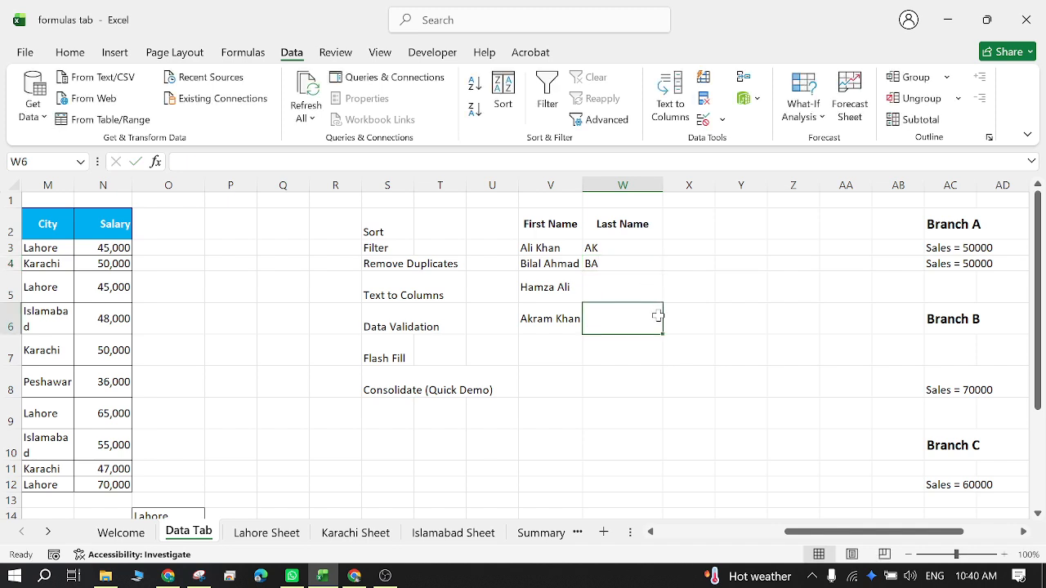
- Complete the remaining initials in W5:W6 with Flash Fill
{"action": "left_click", "coordinate": [626, 283]}
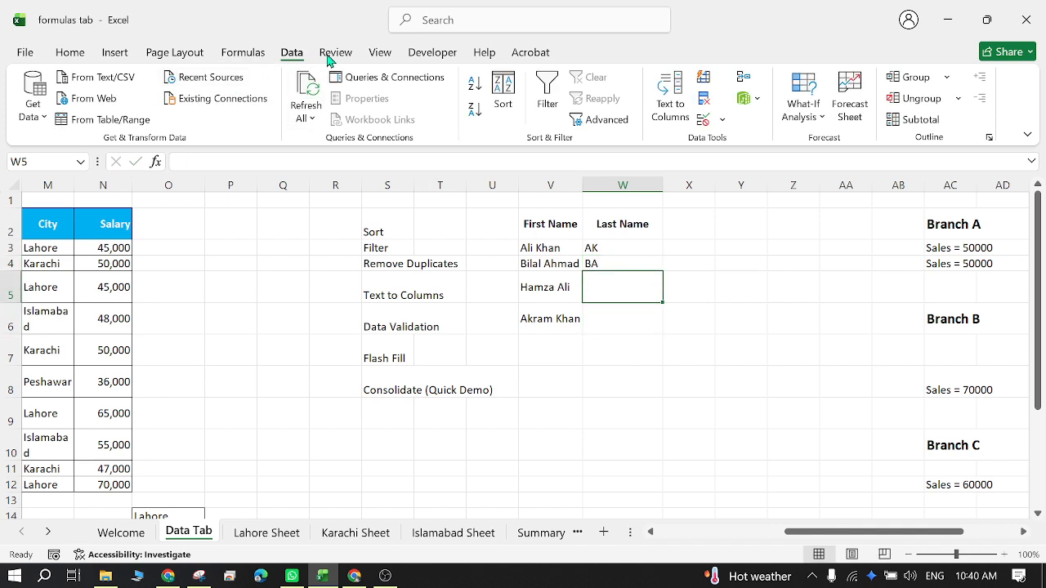
{"action": "left_click", "coordinate": [703, 83]}
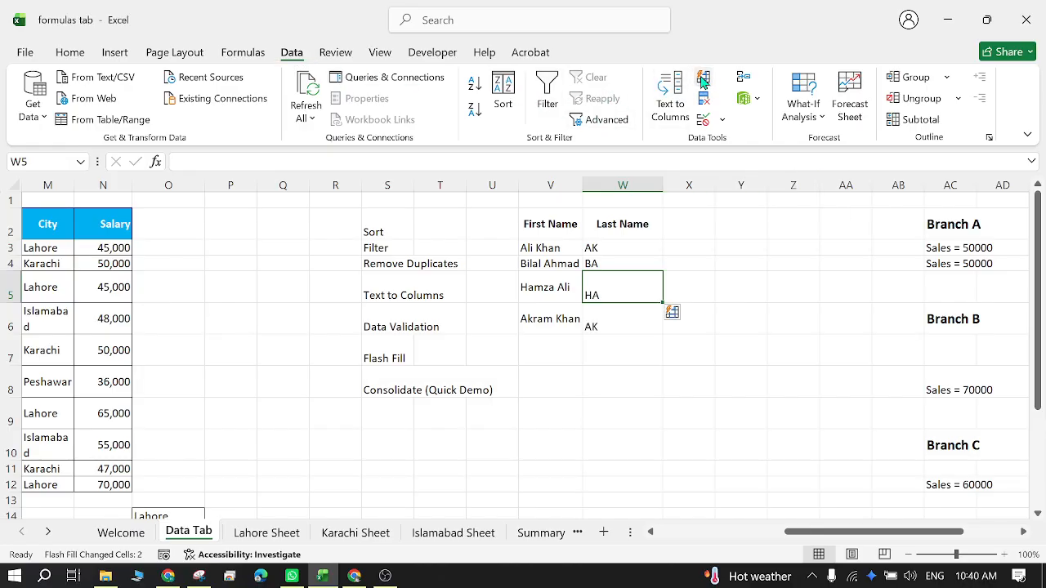
{"action": "left_click", "coordinate": [626, 351]}
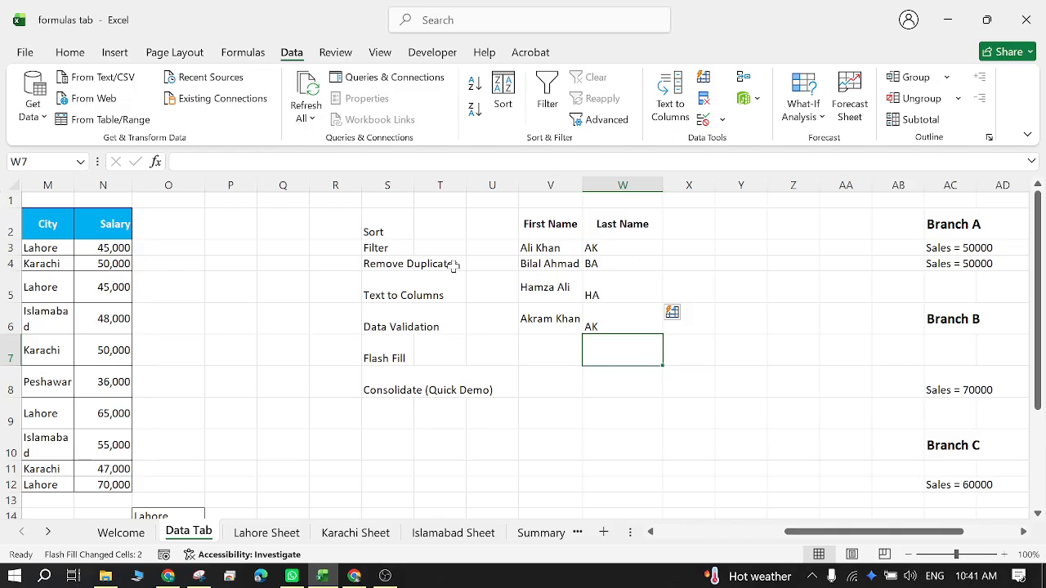
- Fill the Flash Fill row C8:D8 of the feature table with the same green as the rows above
{"action": "left_click_drag", "start_coordinate": [874, 532], "coordinate": [748, 532]}
{"action": "left_click_drag", "start_coordinate": [182, 392], "coordinate": [340, 375]}
{"action": "left_click", "coordinate": [70, 51]}
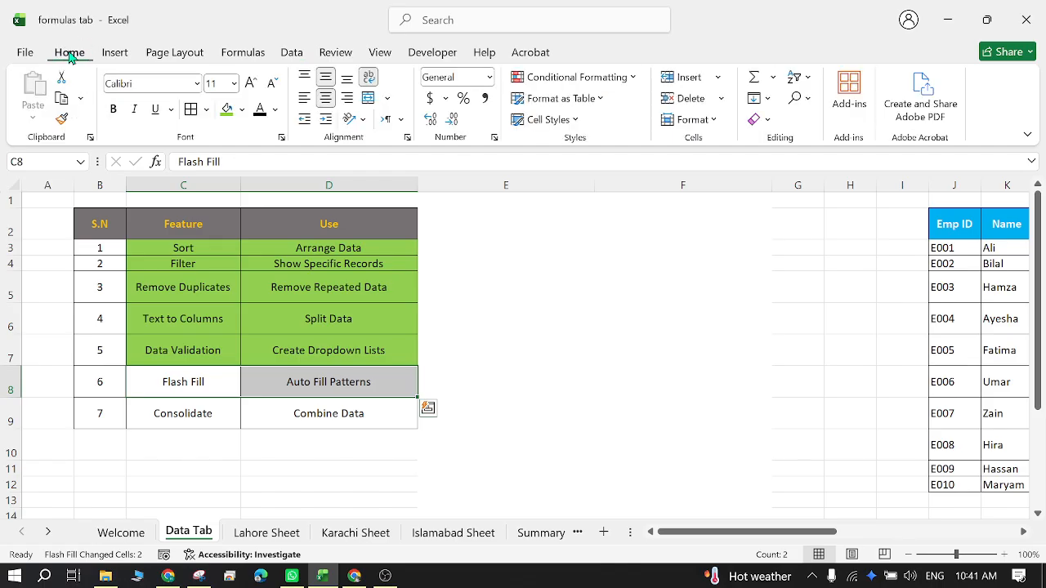
{"action": "left_click", "coordinate": [226, 108]}
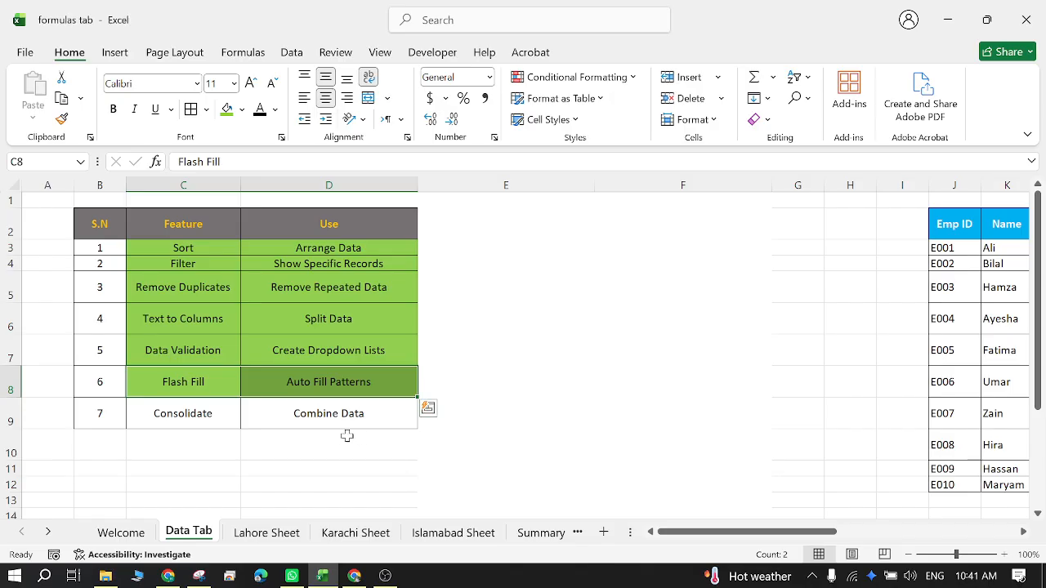
{"action": "left_click", "coordinate": [431, 451]}
- Examine the product sales tables on the Lahore Sheet, Karachi Sheet and Islamabad Sheet
{"action": "left_click_drag", "start_coordinate": [692, 532], "coordinate": [753, 516]}
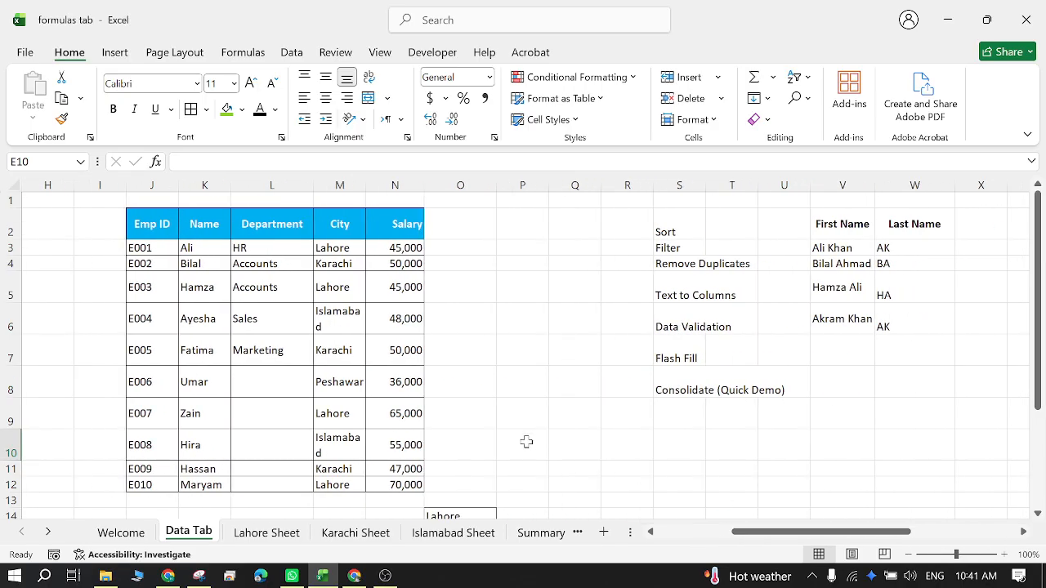
{"action": "left_click", "coordinate": [274, 539]}
{"action": "left_click", "coordinate": [237, 325]}
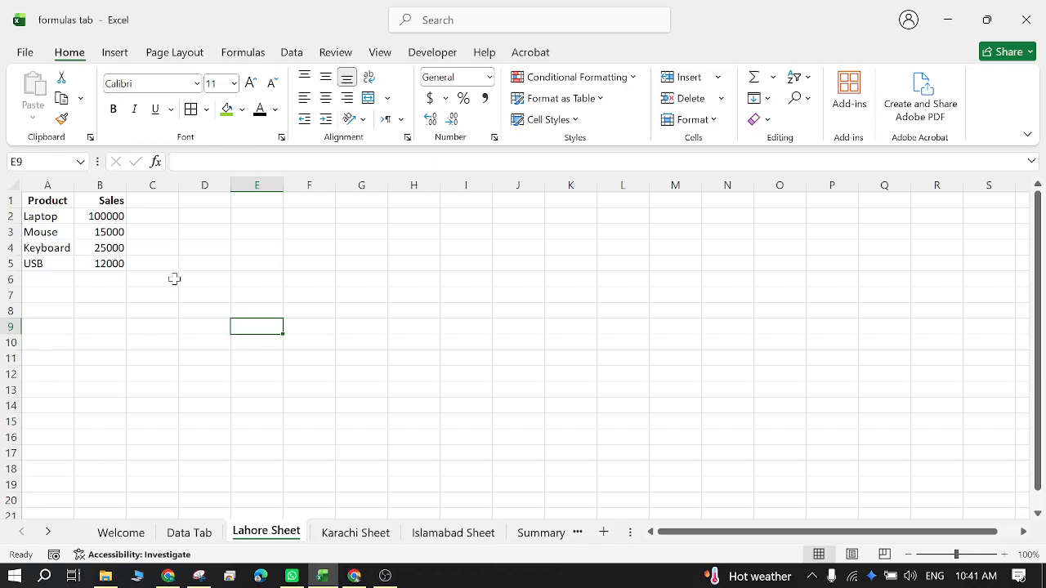
{"action": "left_click", "coordinate": [359, 538]}
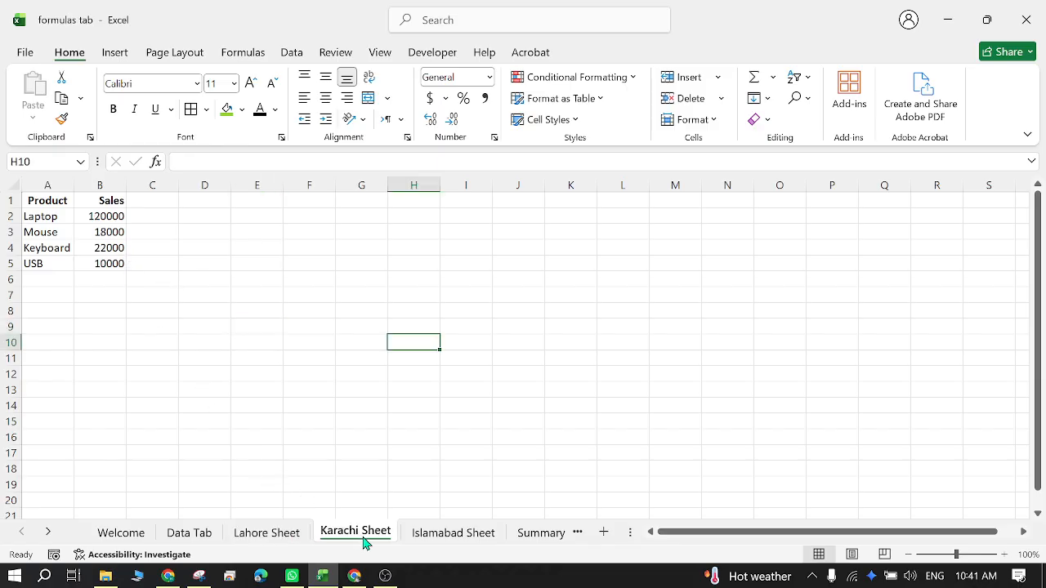
{"action": "left_click", "coordinate": [460, 536]}
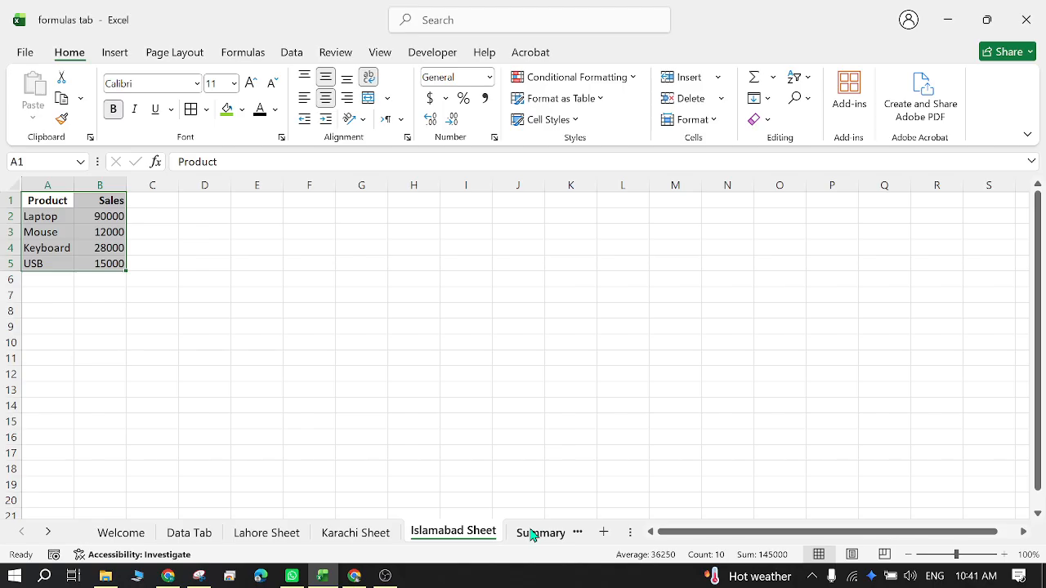
{"action": "left_click", "coordinate": [256, 535]}
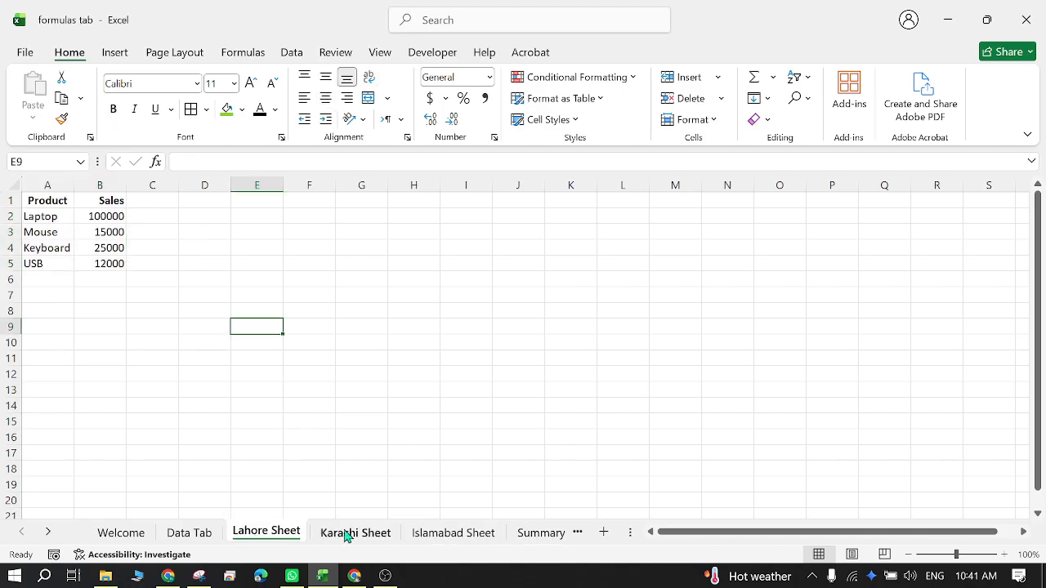
{"action": "left_click", "coordinate": [346, 535]}
{"action": "left_click", "coordinate": [458, 533]}
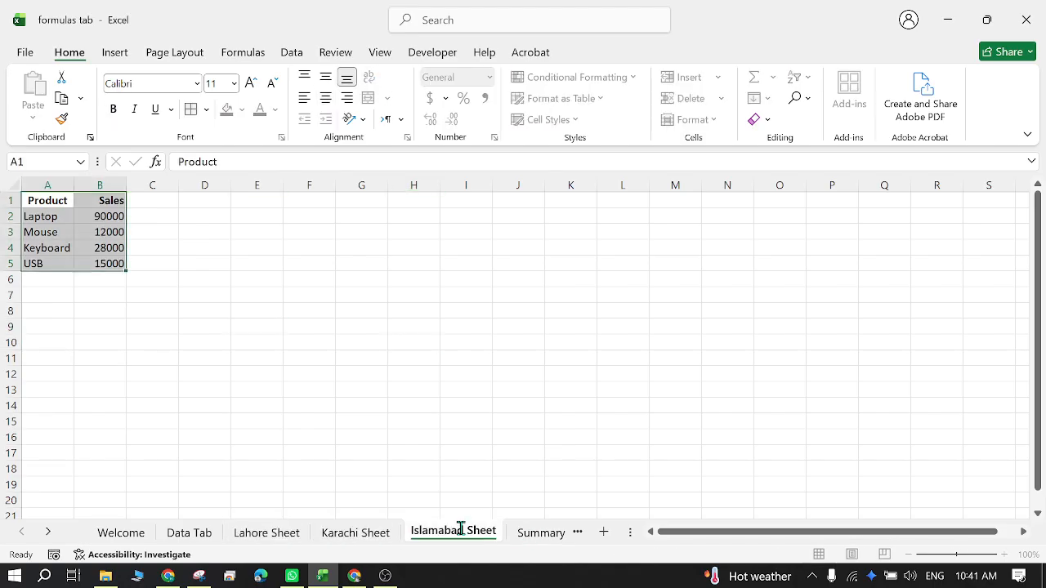
{"action": "left_click", "coordinate": [362, 393]}
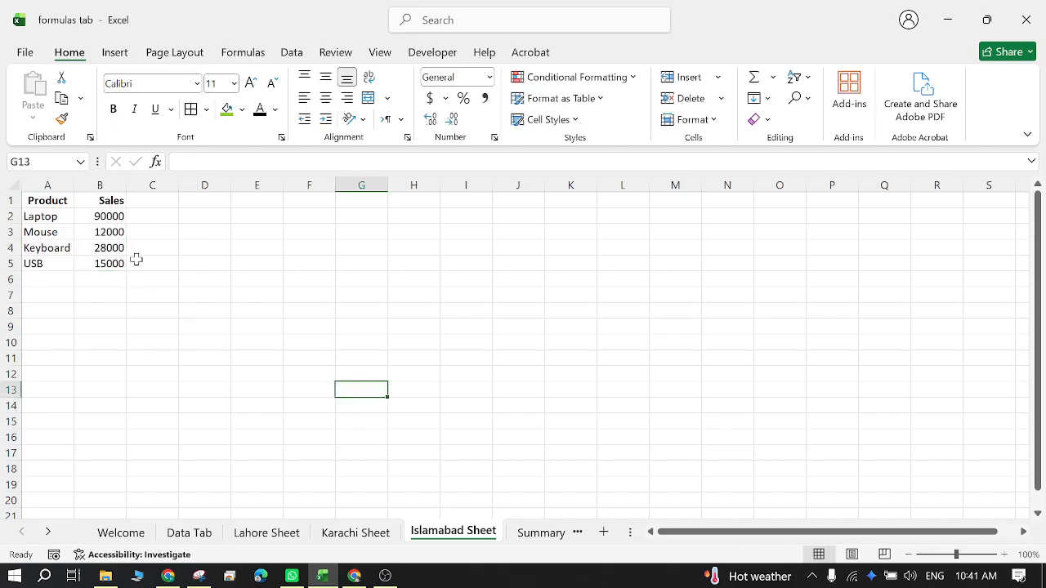
- Select cell A1 on the Summary sheet as the destination for the consolidated data
{"action": "left_click", "coordinate": [549, 532]}
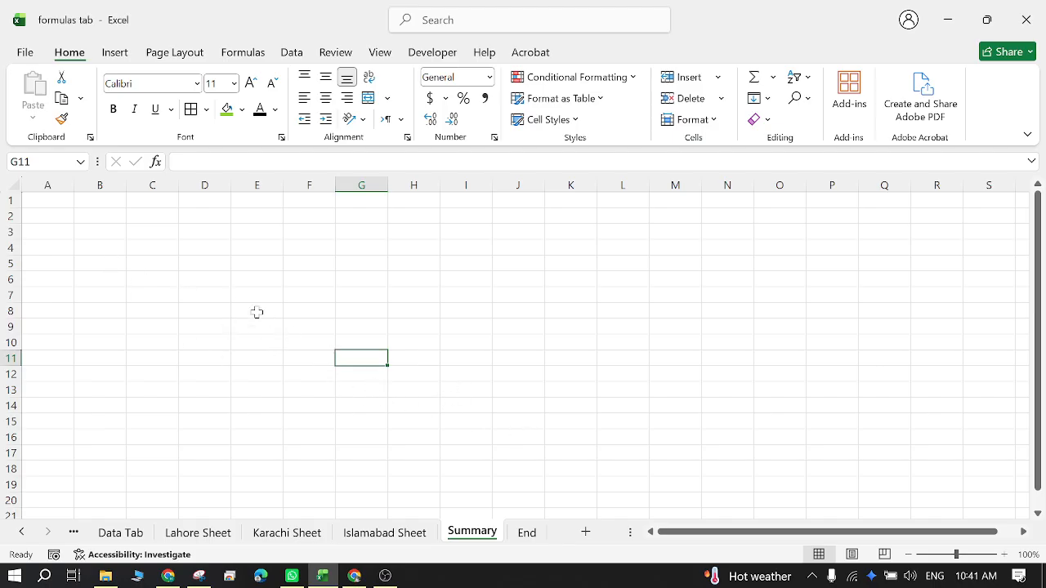
{"action": "left_click", "coordinate": [296, 52]}
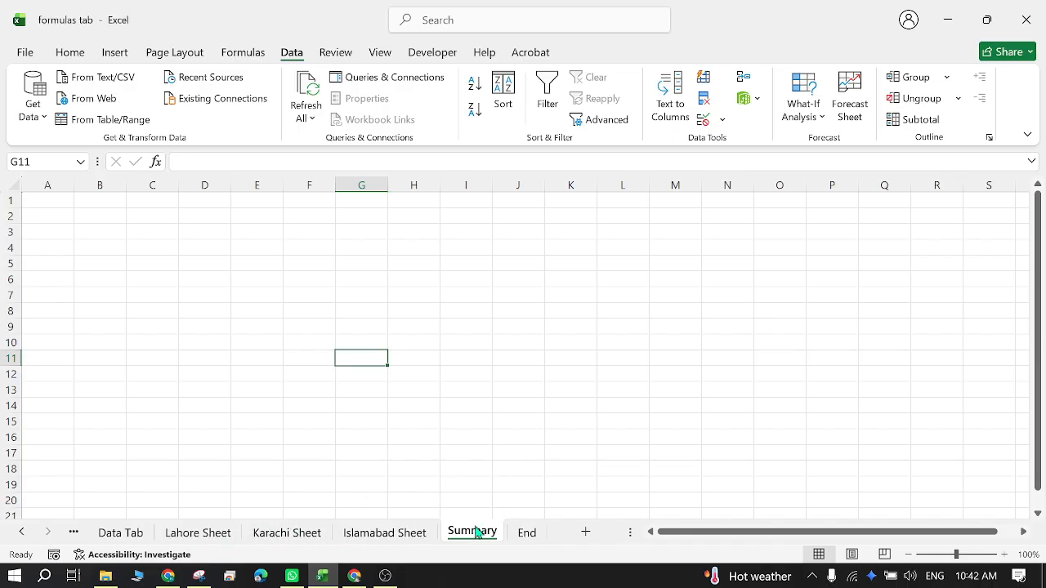
{"action": "left_click", "coordinate": [189, 282]}
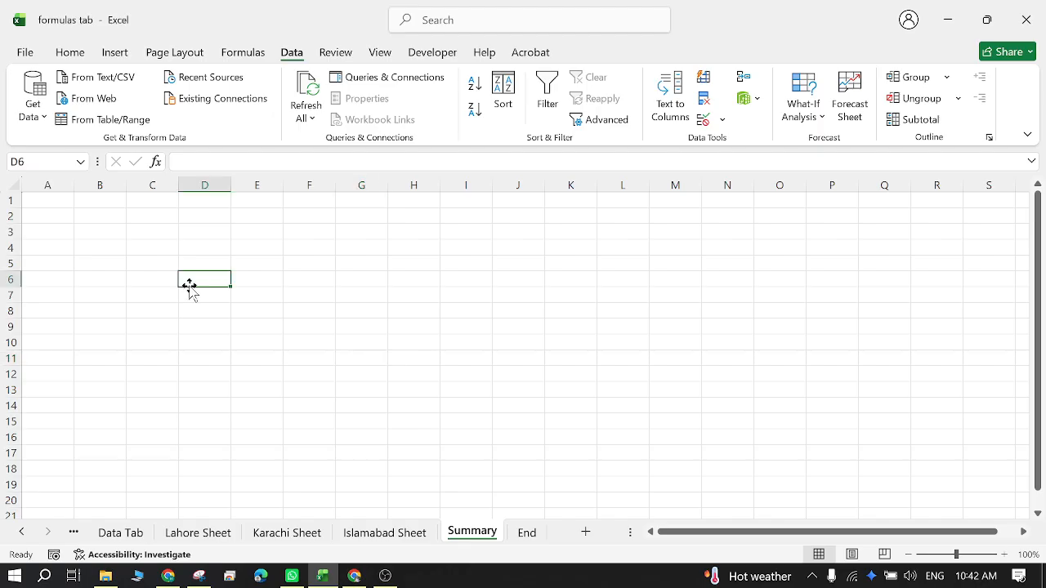
{"action": "left_click", "coordinate": [48, 199]}
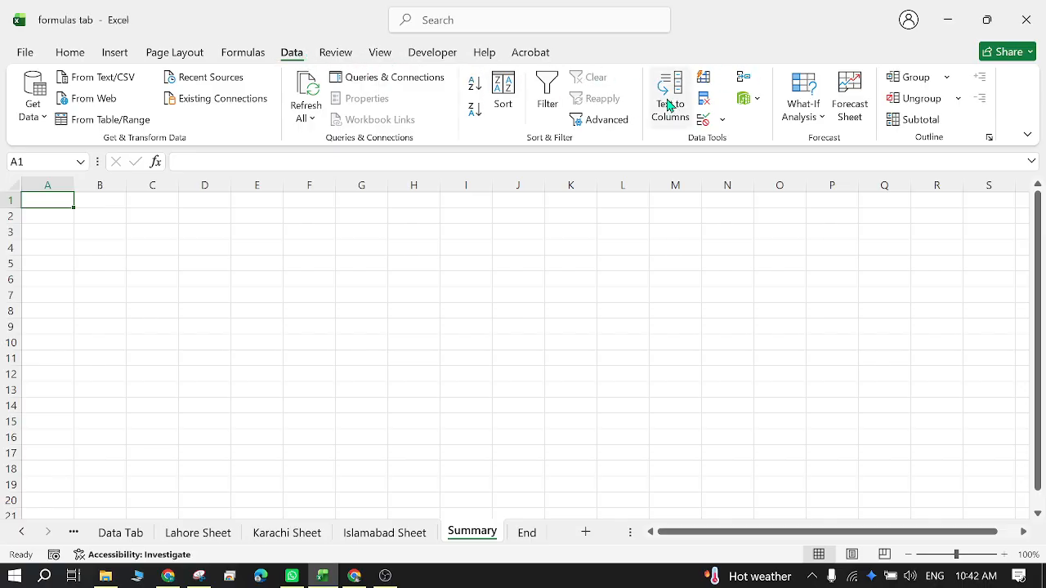
- Delete the Islamabad, Karachi and Lahore sheet references from the Consolidate settings and close them
{"action": "left_click", "coordinate": [748, 81]}
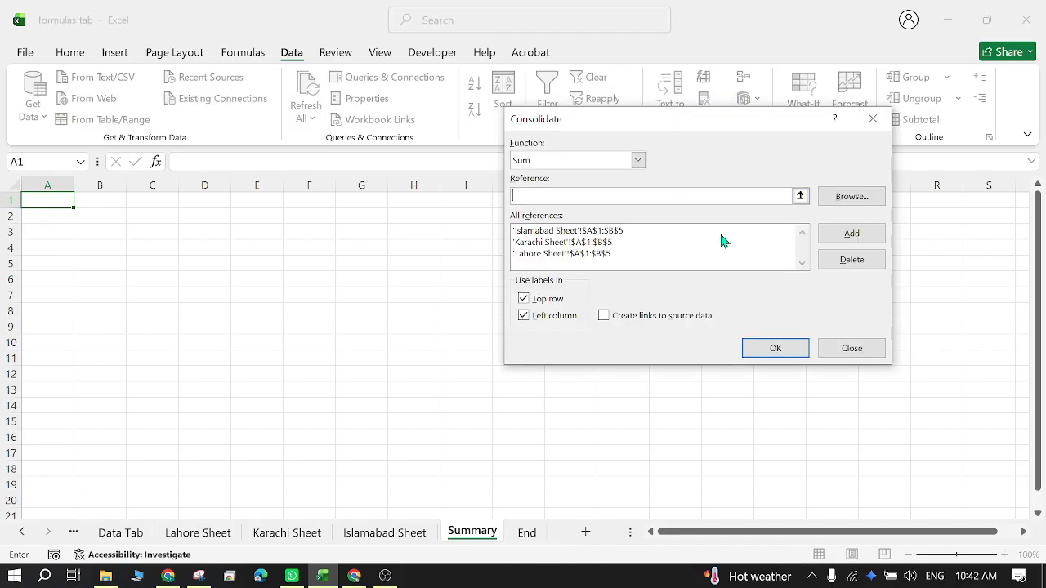
{"action": "left_click", "coordinate": [856, 269]}
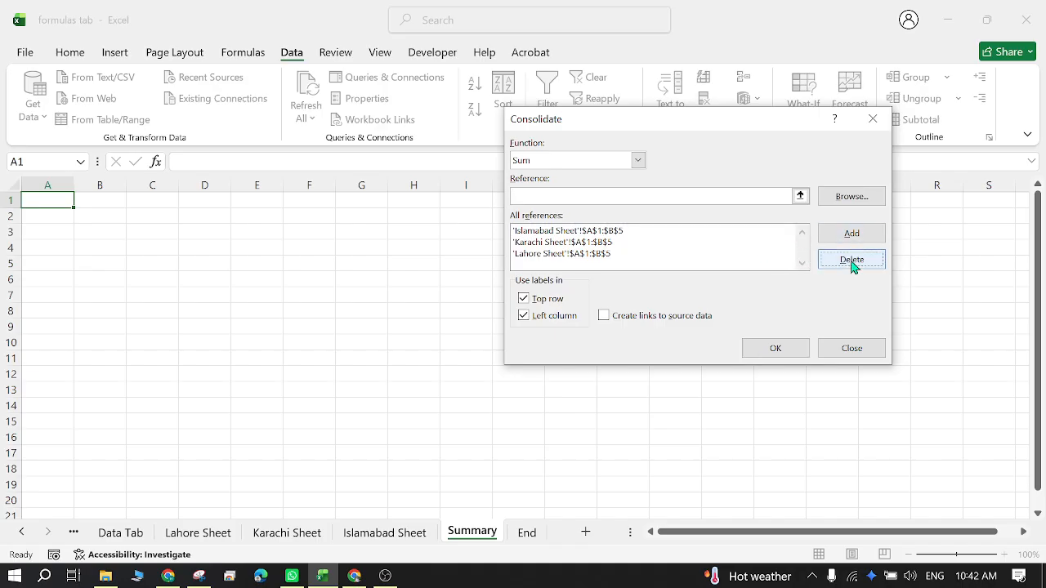
{"action": "left_click", "coordinate": [854, 266]}
{"action": "left_click", "coordinate": [690, 236]}
{"action": "left_click", "coordinate": [827, 263]}
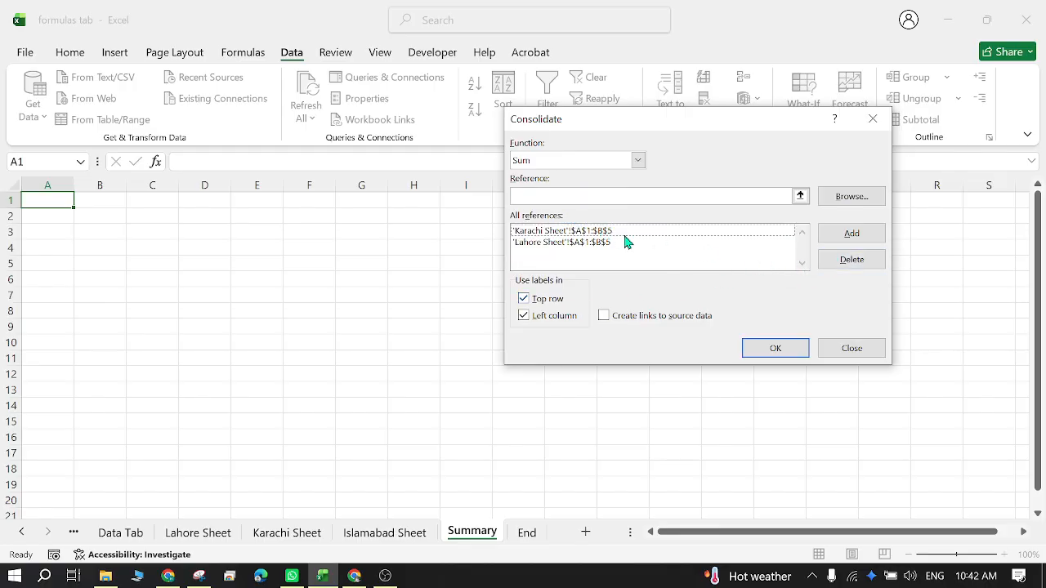
{"action": "left_click", "coordinate": [614, 232]}
{"action": "left_click", "coordinate": [850, 261]}
{"action": "left_click", "coordinate": [603, 231]}
{"action": "left_click", "coordinate": [852, 262]}
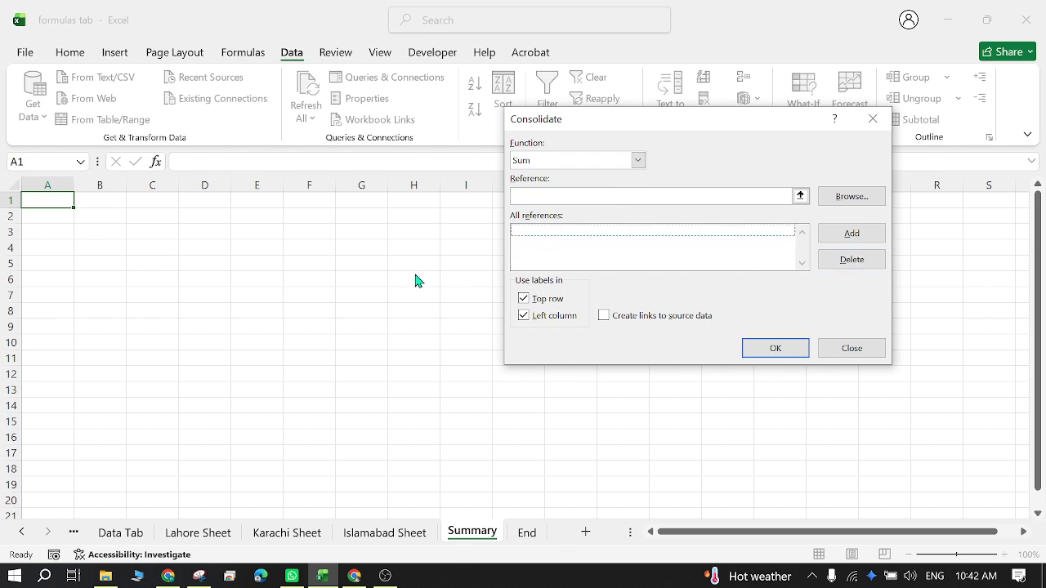
{"action": "left_click", "coordinate": [851, 348]}
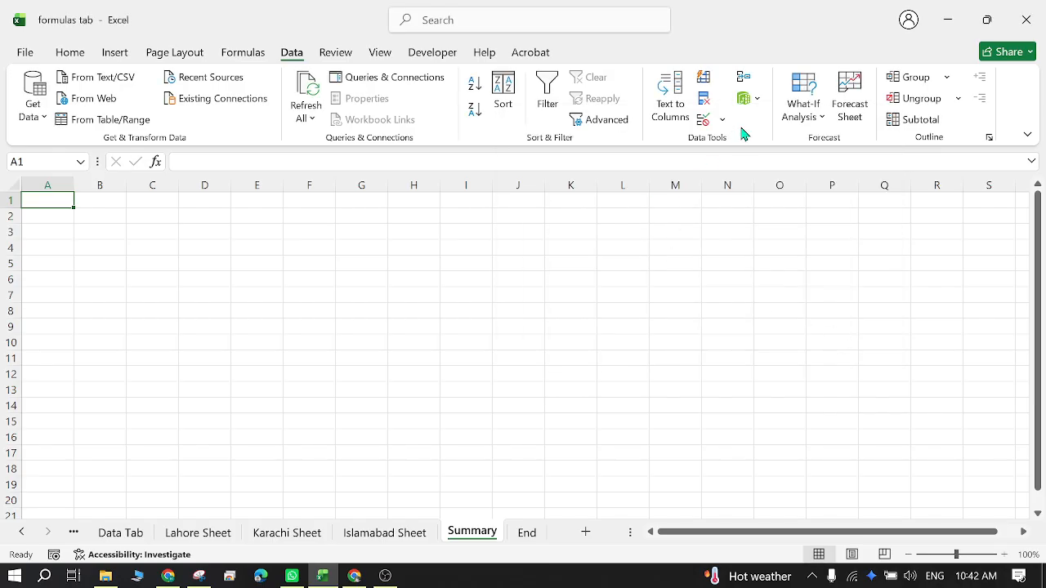
- Set up a Sum consolidation with Top row and Left column labels off, and add reference 'Lahore Sheet'!$A$1:$B$5
{"action": "left_click", "coordinate": [741, 84]}
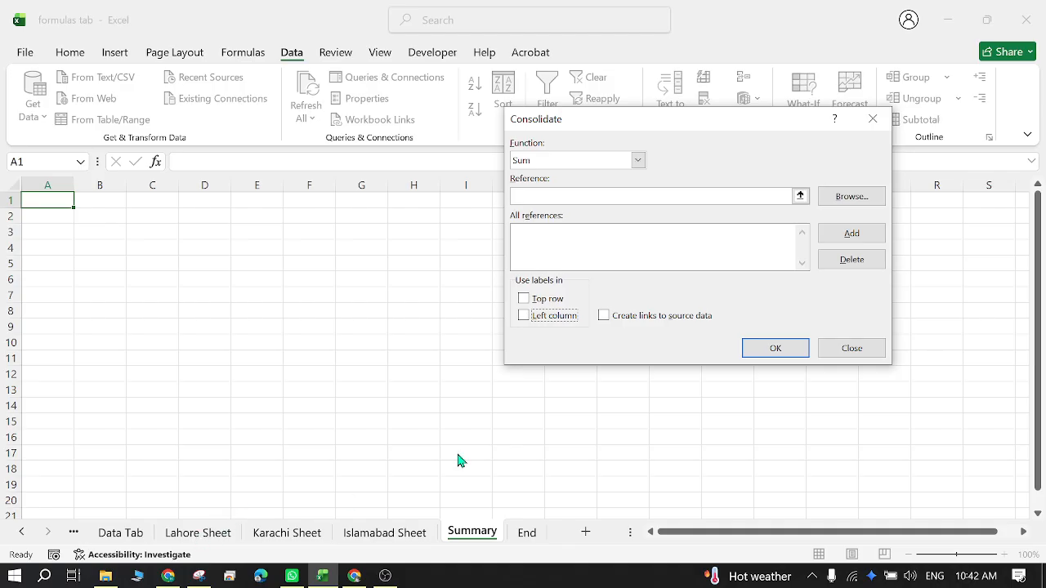
{"action": "left_click", "coordinate": [800, 197]}
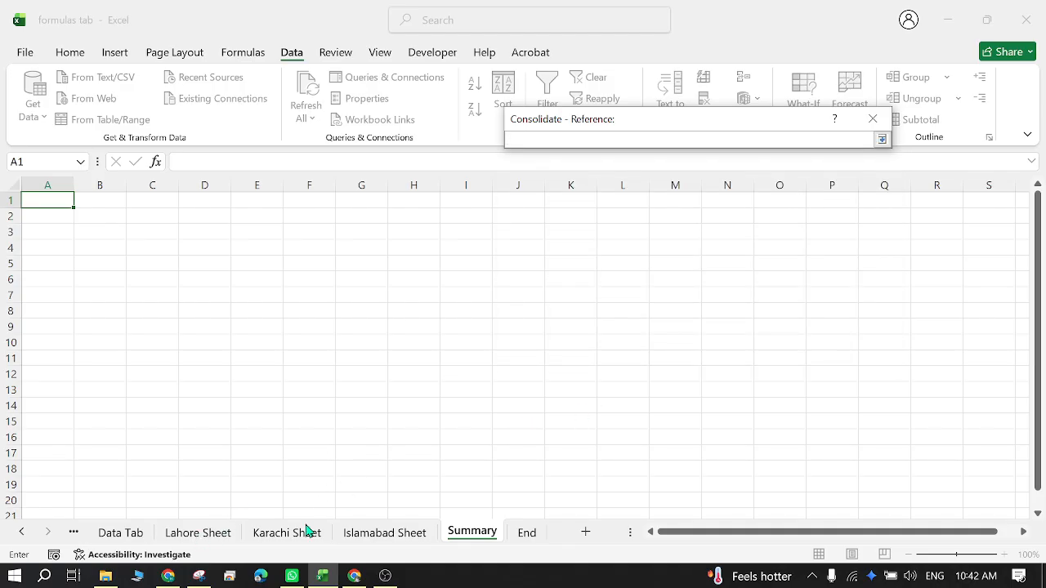
{"action": "left_click", "coordinate": [200, 534]}
{"action": "left_click_drag", "start_coordinate": [45, 199], "coordinate": [109, 266]}
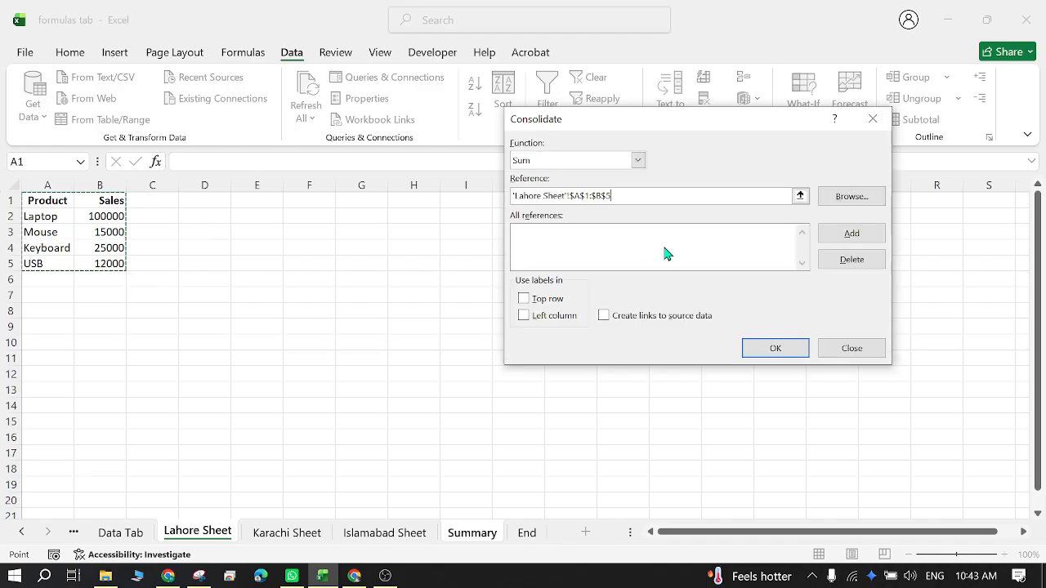
{"action": "left_click", "coordinate": [854, 235]}
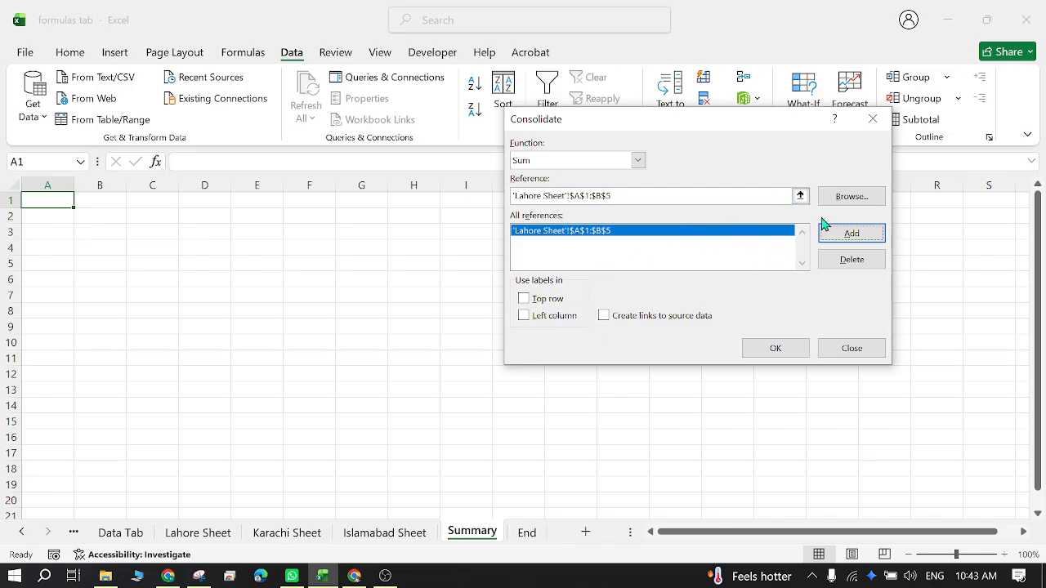
- Add 'Karachi Sheet'!$A$1:$B$5 to the consolidation references
{"action": "left_click", "coordinate": [800, 197]}
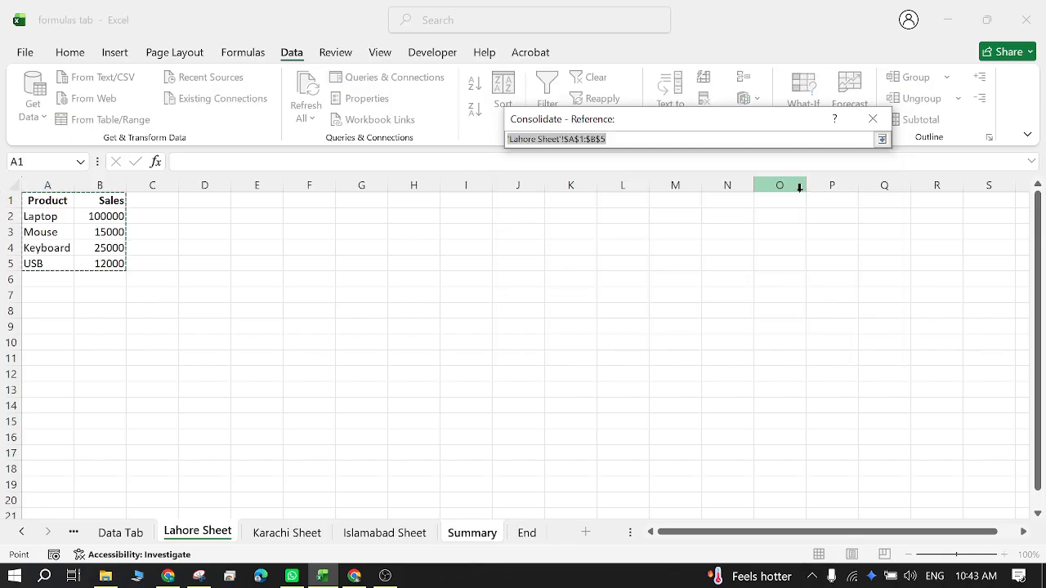
{"action": "left_click", "coordinate": [294, 536]}
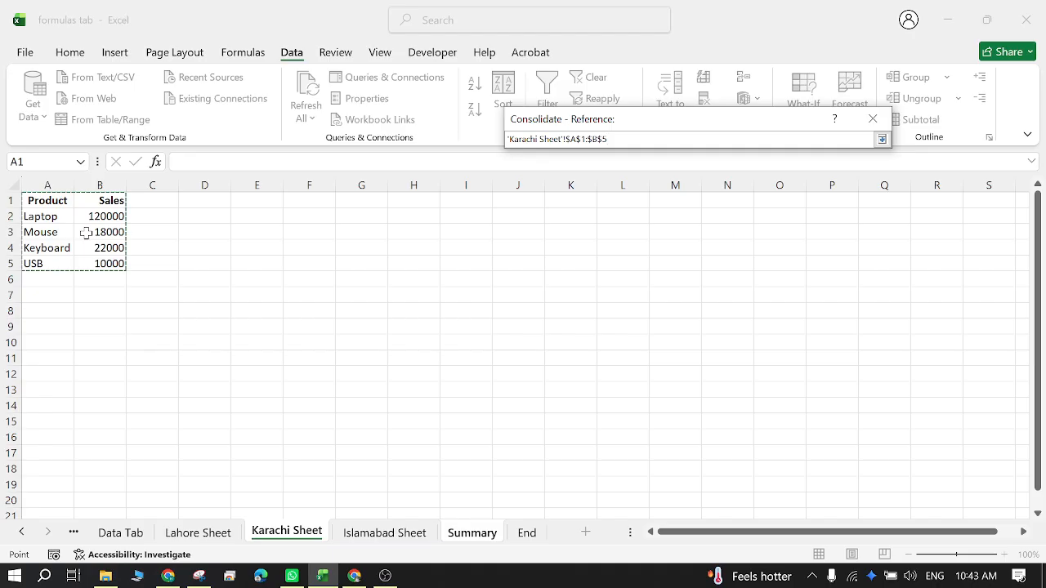
{"action": "key", "text": "Return"}
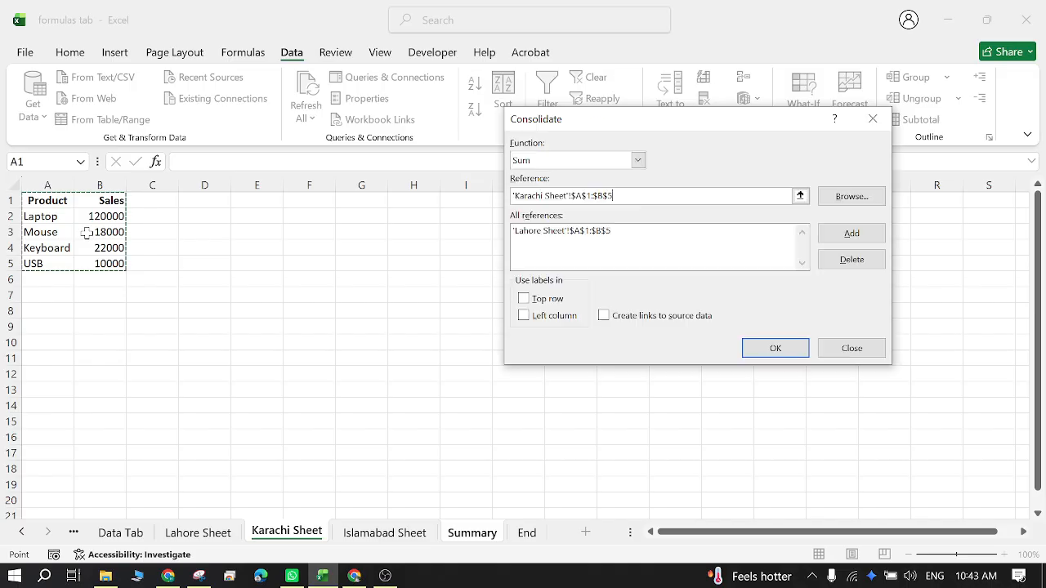
{"action": "left_click", "coordinate": [851, 234]}
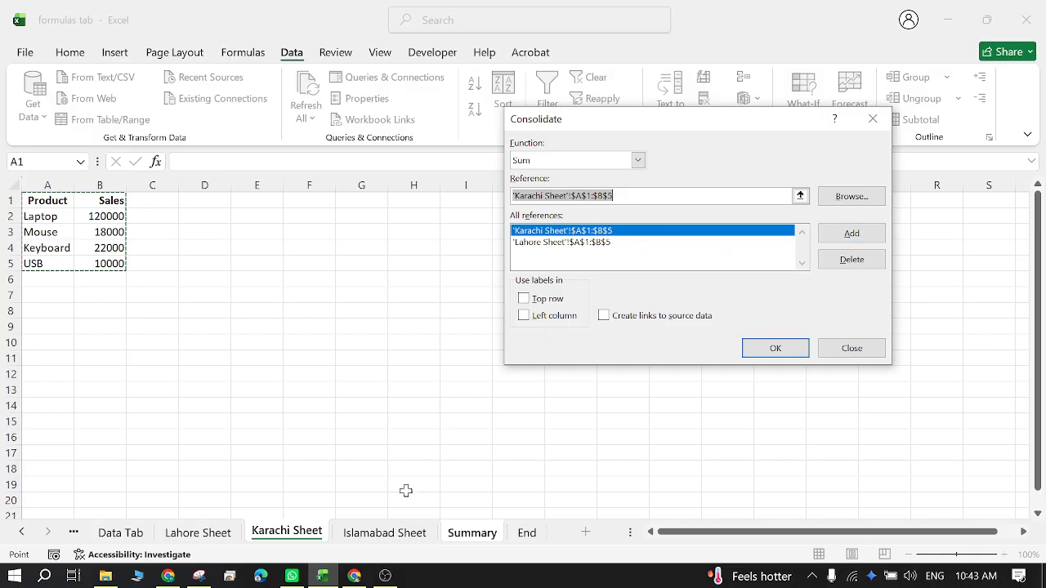
- Add 'Islamabad Sheet'!$A$1:$B$5 to the references and run the Sum consolidation on the Summary sheet
{"action": "left_click", "coordinate": [400, 532]}
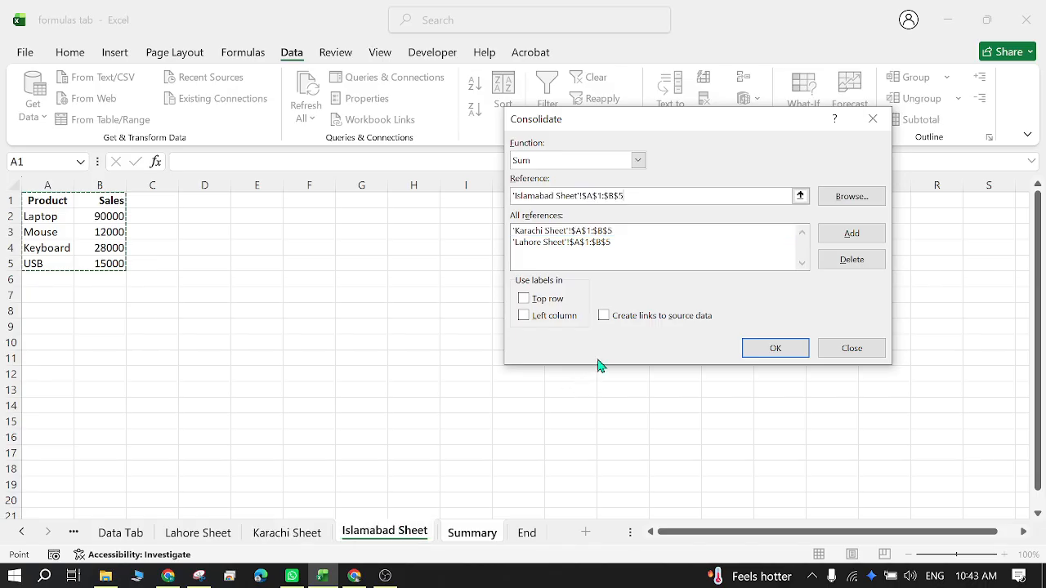
{"action": "left_click", "coordinate": [849, 235]}
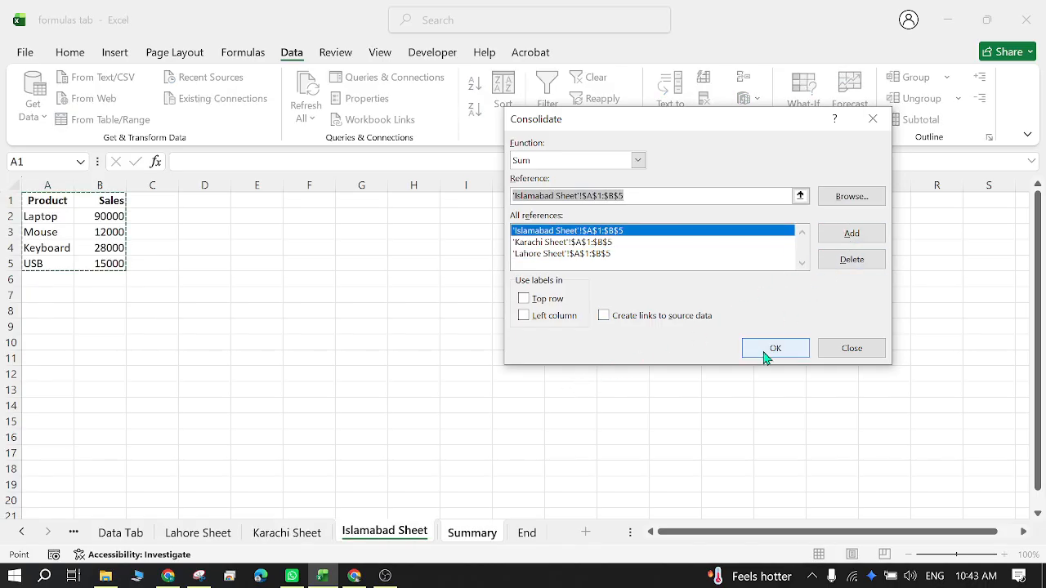
{"action": "left_click", "coordinate": [768, 350]}
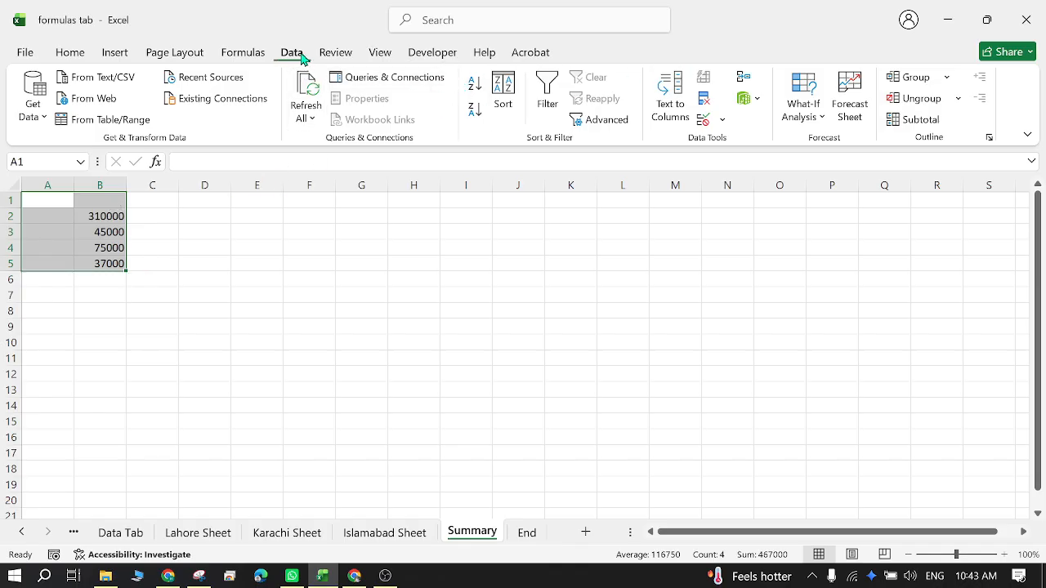
- Consolidate the three sheets again at A1, using labels from the Top row and Left column
{"action": "left_click", "coordinate": [758, 78]}
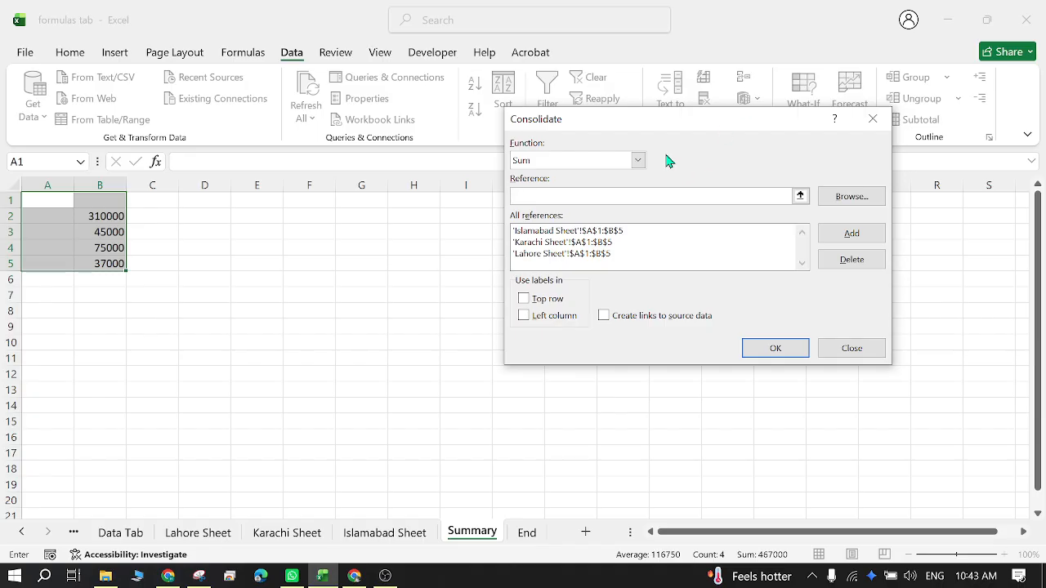
{"action": "left_click", "coordinate": [525, 300]}
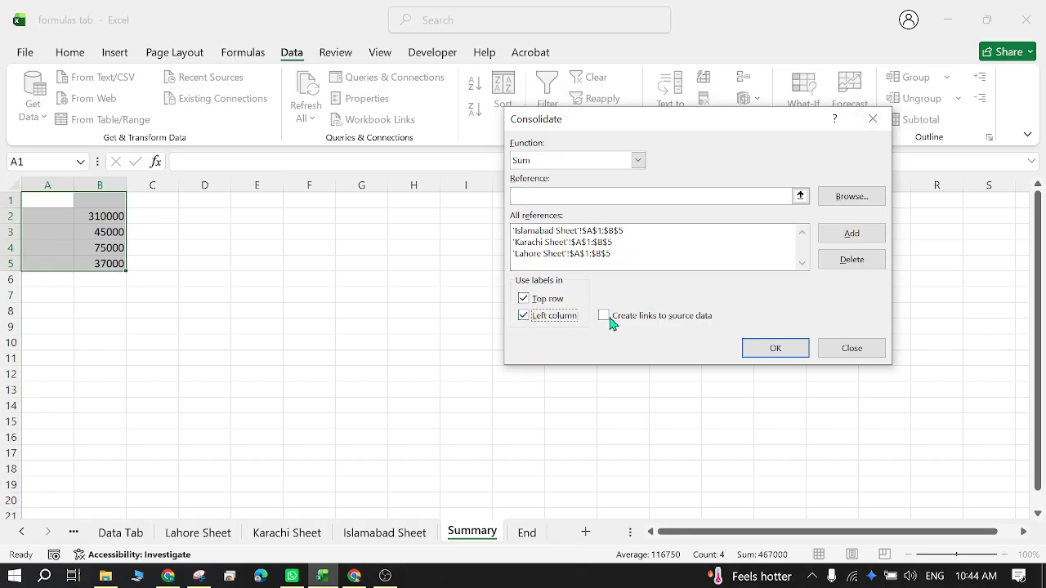
{"action": "left_click", "coordinate": [772, 348]}
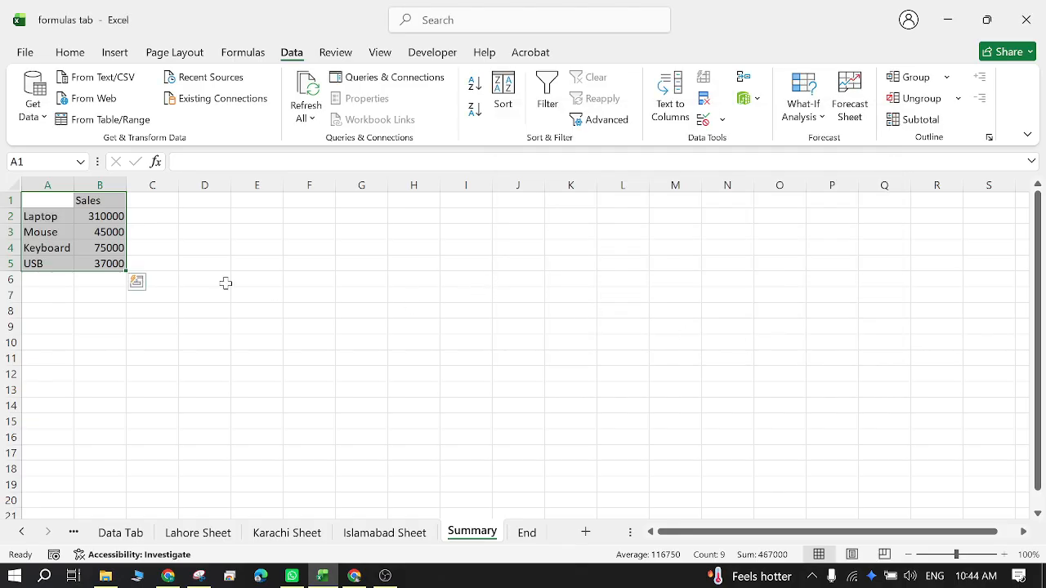
- Compare the consolidated Sales column on the Summary sheet with the Karachi and Islamabad source tables
{"action": "left_click", "coordinate": [115, 202]}
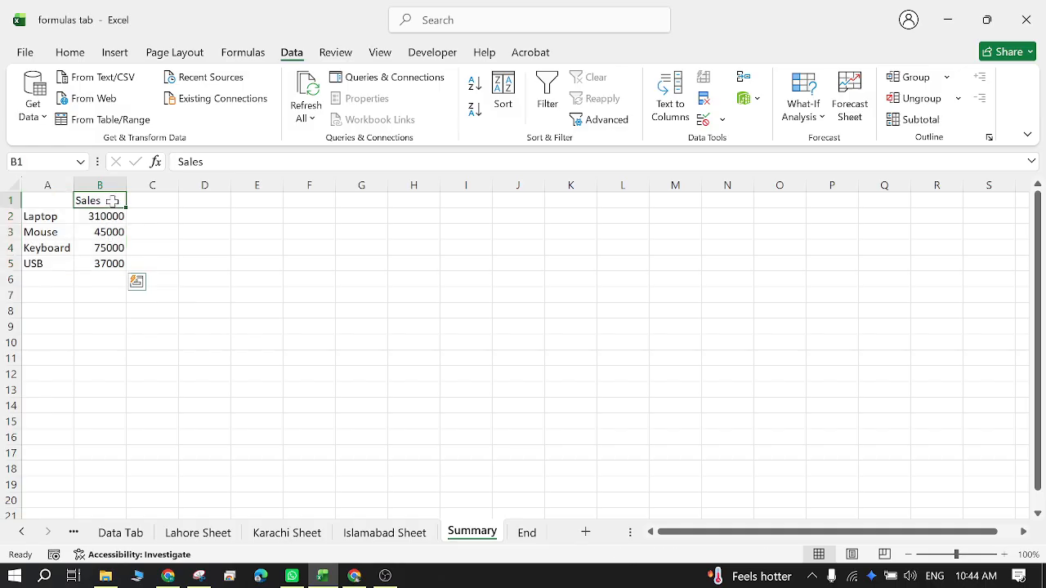
{"action": "double_click", "coordinate": [304, 532]}
{"action": "left_click", "coordinate": [393, 533]}
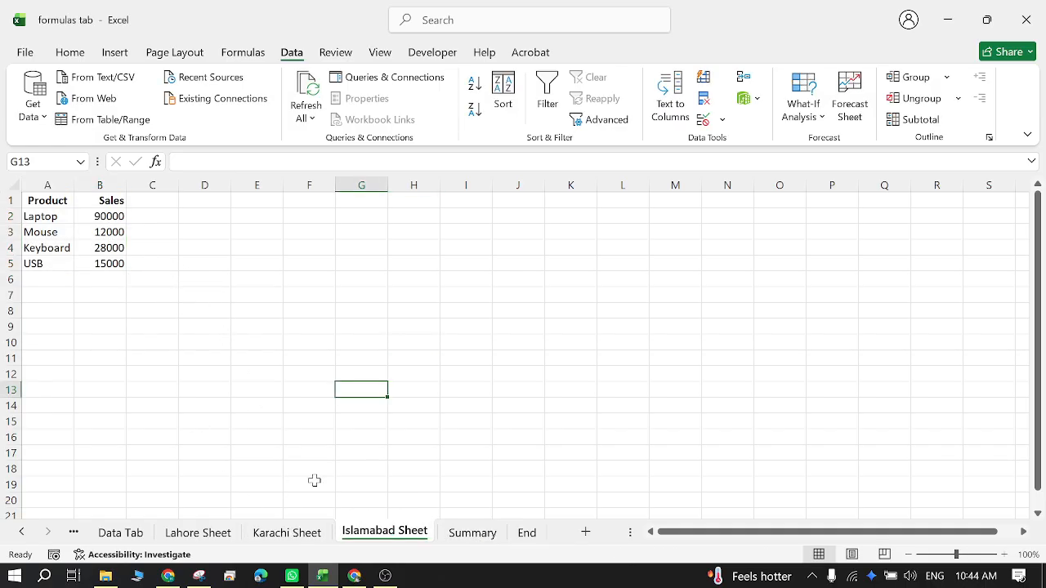
{"action": "left_click", "coordinate": [471, 533]}
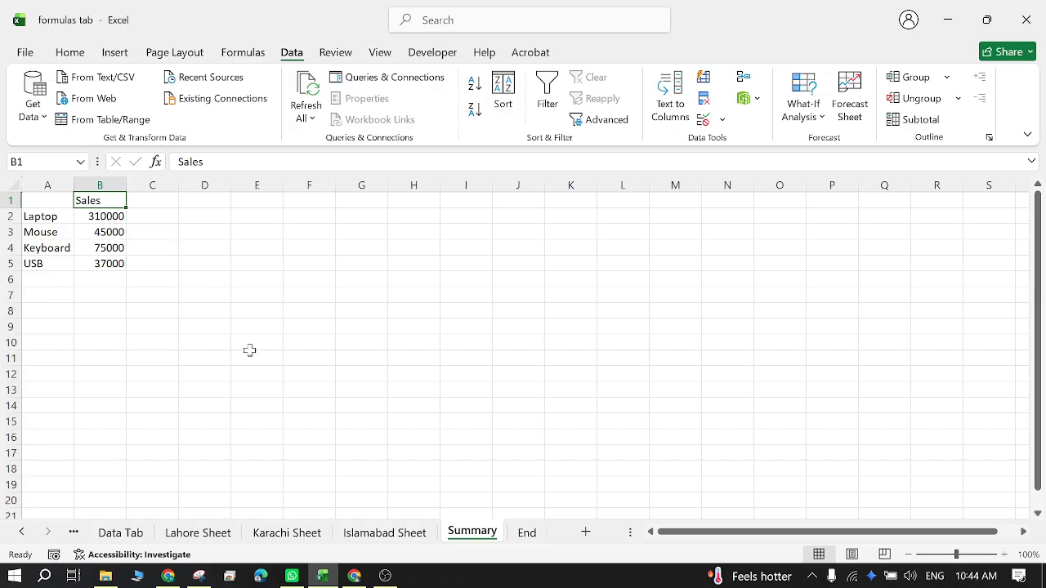
- Review the feature list on the Welcome sheet and the employee and city tables on the Data Tab sheet
{"action": "left_click", "coordinate": [75, 533]}
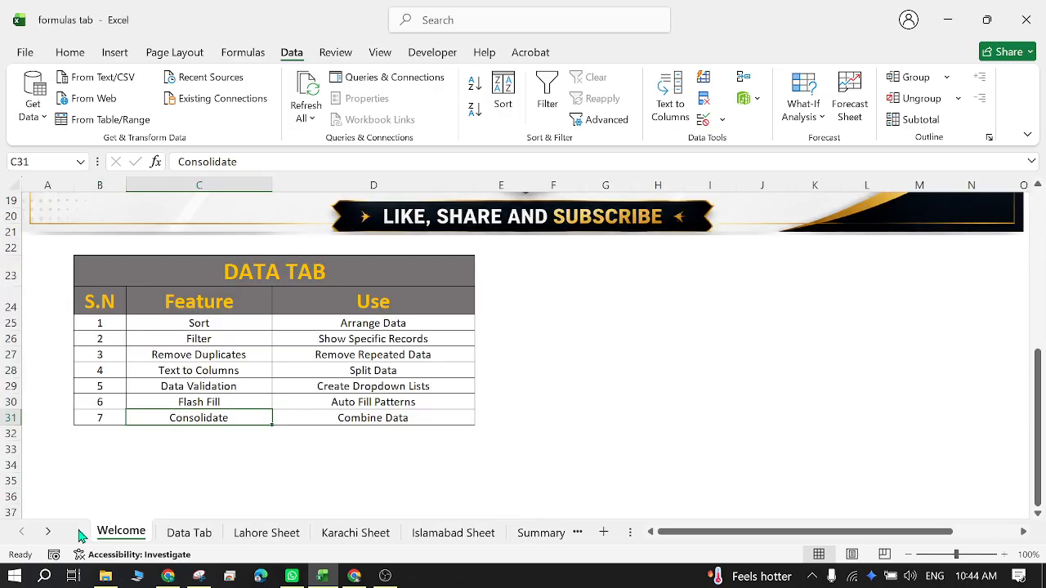
{"action": "left_click", "coordinate": [184, 535]}
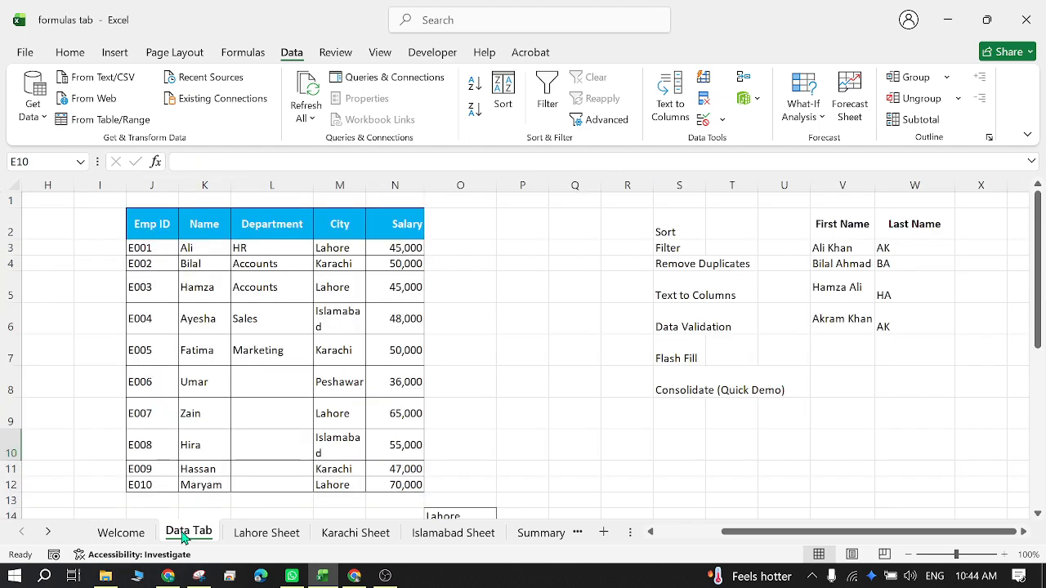
{"action": "scroll", "coordinate": [263, 390], "scroll_direction": "down", "scroll_amount": 4}
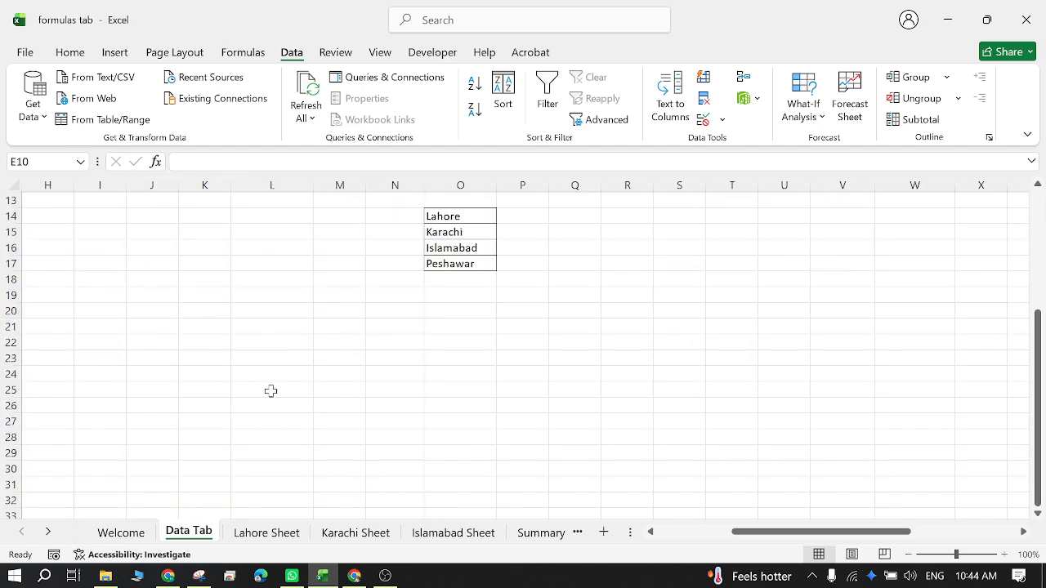
{"action": "scroll", "coordinate": [270, 390], "scroll_direction": "up", "scroll_amount": 1}
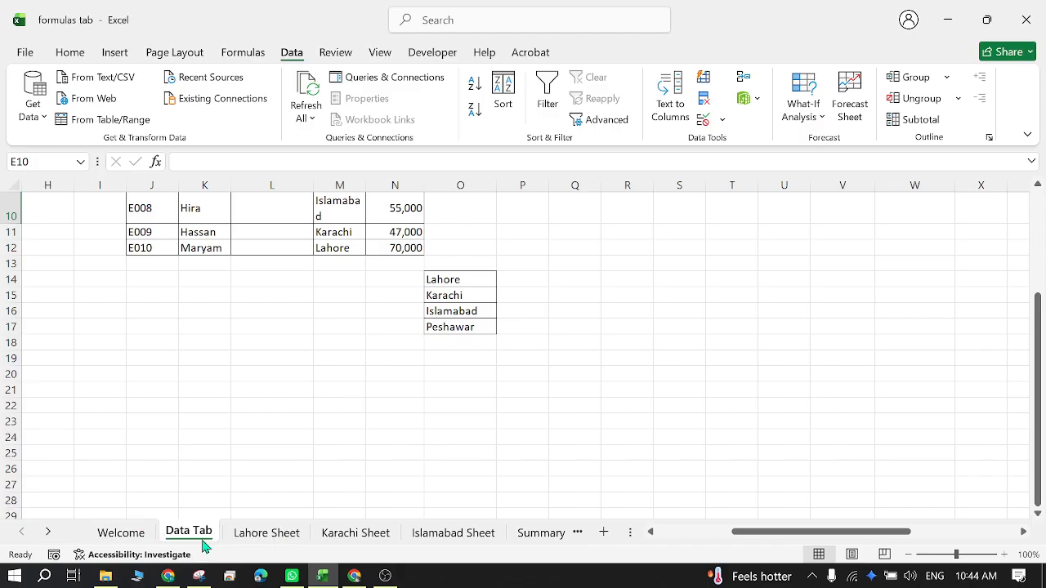
{"action": "left_click", "coordinate": [128, 533]}
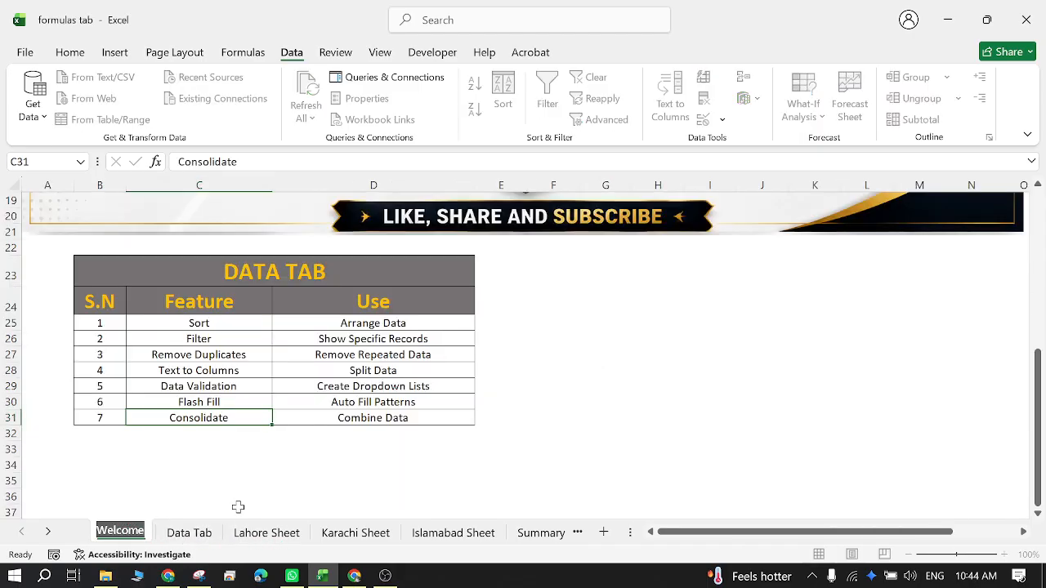
- Insert a blank worksheet between Summary and End, and switch to the End sheet
{"action": "left_click", "coordinate": [575, 532]}
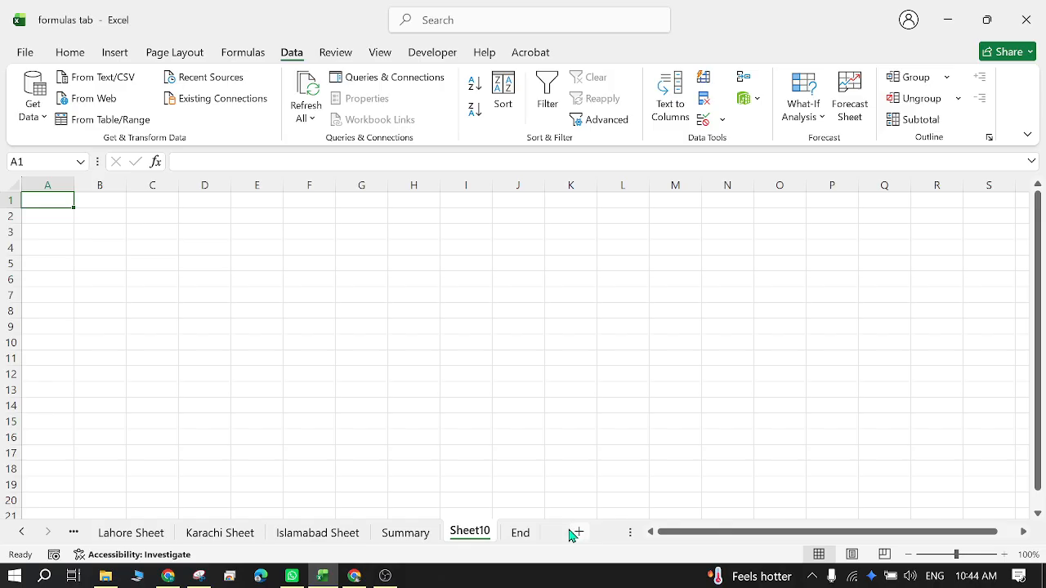
{"action": "left_click", "coordinate": [518, 536]}
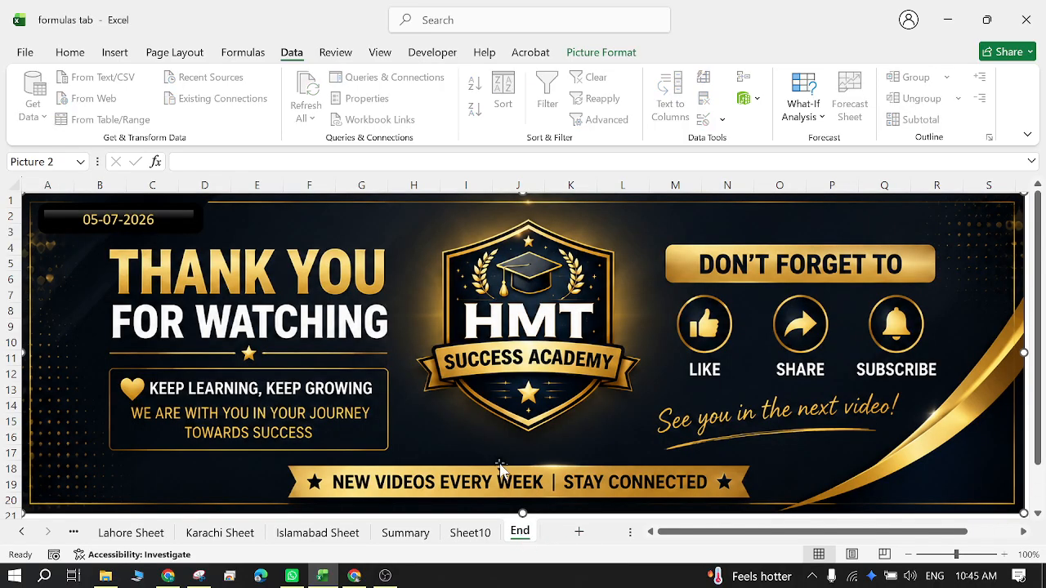